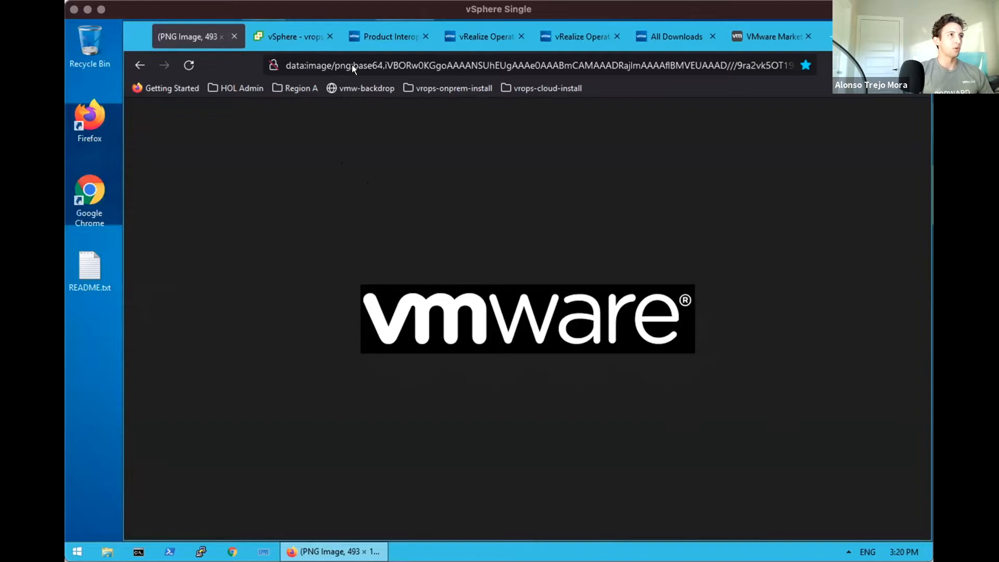
Glance at vrops-01a in vSphere, then return to the vRealize Operations 8.6 interoperability results
click(279, 30)
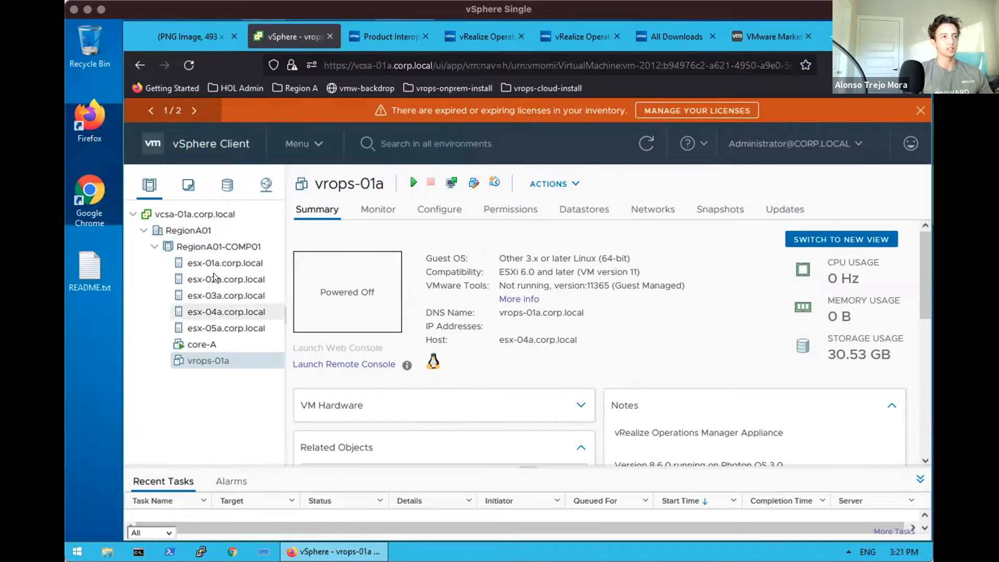
click(378, 40)
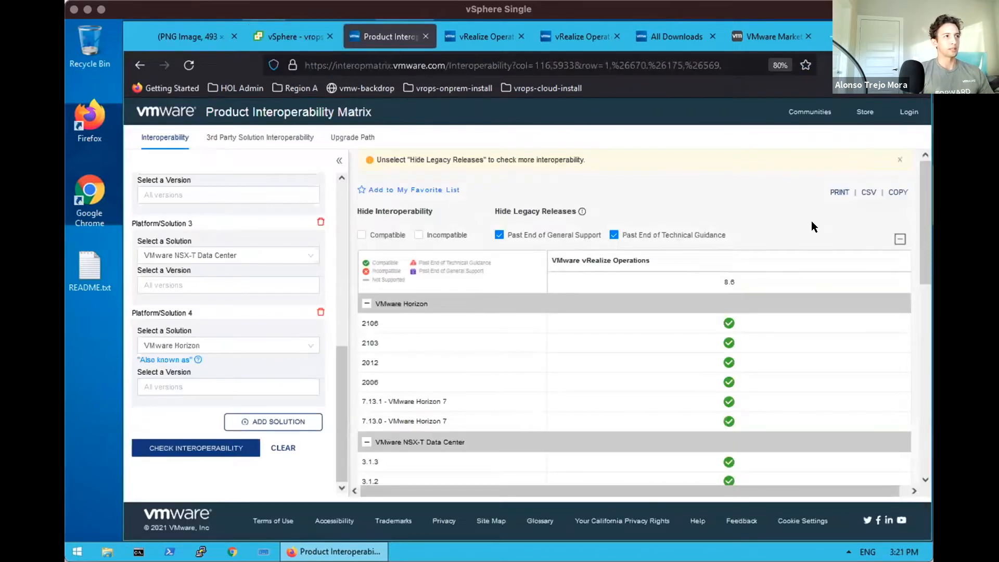
Review the page address and the Compare panel's vRealize Operations 8.6 and vSphere ESXi selections
click(334, 61)
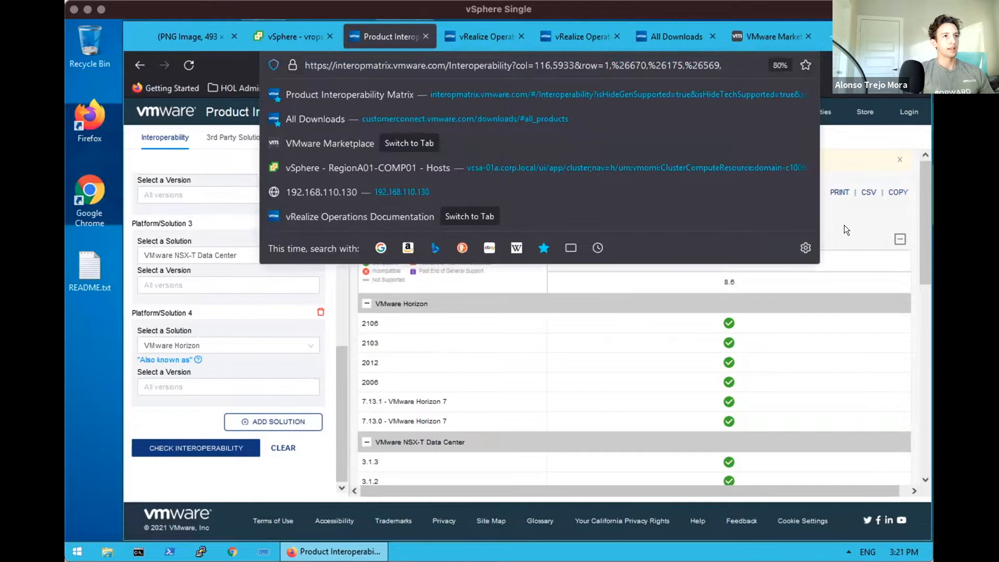
click(616, 203)
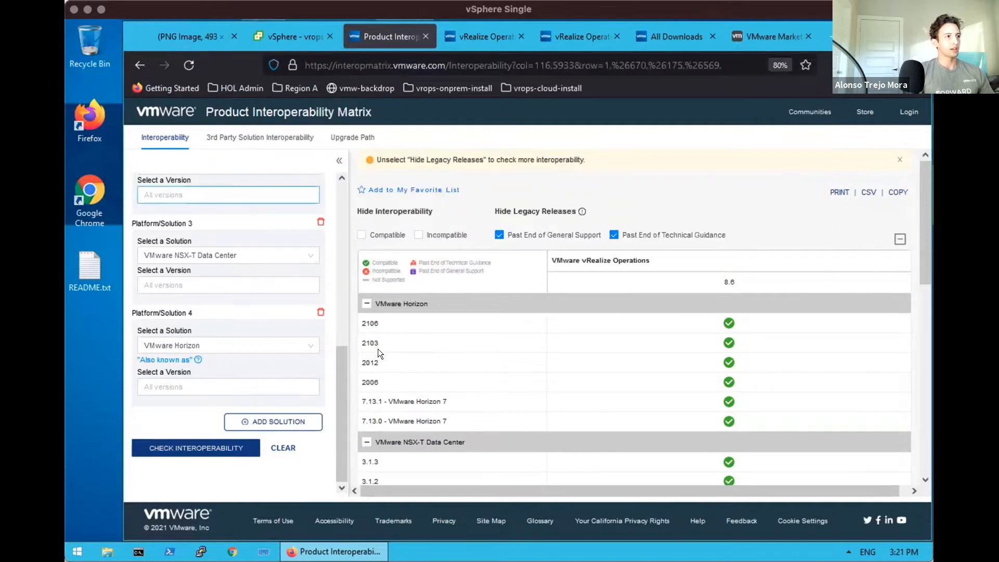
drag(337, 381, 336, 201)
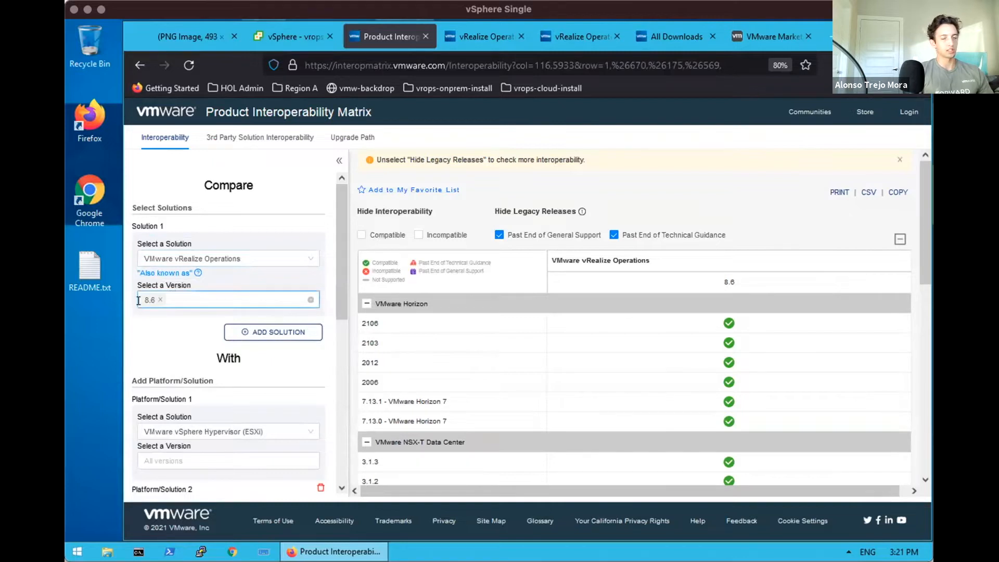
click(159, 302)
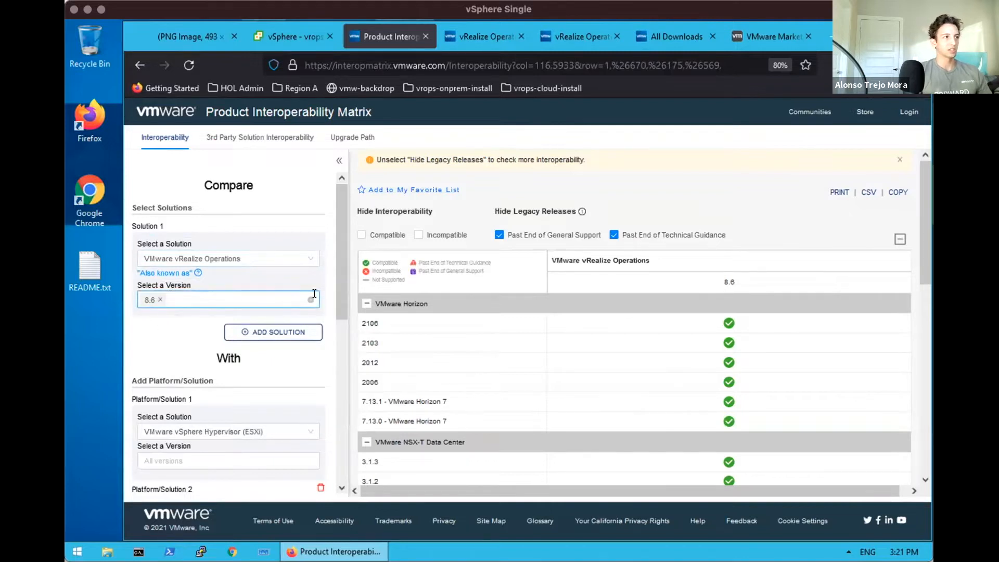
drag(334, 280, 346, 366)
scroll(347, 367, down, 2)
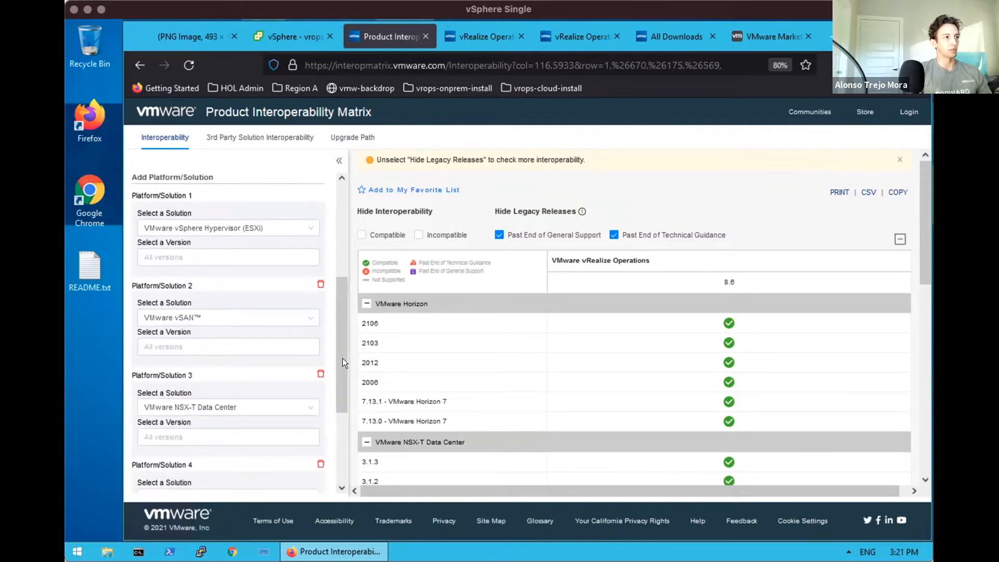
click(265, 228)
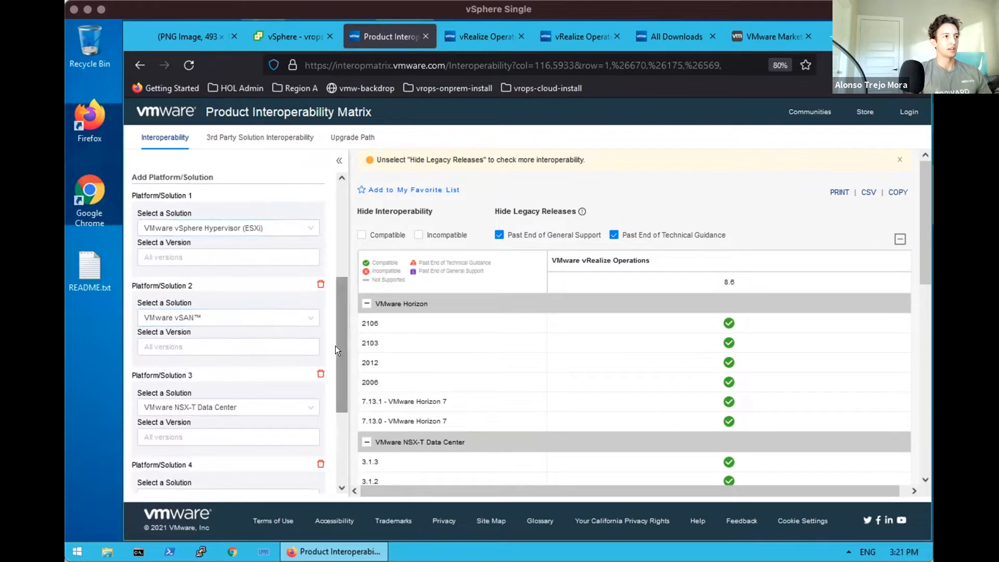
scroll(336, 419, down, 1)
scroll(336, 420, down, 5)
Check the VMware Horizon entries in the results table, then switch to the Upgrade Path view
click(254, 345)
drag(336, 391, 340, 206)
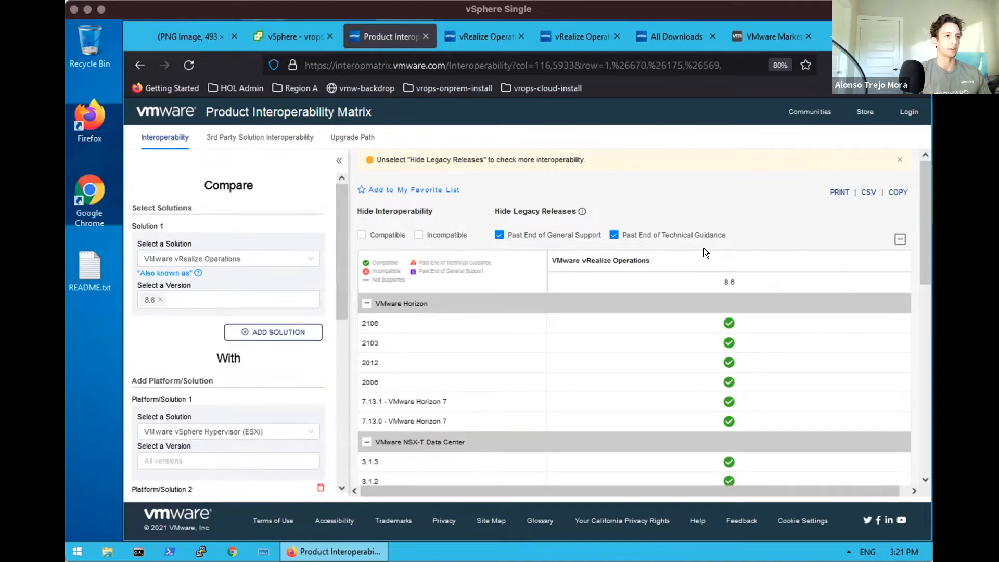
drag(923, 234, 922, 240)
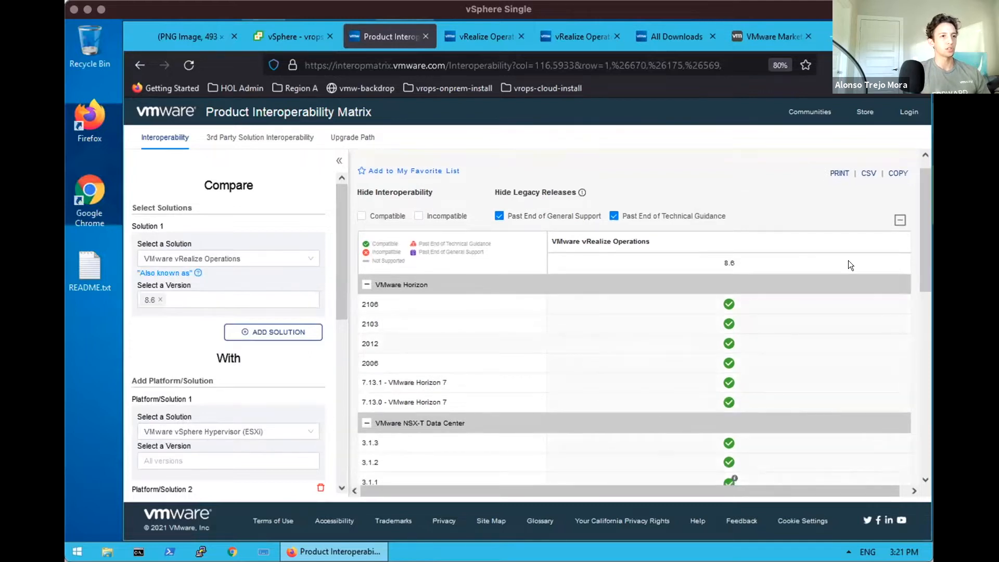
drag(922, 250, 919, 442)
scroll(919, 322, up, 15)
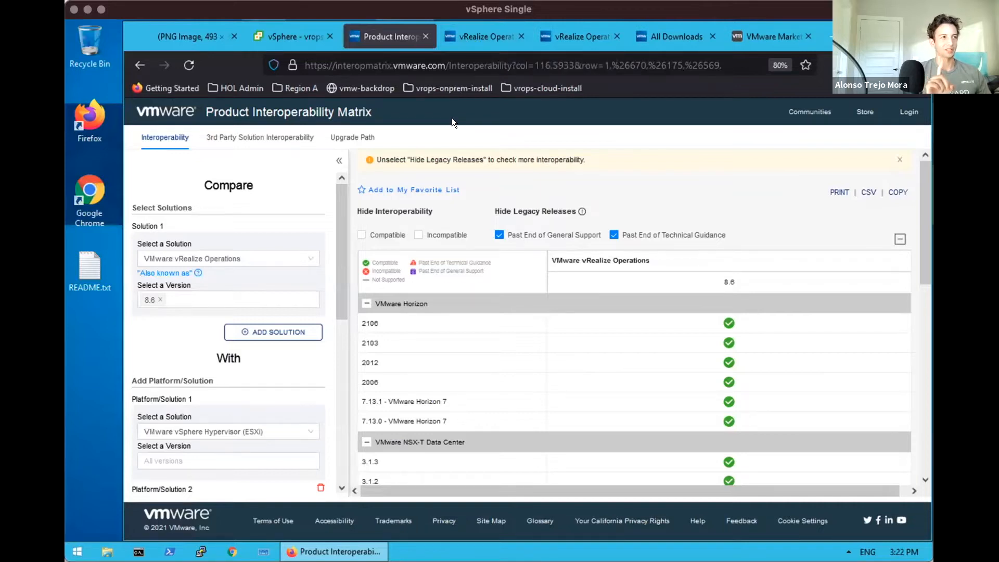
click(358, 138)
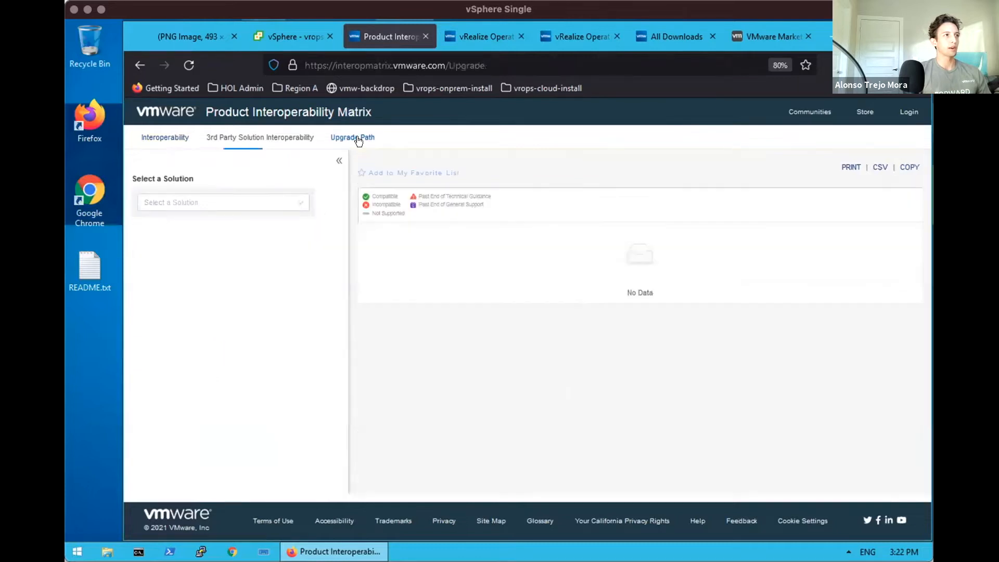
Show upgrade paths for VMware vRealize Operations, then return to a cleared Interoperability page
click(286, 201)
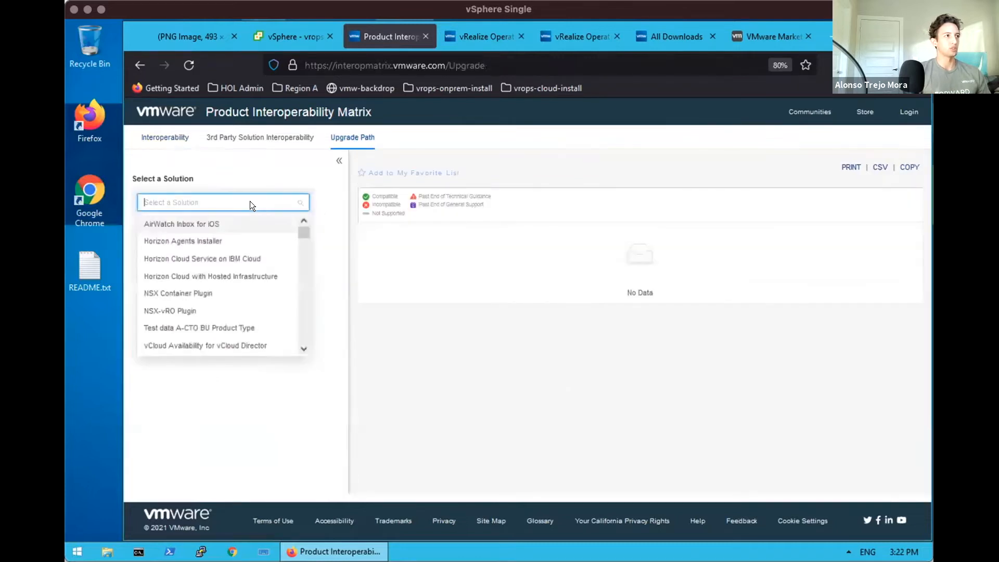
text(vrealize)
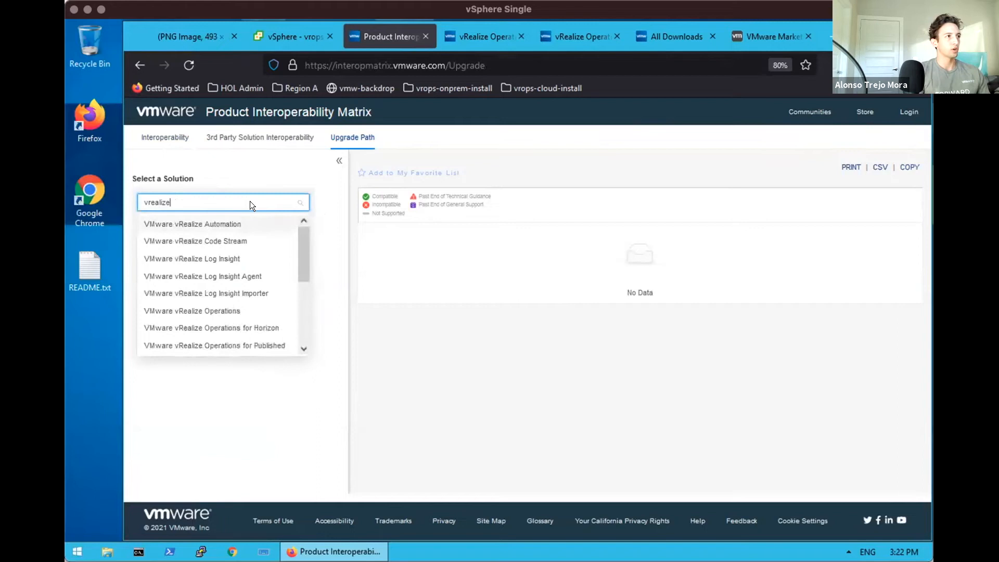
text( operatio)
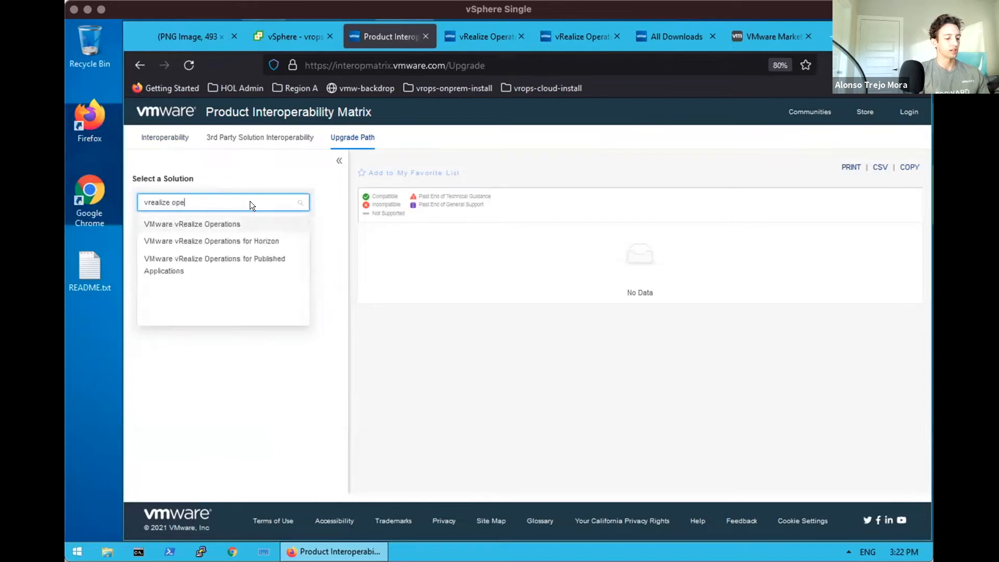
text(n)
click(241, 225)
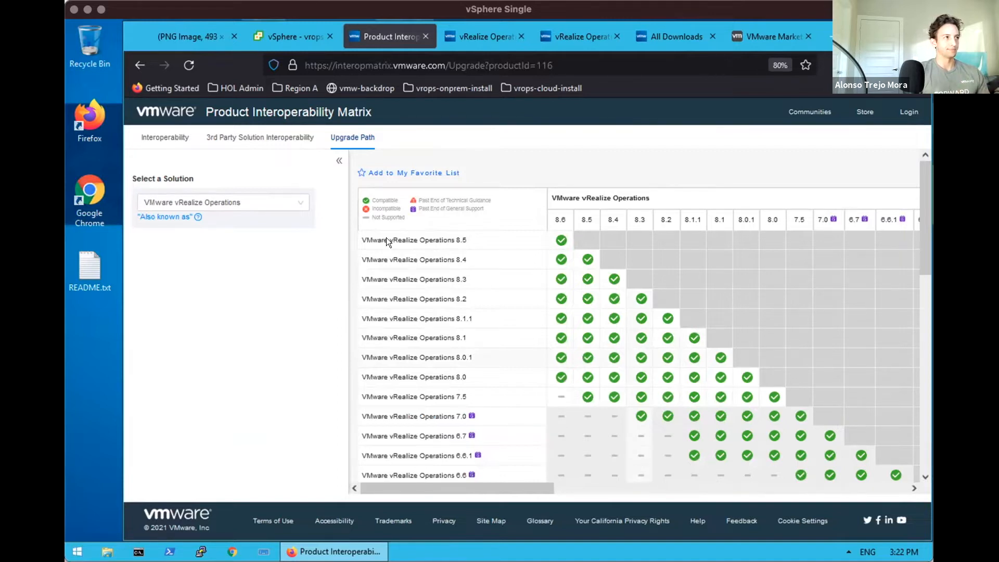
click(175, 134)
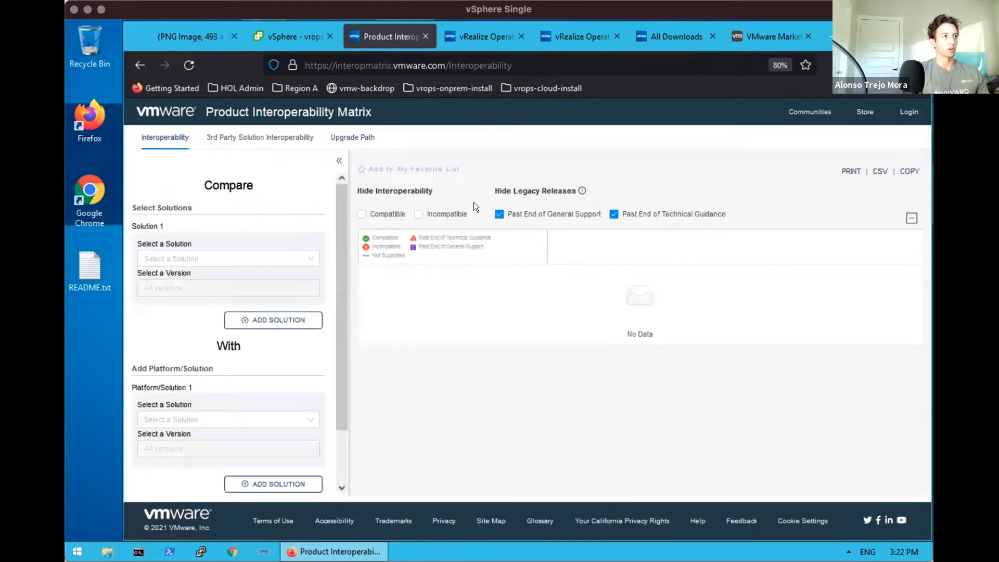
Switch to the vRealize Operations documentation tab and inspect its web address
click(473, 36)
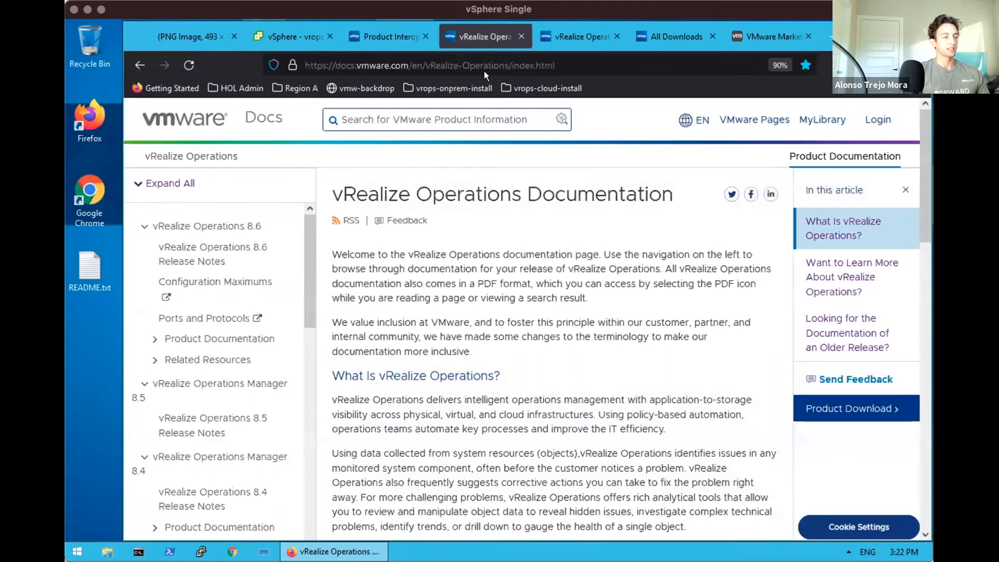
click(375, 66)
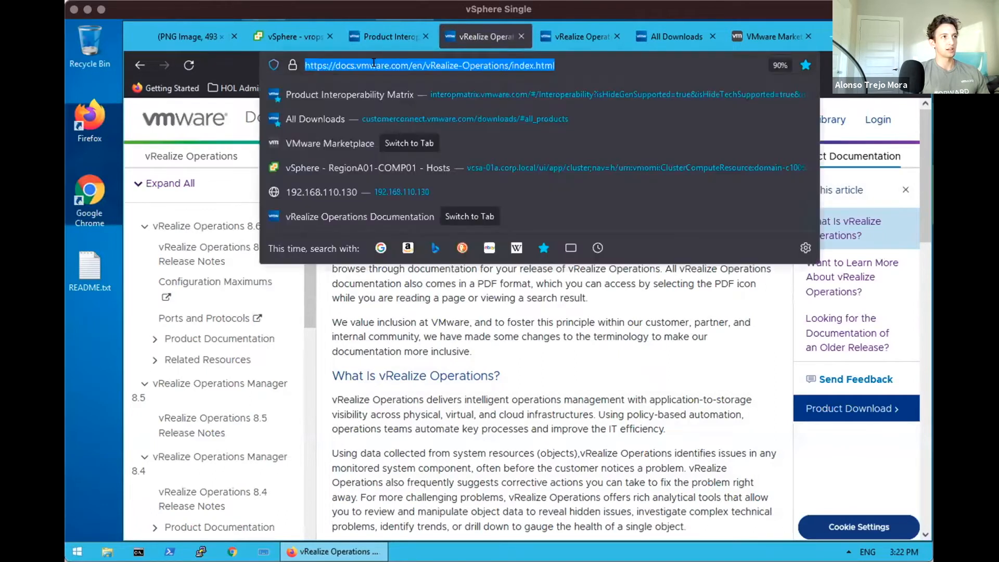
click(409, 65)
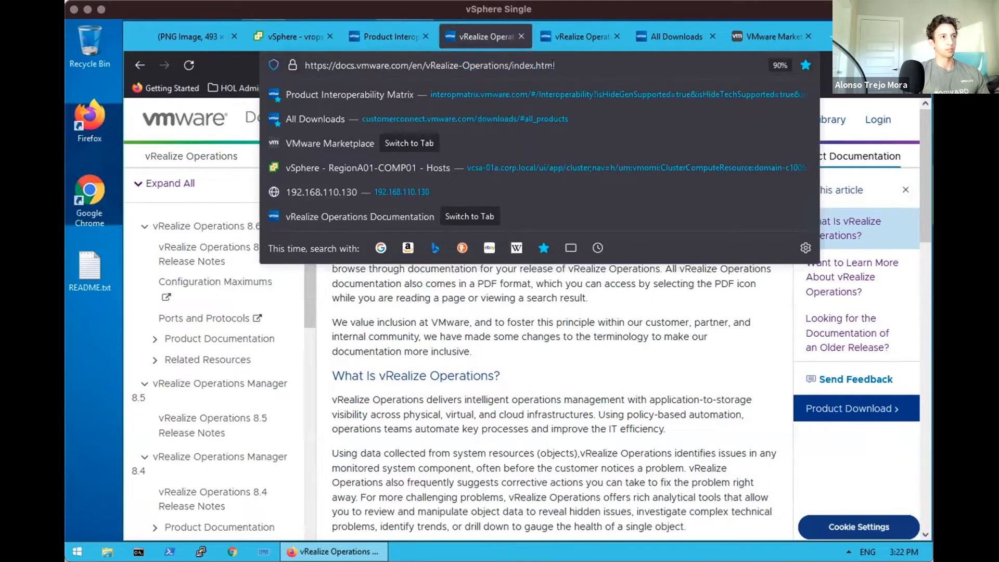
click(508, 343)
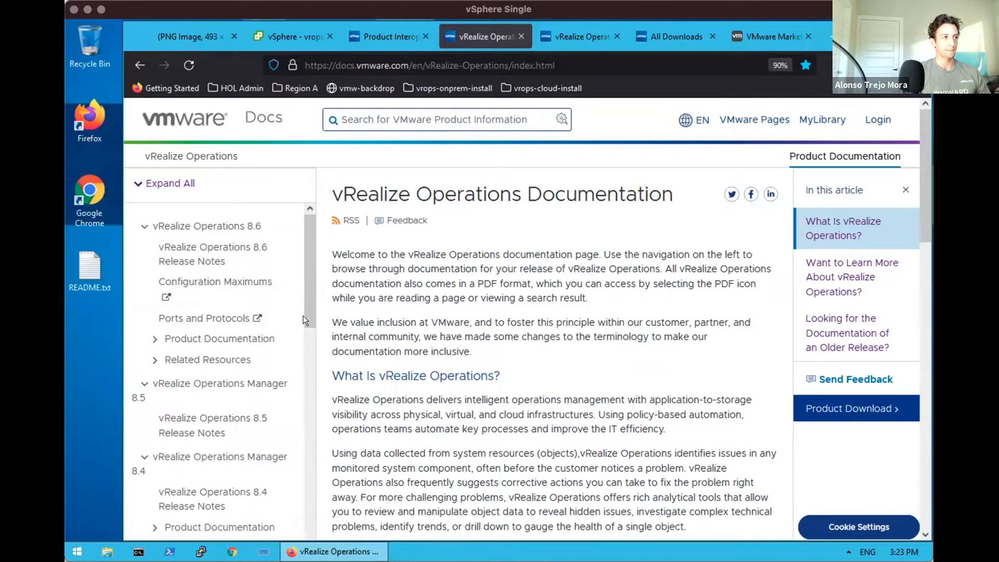
Expand 8.6 Product Documentation and open the vApp Deployment Guide
click(152, 340)
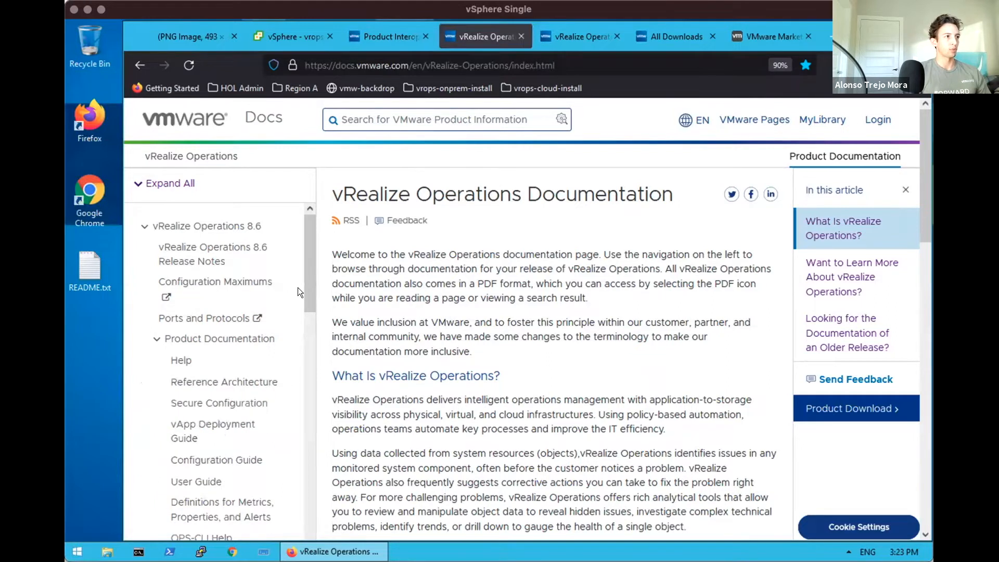
scroll(307, 355, down, 2)
scroll(307, 363, down, 4)
scroll(311, 327, up, 4)
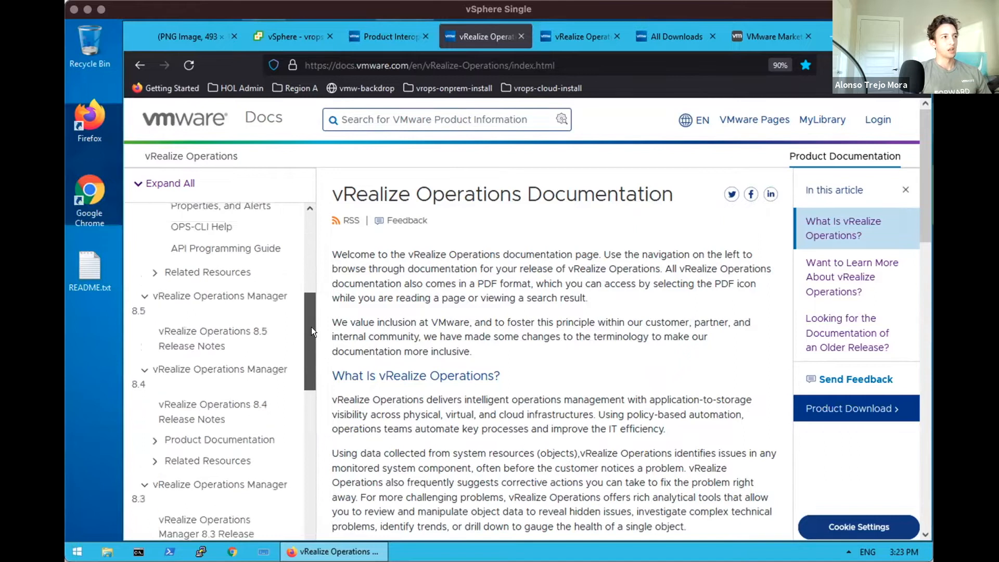
scroll(311, 313, up, 1)
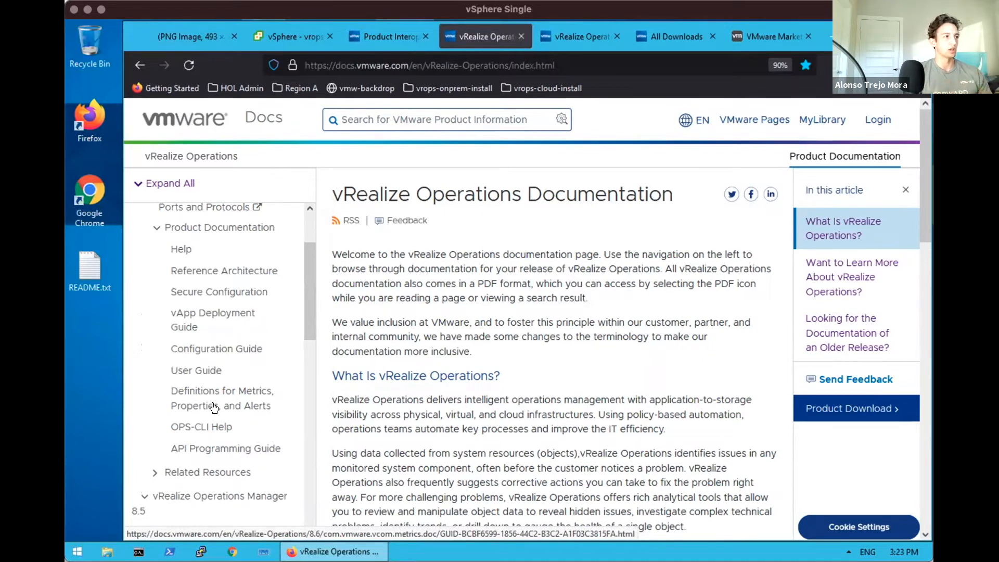
click(203, 315)
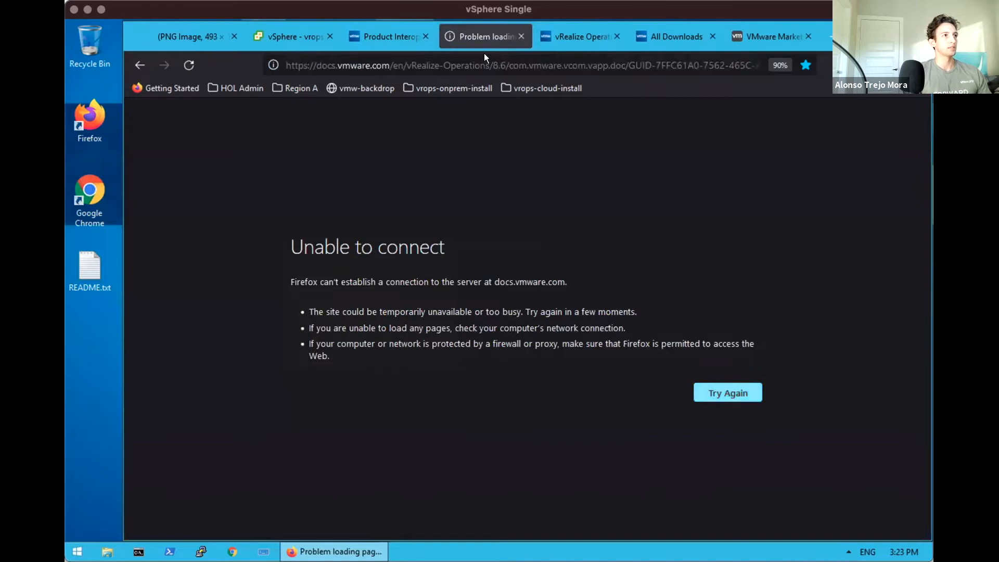
Reload the guide and open Preparing for Installation > Requirements > Sizing and Scaling Requirements
click(189, 65)
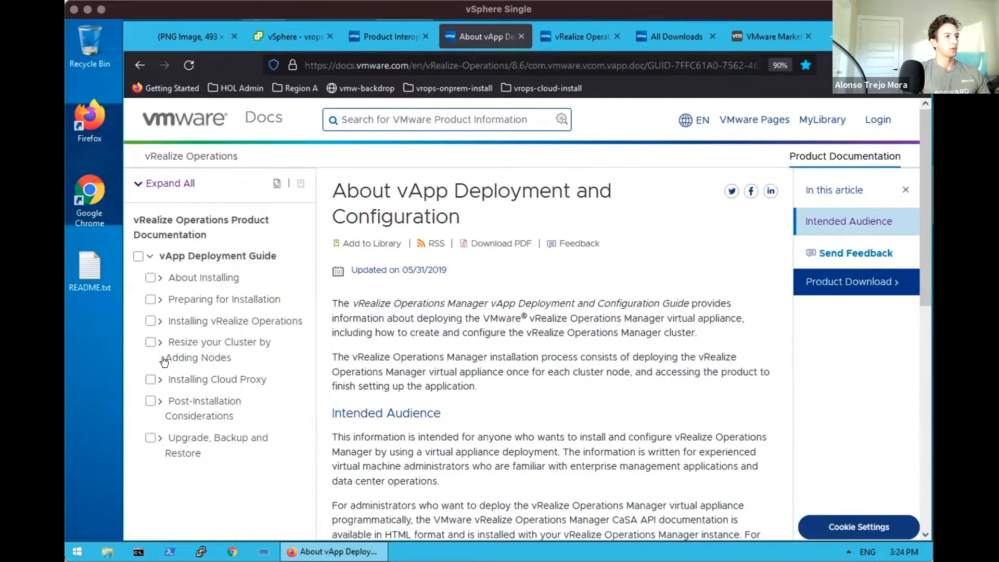
click(159, 298)
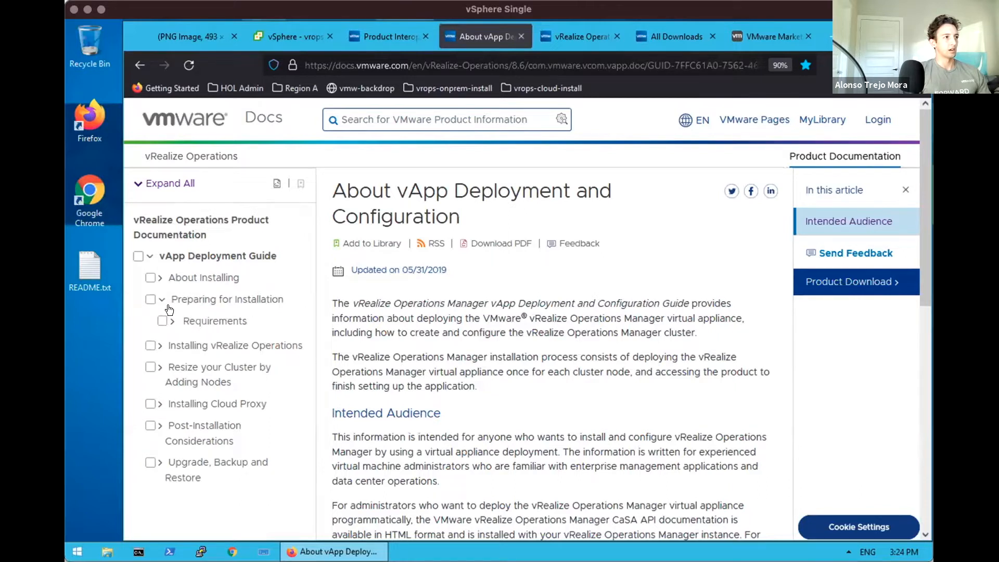
click(191, 325)
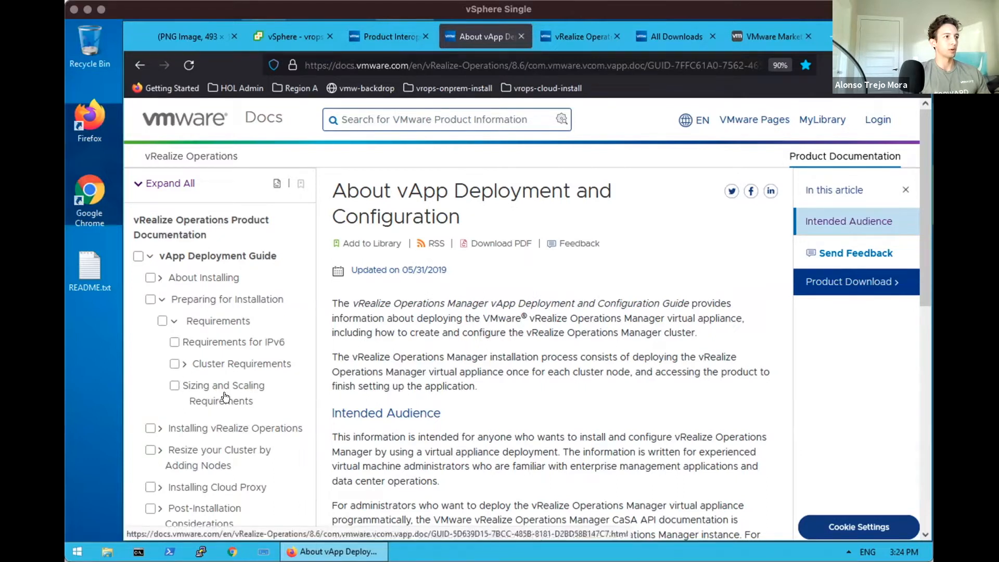
click(185, 364)
scroll(214, 337, down, 3)
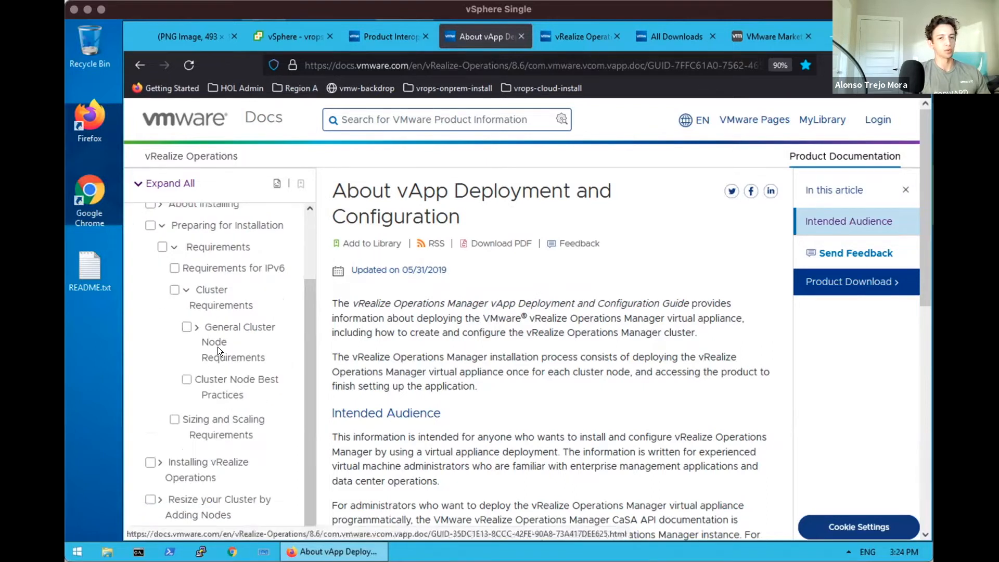
click(202, 417)
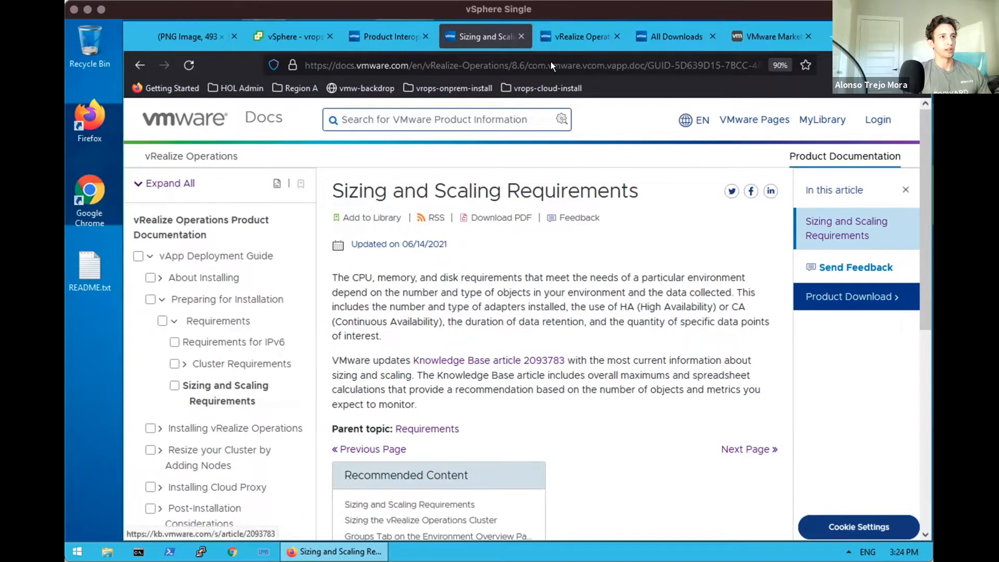
Scroll through the 85832 article's node sizing table, then bring up the vrops-01a VM summary
click(560, 31)
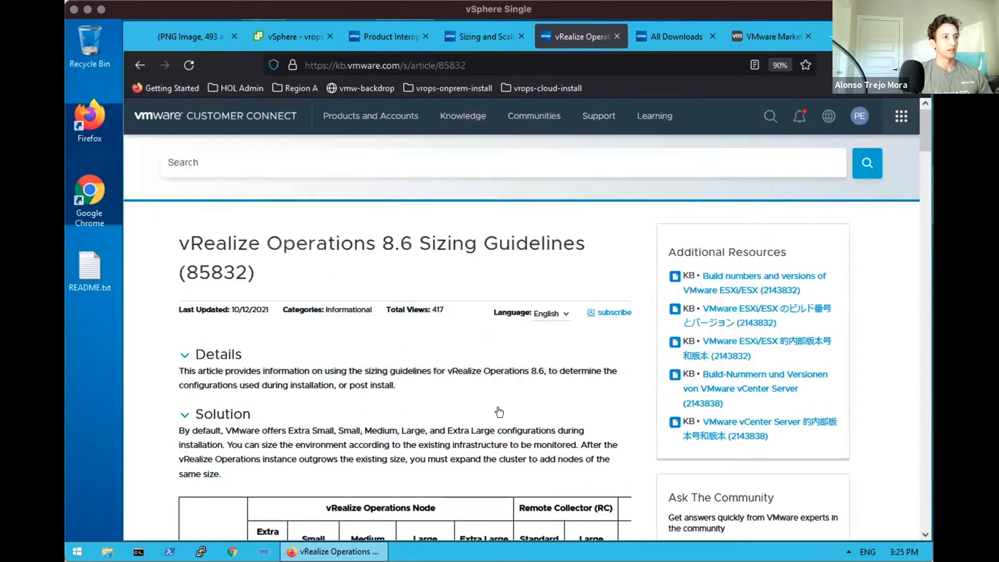
scroll(498, 412, down, 3)
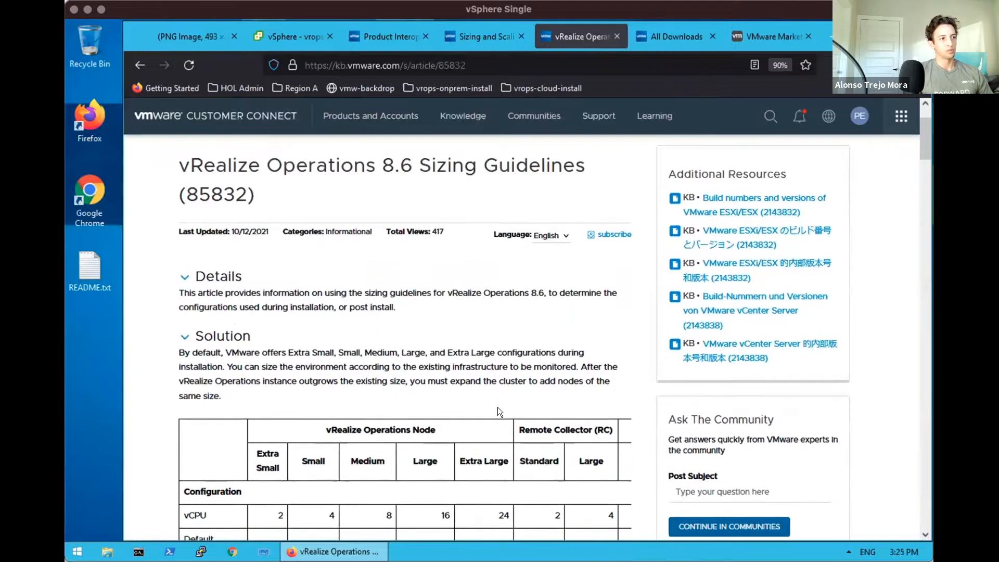
scroll(498, 407, down, 10)
scroll(497, 407, up, 4)
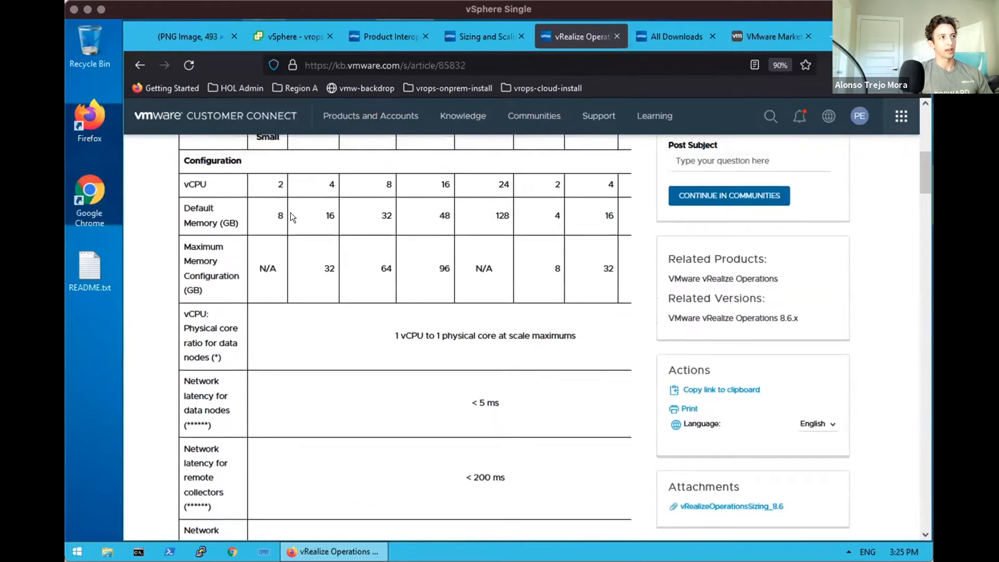
scroll(289, 204, up, 1)
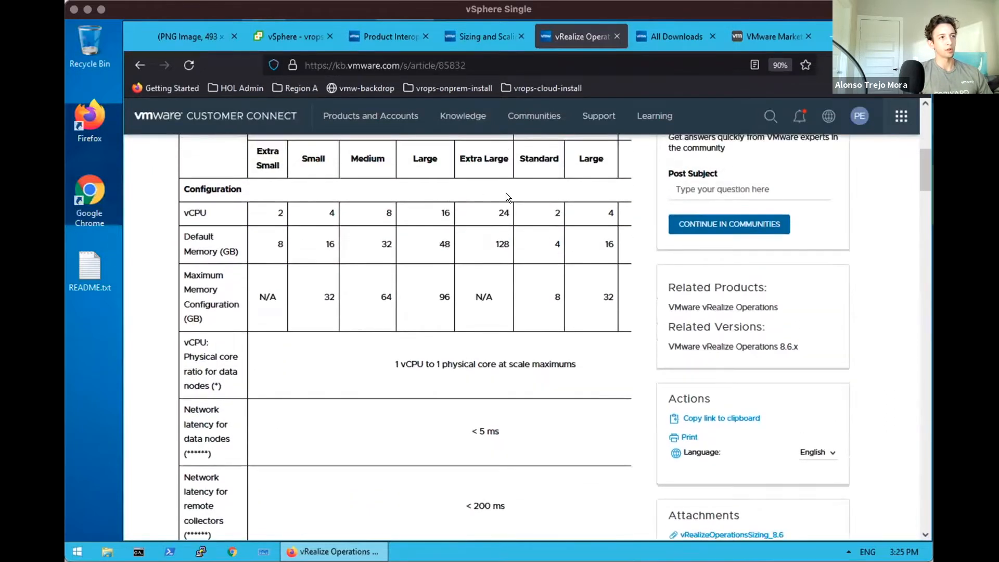
scroll(500, 326, down, 8)
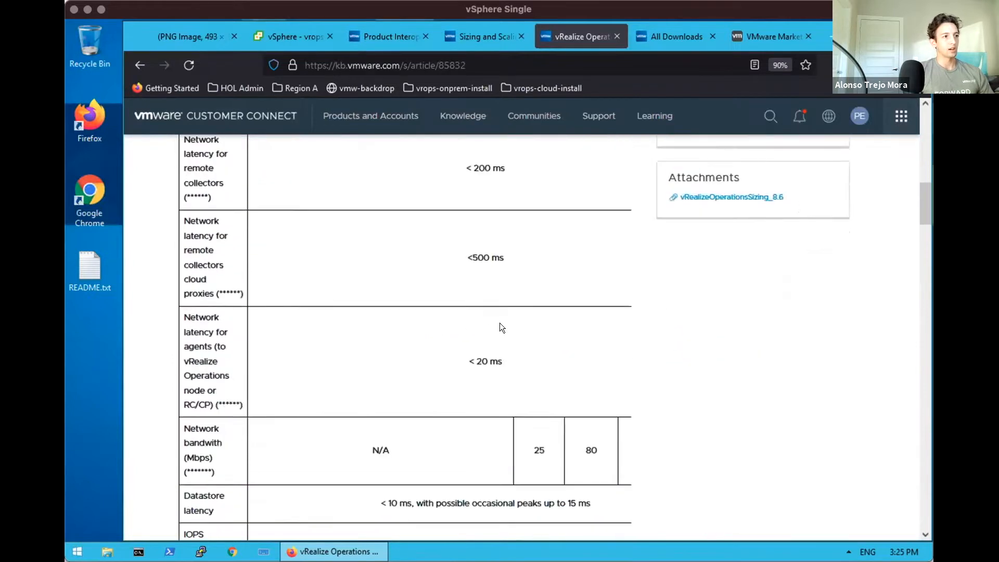
scroll(499, 327, down, 7)
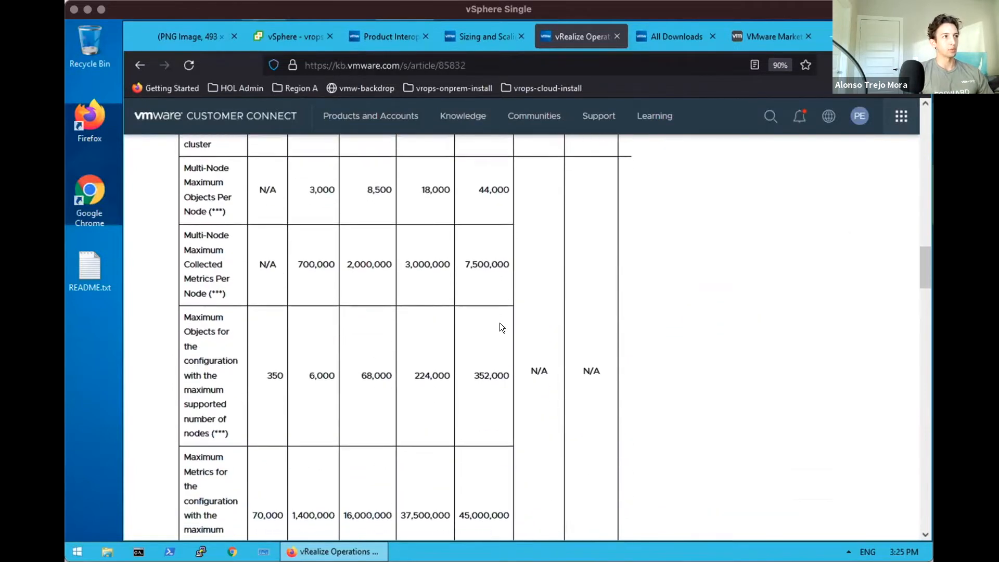
scroll(501, 327, up, 5)
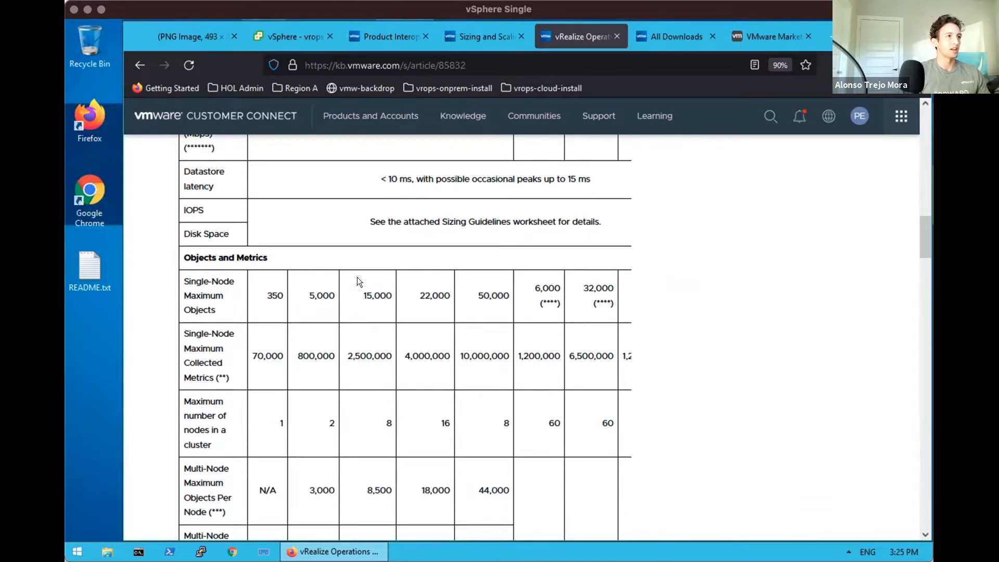
scroll(357, 281, down, 5)
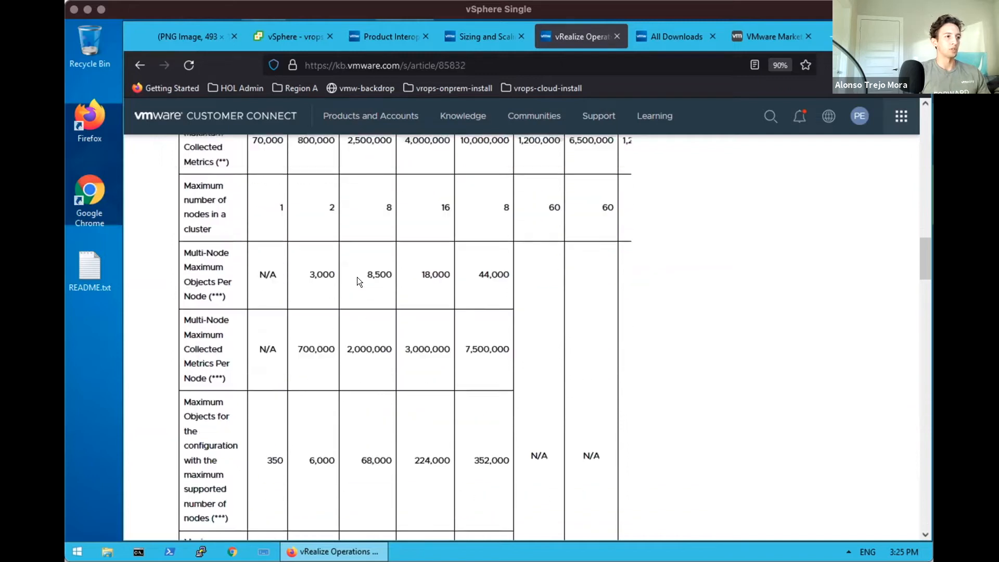
scroll(357, 281, down, 2)
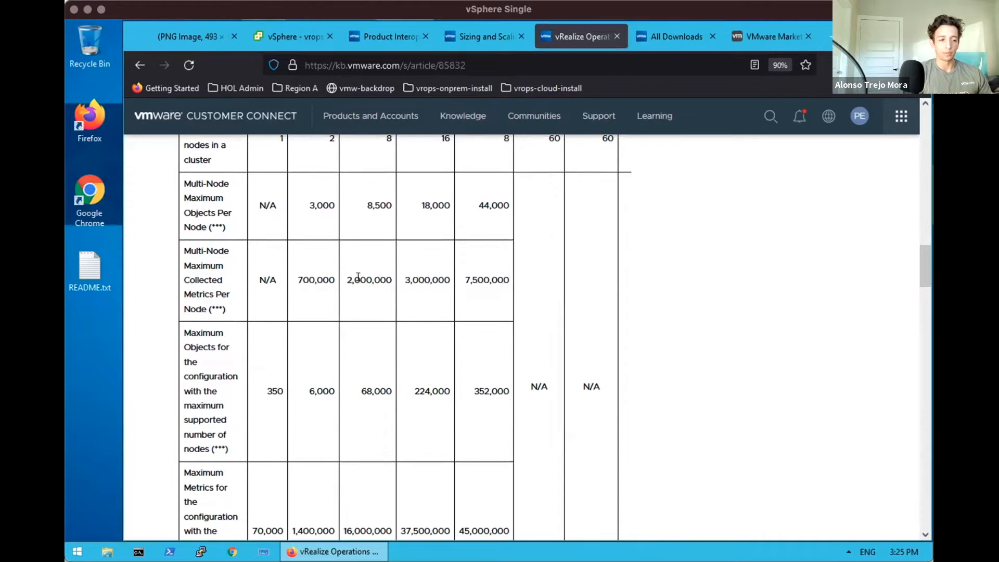
scroll(358, 277, down, 5)
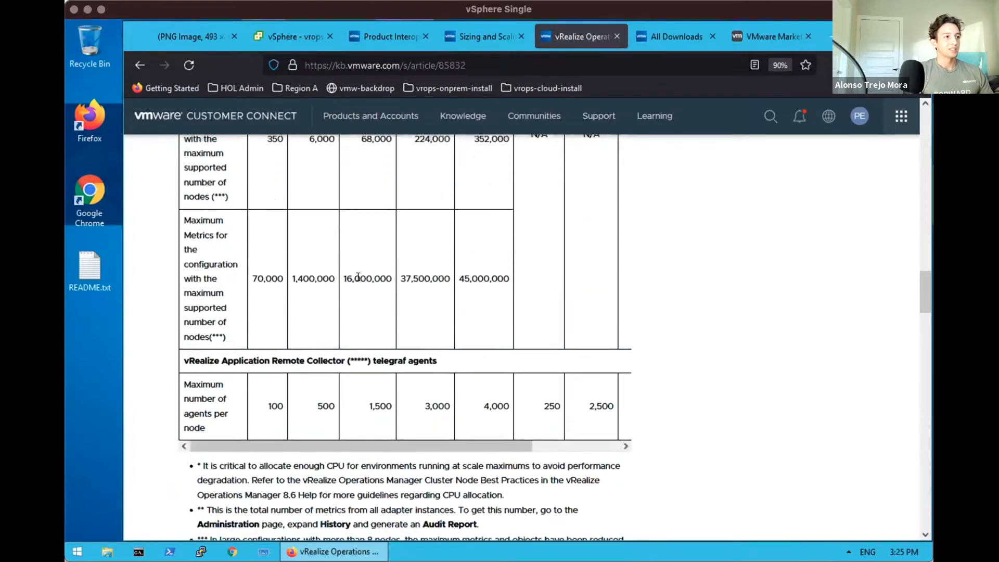
scroll(357, 277, down, 6)
scroll(357, 277, up, 2)
scroll(357, 276, up, 20)
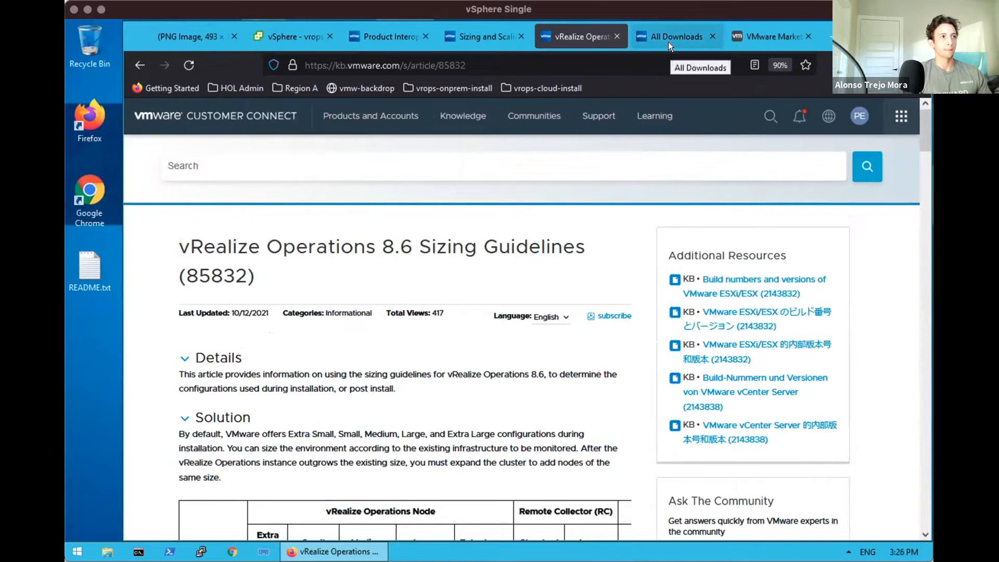
click(292, 33)
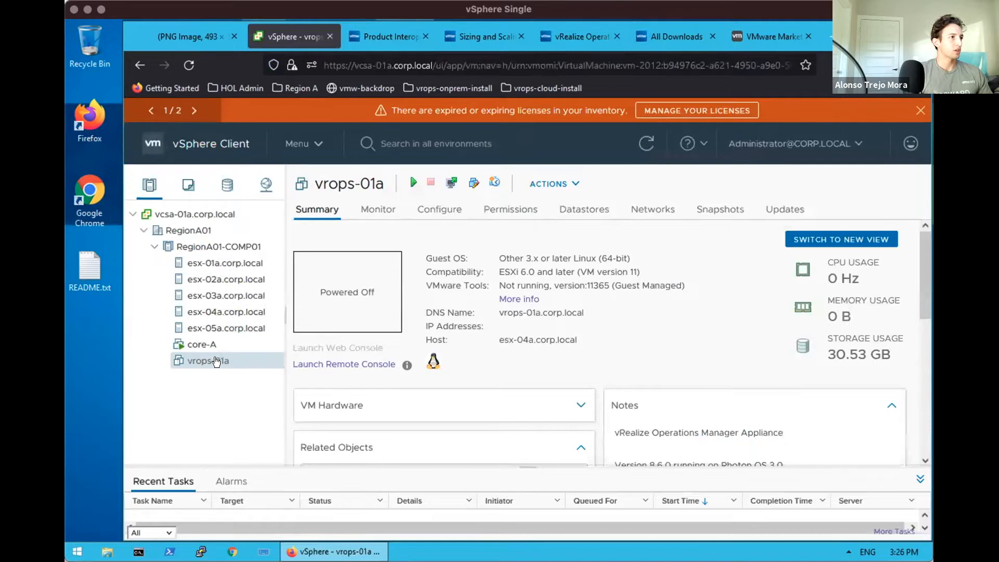
Delete vrops-01a from disk, confirm with YES, then switch to the All Downloads page
right_click(213, 362)
scroll(260, 482, down, 2)
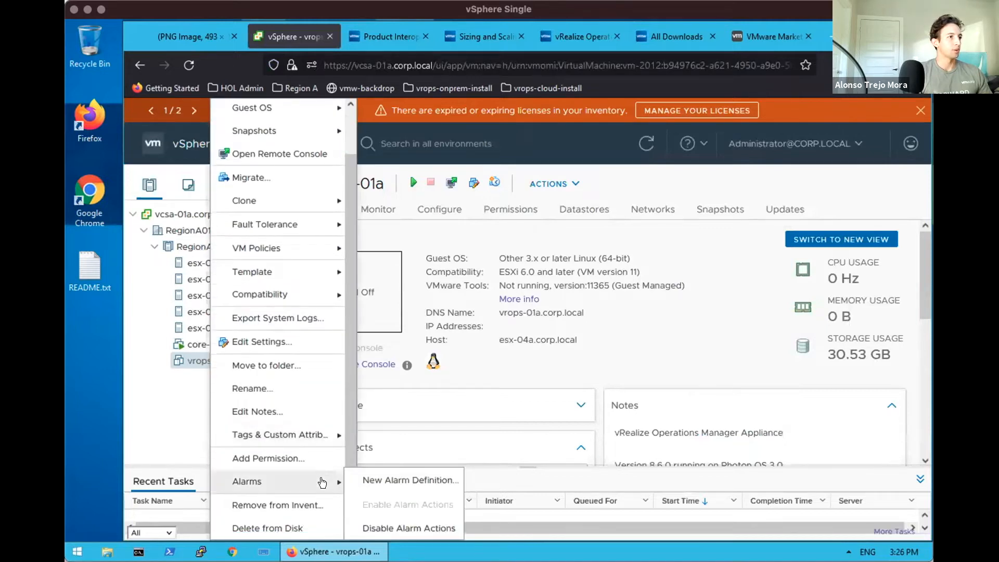
click(283, 529)
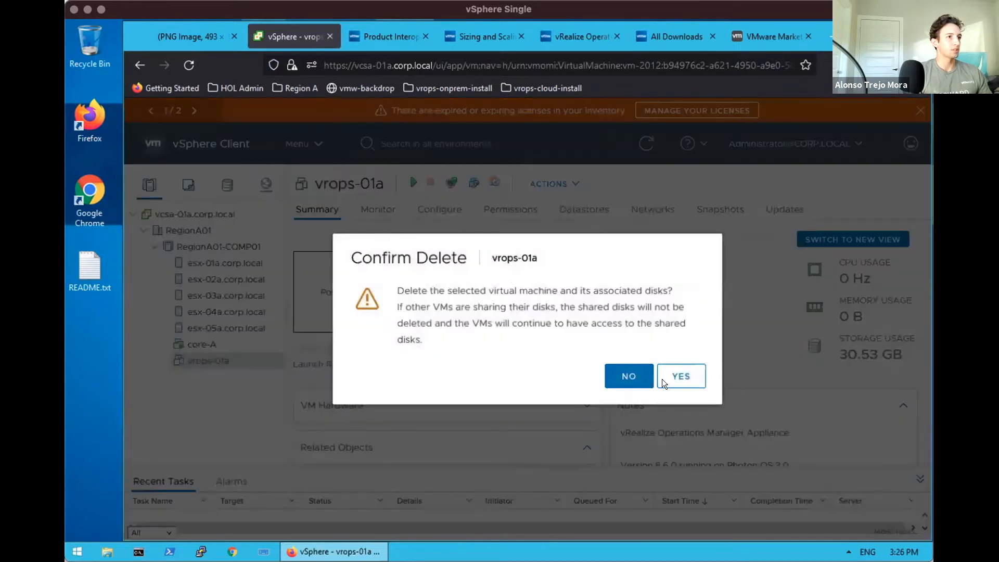
click(681, 376)
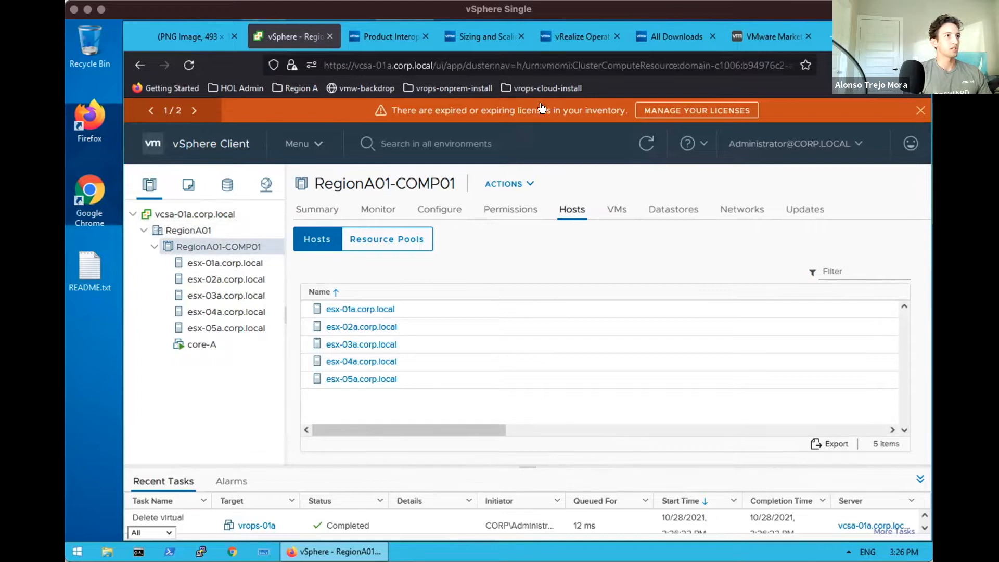
click(670, 37)
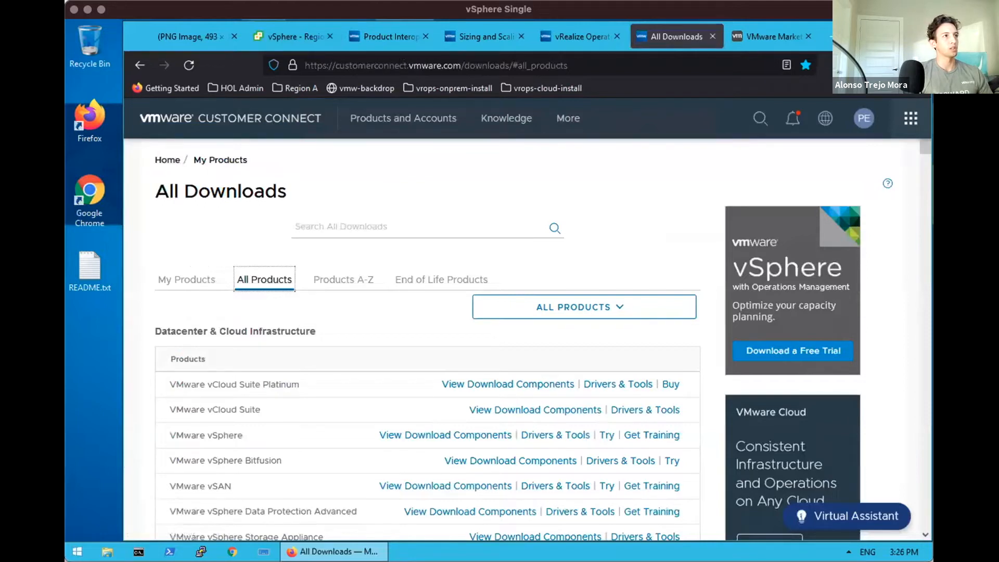
Scroll All Downloads to Infrastructure & Operations Management and open vRealize Operations download components
click(454, 64)
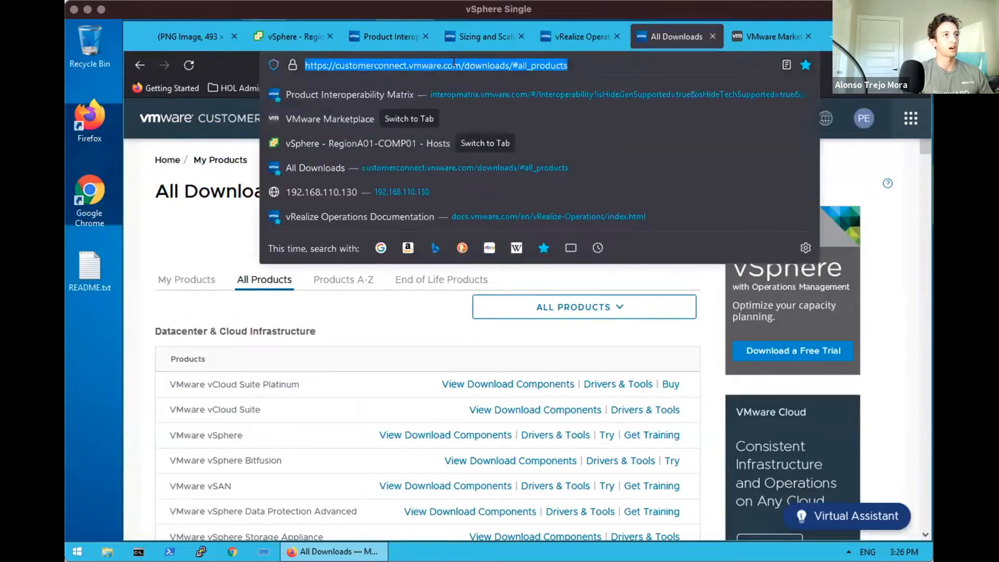
click(454, 64)
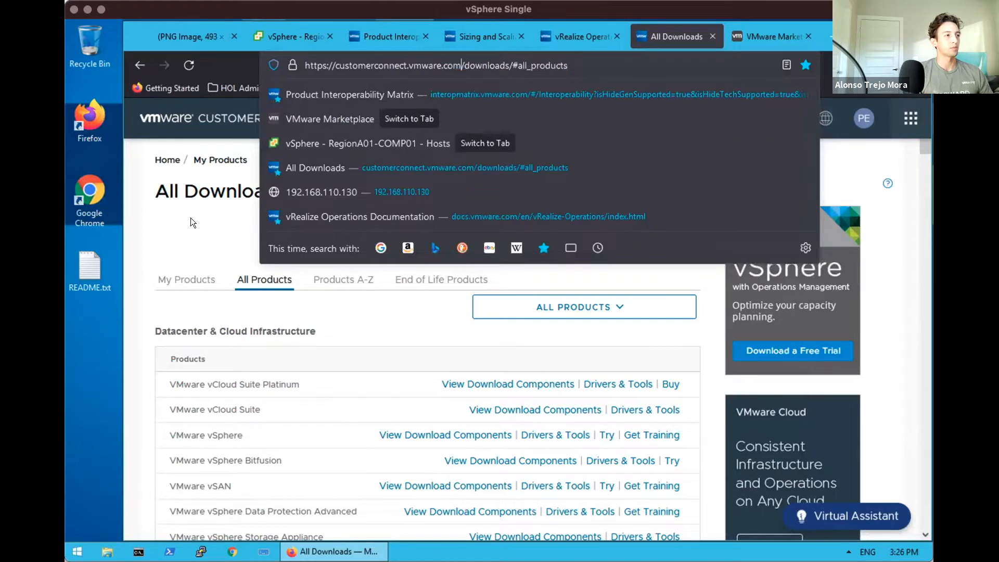
click(190, 218)
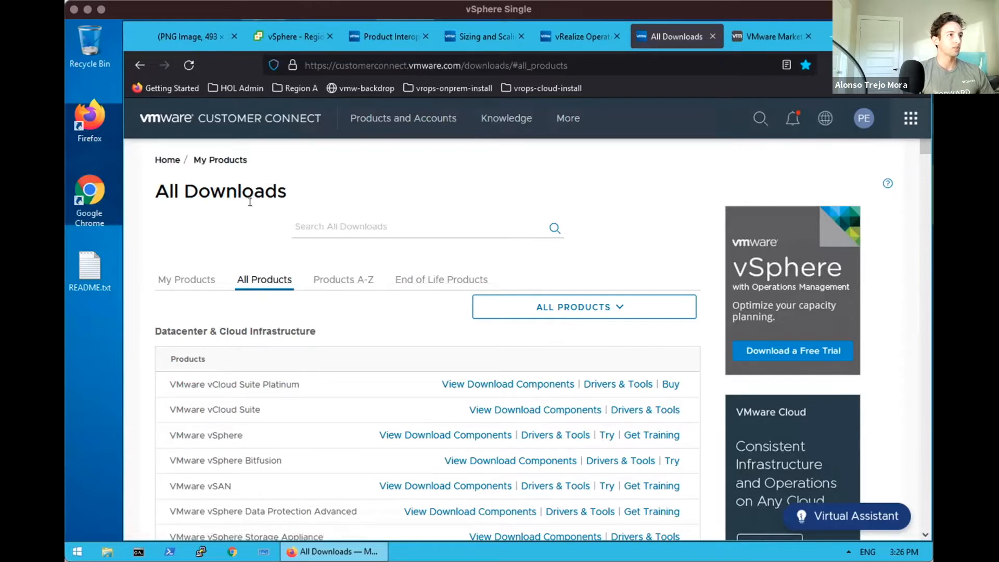
scroll(315, 257, down, 2)
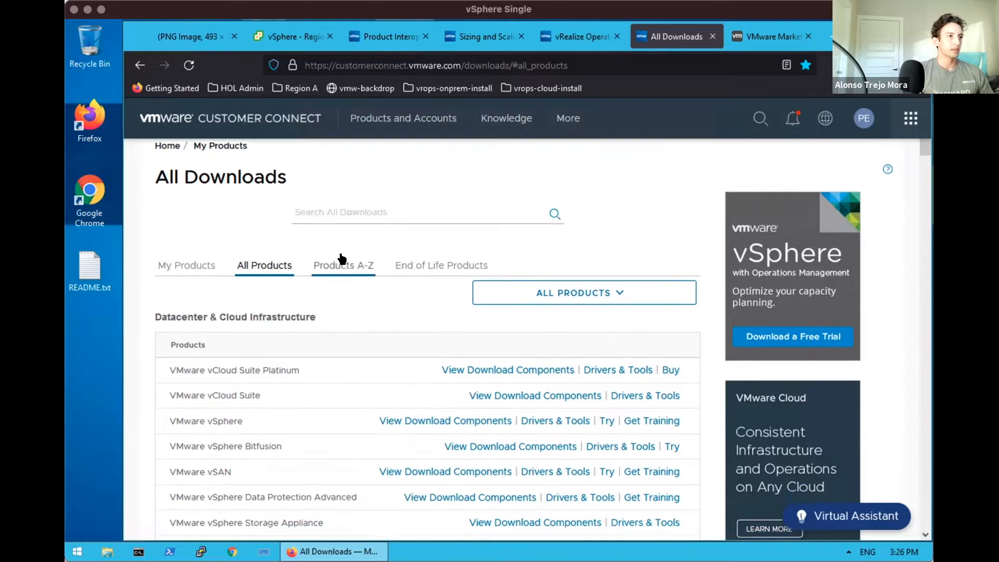
scroll(409, 295, down, 3)
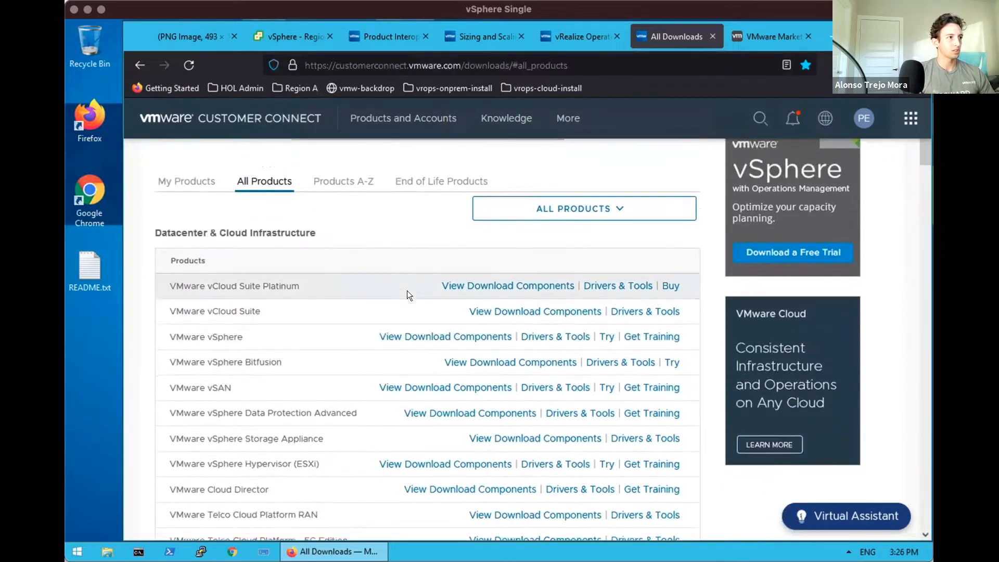
scroll(396, 313, down, 3)
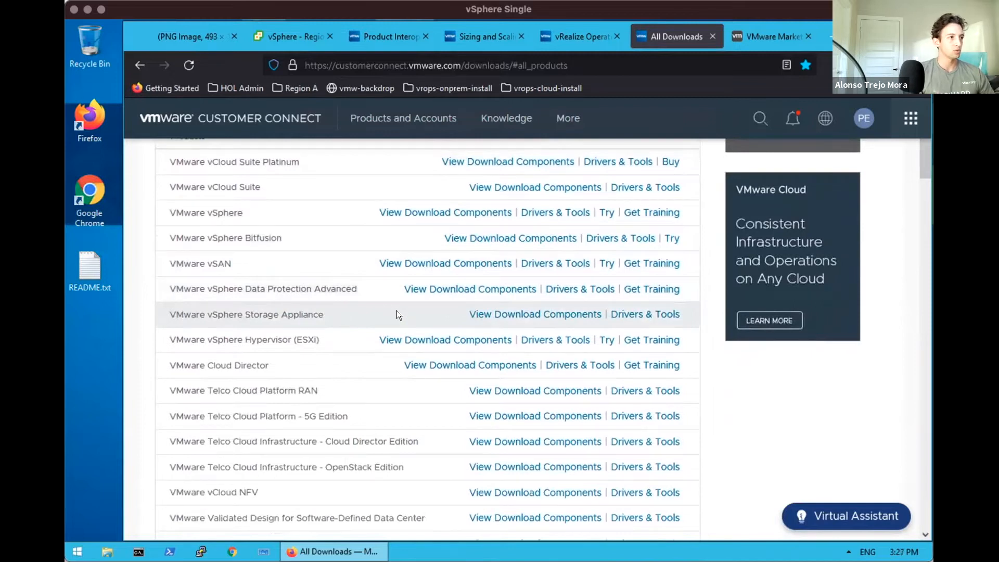
scroll(396, 314, down, 10)
scroll(396, 310, down, 10)
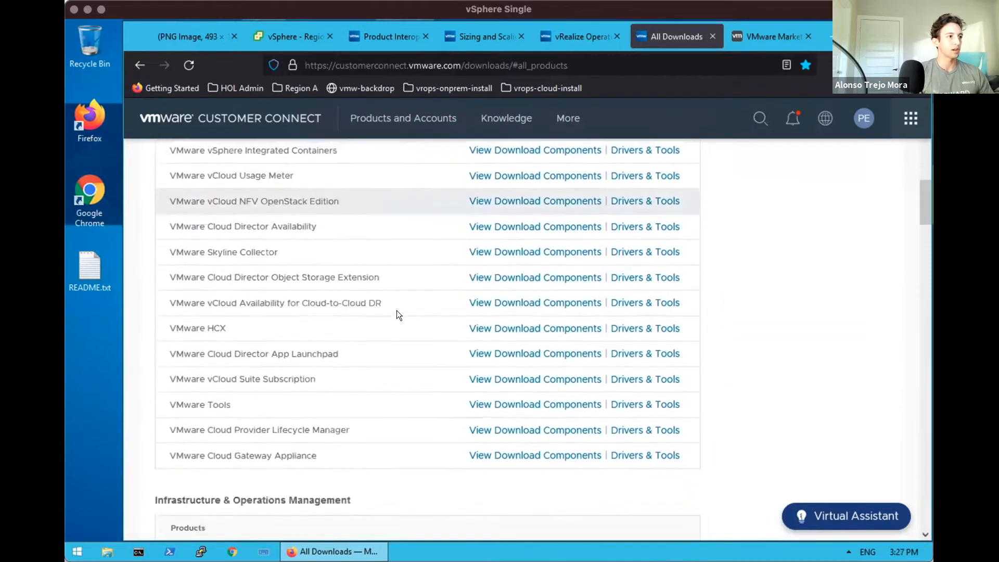
scroll(396, 310, down, 1)
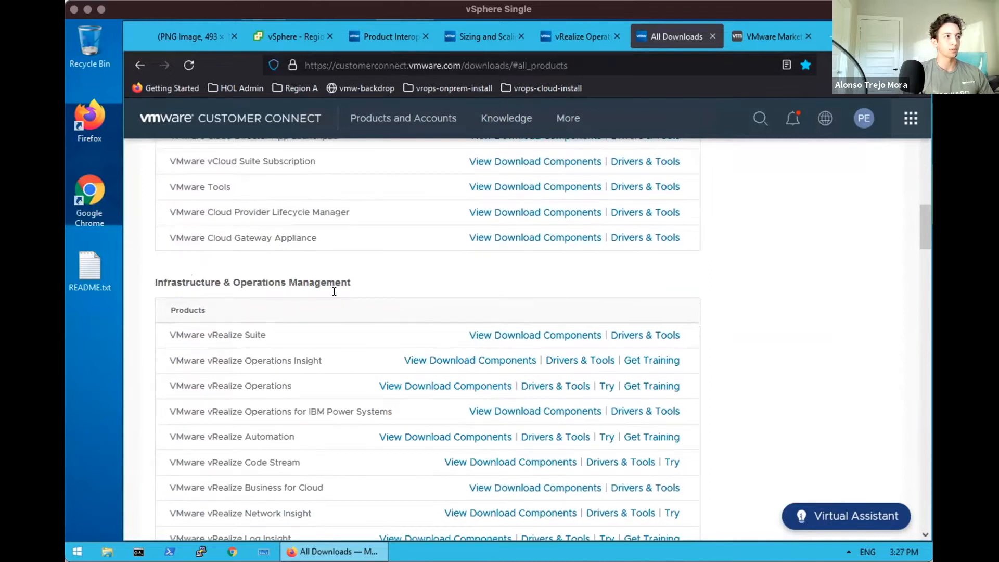
click(415, 386)
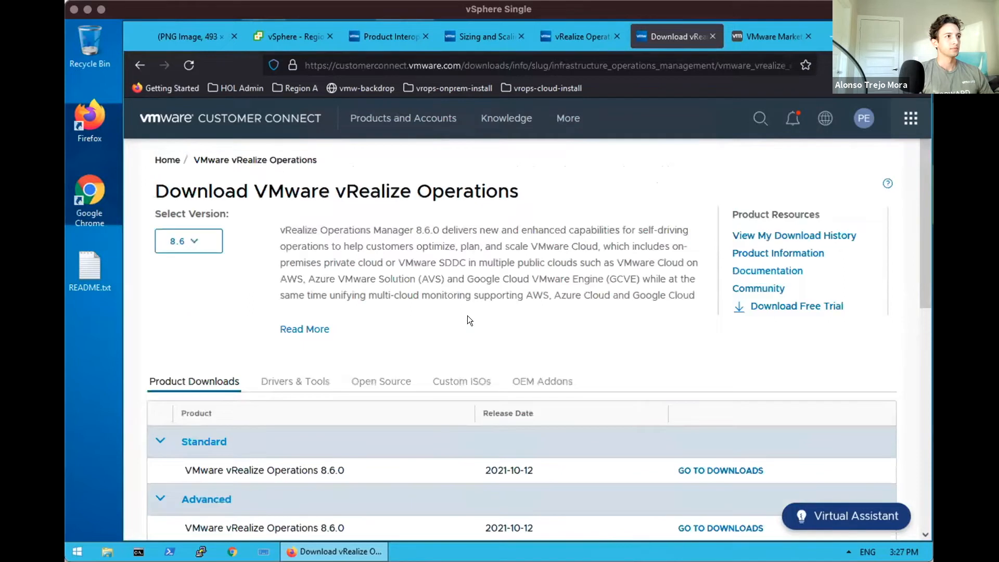
Scroll down to the Product Downloads table listing Standard, Advanced and Enterprise 8.6.0
scroll(468, 315, down, 2)
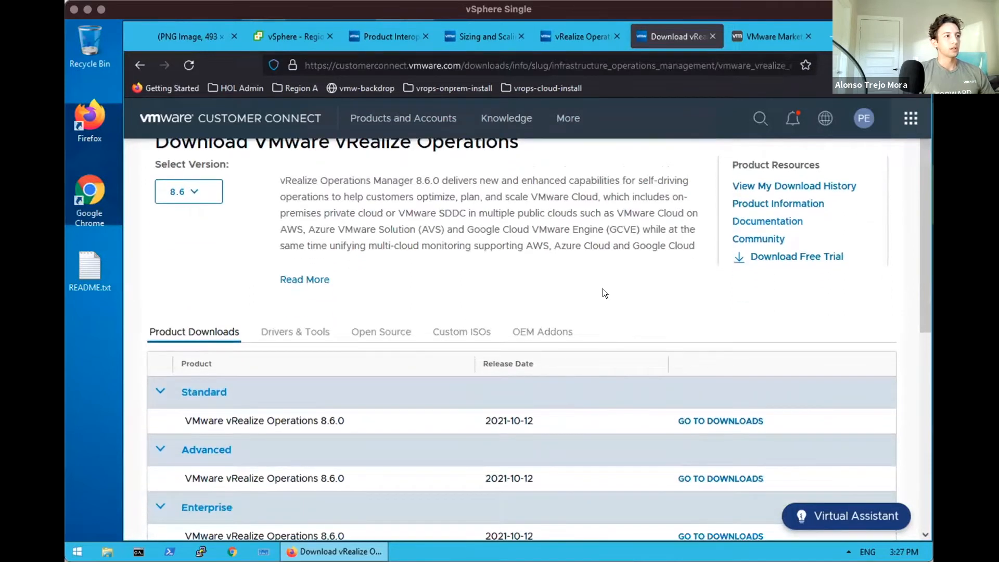
scroll(603, 289, down, 1)
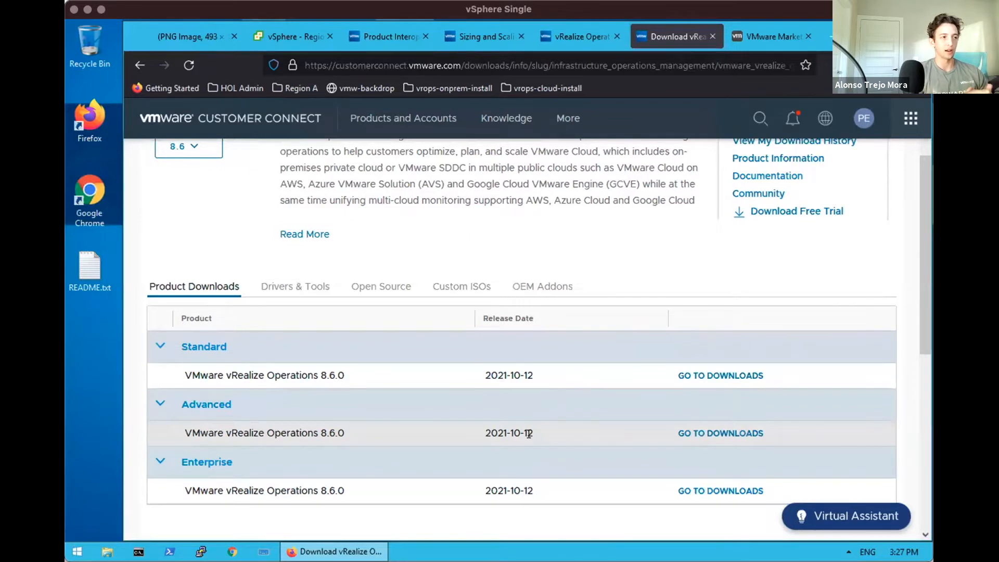
Open the Enterprise 8.6.0 downloads and request the 2.65 GB Appliance installation OVA
click(696, 488)
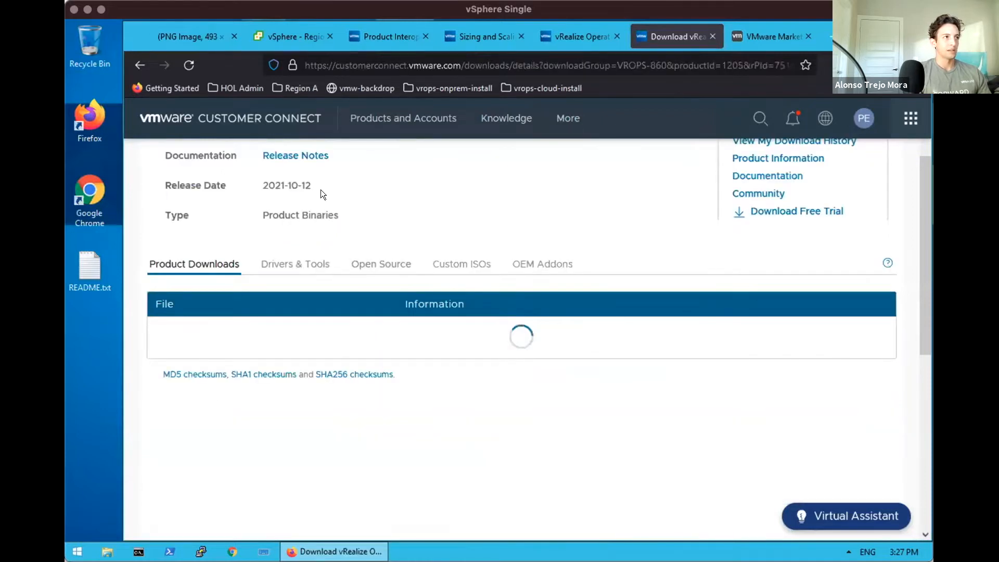
drag(918, 260, 919, 205)
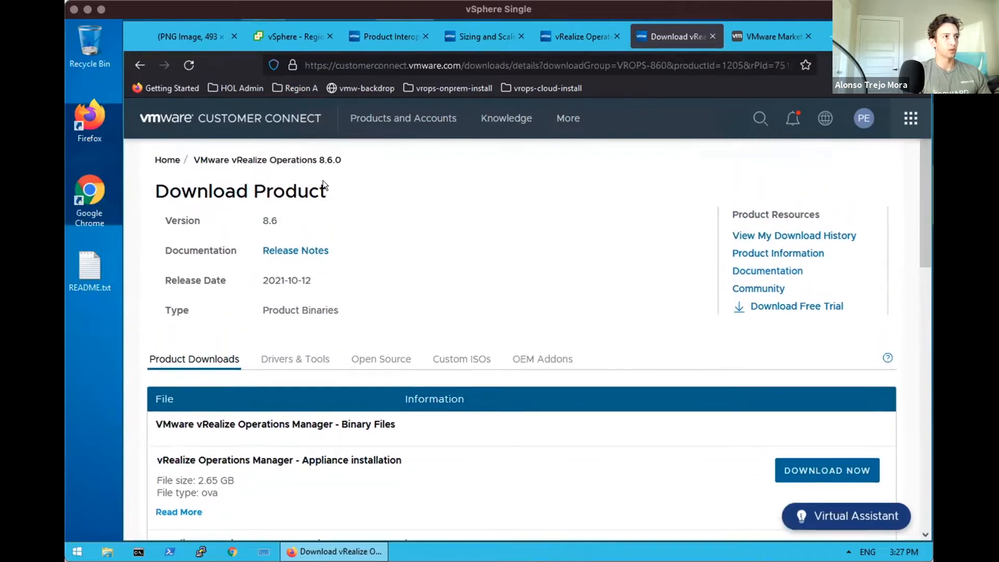
drag(922, 235, 924, 338)
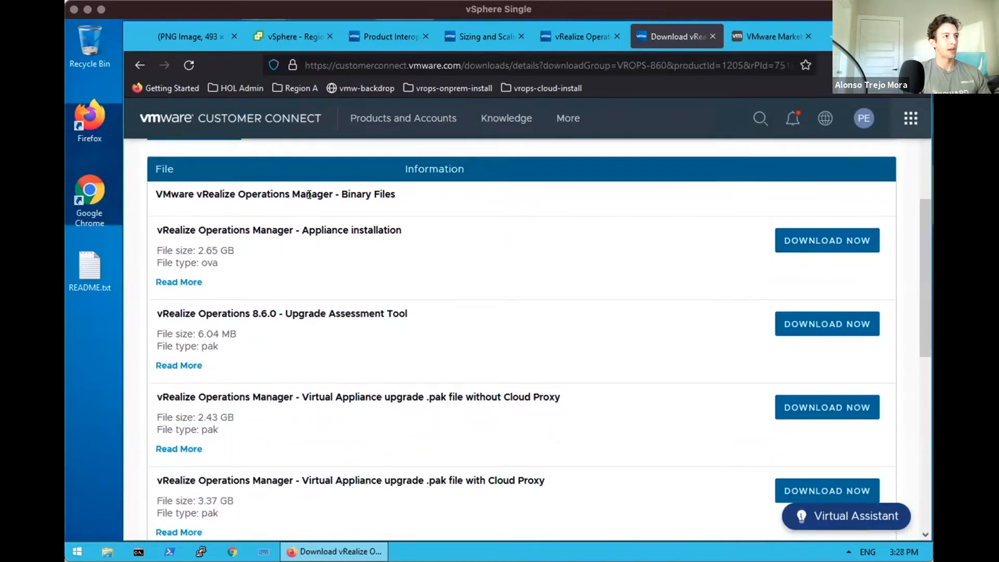
drag(919, 271, 929, 367)
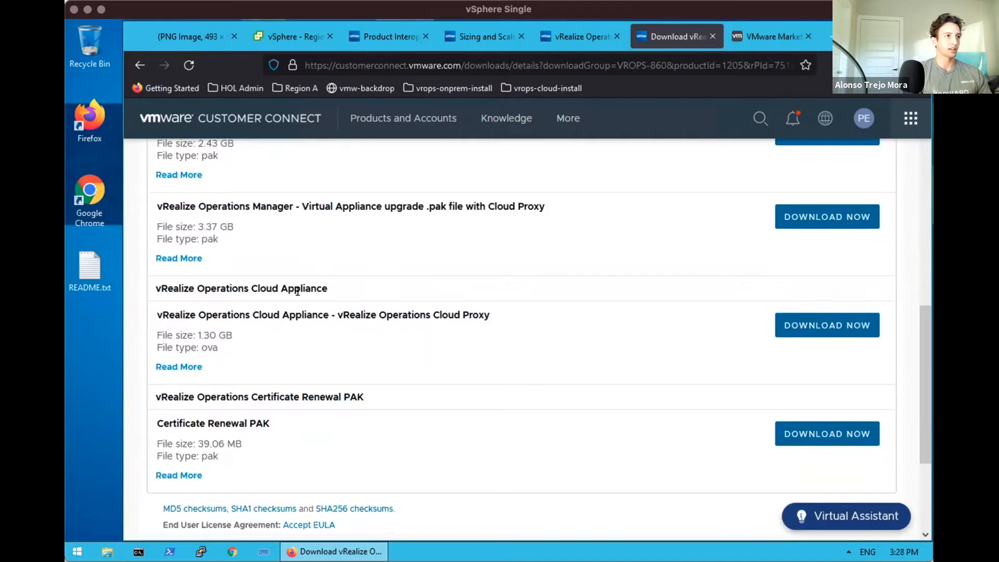
drag(919, 381, 913, 279)
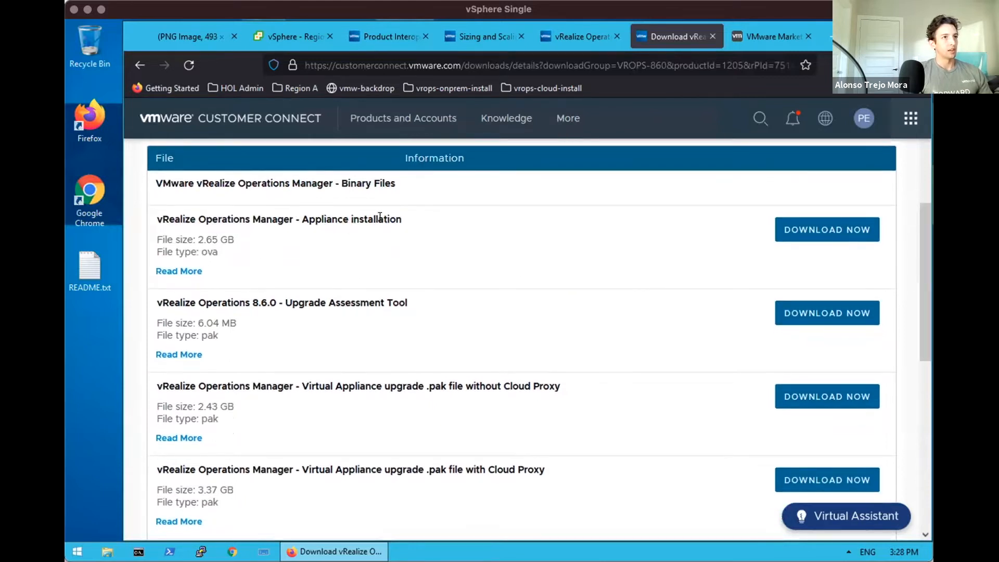
click(790, 228)
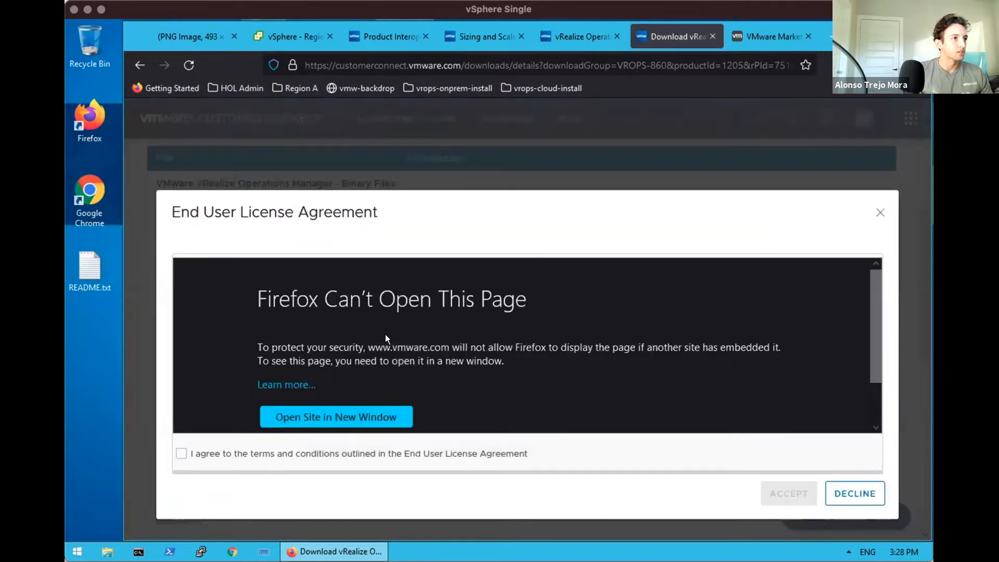
Read and accept the vRealize Operations 8.6.0 EULA, then save the appliance OVA to start downloading
click(355, 409)
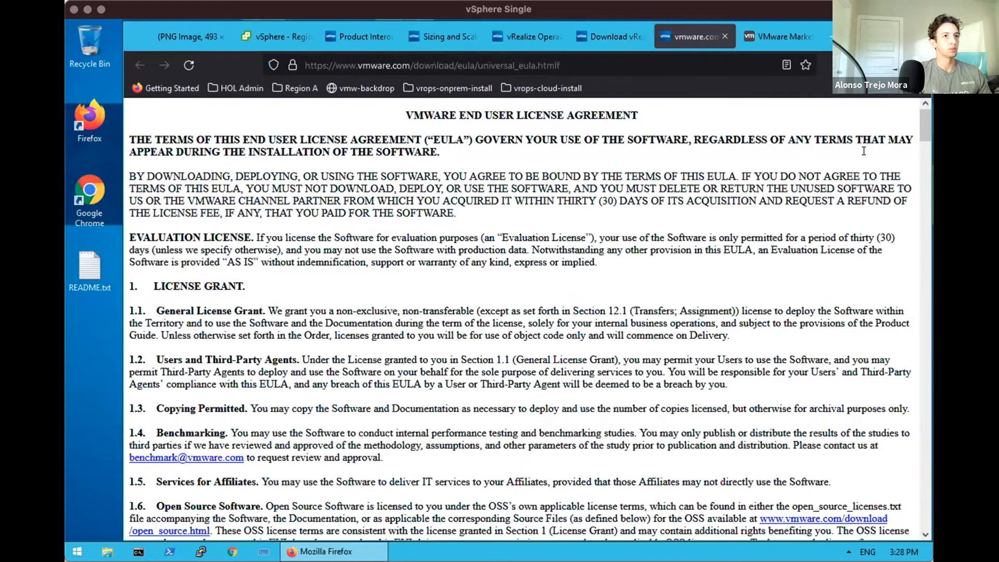
scroll(919, 135, down, 8)
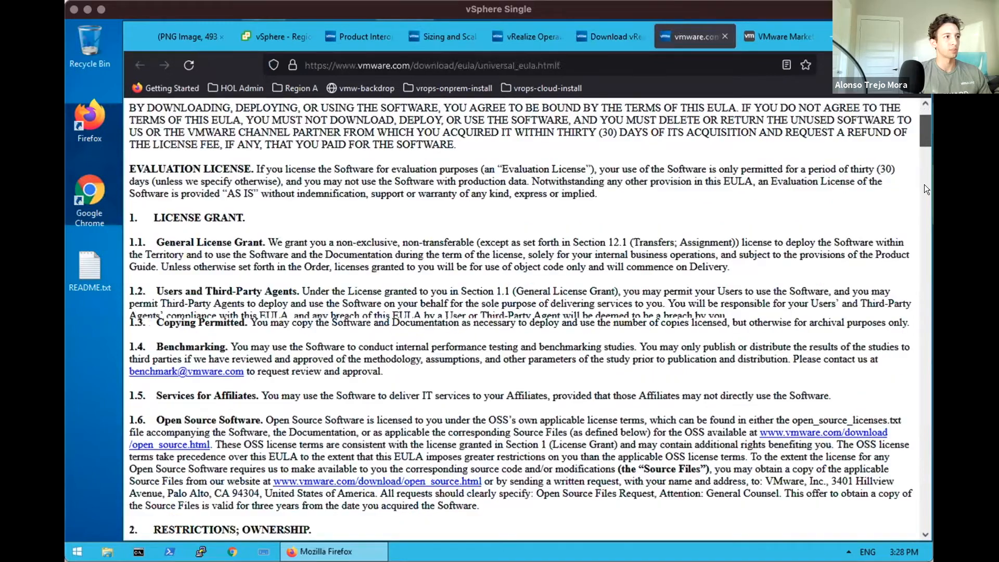
scroll(926, 297, down, 20)
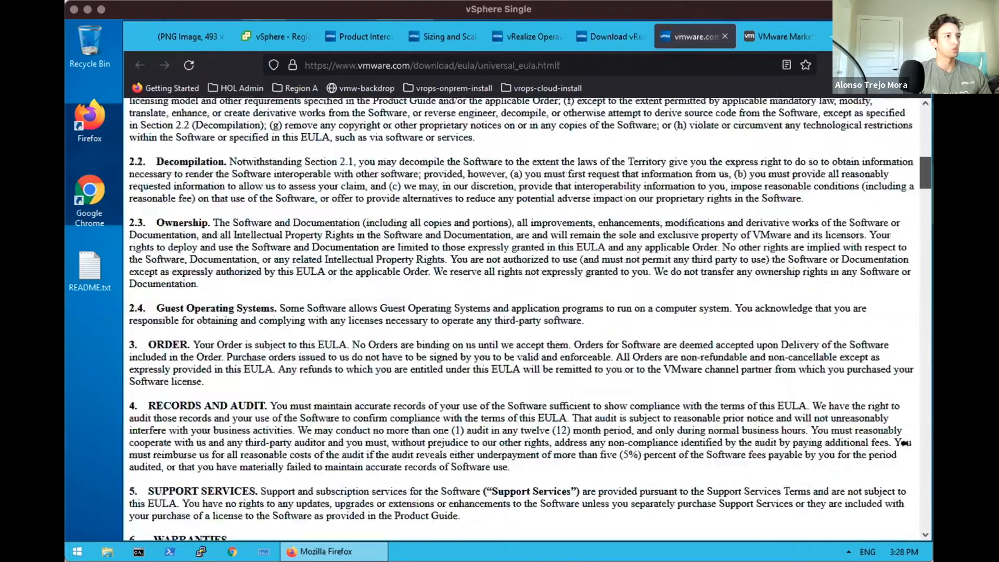
scroll(520, 317, down, 20)
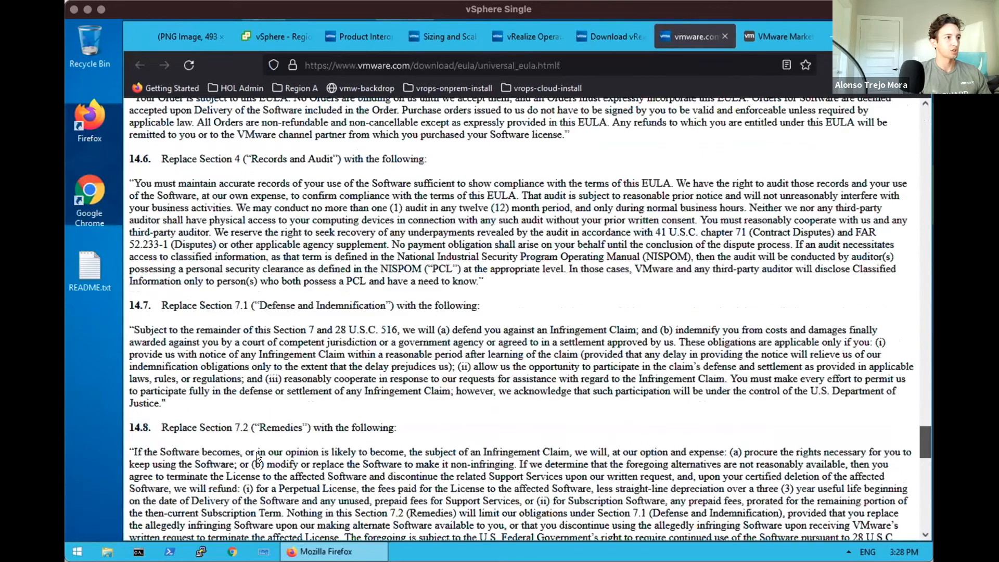
key(ctrl+w)
click(181, 453)
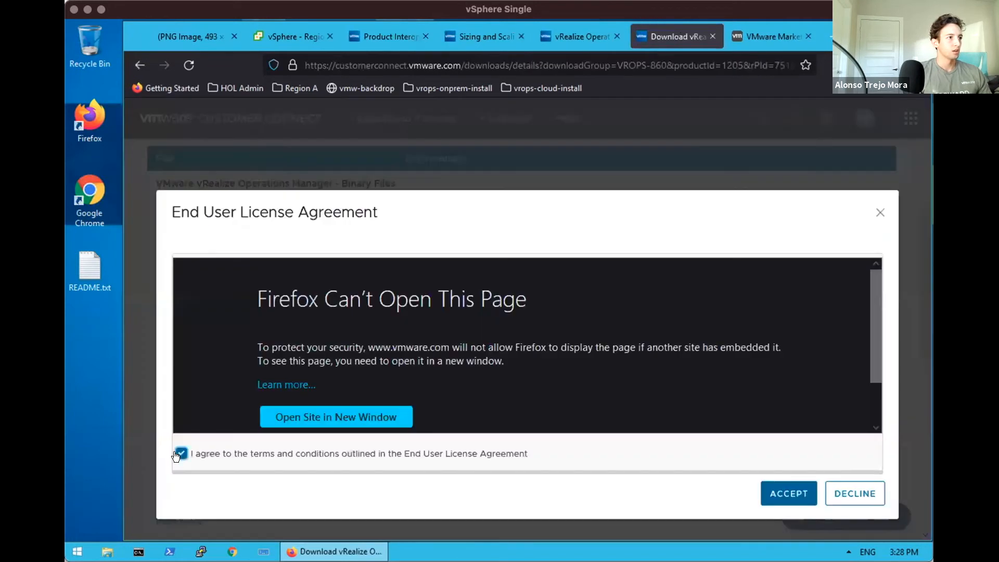
click(789, 492)
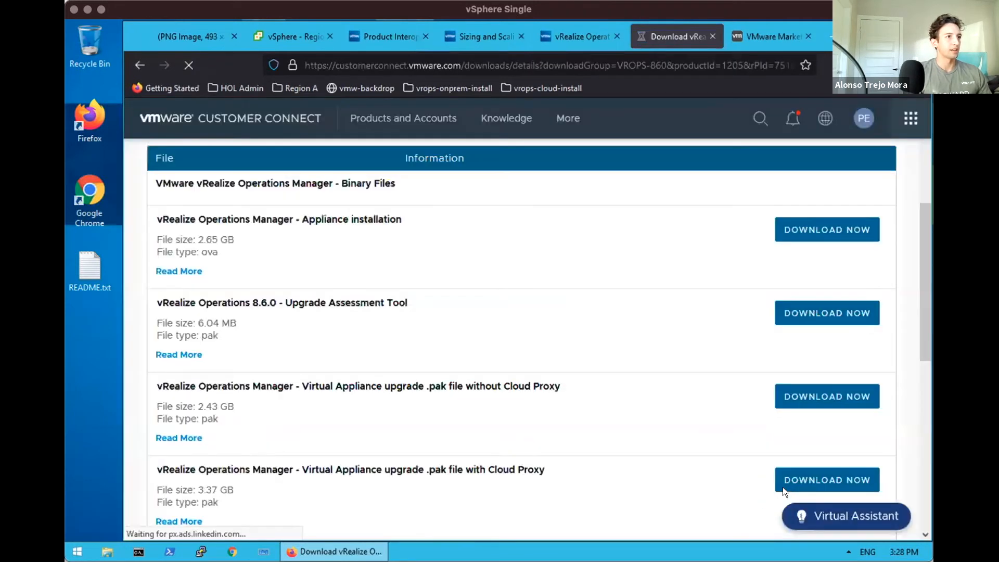
click(572, 355)
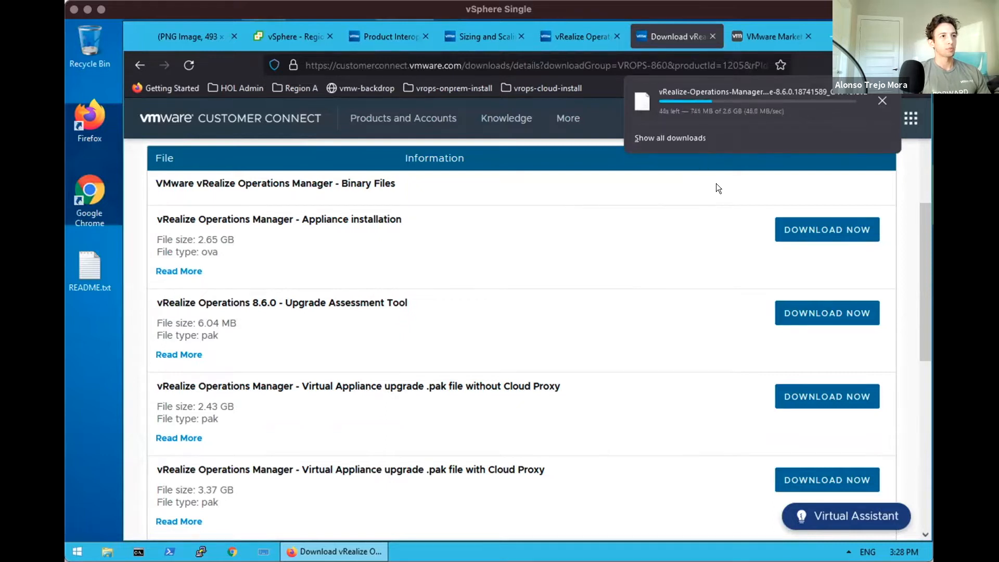
Select the RegionA01 datacenter to show its summary and review its actions, including Deploy OVF Template
click(286, 34)
click(287, 34)
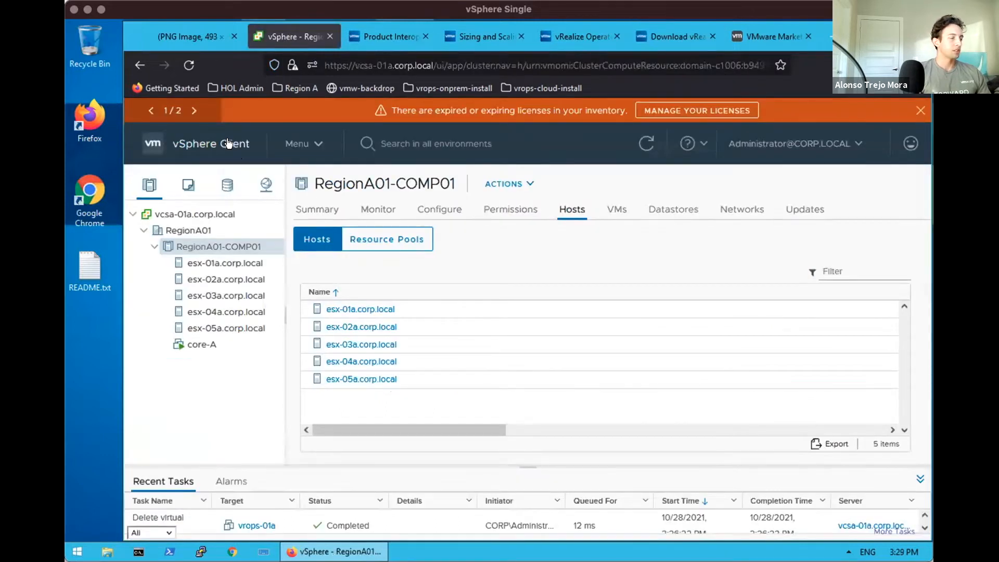
right_click(203, 243)
click(182, 228)
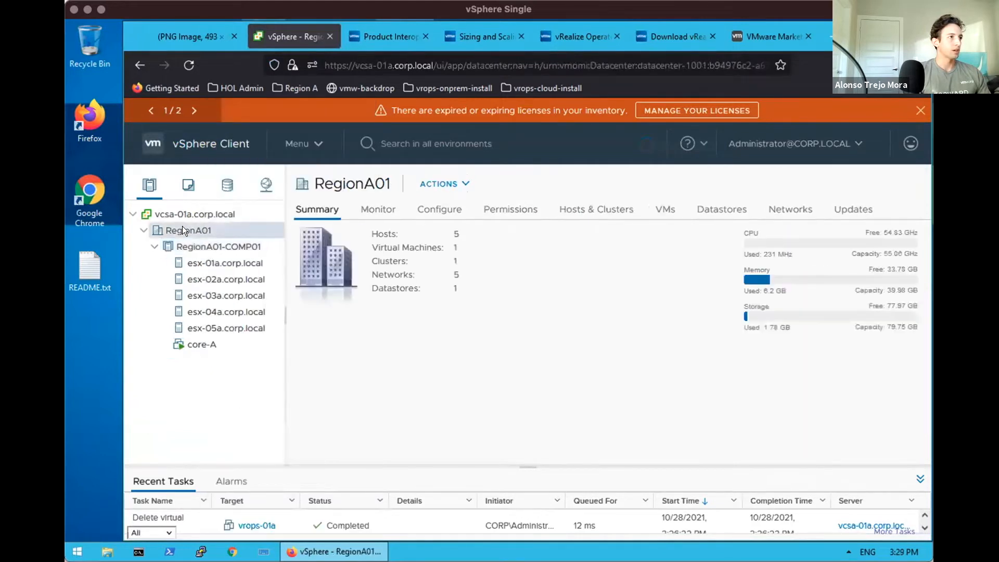
right_click(182, 228)
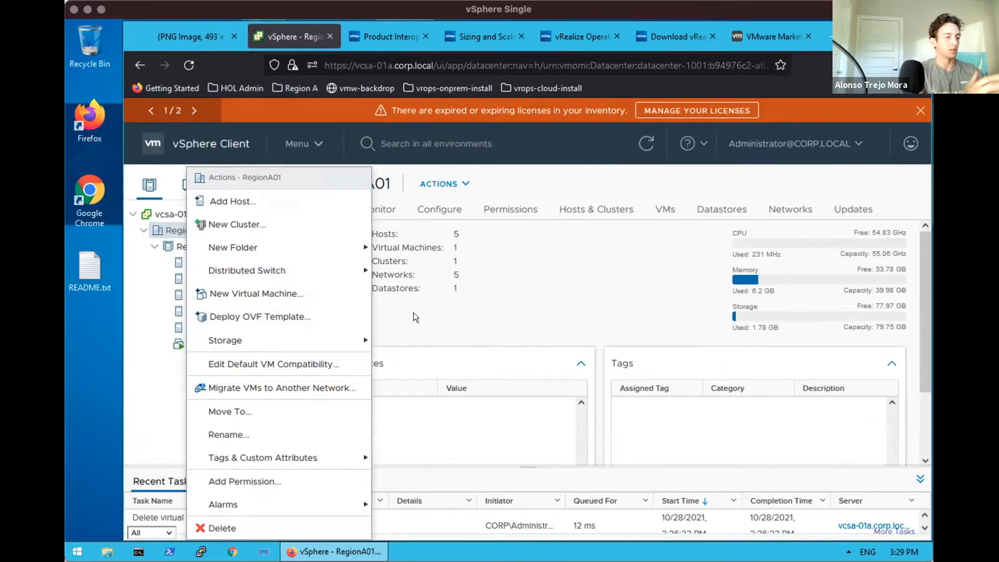
click(494, 306)
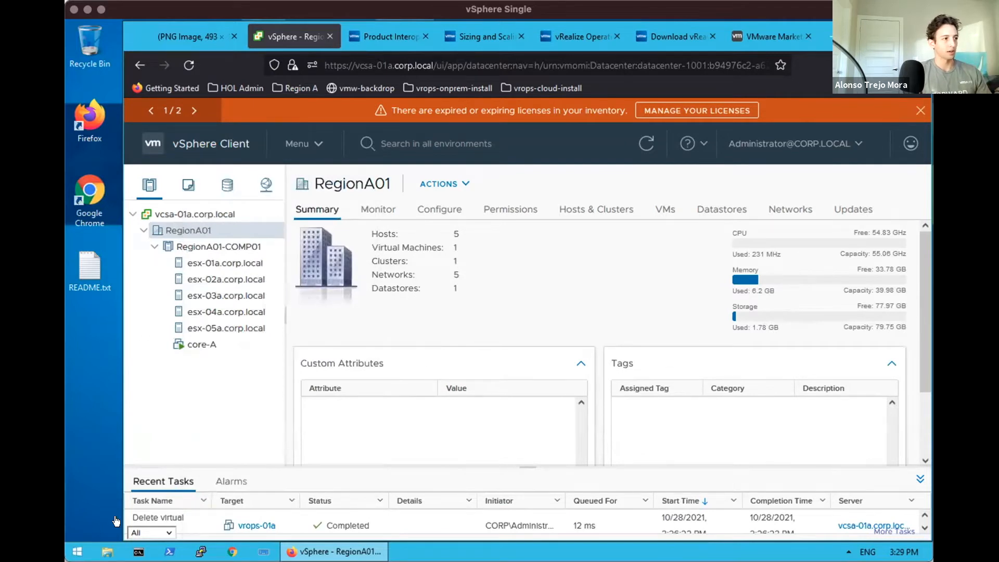
click(78, 550)
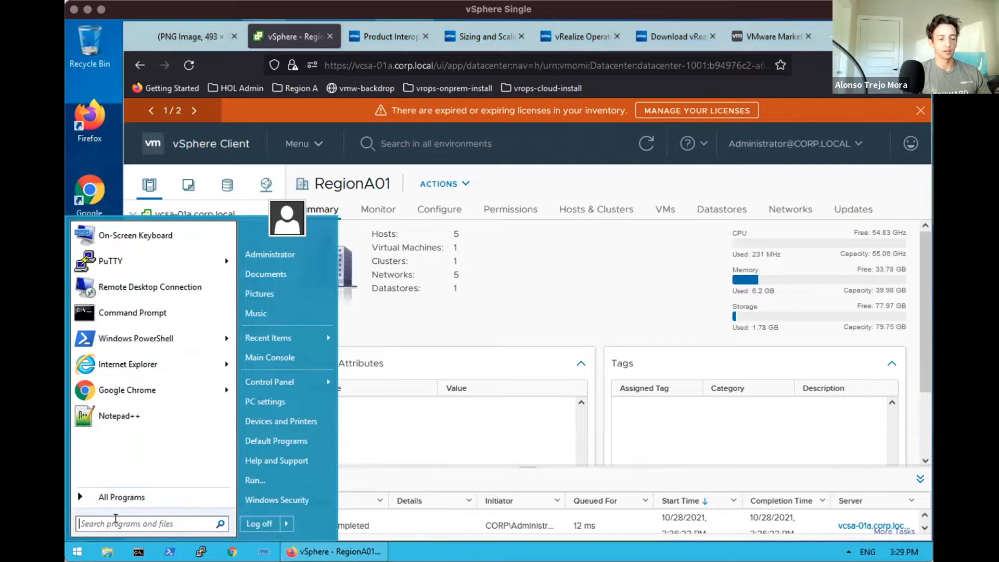
Search the Start menu for DNS and launch DNS Manager
text(DNS)
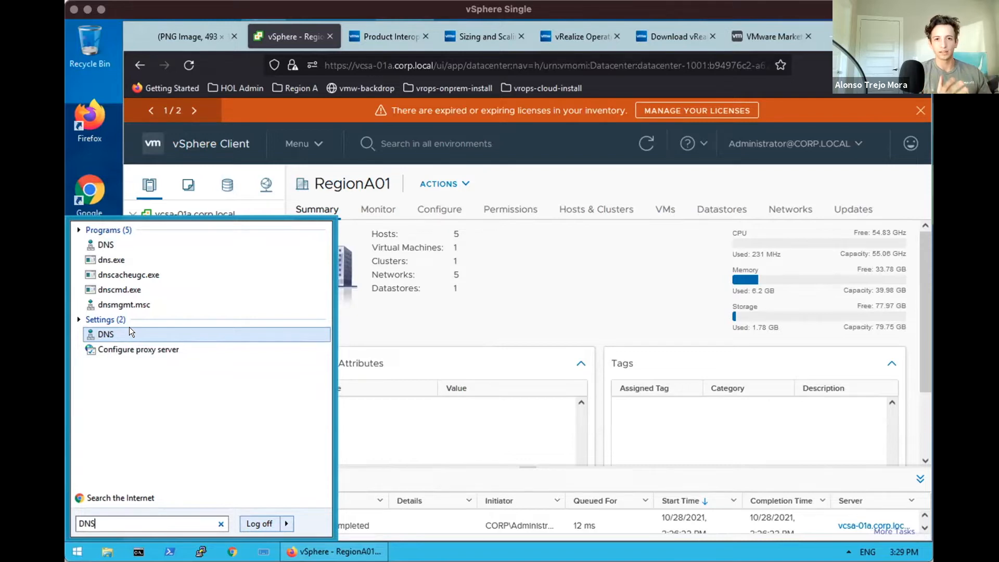
click(130, 329)
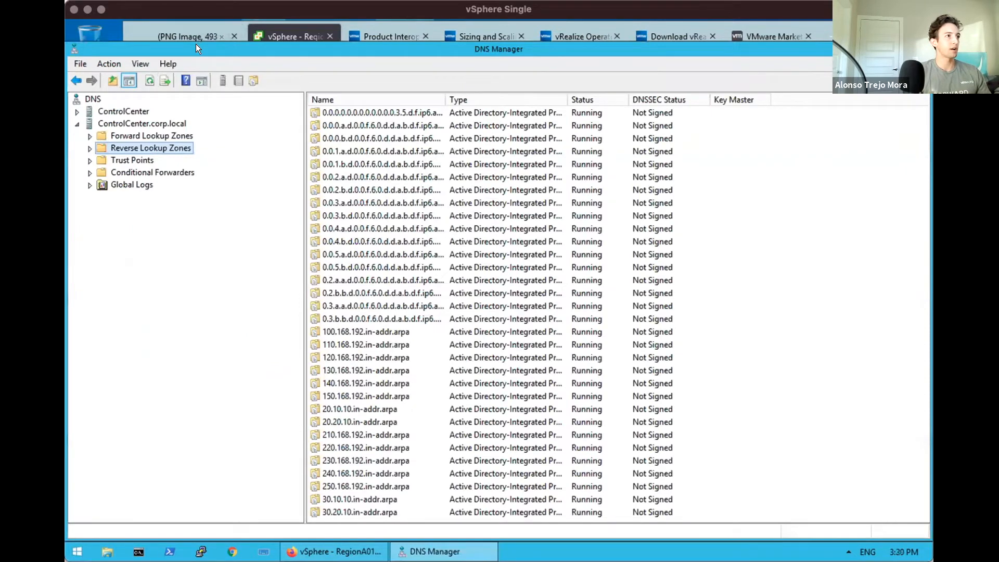
Open the corp.local forward lookup zone's records and select the vrops-01a host record
drag(202, 44, 206, 44)
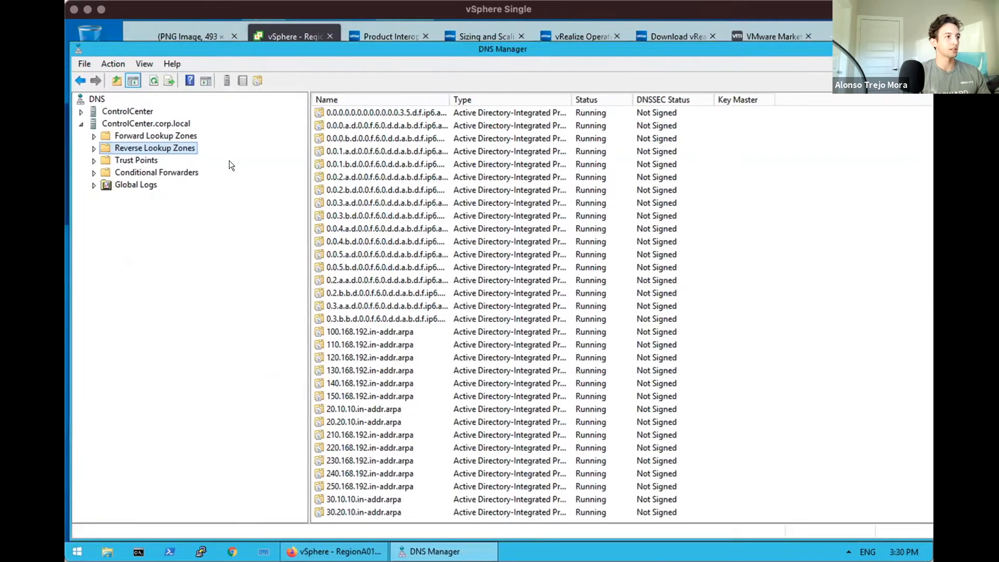
click(130, 131)
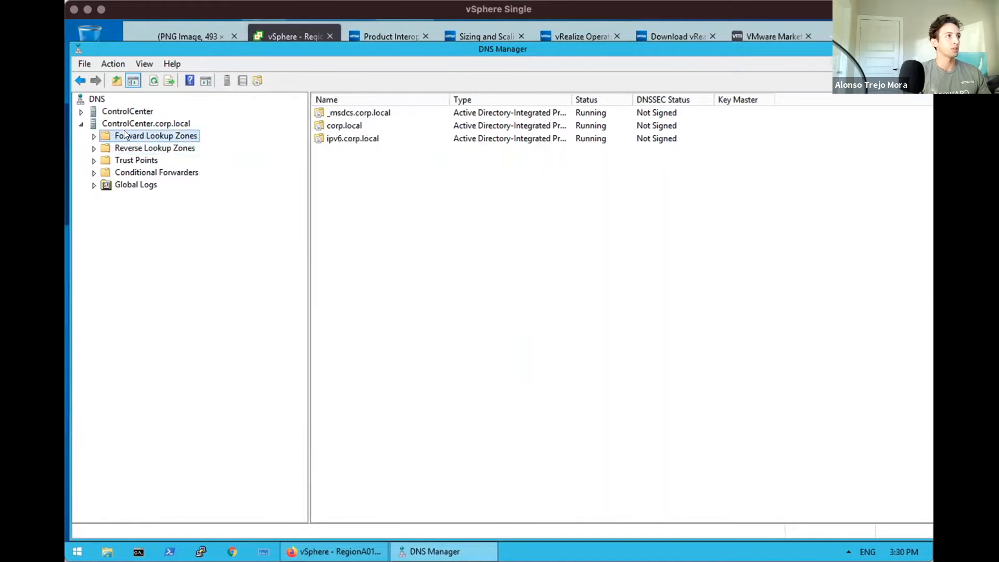
click(358, 125)
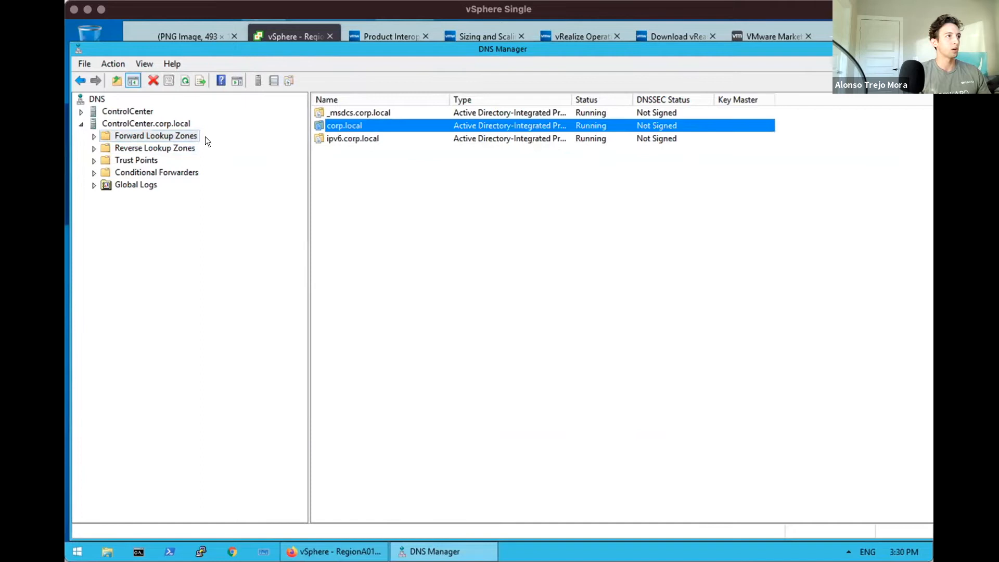
double_click(355, 126)
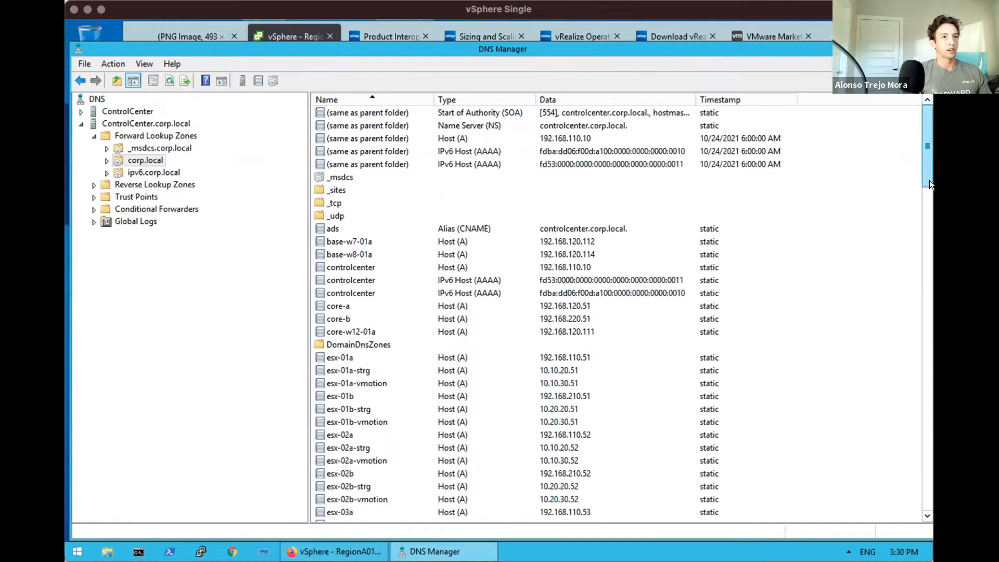
drag(924, 174, 910, 524)
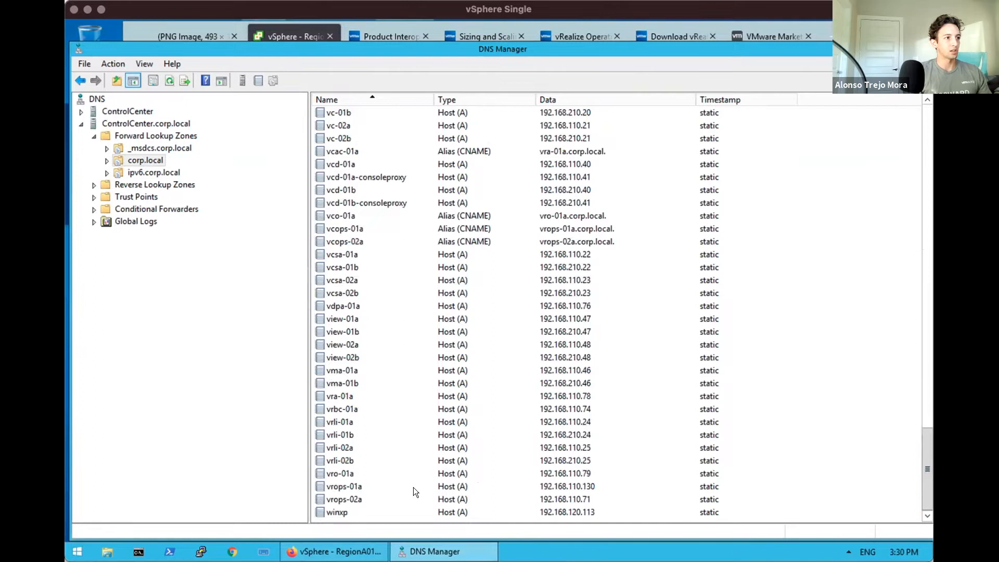
click(581, 481)
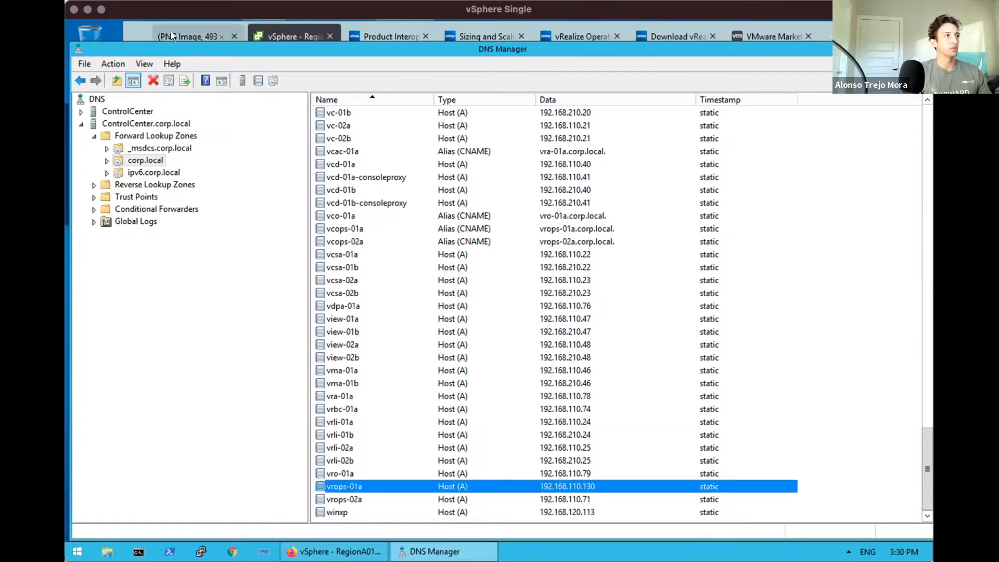
Review the record's Action menu, then reselect the corp.local zone and open its Action menu
click(114, 64)
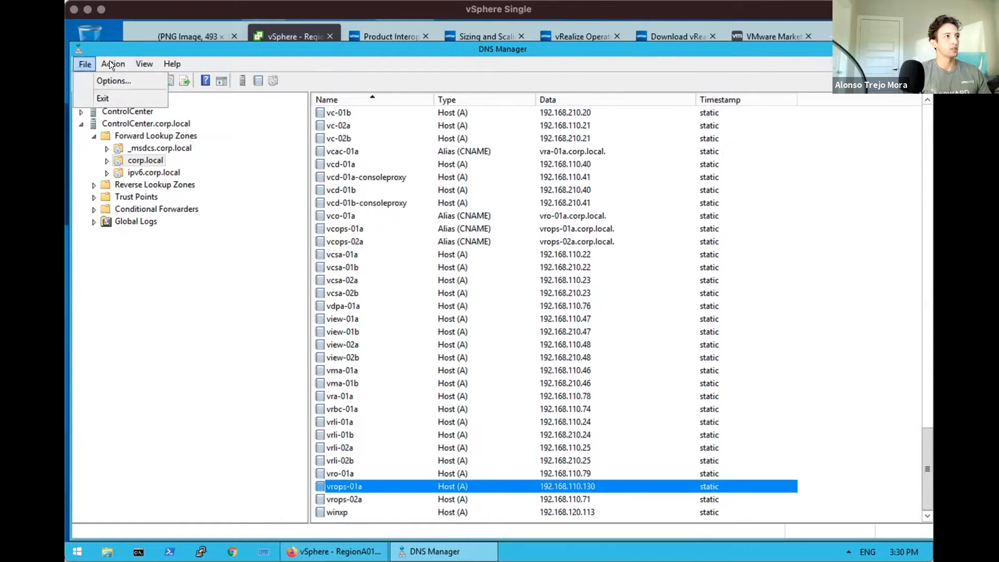
mouse_move(150, 64)
click(336, 62)
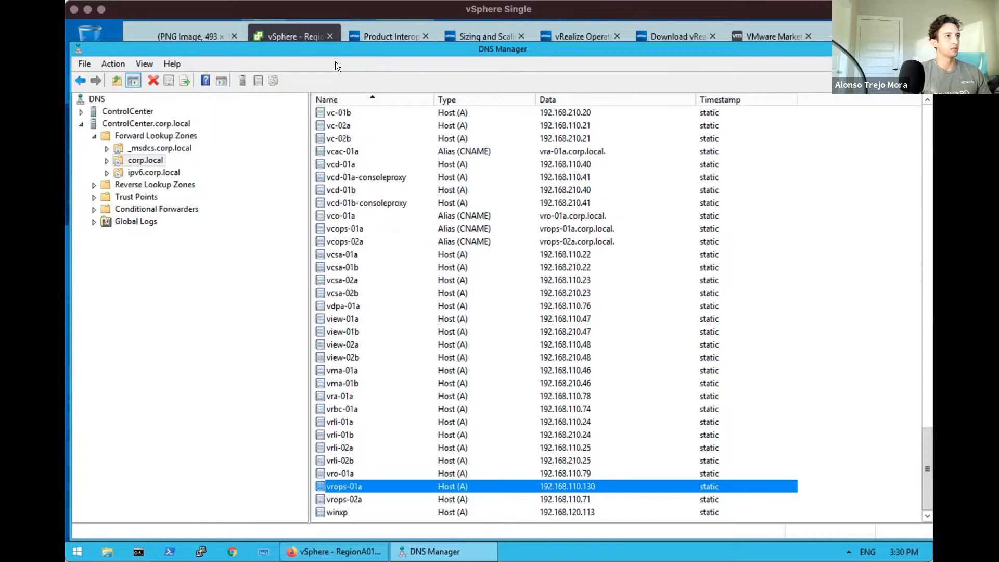
click(126, 161)
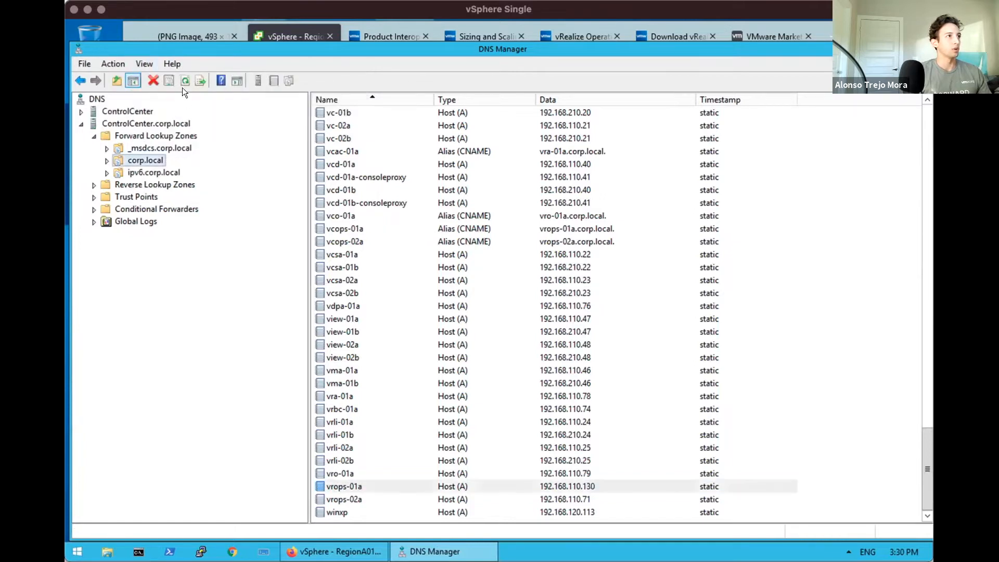
click(113, 63)
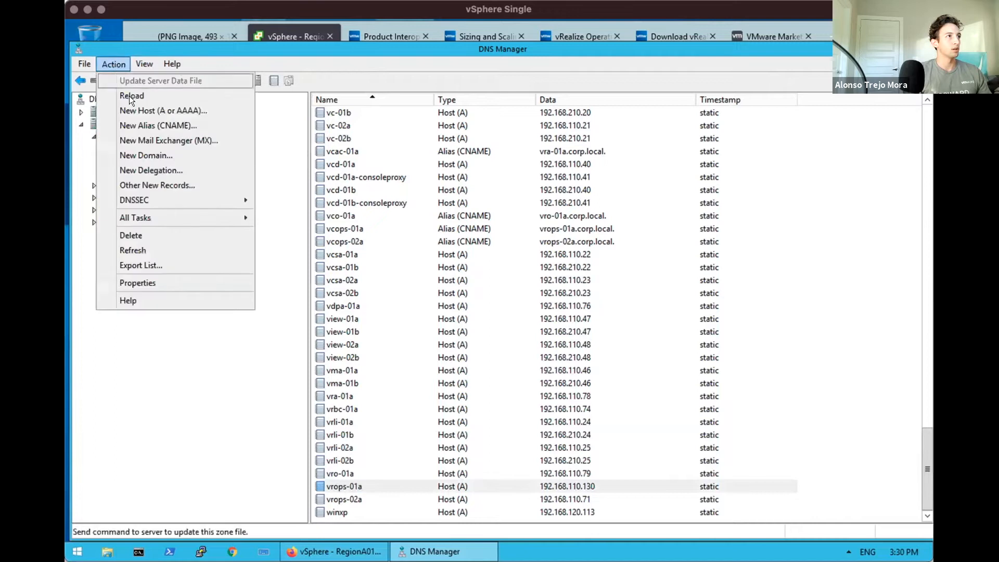
Create host record vrops-01a at 192.168.110.130, keeping the associated PTR record option checked
click(139, 109)
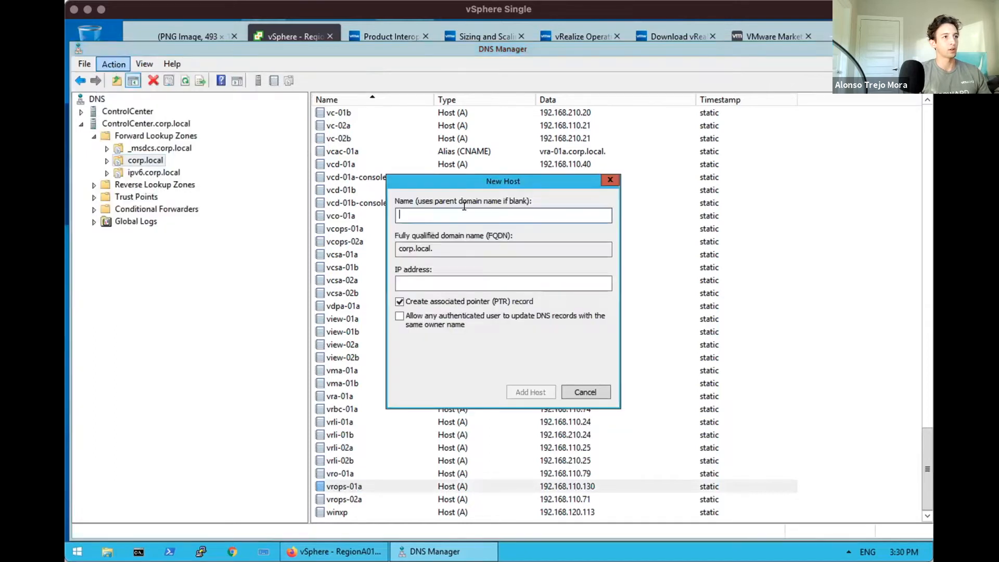
text(vrop)
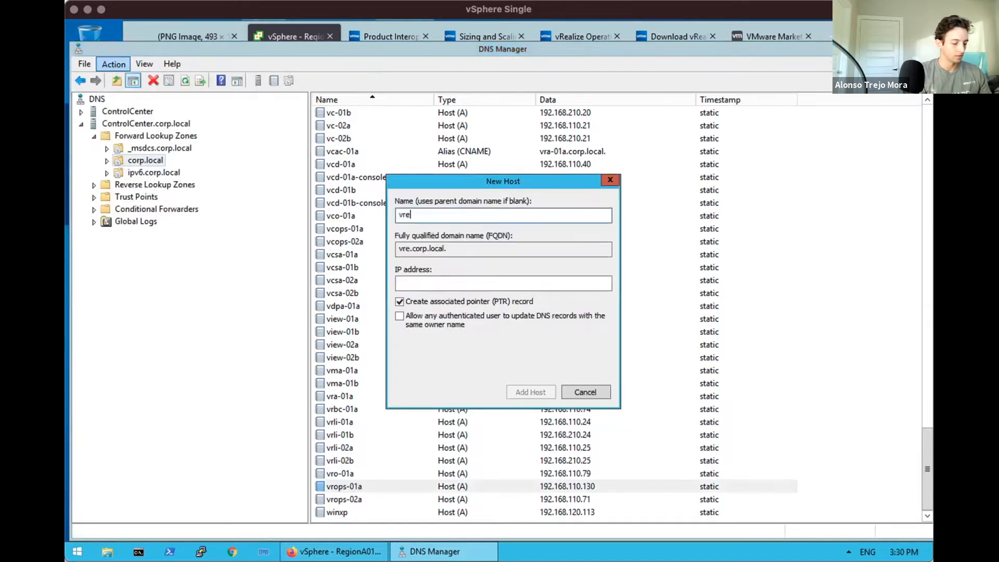
text(s-01a)
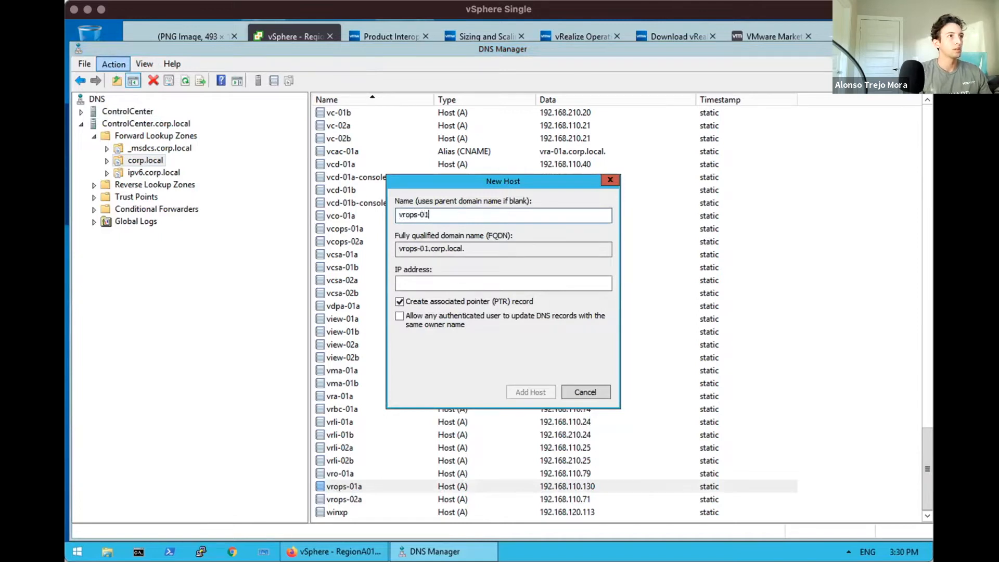
click(463, 282)
text(192.168.)
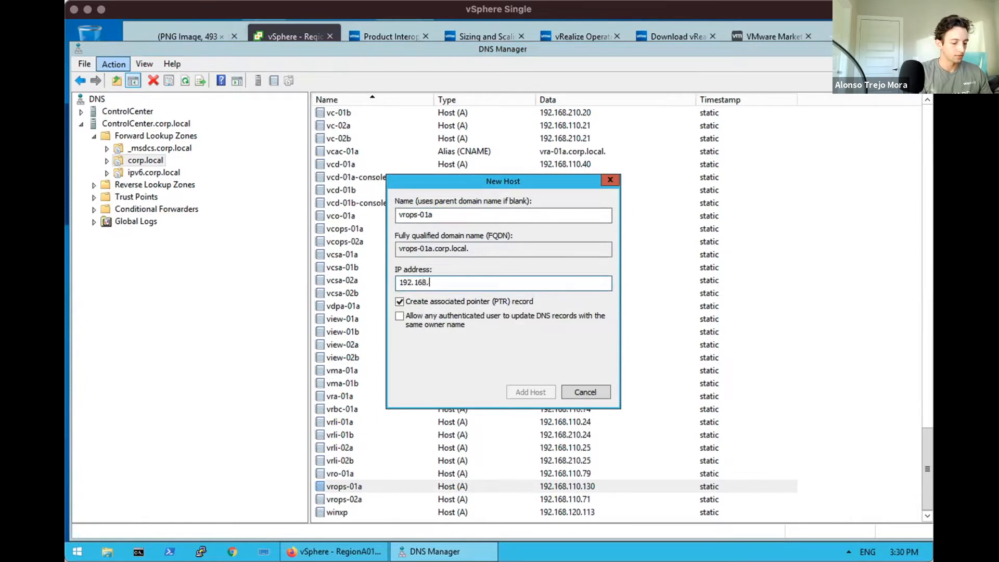
text(110.130)
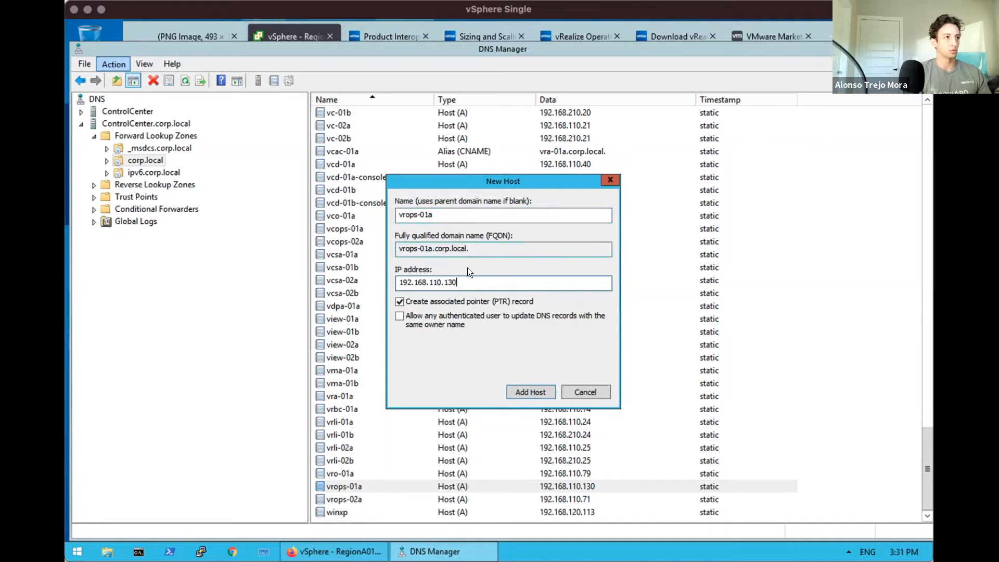
click(585, 392)
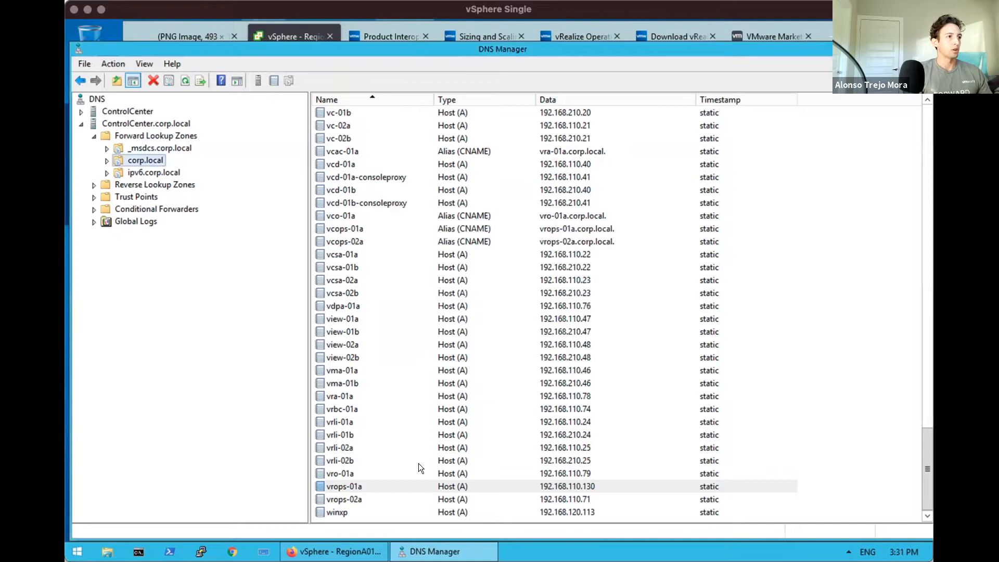
Confirm 110.168.192.in-addr.arpa holds the 192.168.110.130 pointer to vrops-01a, then close DNS Manager
click(93, 185)
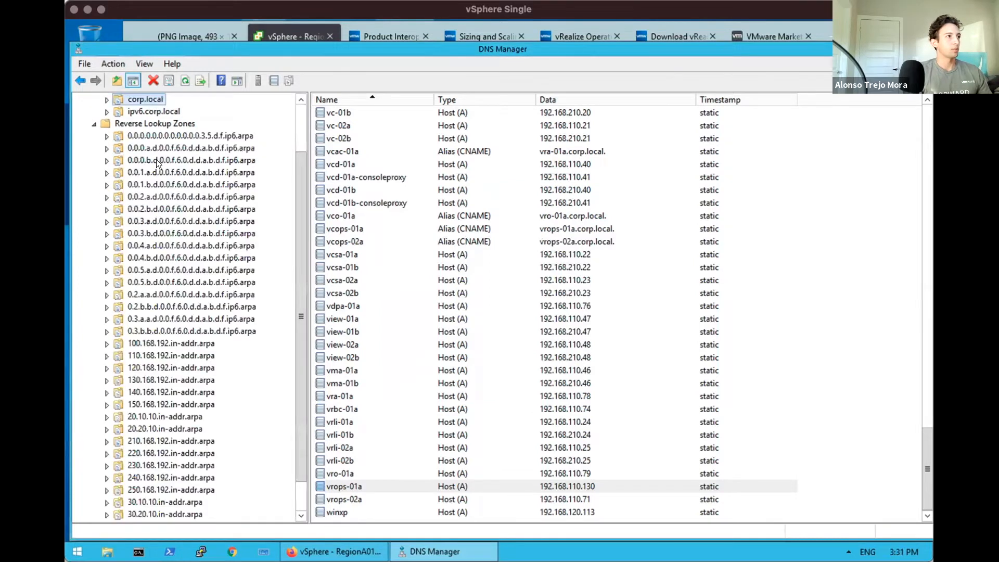
click(173, 343)
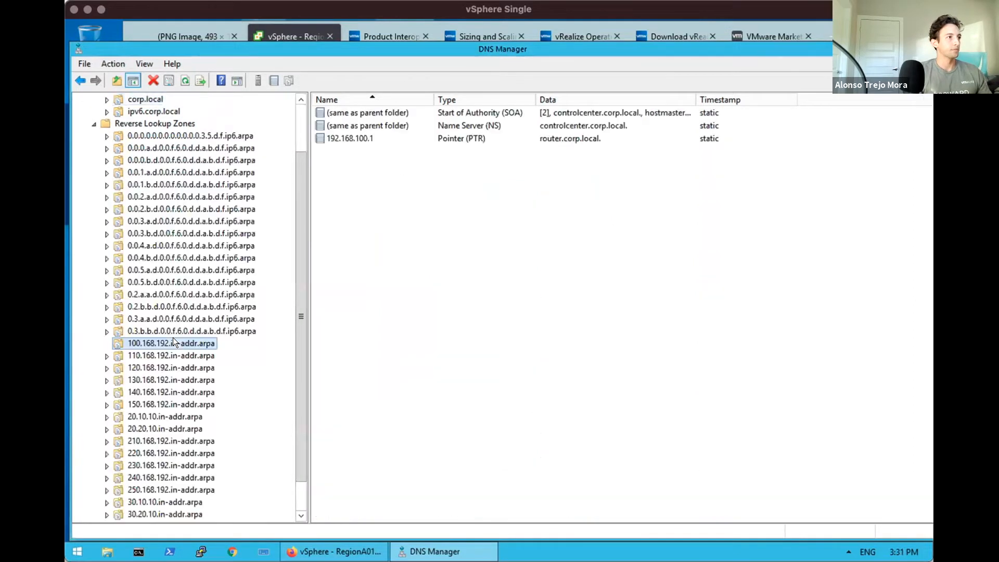
click(128, 355)
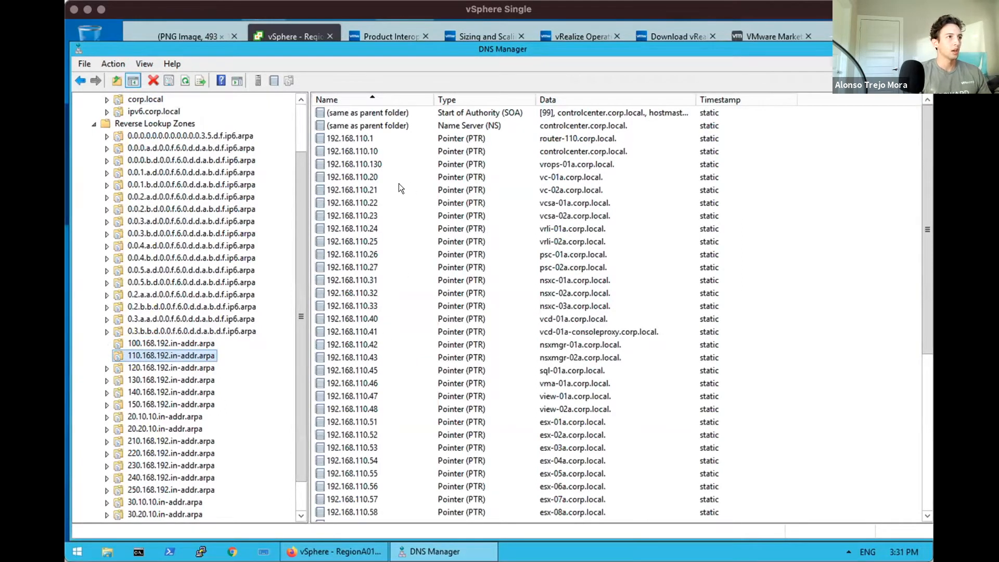
click(376, 164)
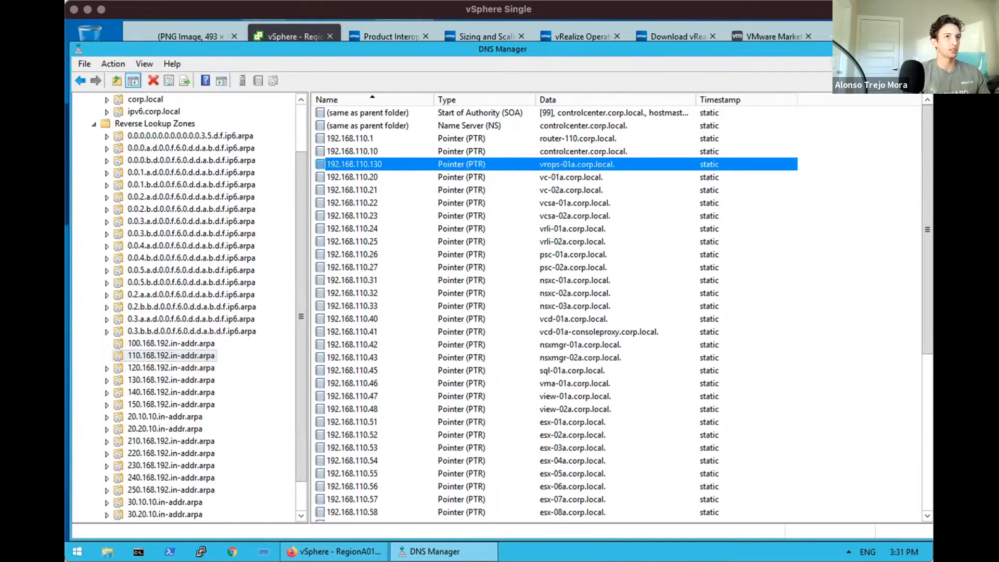
key(alt+F4)
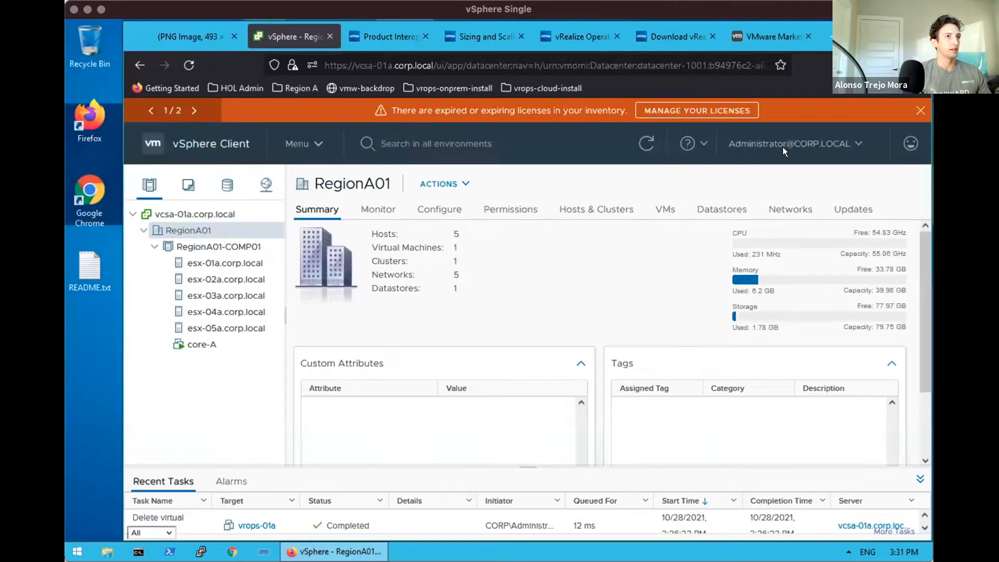
Check the completed OVA download and start Deploy OVF Template on the RegionA01 datacenter
click(890, 65)
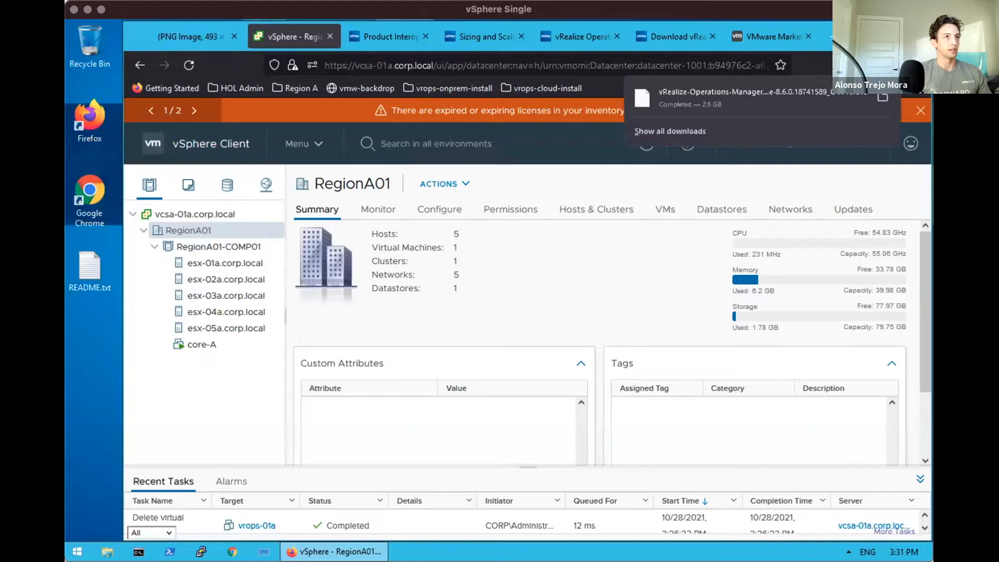
click(652, 246)
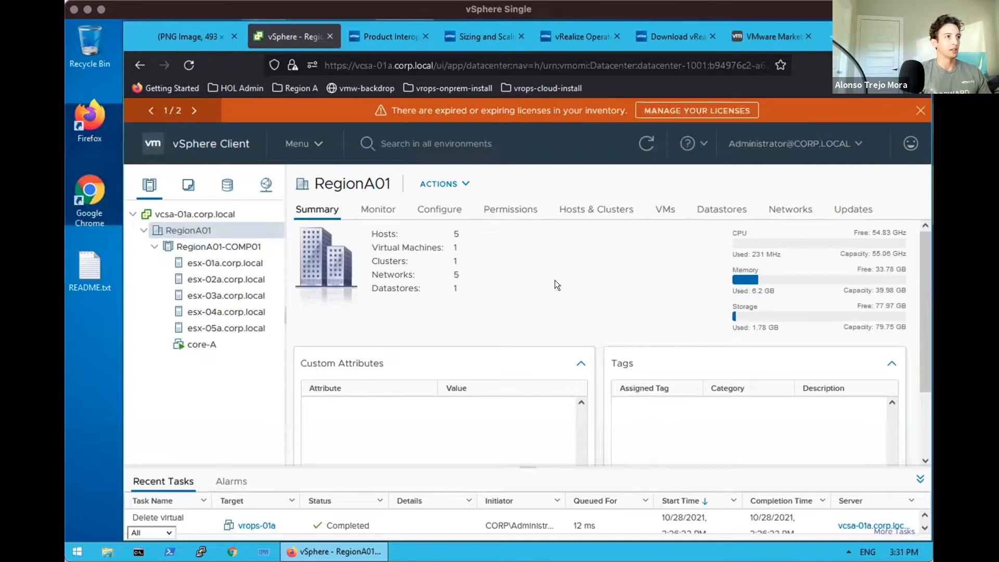
right_click(201, 226)
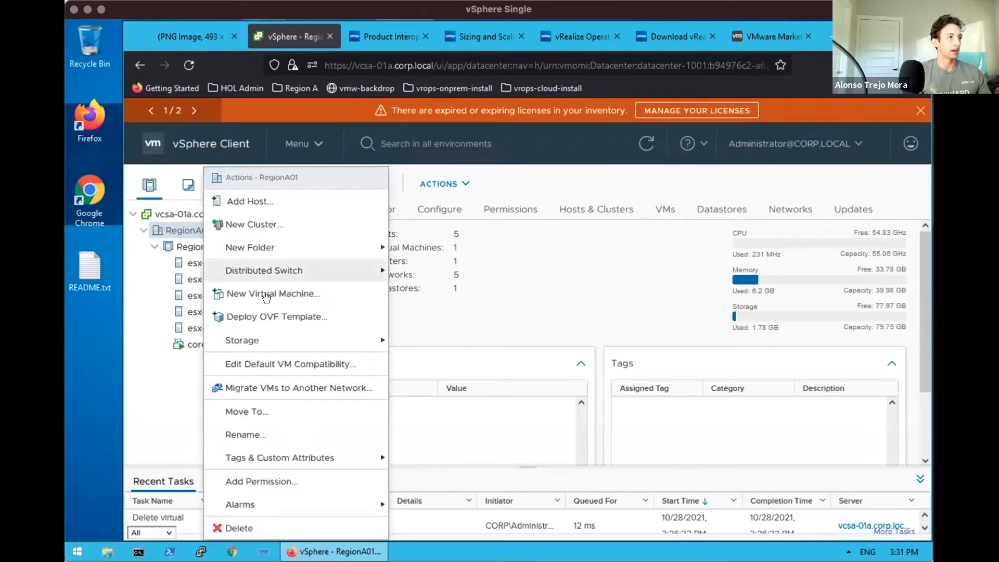
click(267, 312)
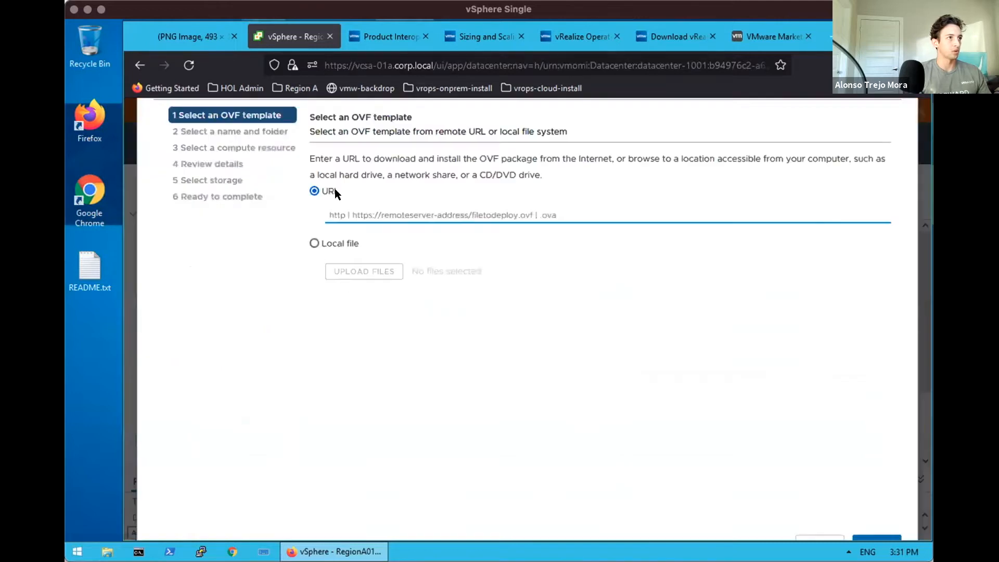
Upload the local vRealize-Operations-Manager-Appliance-8.6.0.18741589_OVF10.ova file as the template source and continue
click(314, 243)
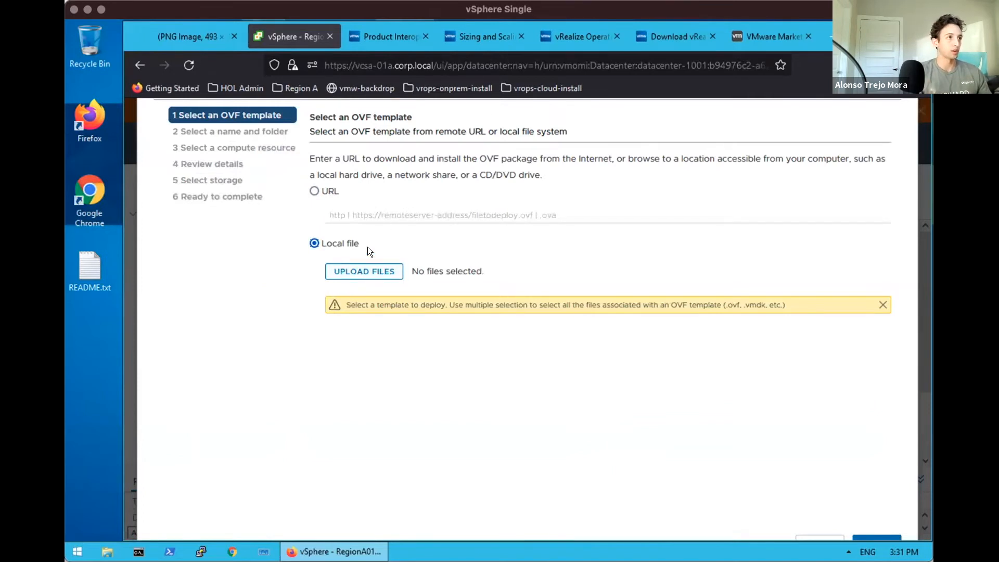
click(364, 270)
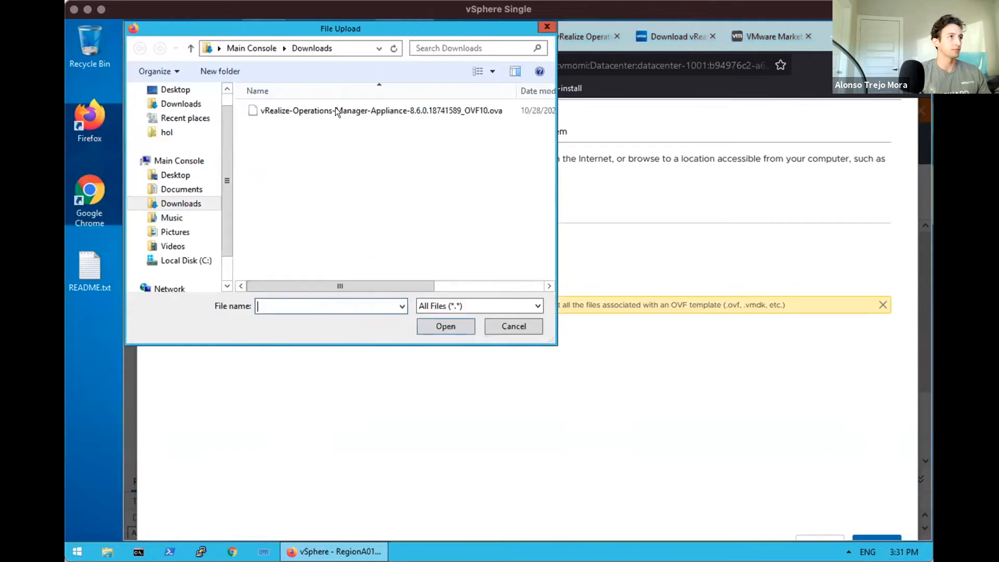
click(336, 105)
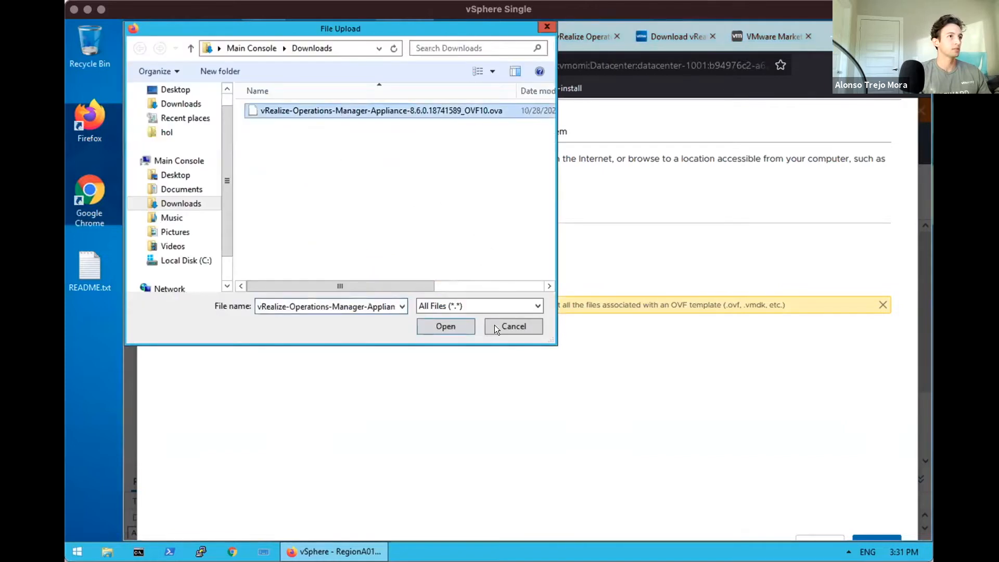
click(450, 323)
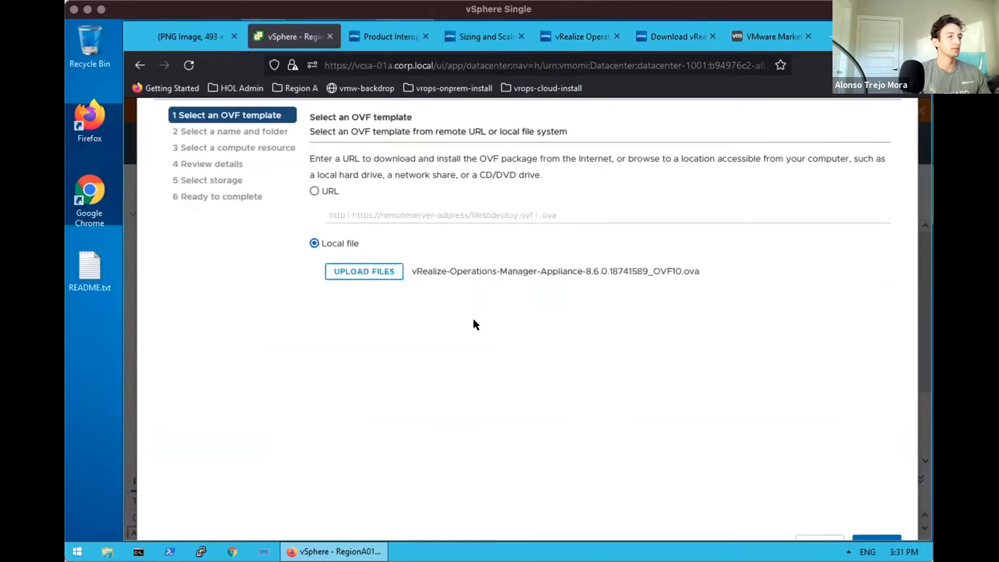
click(875, 537)
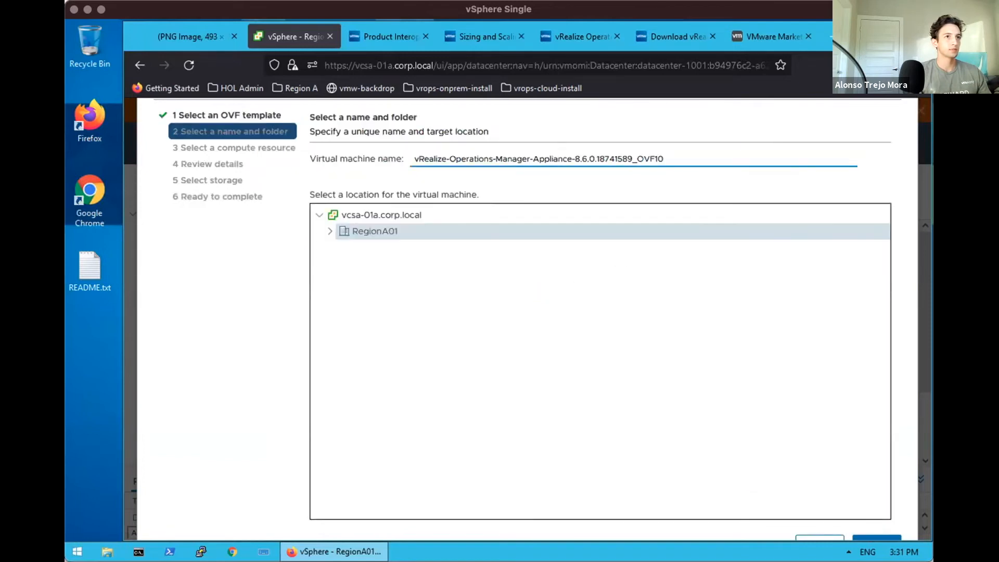
Set the Firefox page zoom to 90%
click(916, 65)
click(841, 372)
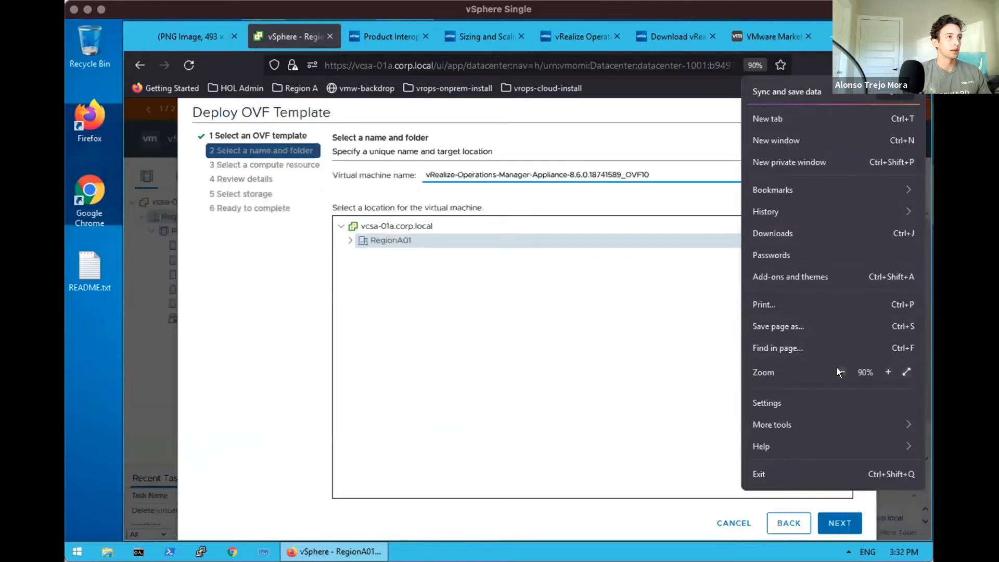
click(464, 173)
Name the virtual machine vrops-01a, expand RegionA01 as its location, and continue
double_click(471, 174)
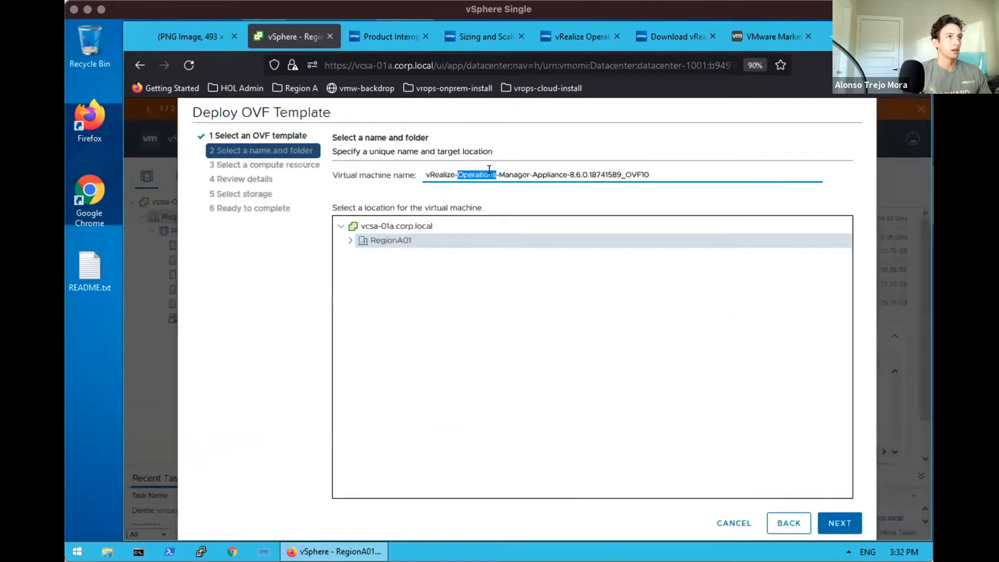
triple_click(489, 174)
text(vro)
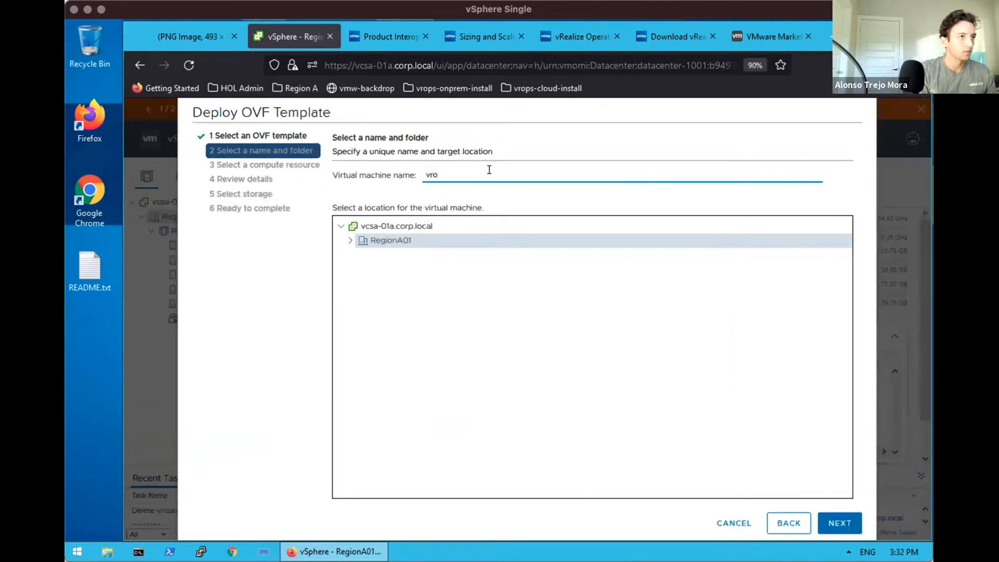
text(ps-01a)
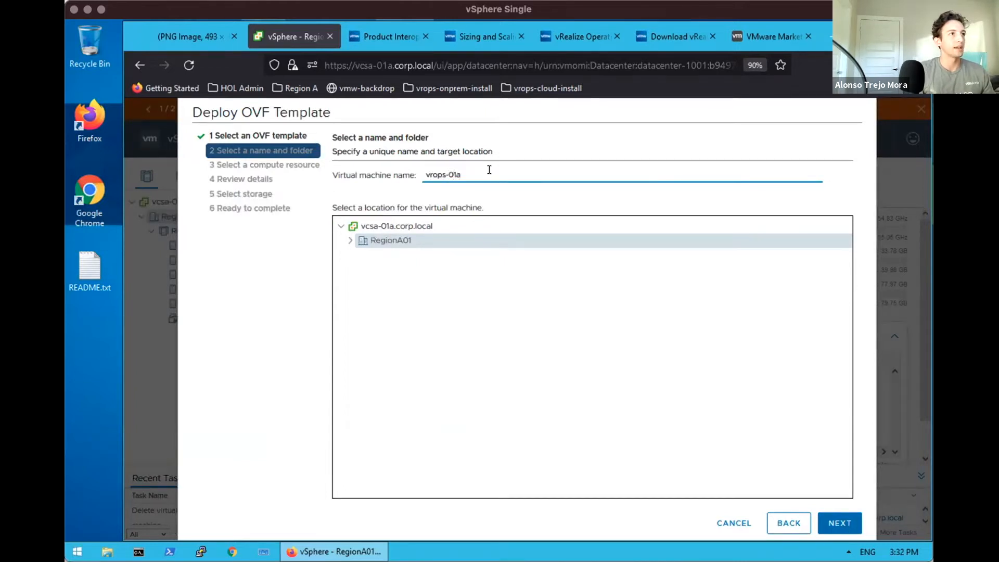
click(348, 240)
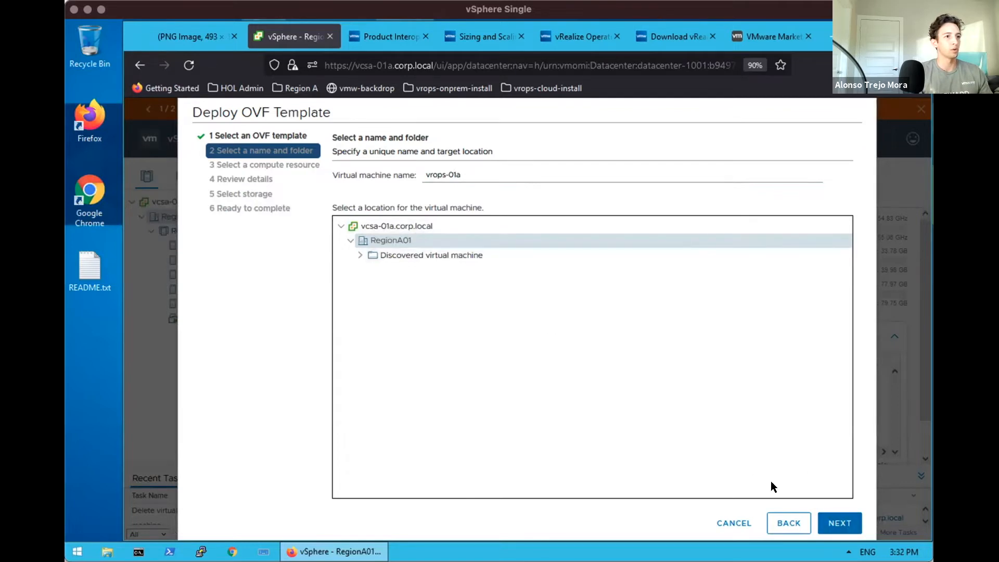
click(835, 524)
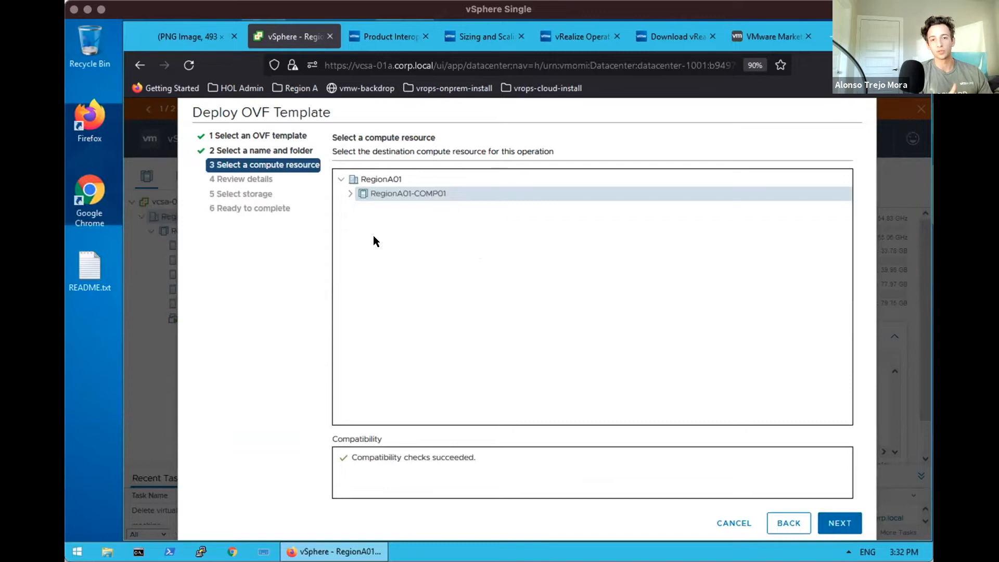
Choose host esx-04a.corp.local under RegionA01-COMP01 as the compute resource and continue
click(348, 194)
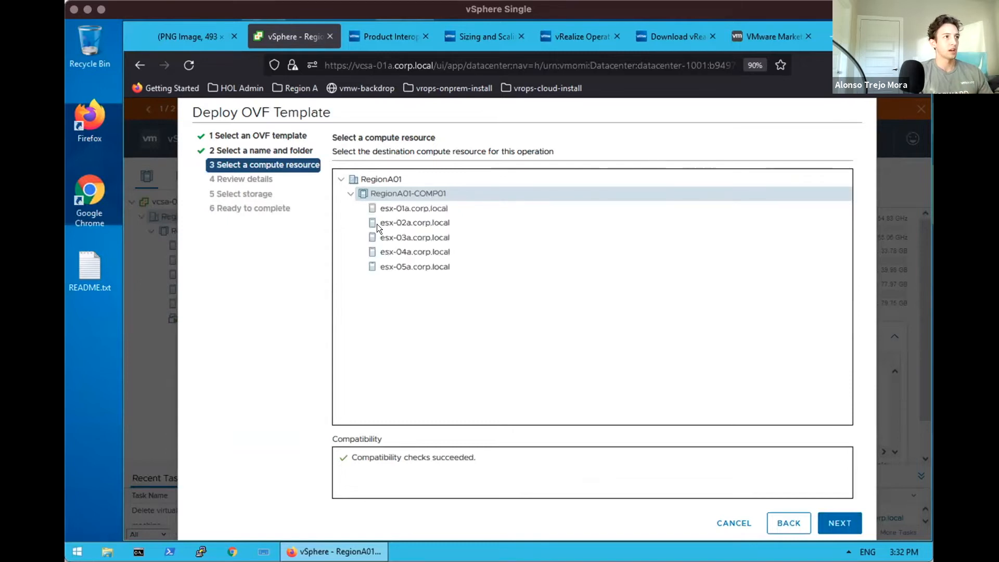
click(400, 249)
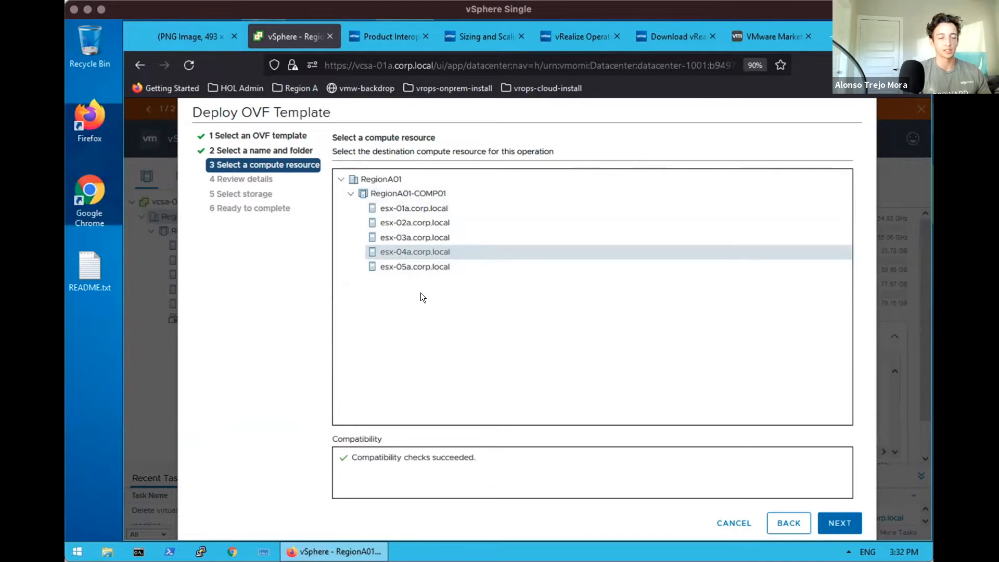
click(385, 192)
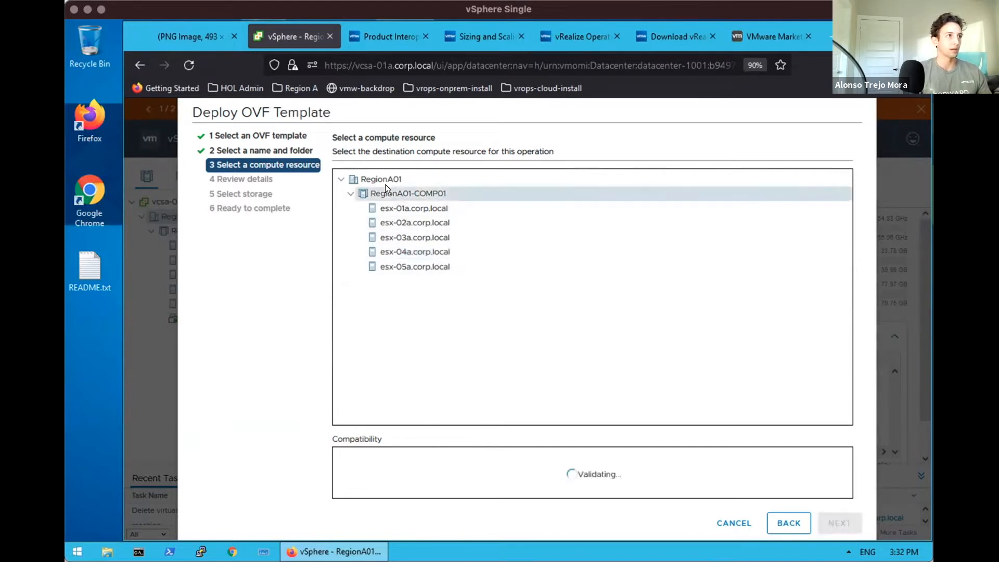
click(401, 247)
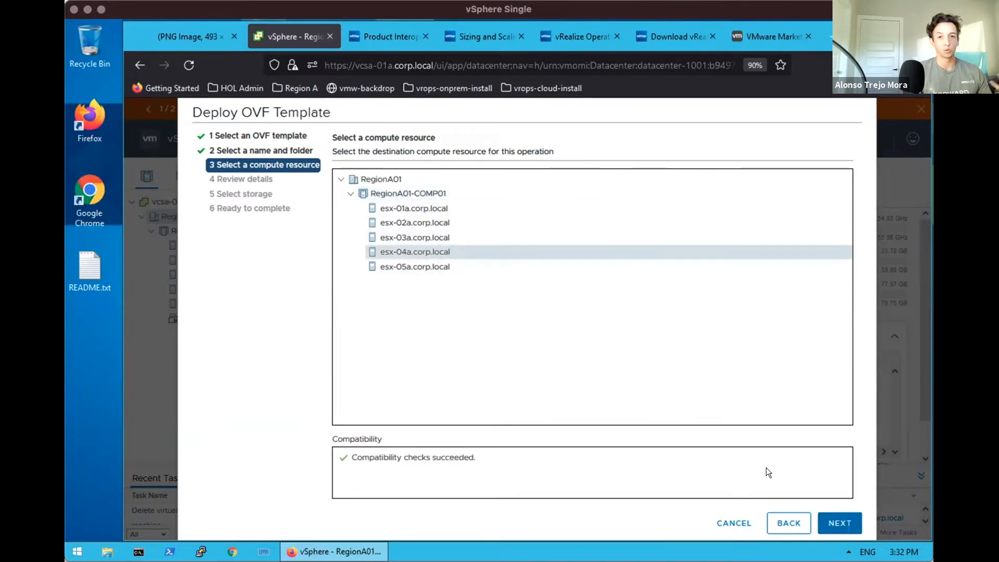
click(836, 521)
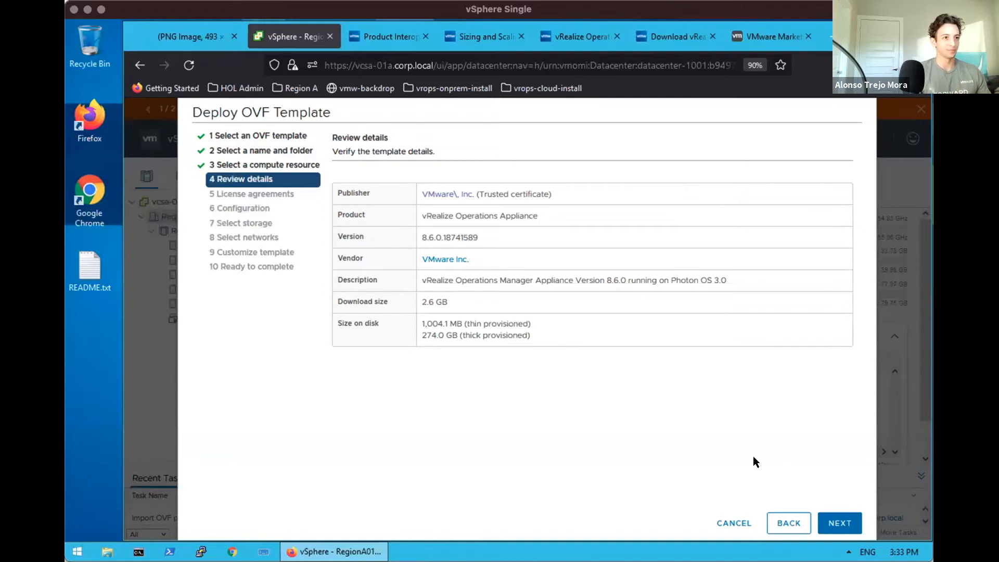
Pass Review details, accept all vRealize Operations license agreements, and continue to Configuration
click(838, 523)
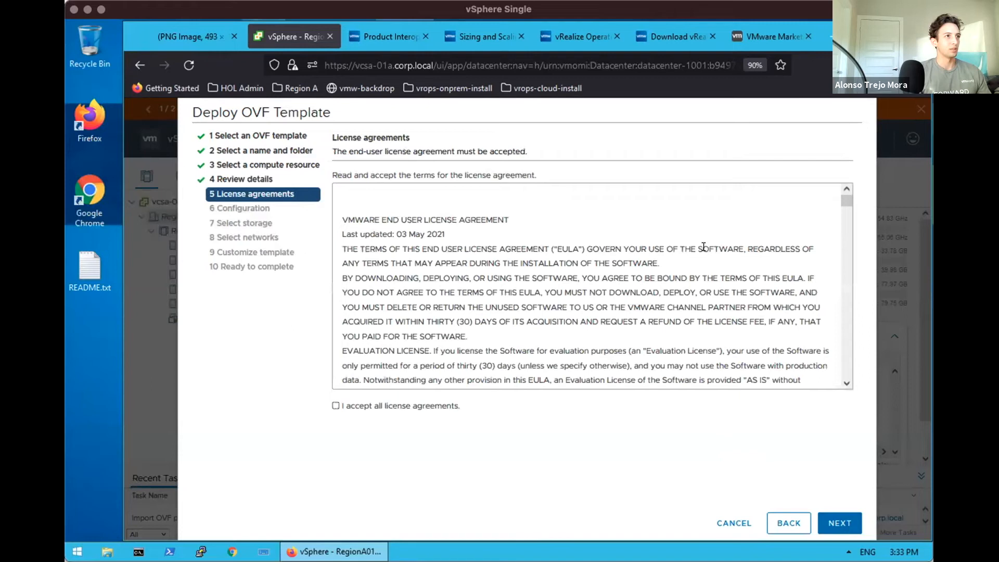
drag(843, 199, 847, 391)
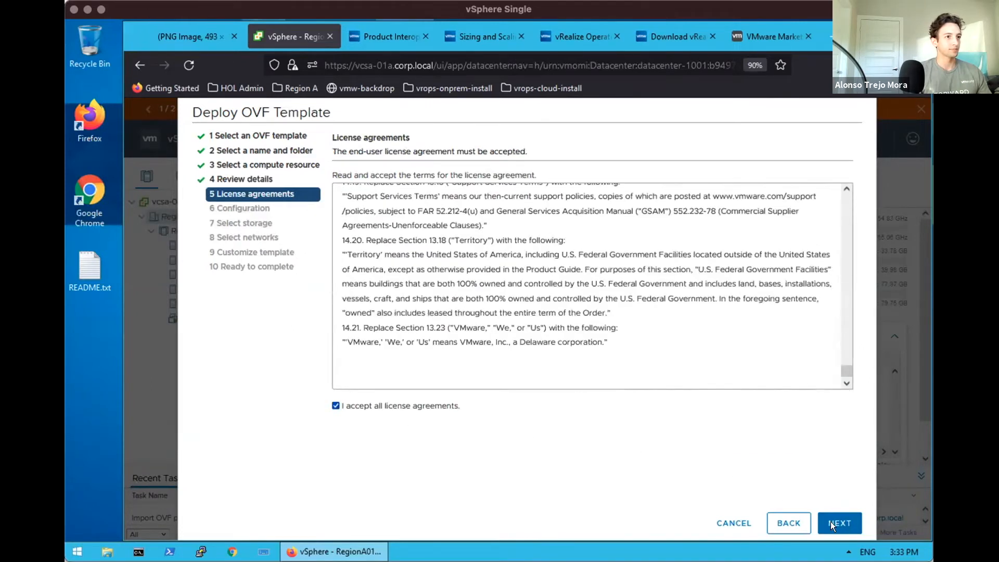
click(843, 523)
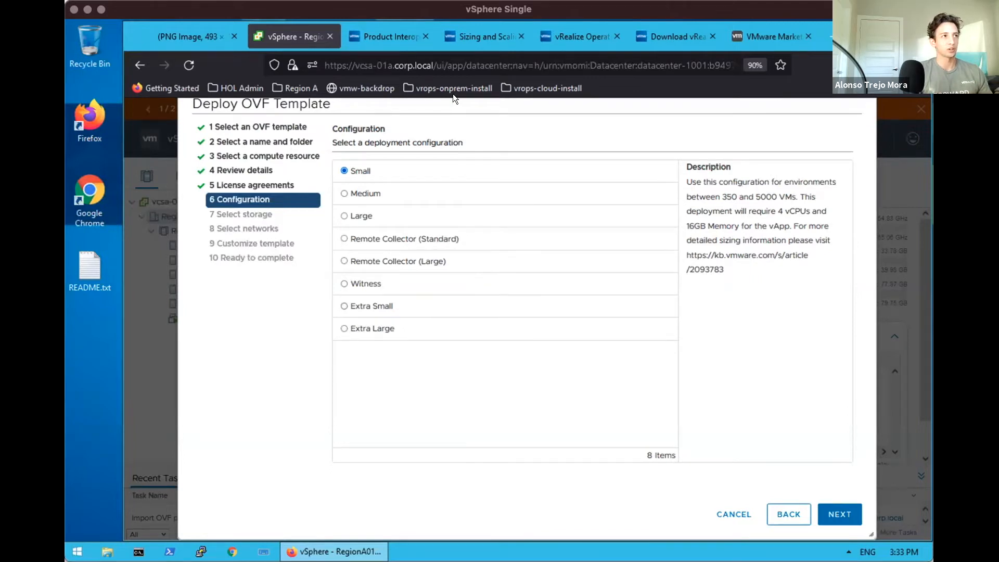
Review the vRealize Operations 8.6 sizing and scaling guidelines in the documentation tabs
click(472, 31)
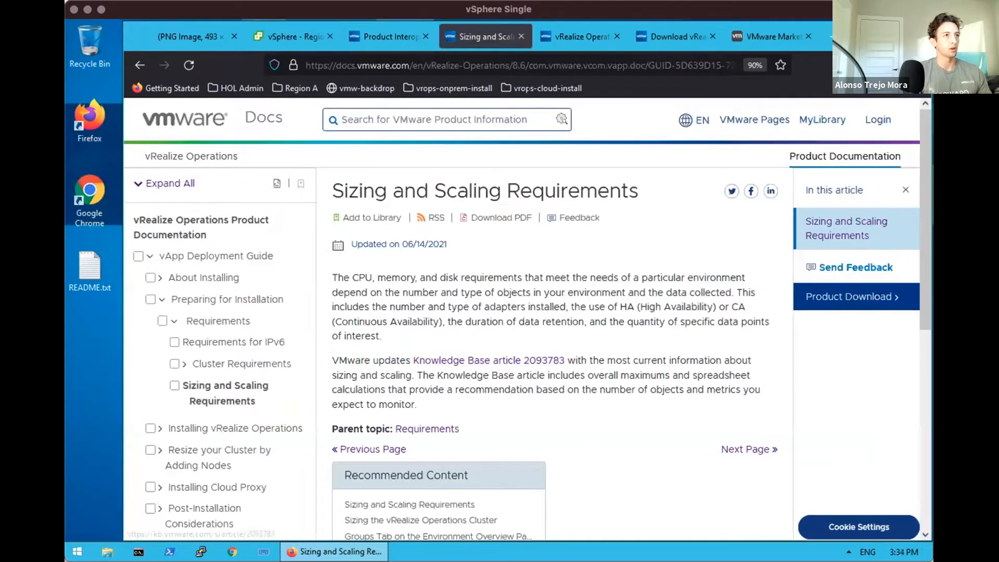
click(572, 30)
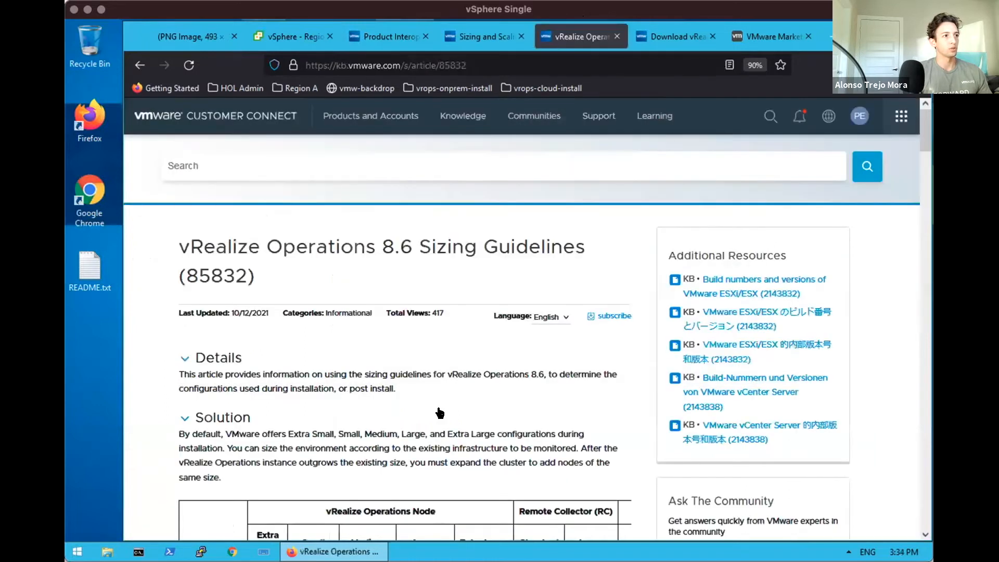
scroll(432, 430, down, 1)
scroll(432, 430, down, 4)
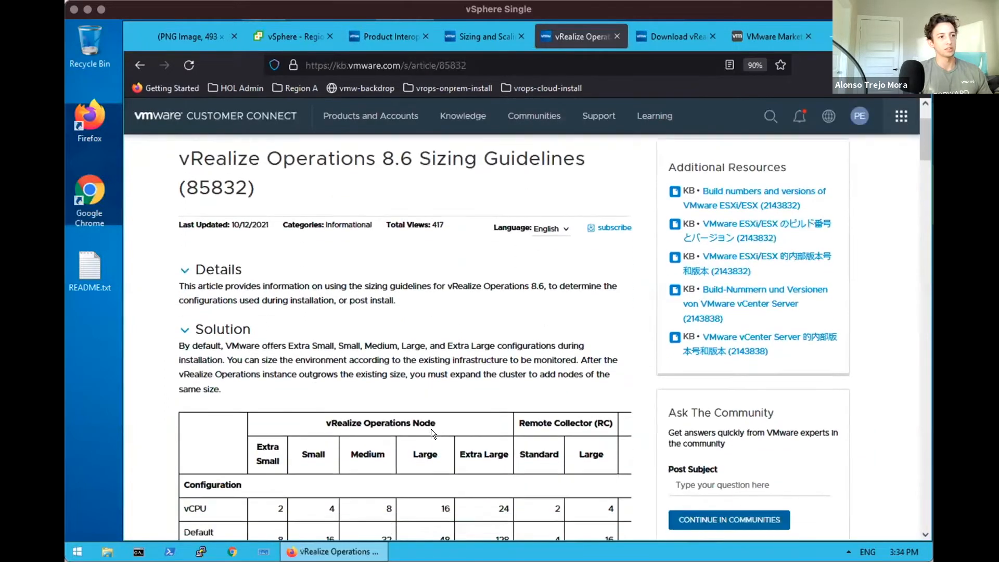
Choose the Extra Small deployment configuration (2 vCPUs, 8GB memory) and continue
click(287, 36)
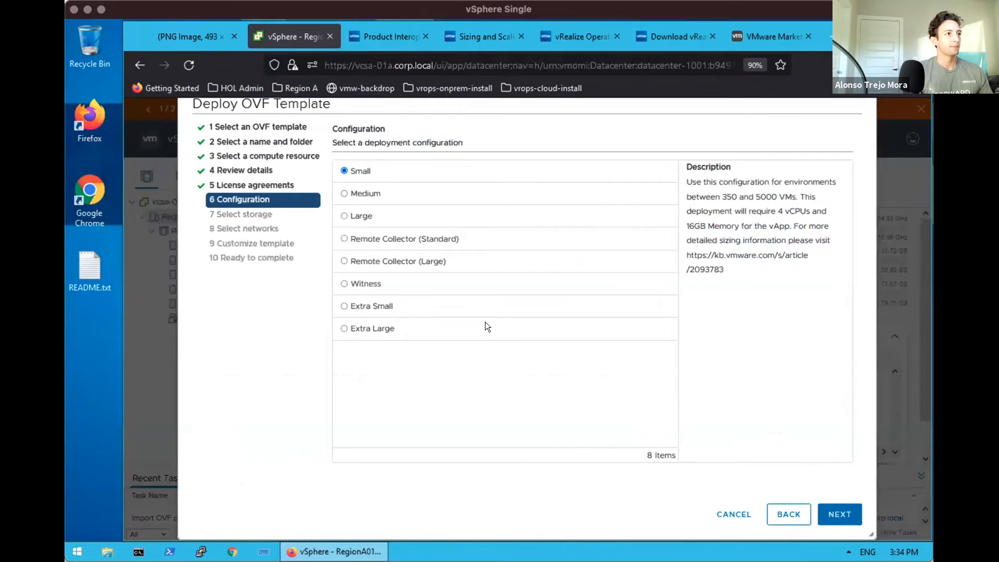
click(342, 304)
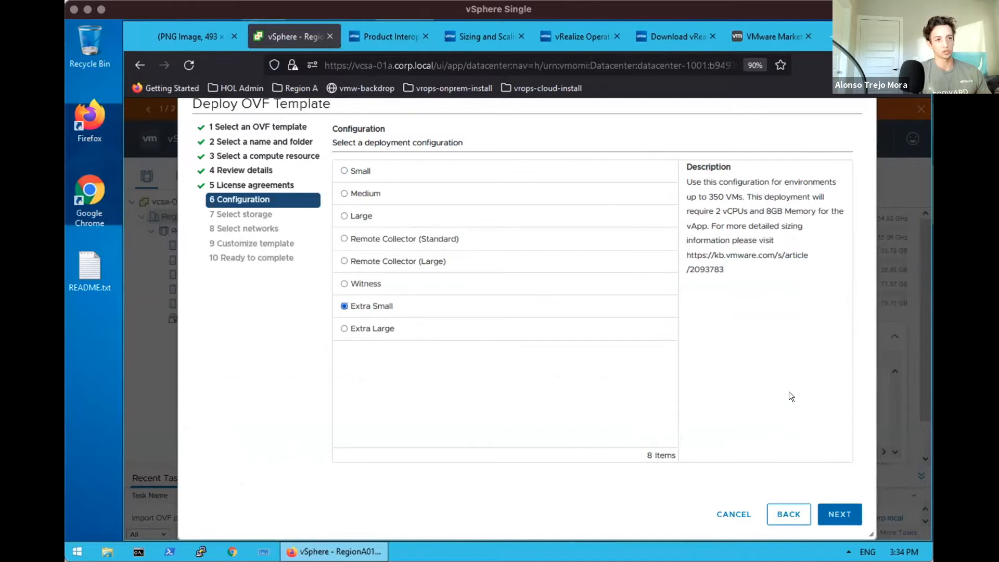
click(840, 514)
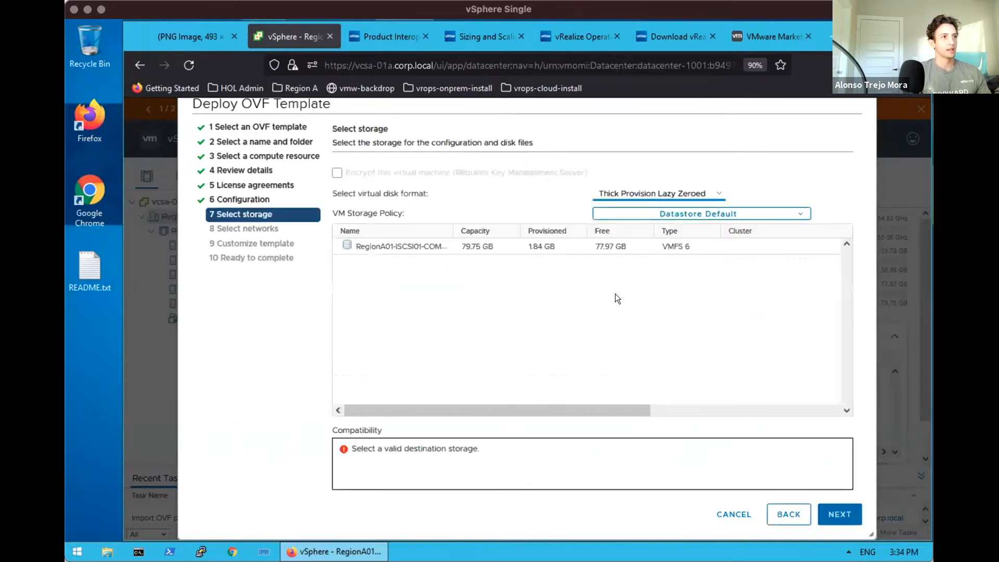
Place the appliance on the iSCSI datastore with Thin Provision disk format
click(505, 246)
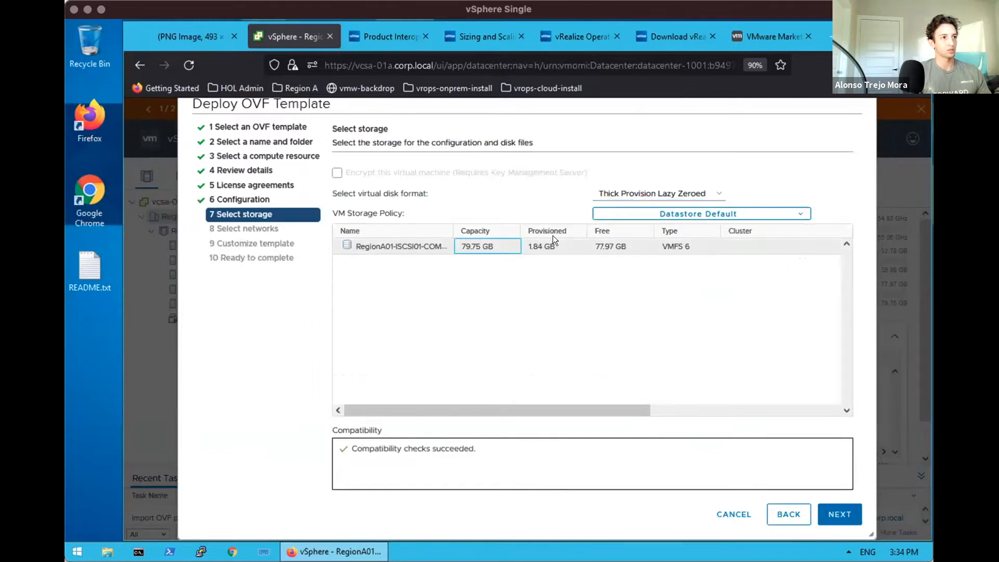
click(652, 194)
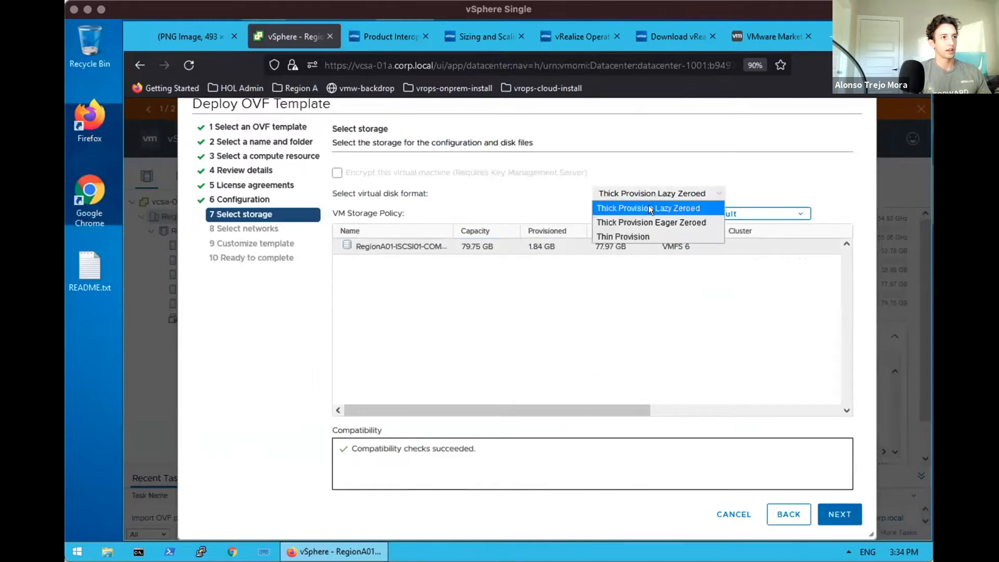
click(625, 230)
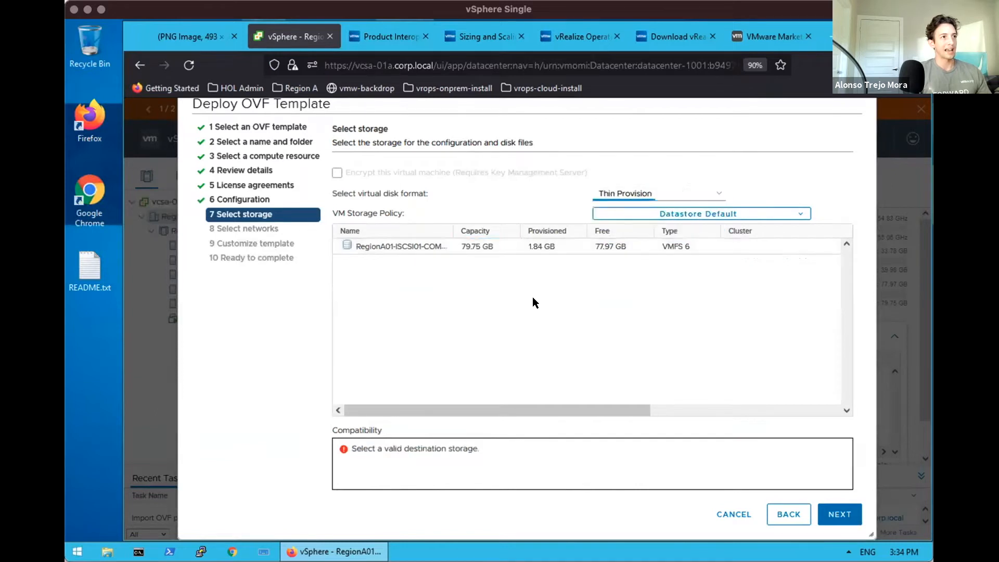
click(504, 247)
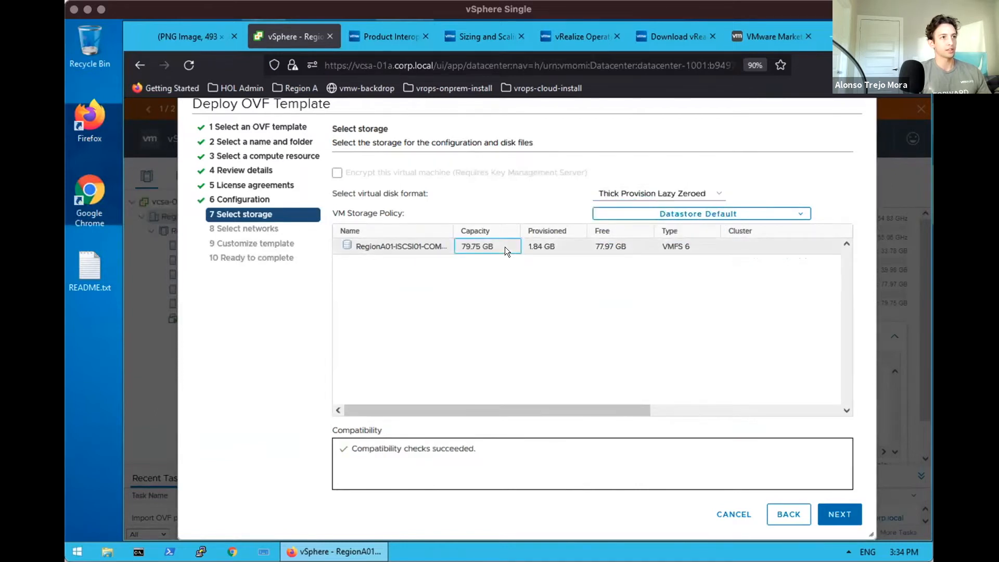
click(662, 192)
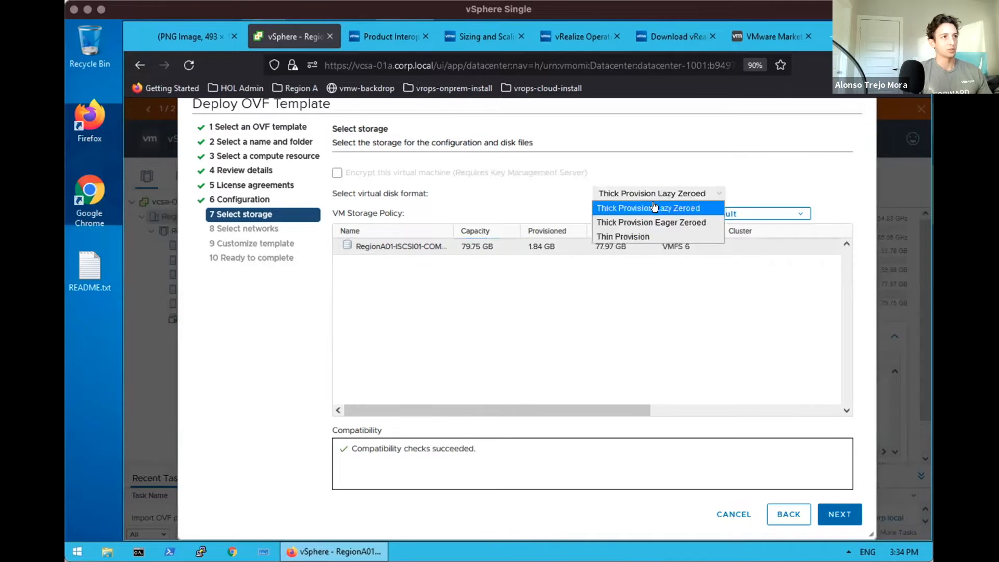
click(615, 230)
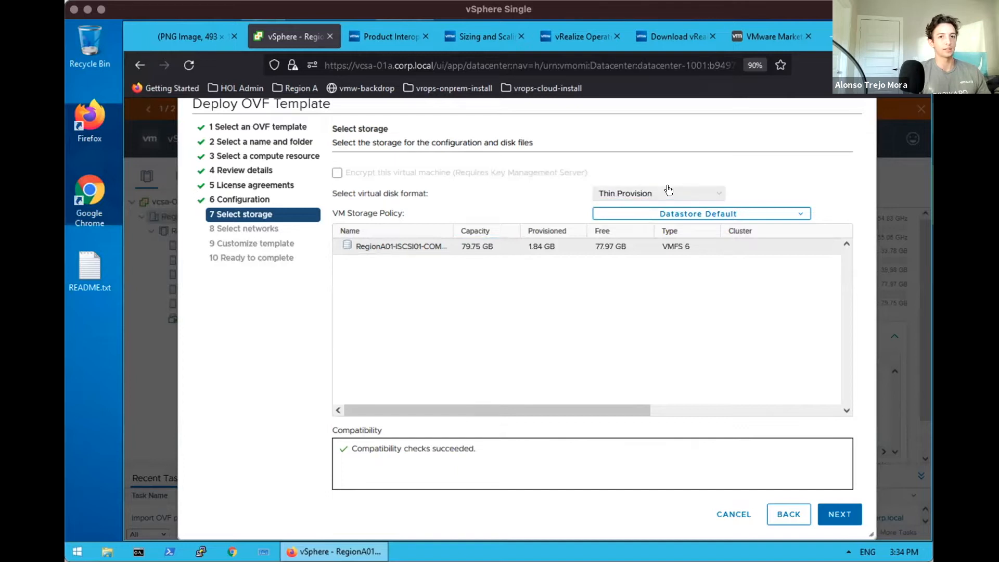
click(838, 520)
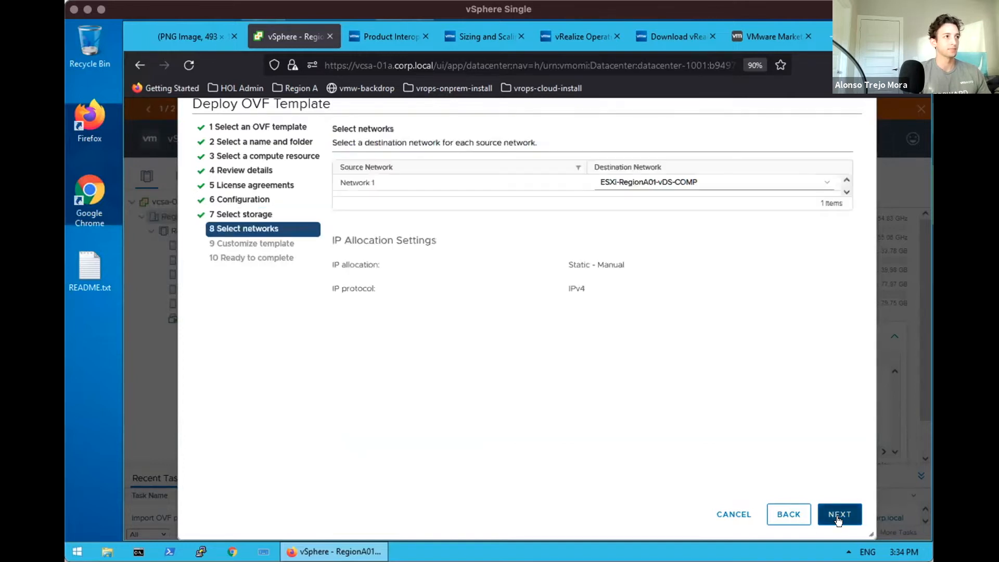
Keep ESXi-RegionA01-vDS-COMP as the destination network and continue to template customization
click(758, 182)
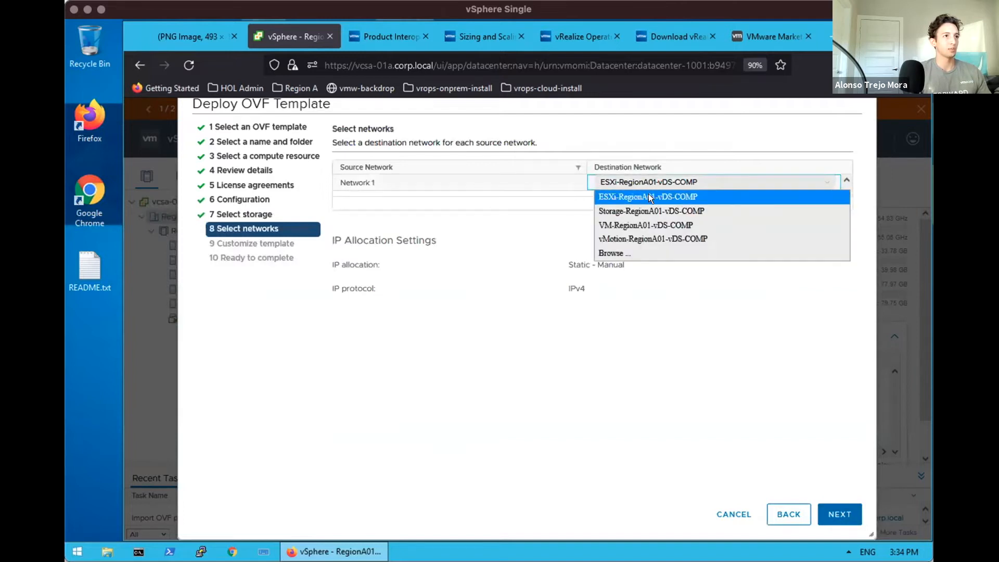
click(711, 326)
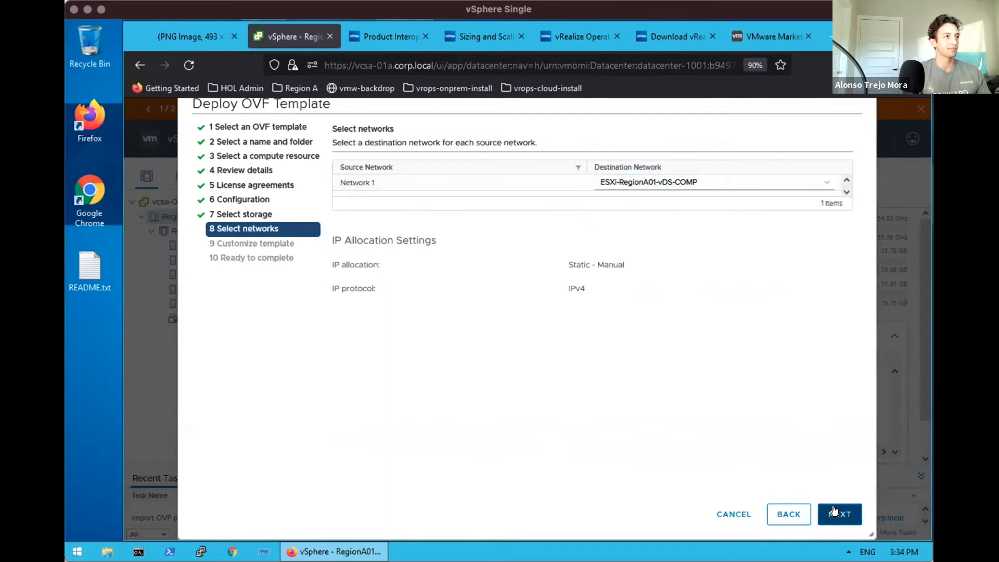
click(833, 511)
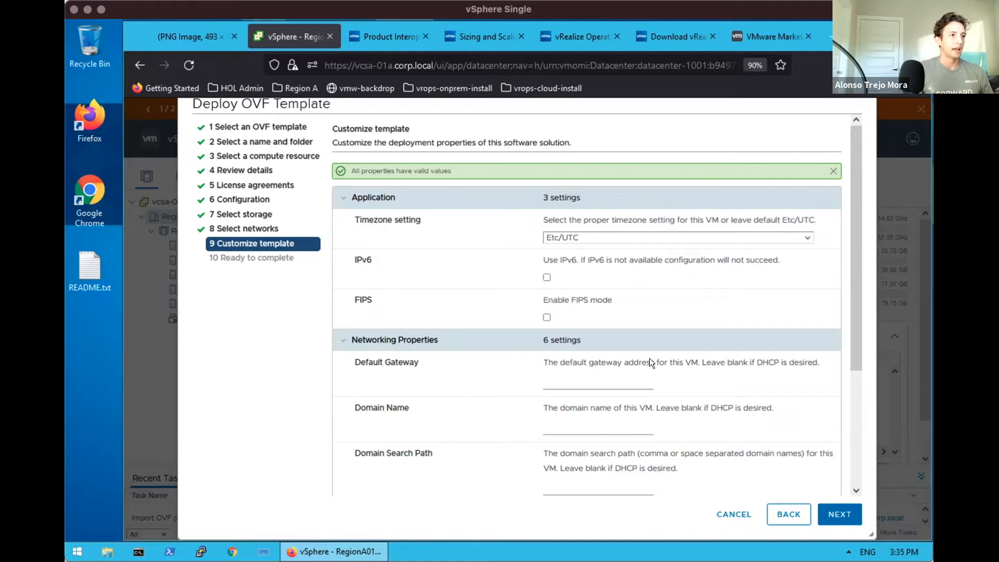
Enter default gateway 192.168.110.1 and domain name corp.local in the template
drag(851, 301, 856, 484)
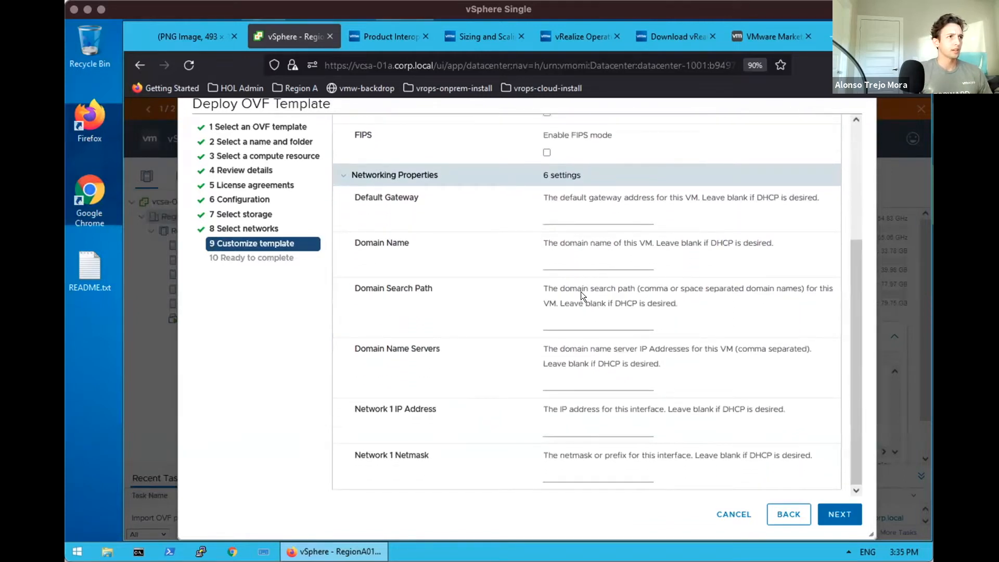
drag(856, 407, 690, 271)
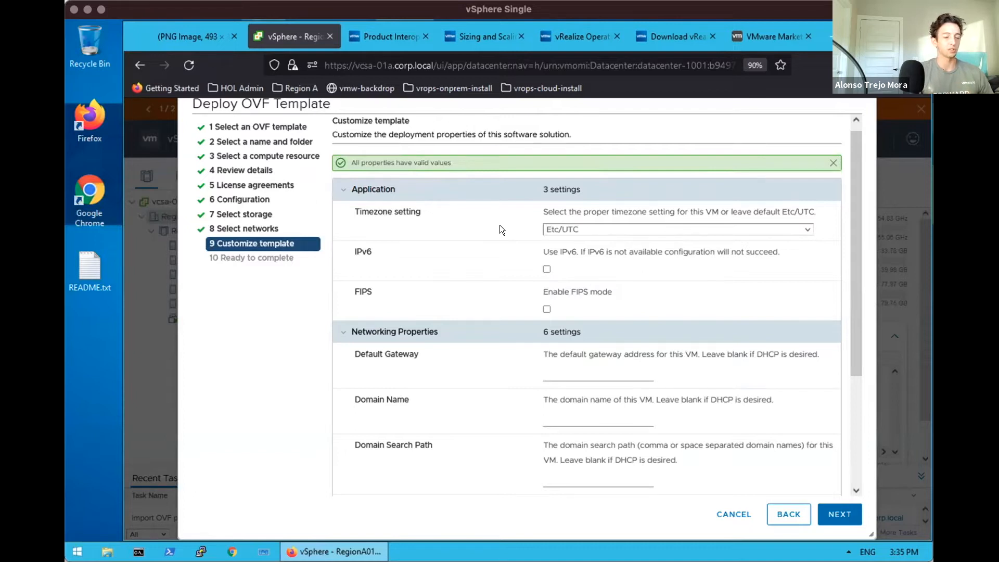
click(575, 369)
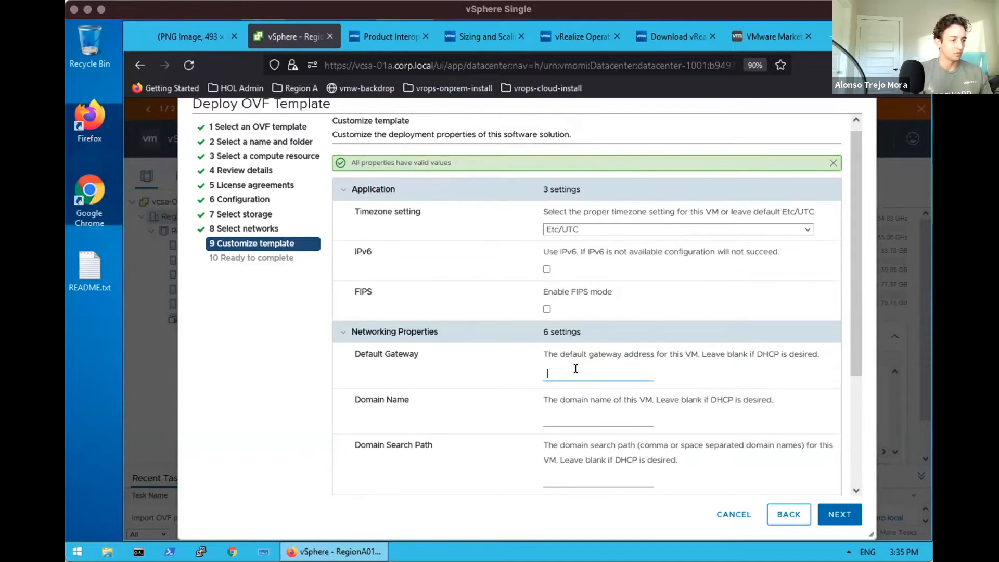
text(192.1)
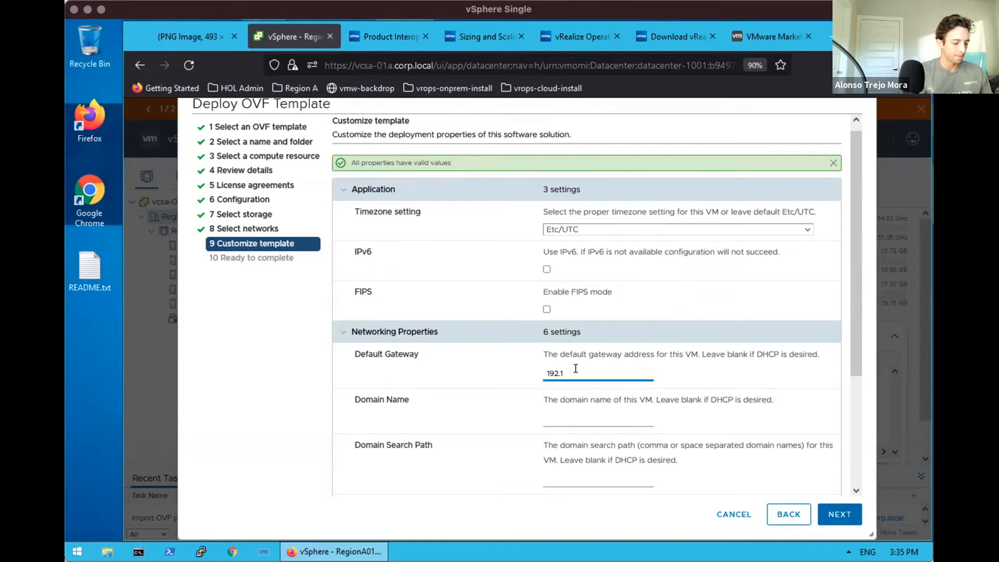
text(68.110.1)
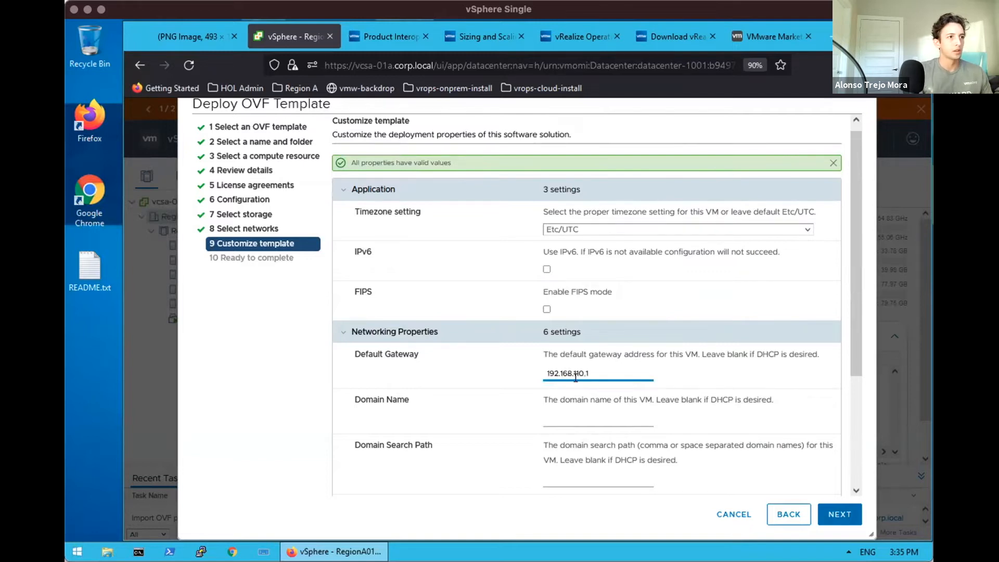
click(570, 410)
text(corp.local)
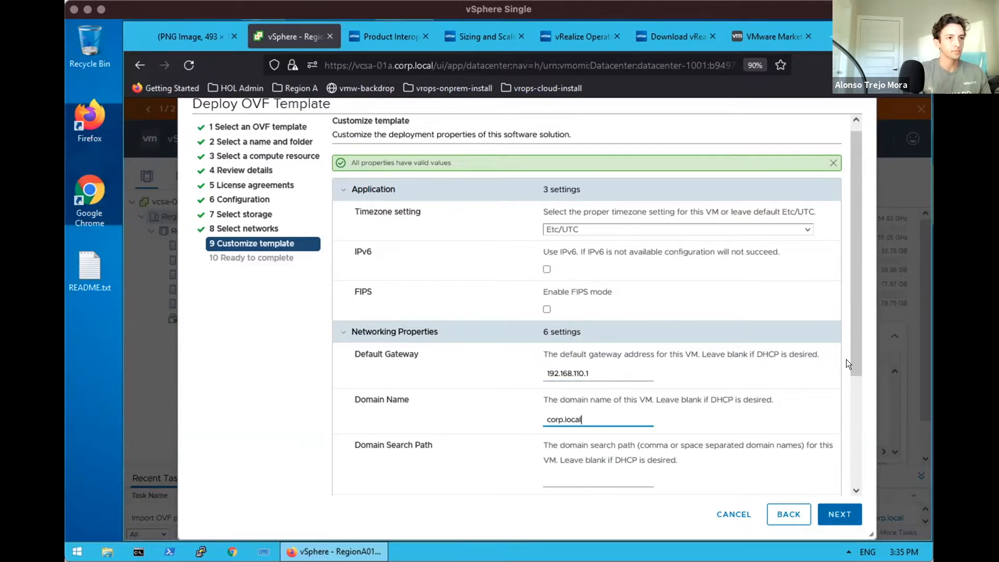
Set DNS 192.168.110.10, IP 192.168.110.130, netmask 255.255.255.0, then finish the deployment
drag(848, 363, 852, 494)
click(613, 382)
text(19)
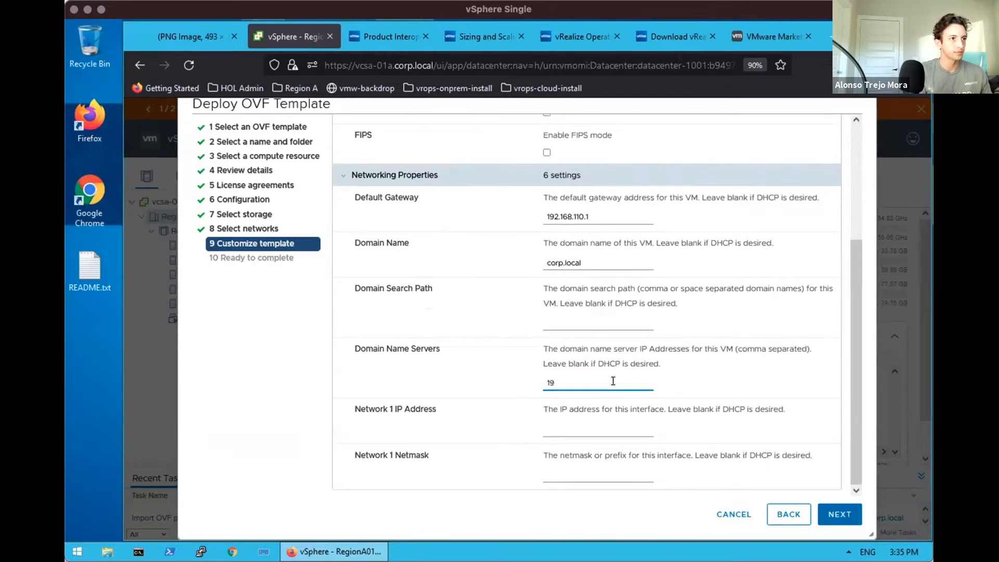
text(2.168.110.10)
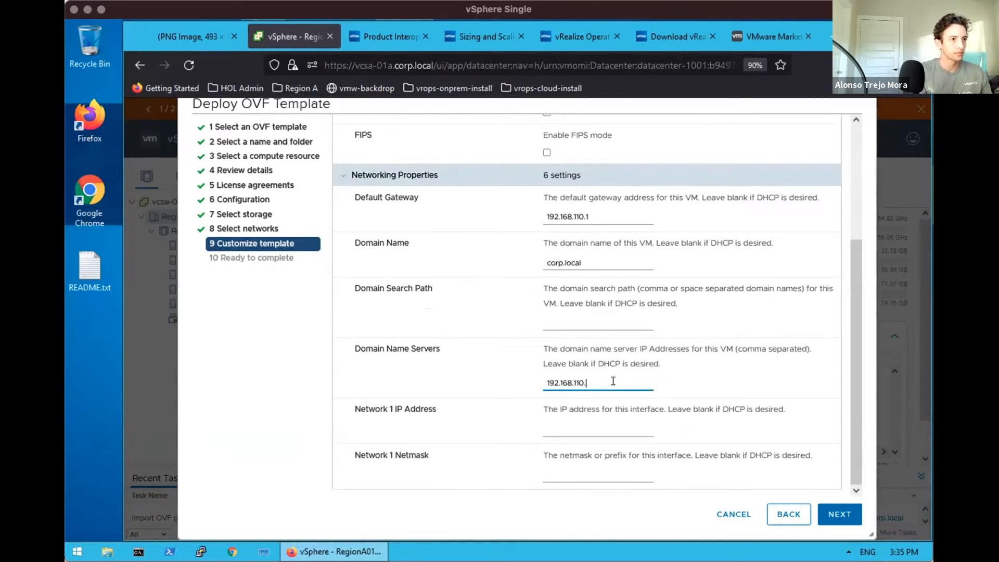
click(582, 429)
text(192.168.110.130)
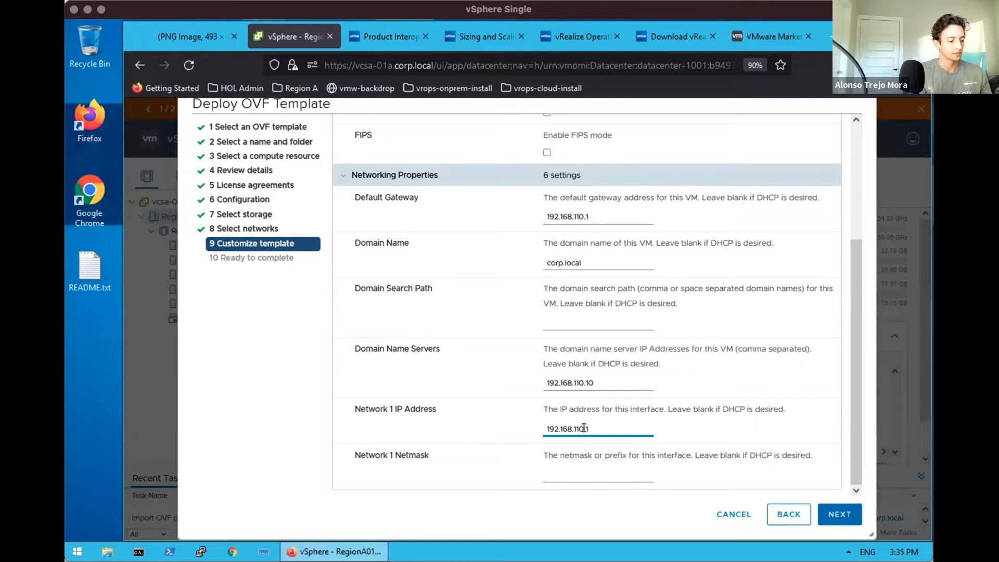
click(576, 468)
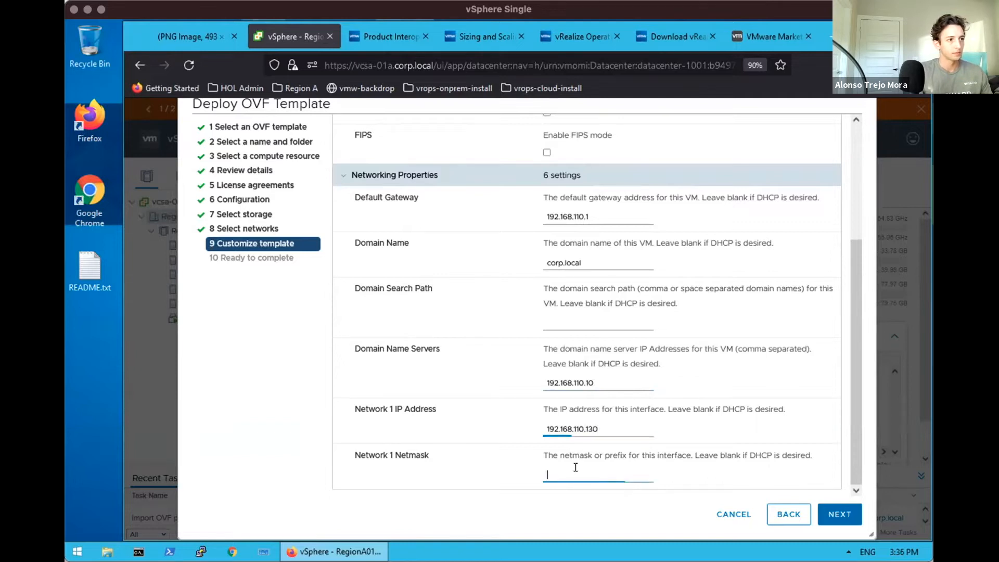
text(255.255.255.0)
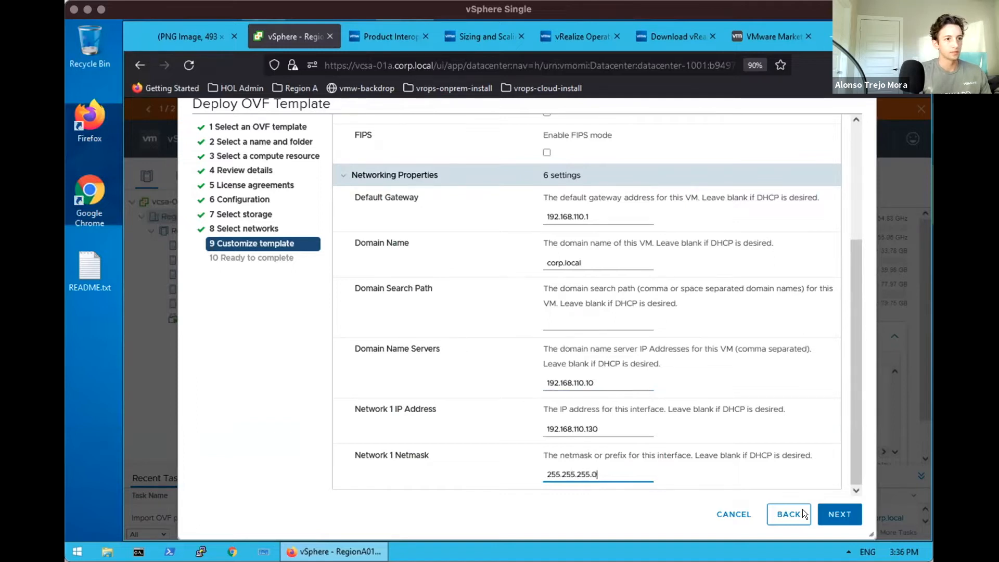
click(831, 514)
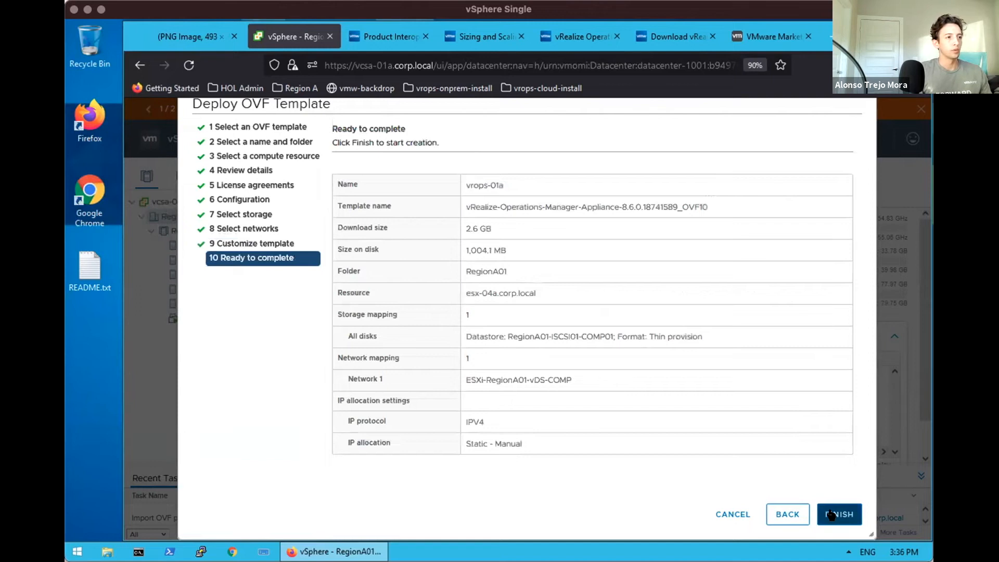
click(831, 514)
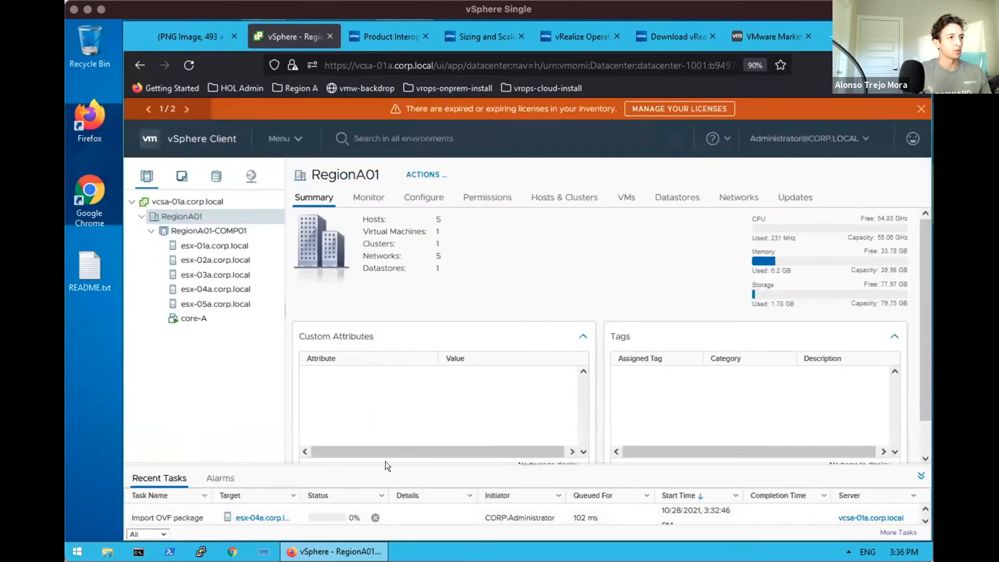
Enlarge the Recent Tasks panel to watch the Deploy OVF template task complete
drag(385, 463, 386, 396)
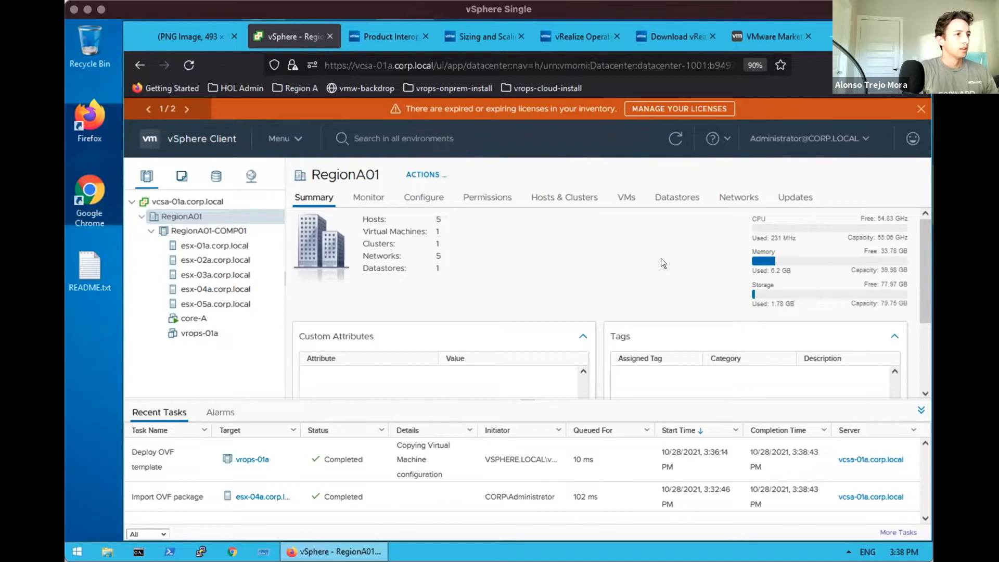
Power on the vrops-01a VM and launch its web console
click(189, 332)
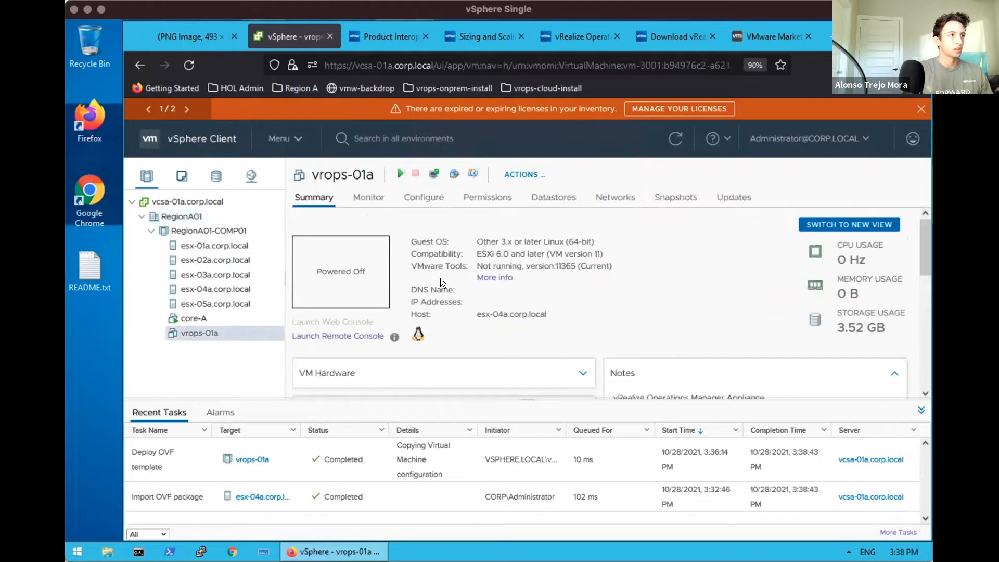
click(398, 174)
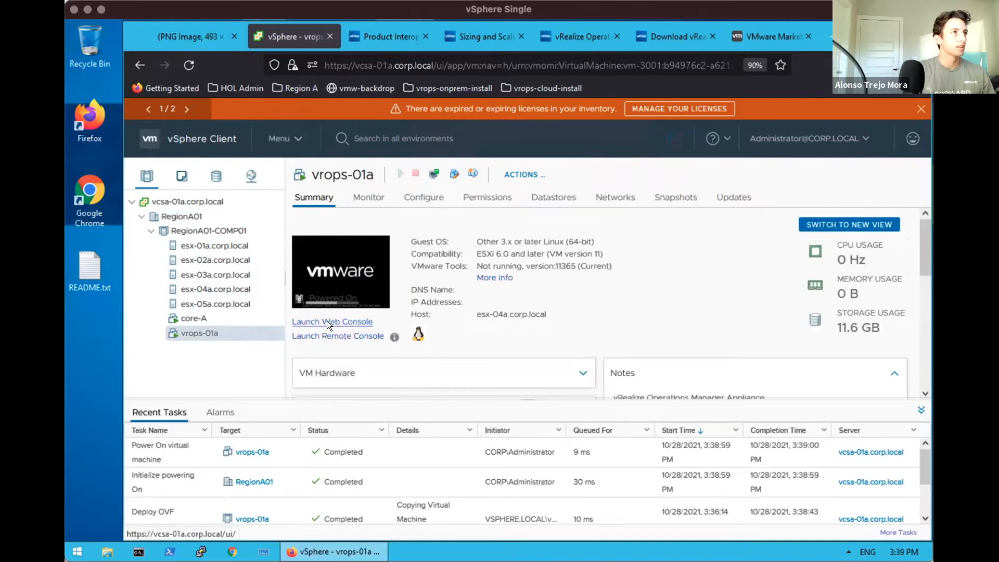
click(327, 321)
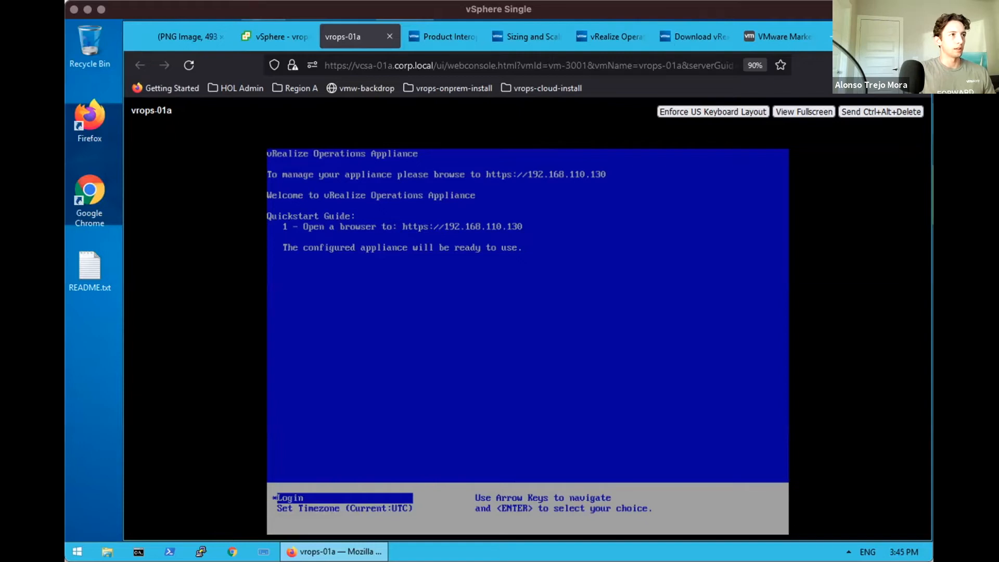
Open a new tab and close the interoperability, sizing, knowledge base and downloads tabs
click(825, 32)
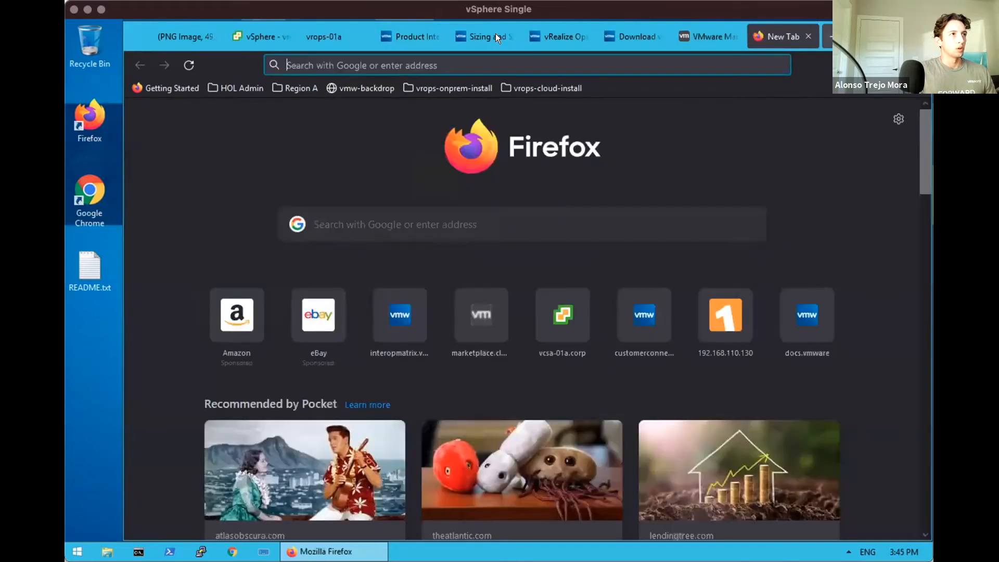
click(412, 32)
click(431, 32)
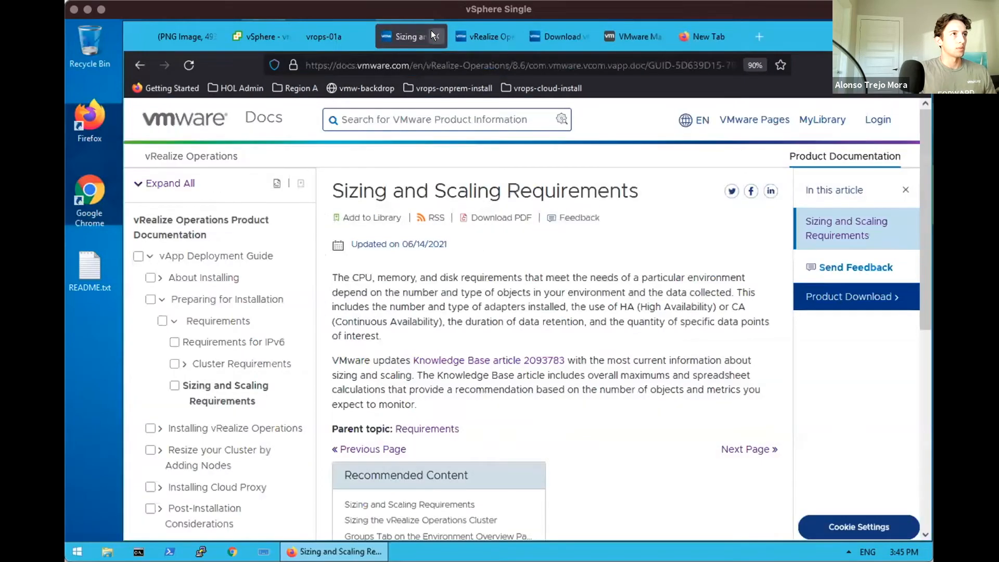
click(431, 32)
click(434, 36)
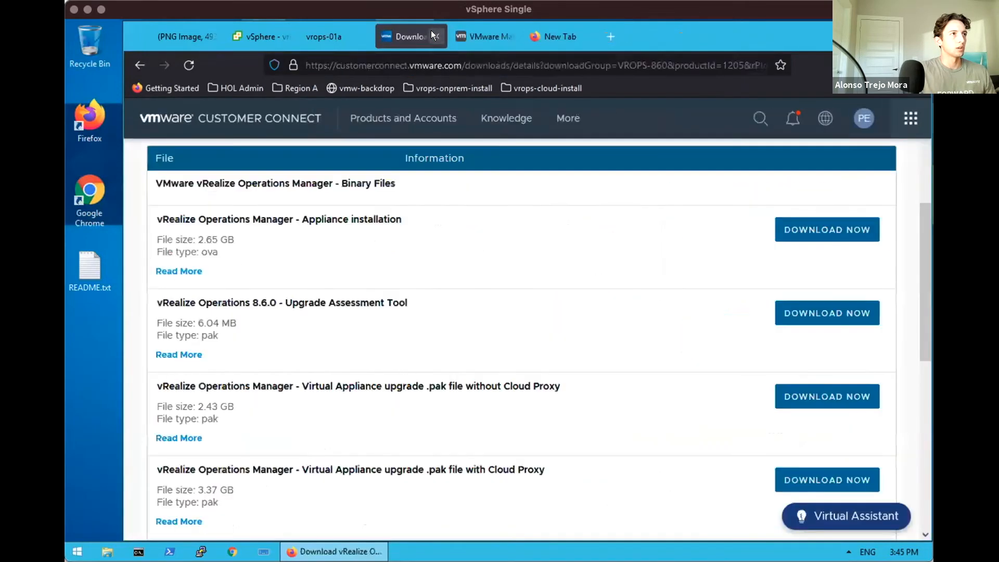
click(432, 36)
drag(447, 29, 378, 48)
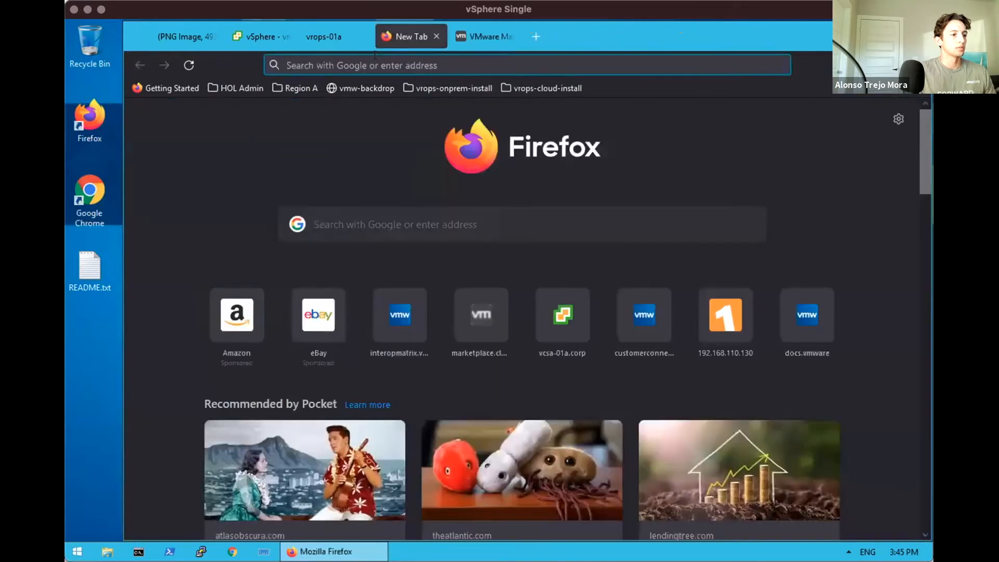
click(374, 55)
text(https:/1/)
key(BackSpace)
key(BackSpace)
text(/)
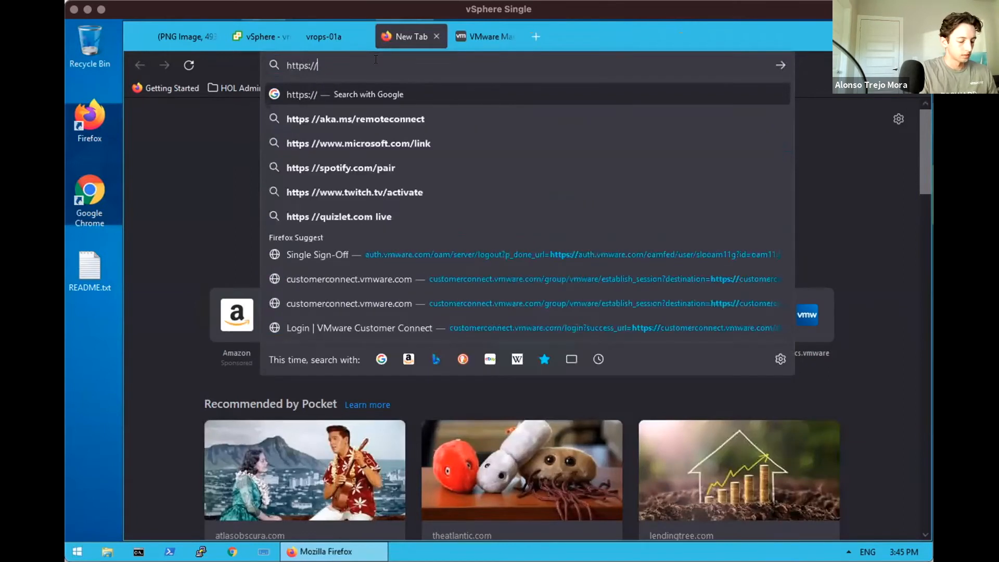
text(192.168.110.130)
key(Return)
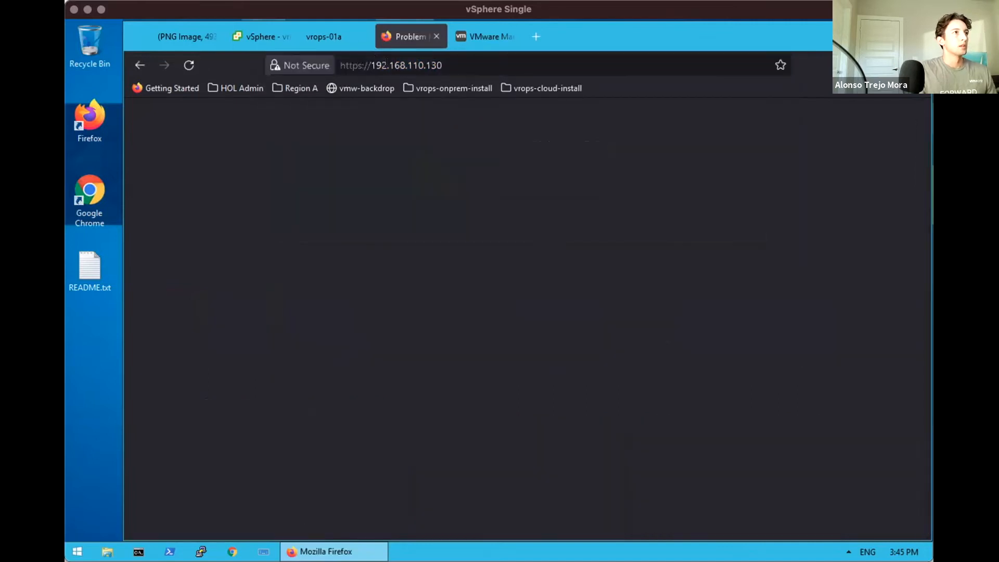
click(744, 420)
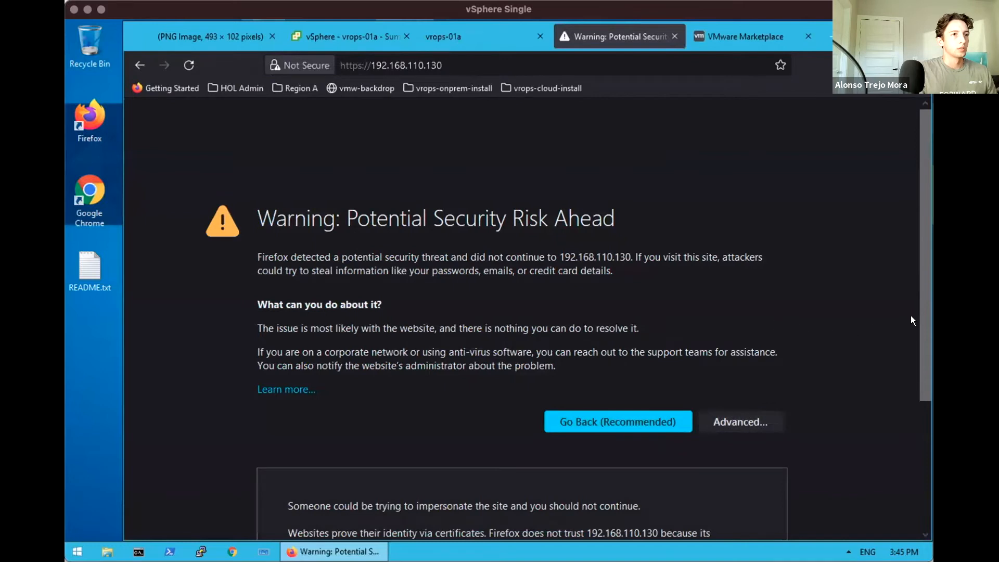
scroll(918, 379, down, 3)
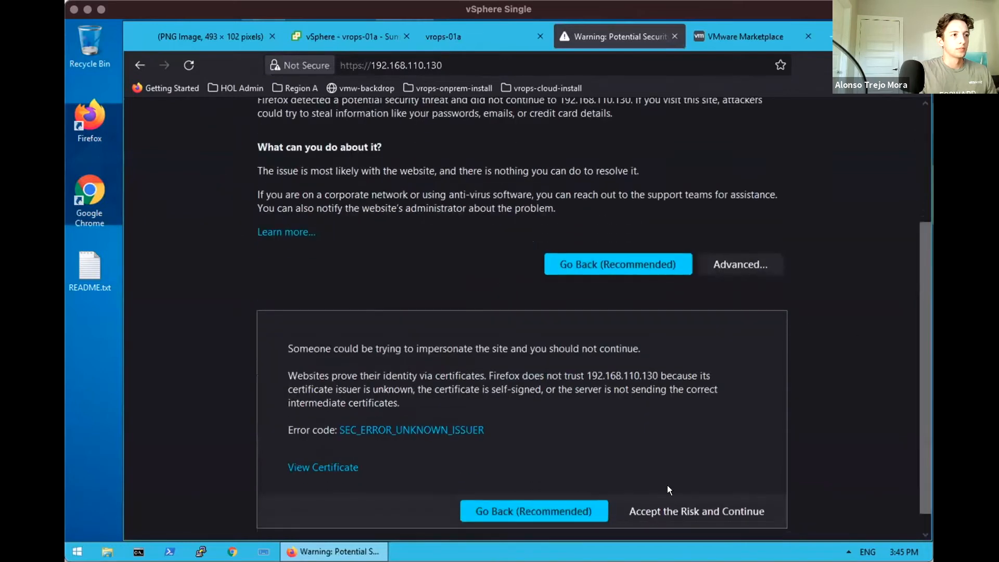
click(661, 506)
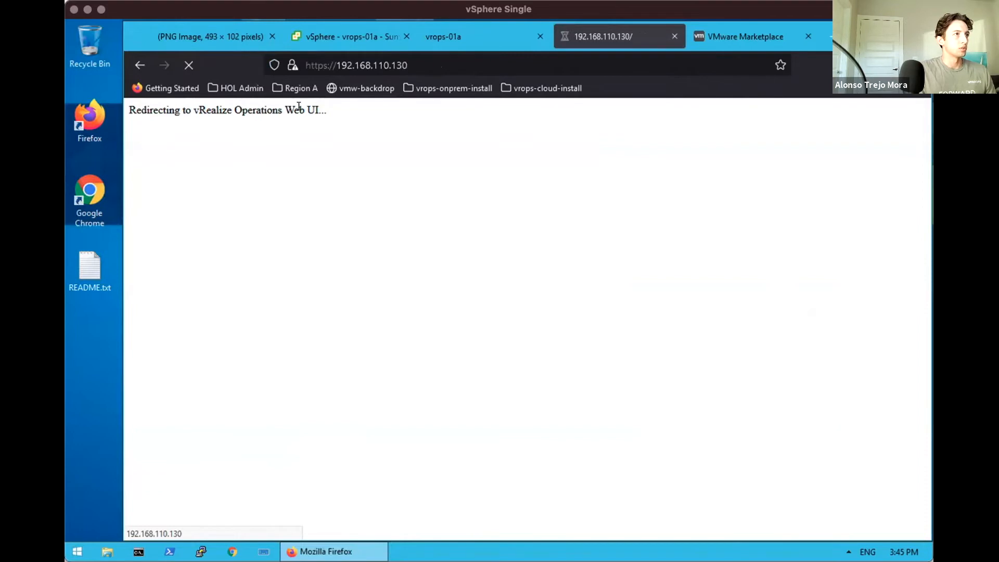
click(415, 64)
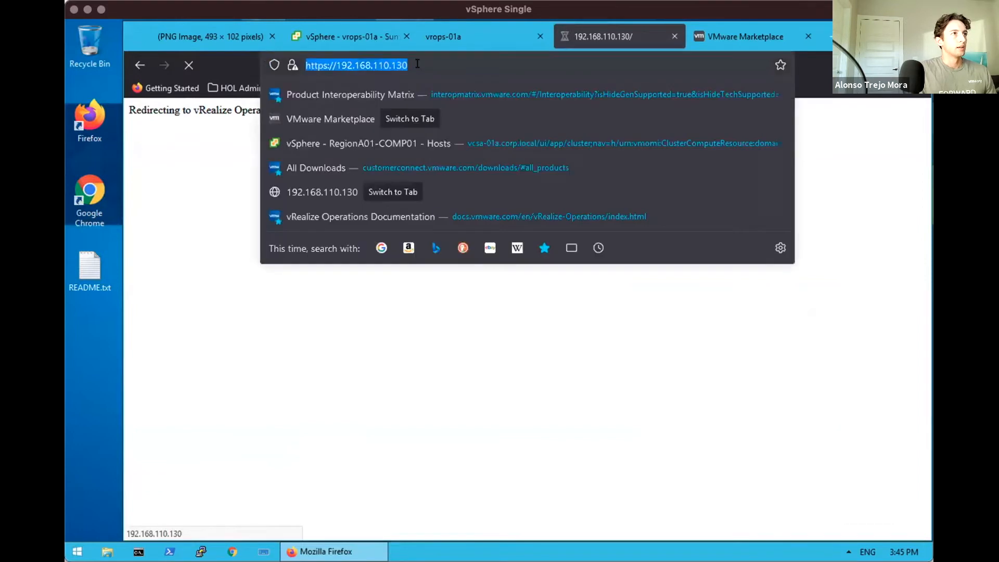
Let the page redirect to admin/newCluster.action and scroll to the Express, New and Expand installation options
click(413, 63)
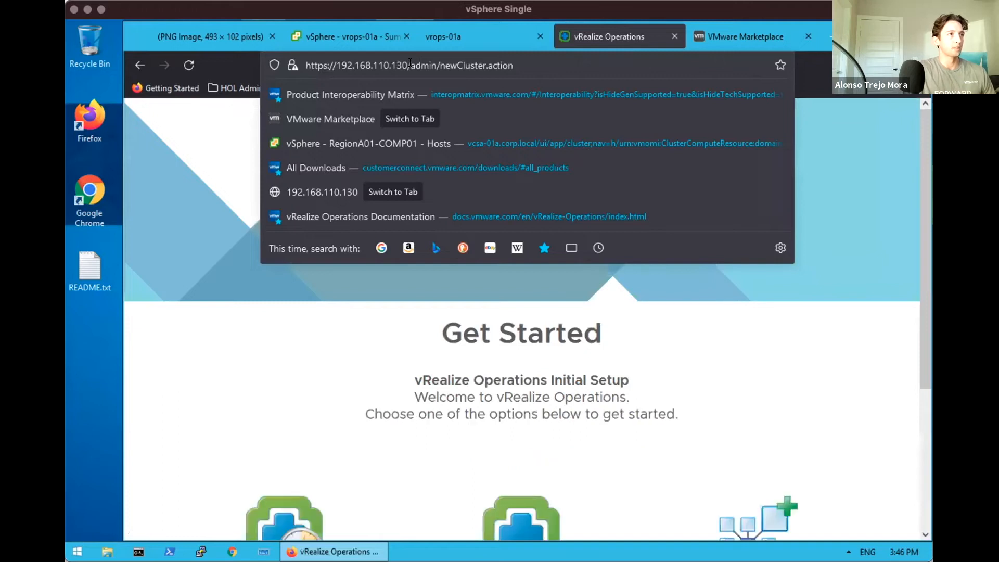
drag(410, 65, 514, 66)
click(521, 66)
click(388, 357)
drag(922, 321, 924, 432)
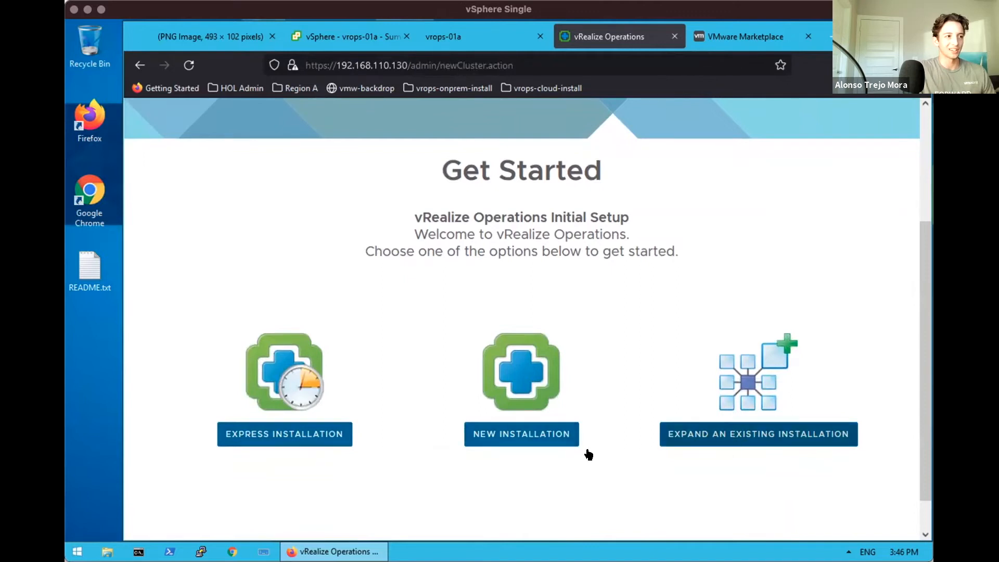
Start a New Installation and zoom the browser page out to 90%
click(512, 435)
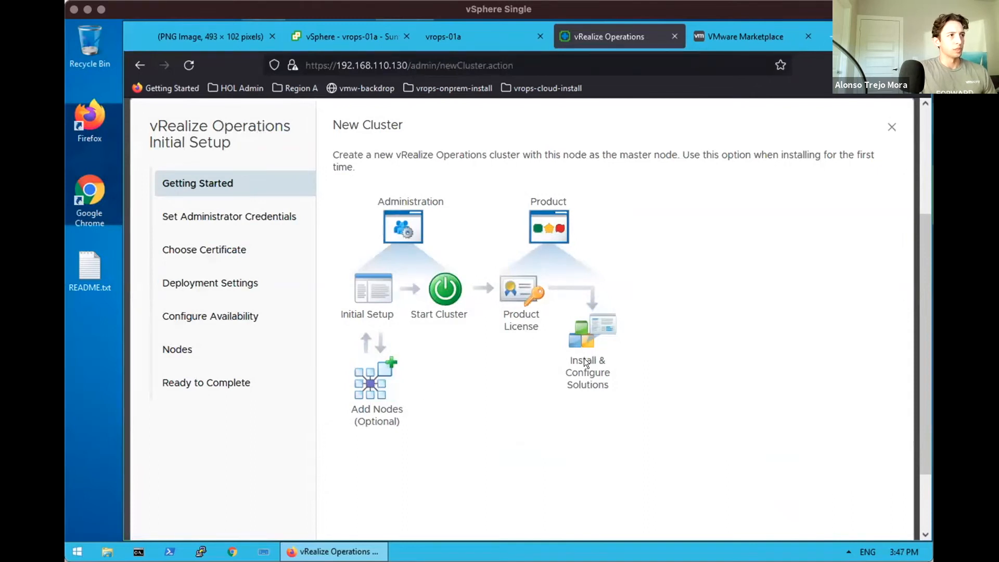
drag(921, 411, 922, 474)
click(866, 504)
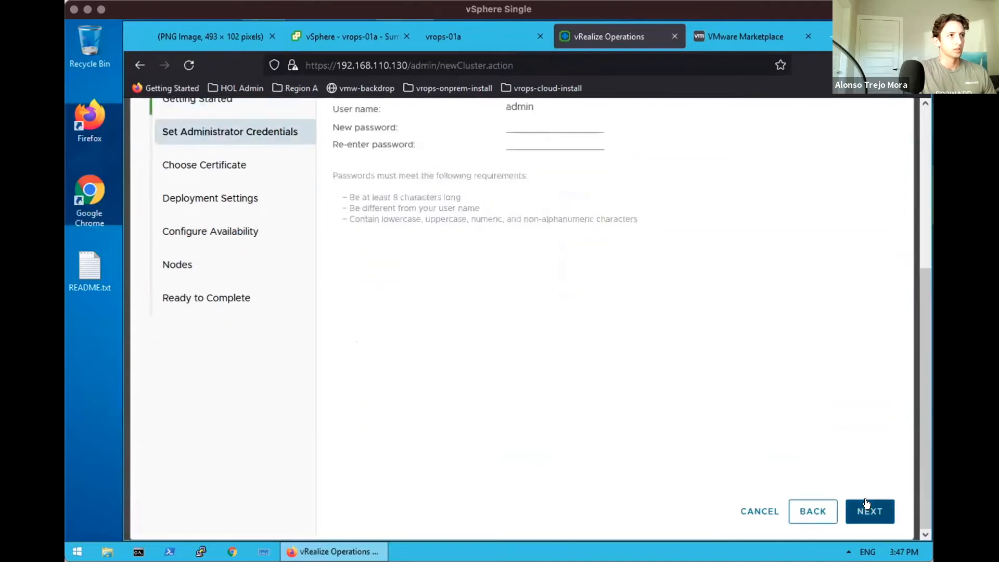
scroll(901, 174, up, 2)
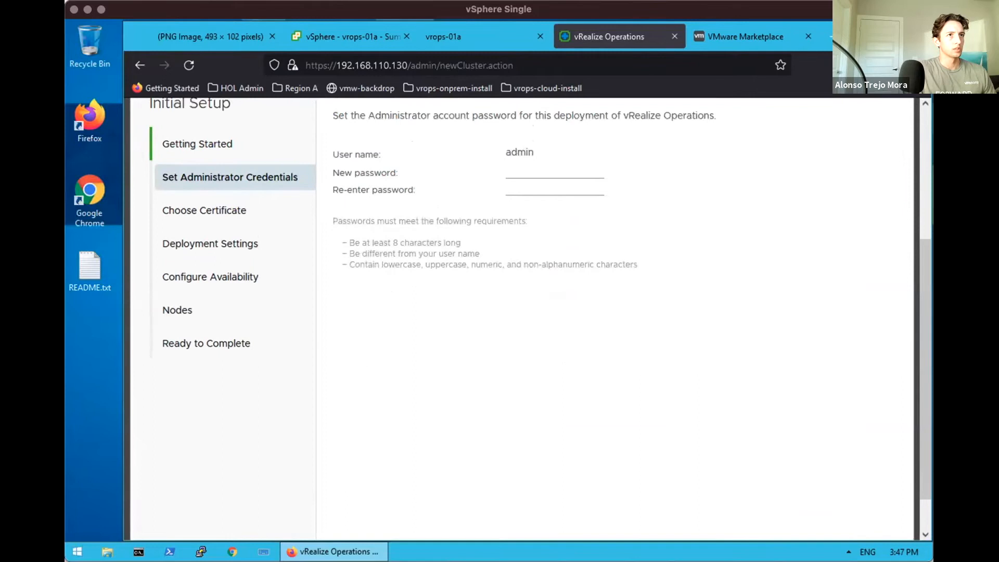
click(918, 65)
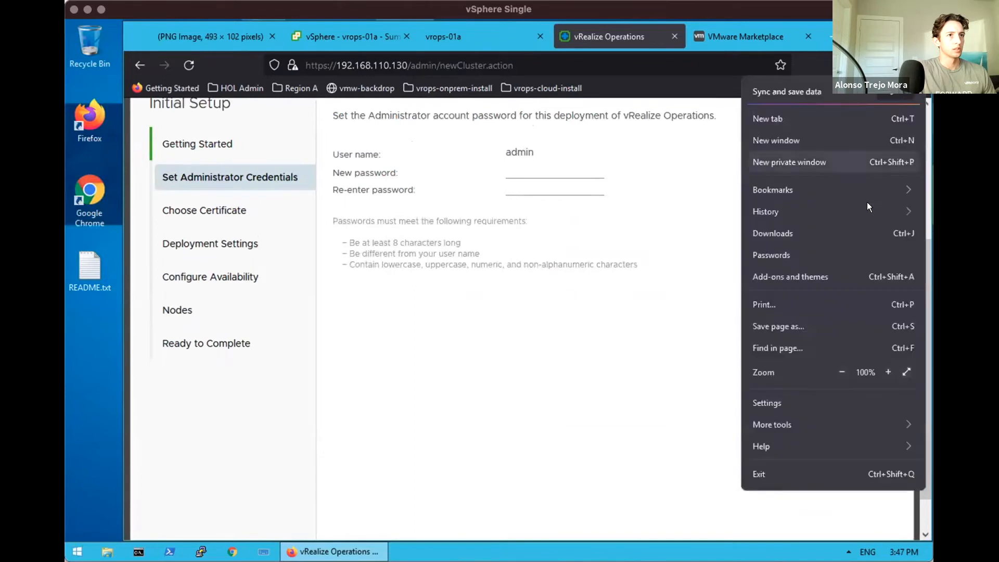
click(842, 371)
click(647, 321)
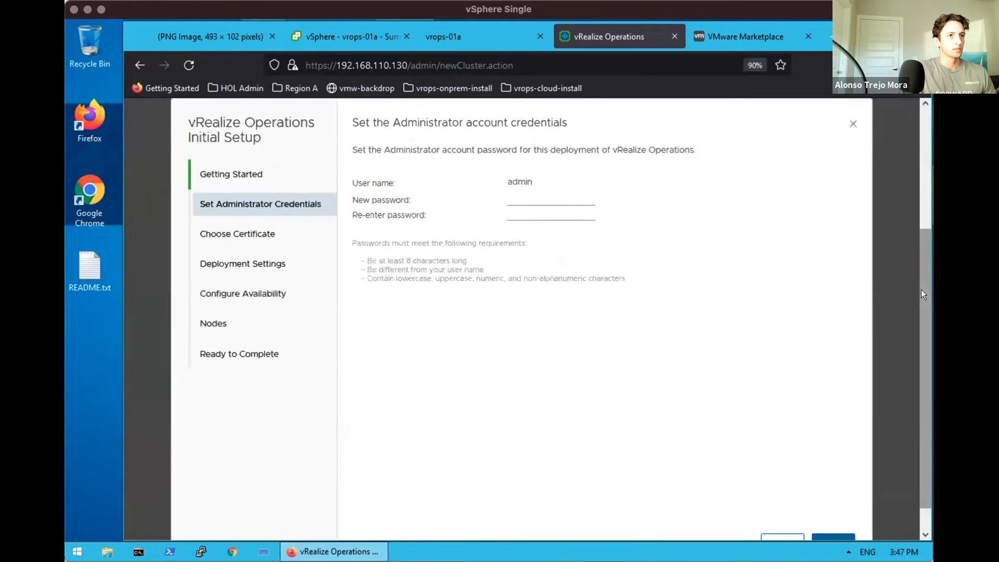
scroll(919, 297, down, 1)
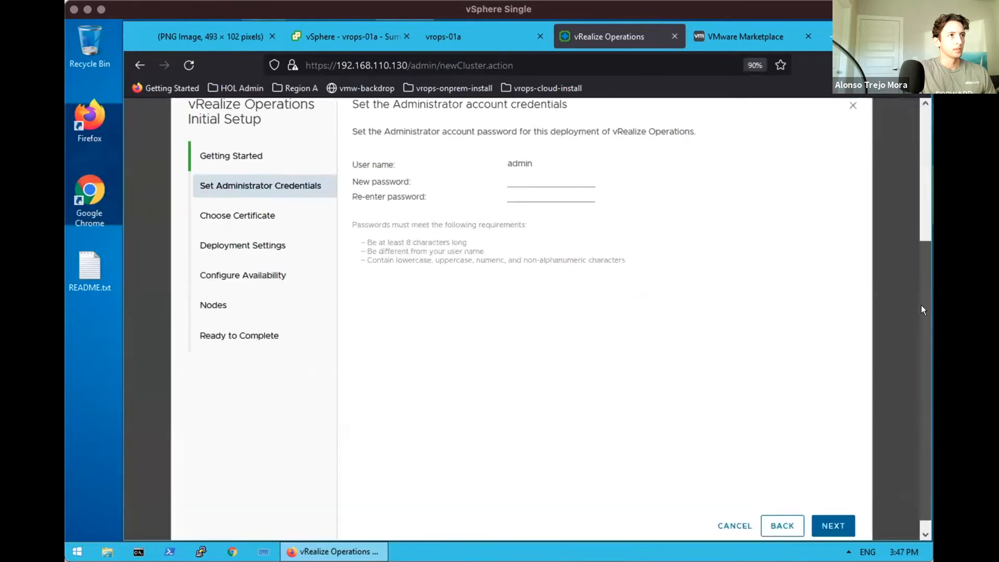
Enter and confirm the new admin account password, then continue
click(550, 171)
text(VMware)
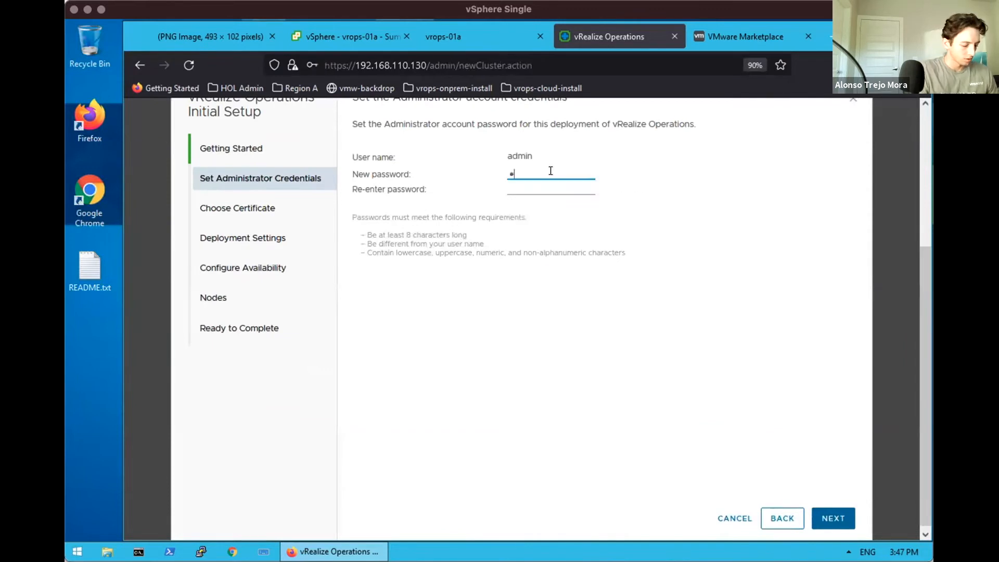
text(1!)
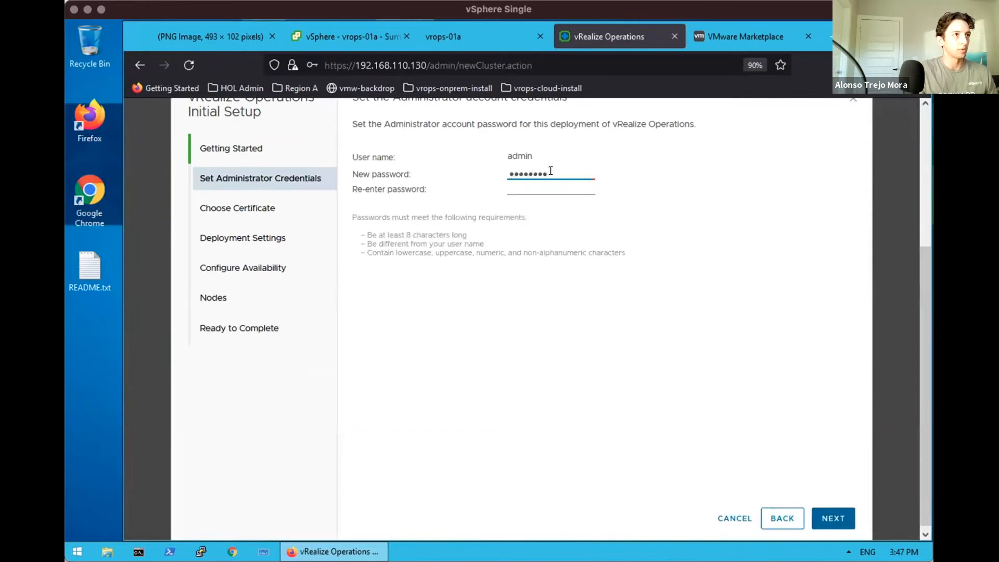
key(Tab)
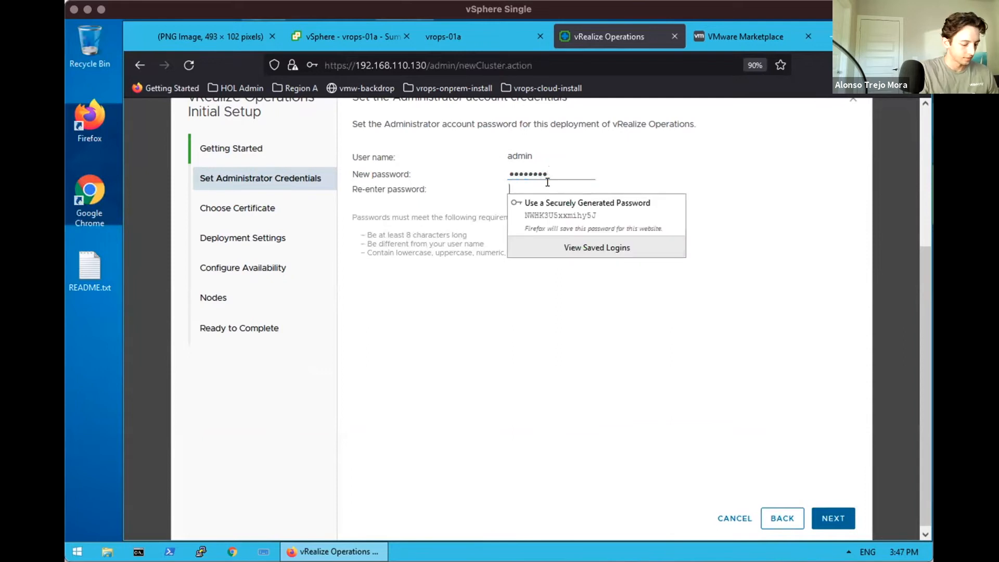
text(VMware1!)
drag(549, 174, 487, 171)
text(VMware1!)
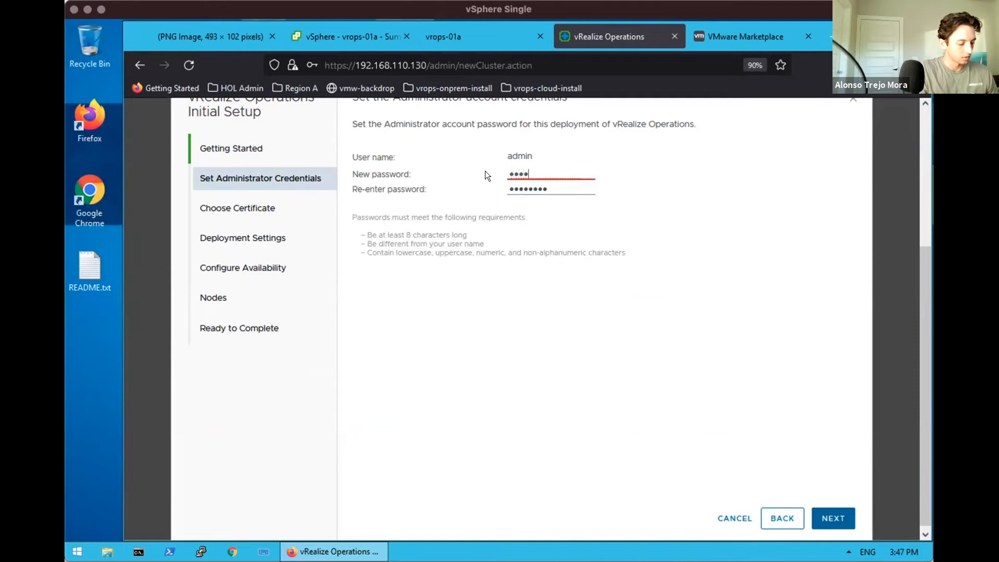
click(826, 518)
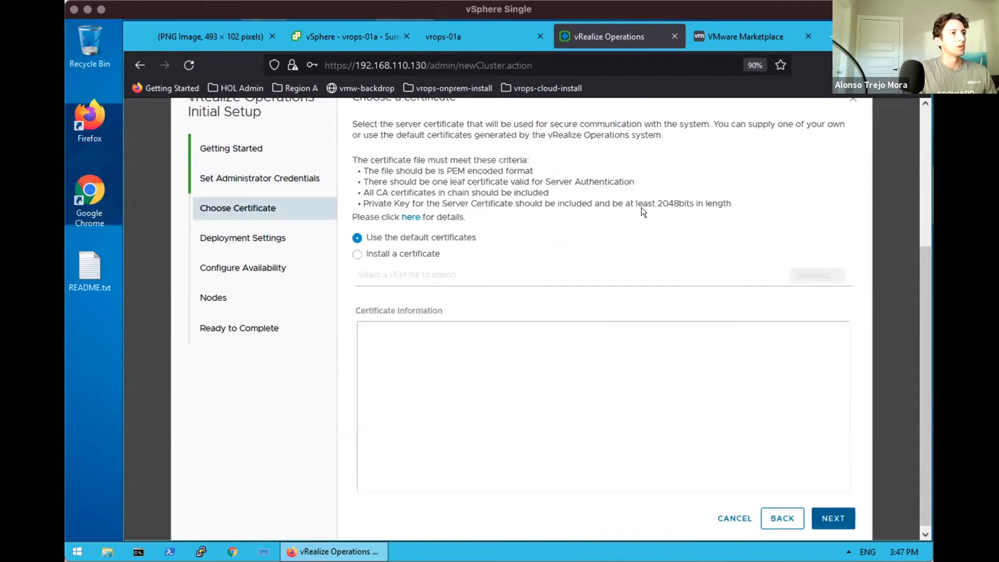
Keep the default certificates and add NTP server 192.168.110.1
click(920, 227)
scroll(923, 257, down, 2)
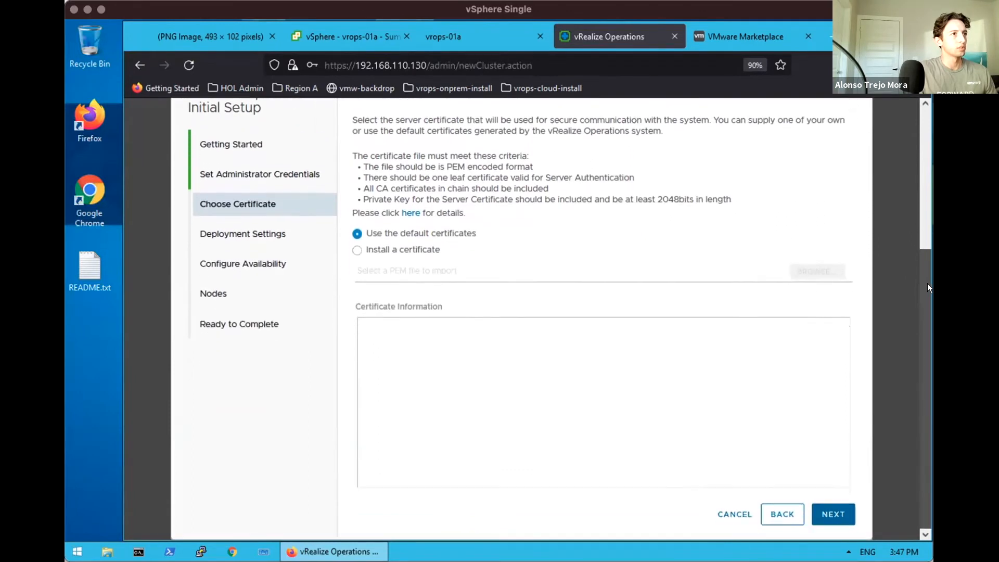
click(826, 509)
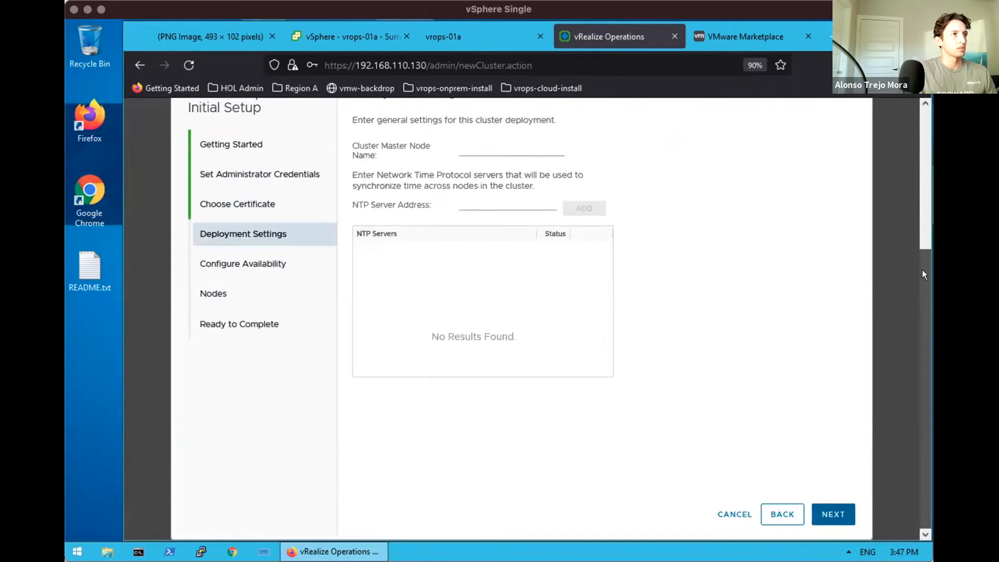
scroll(922, 270, up, 1)
click(497, 229)
text(192.168.110.1)
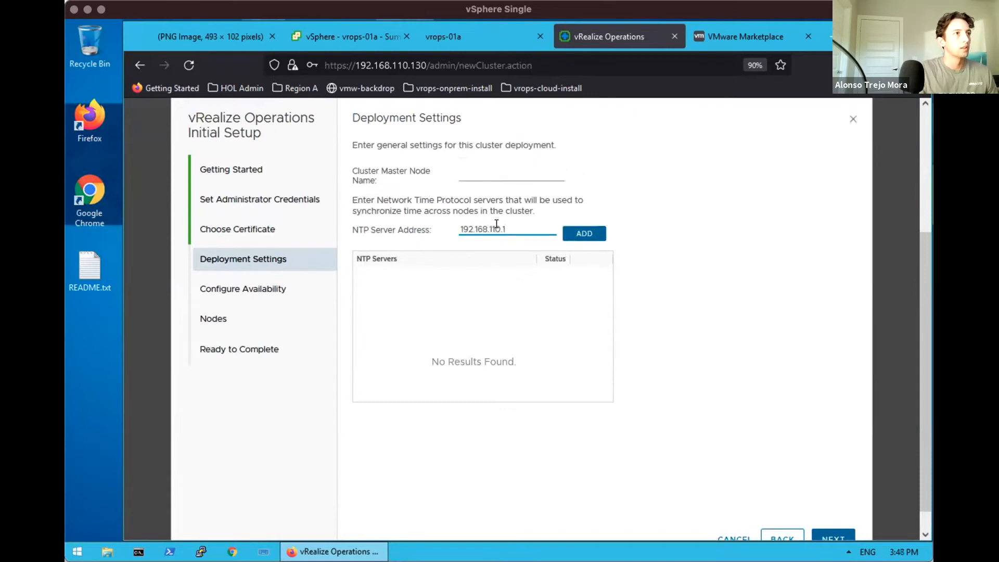
click(580, 234)
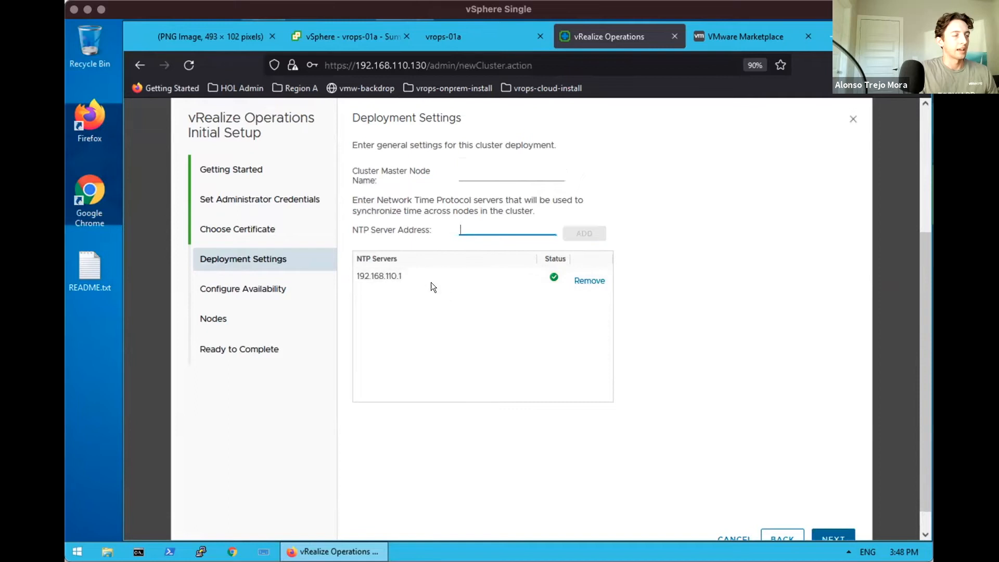
Name the cluster master node vrops-control-01a and continue to availability settings
click(466, 171)
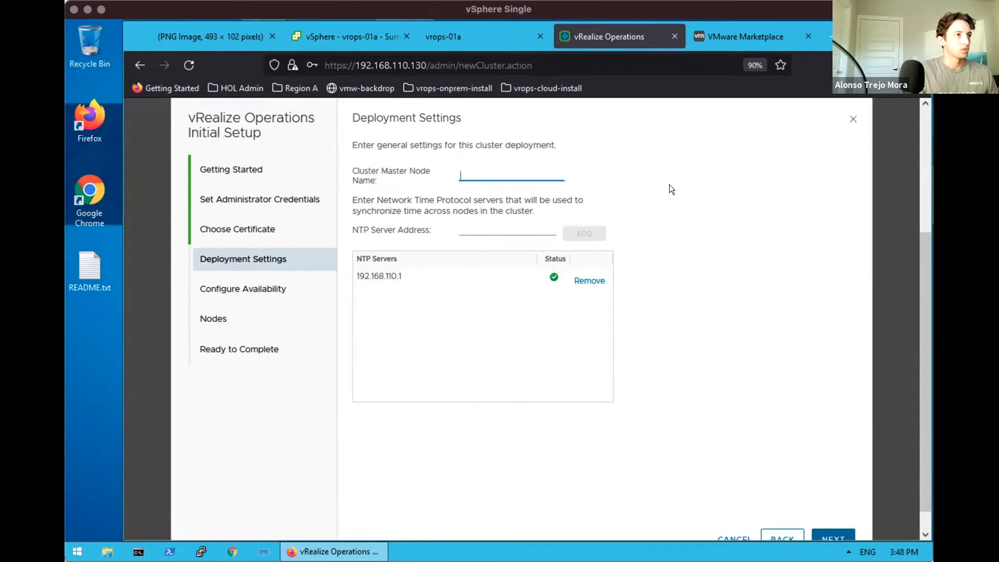
text(vrops)
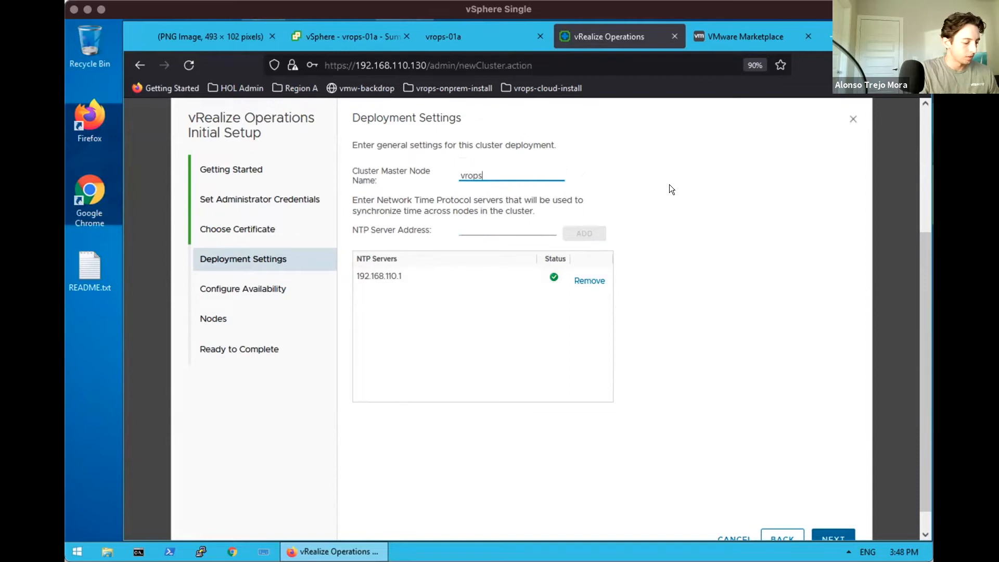
text(-co)
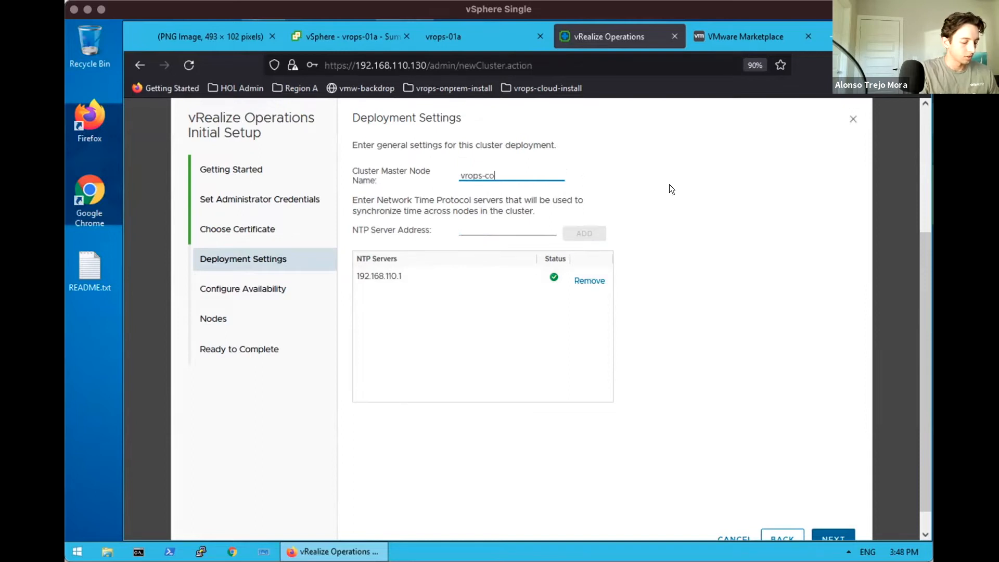
text(ntrol-01a)
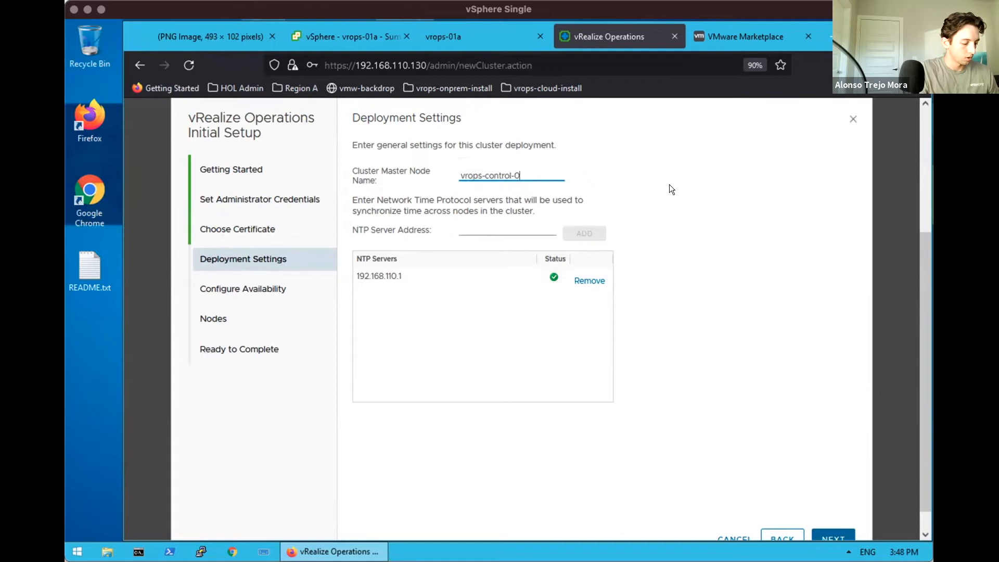
click(917, 385)
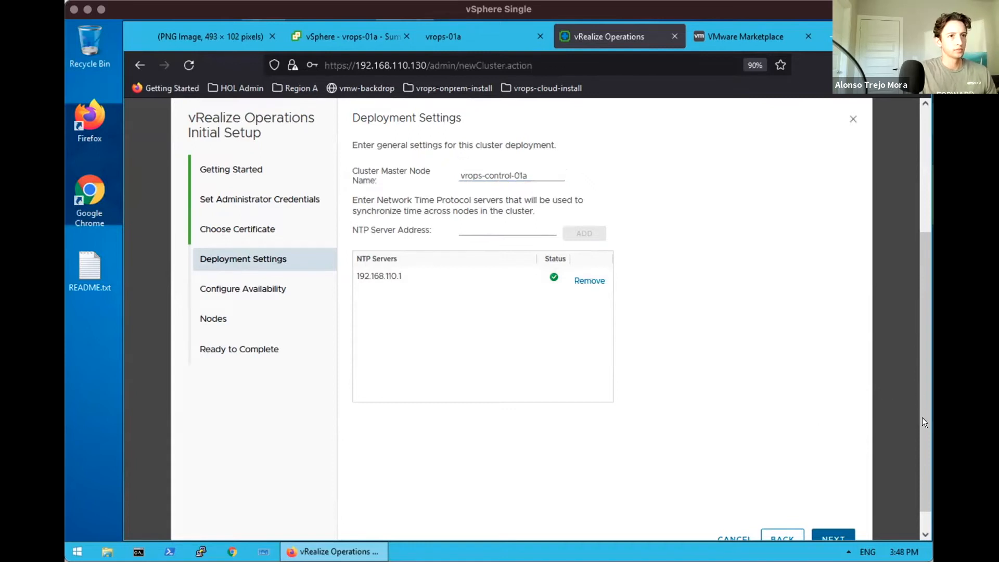
scroll(920, 432, down, 1)
click(826, 512)
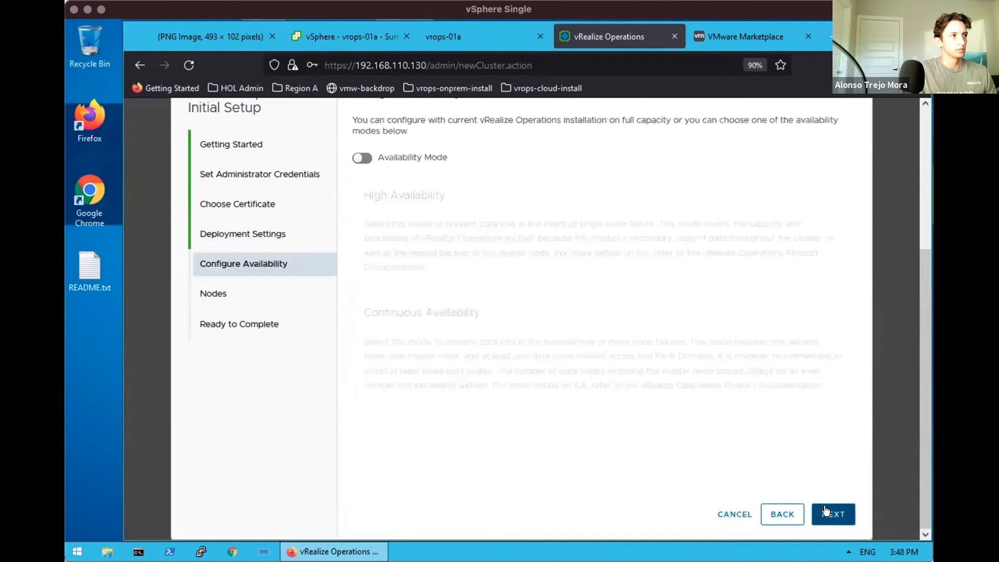
Preview the High and Continuous Availability options, leave Availability Mode off, and go to Nodes
drag(922, 288, 920, 270)
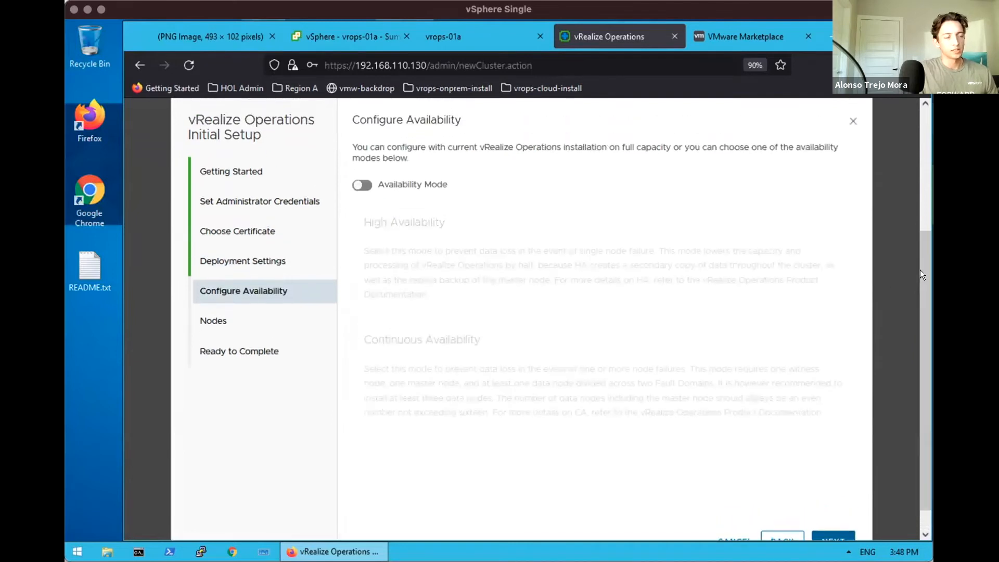
click(363, 185)
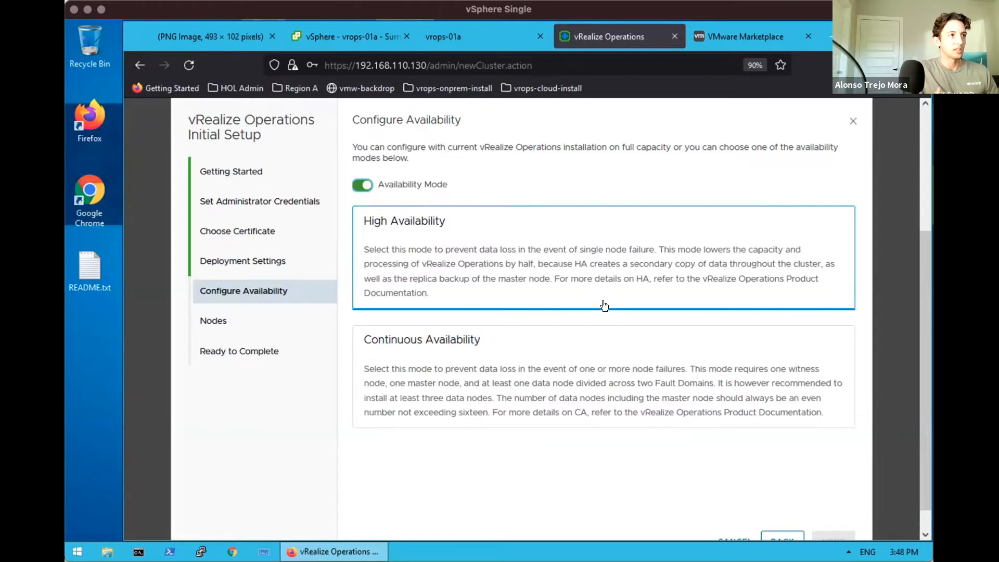
click(601, 381)
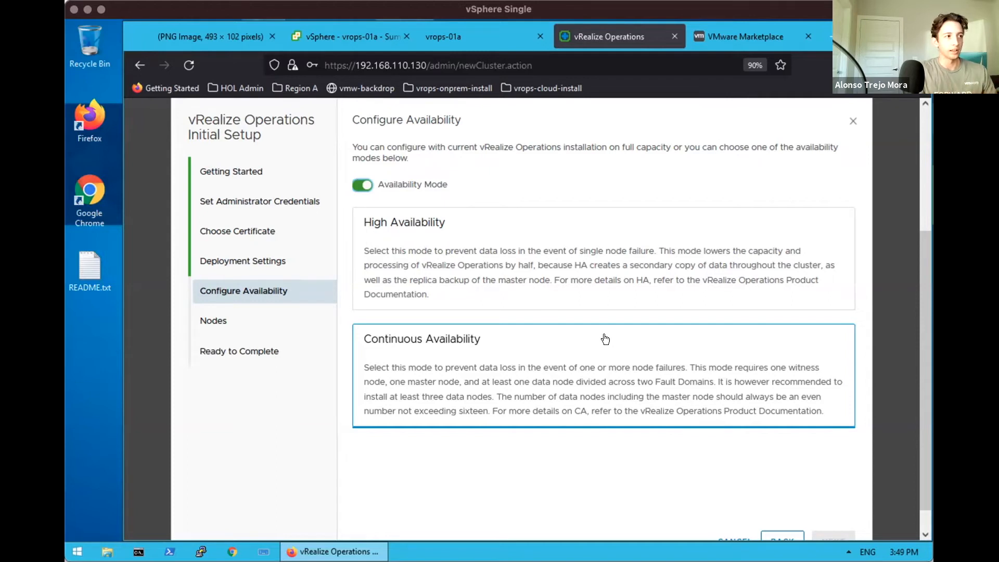
click(364, 186)
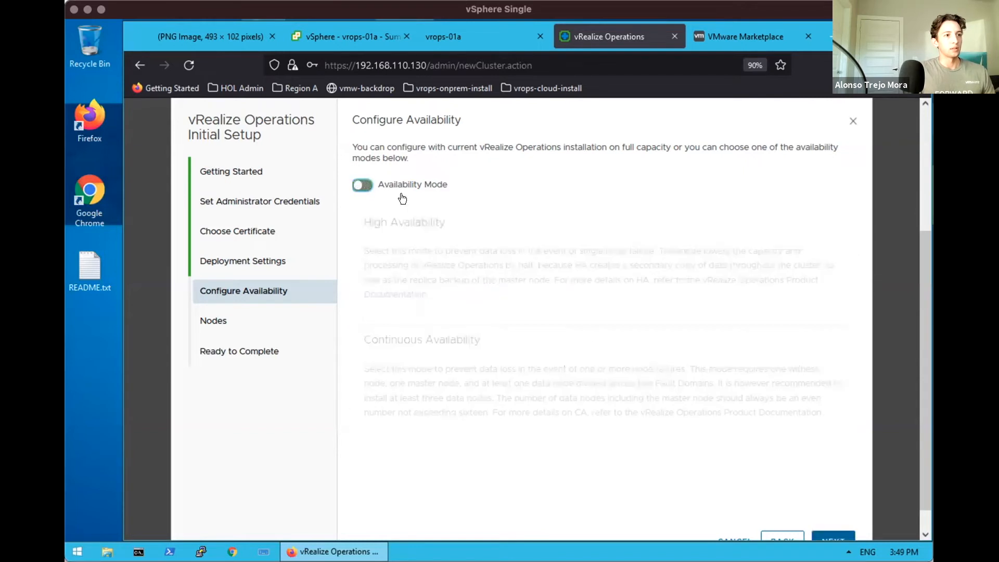
scroll(655, 434, down, 1)
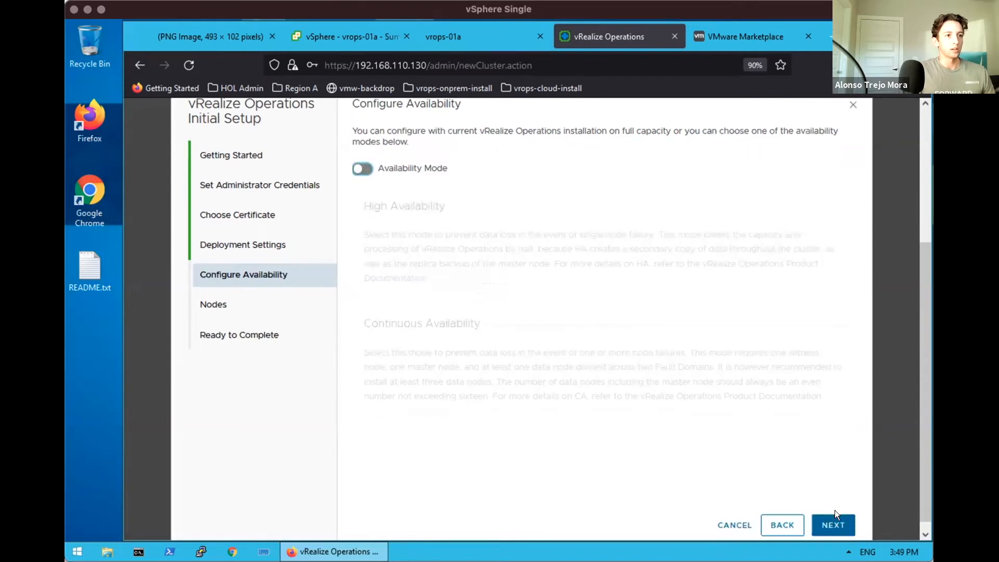
click(830, 525)
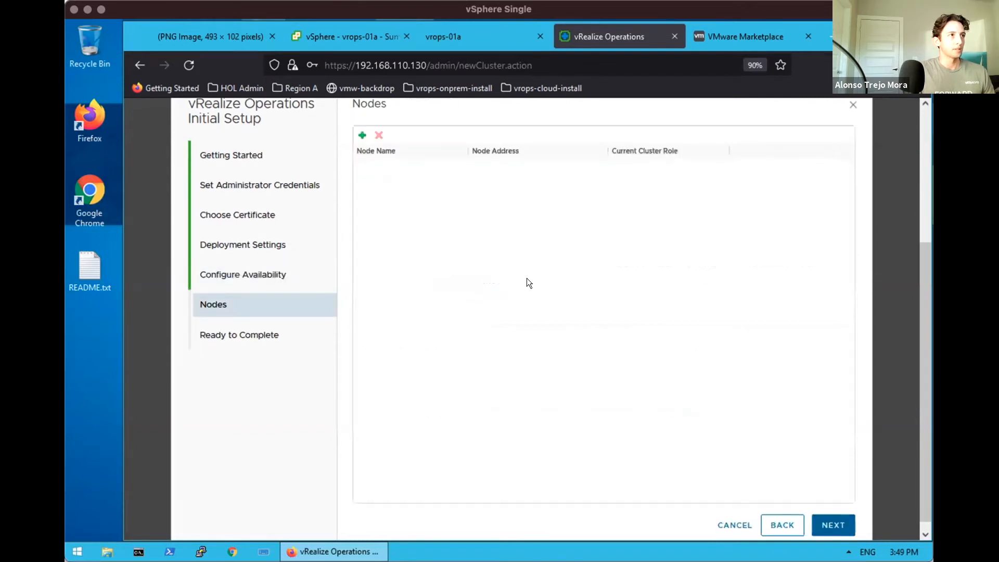
Skip adding nodes and finish the initial setup from Ready to Complete
scroll(526, 278, up, 1)
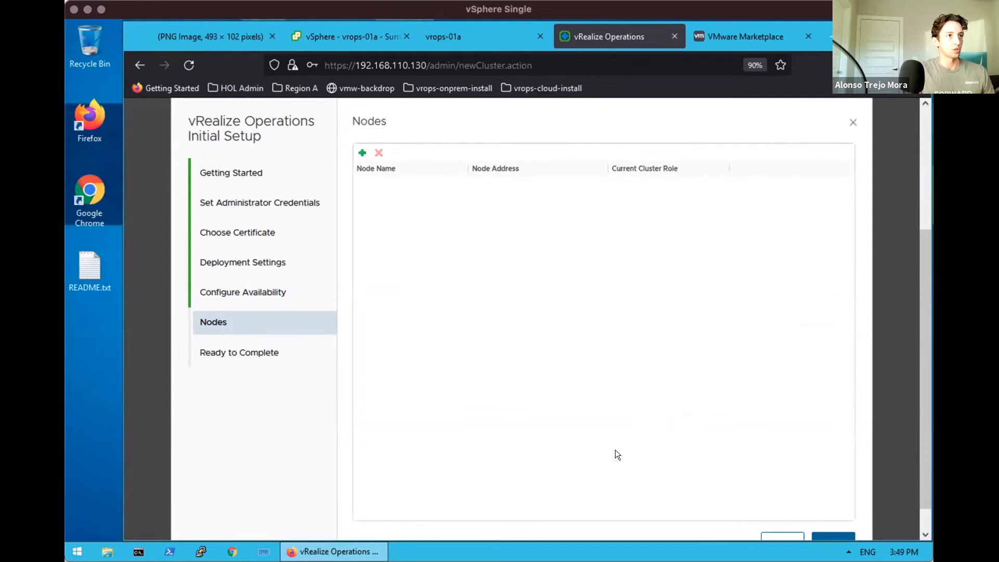
scroll(615, 449, down, 1)
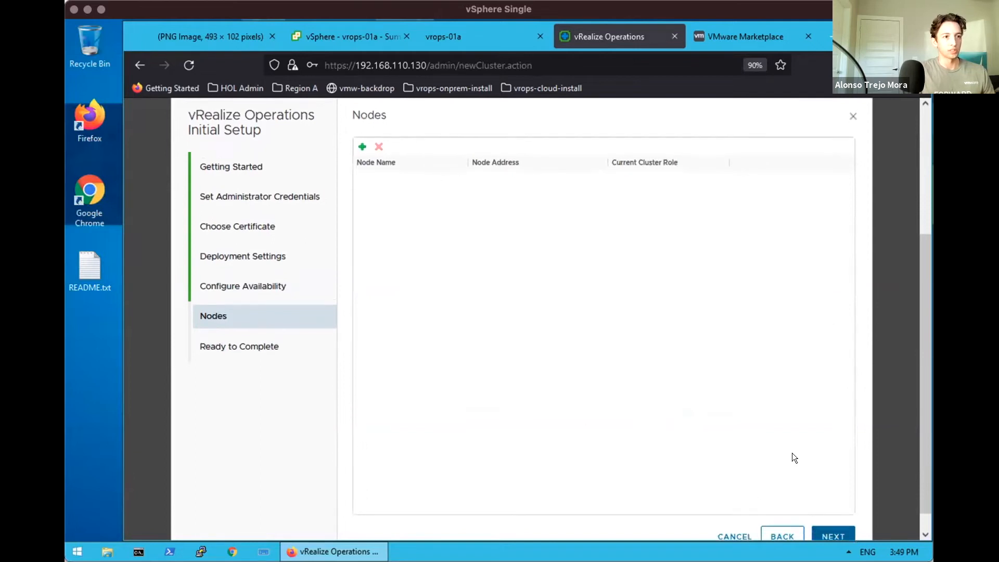
scroll(792, 453, down, 1)
click(831, 530)
click(832, 531)
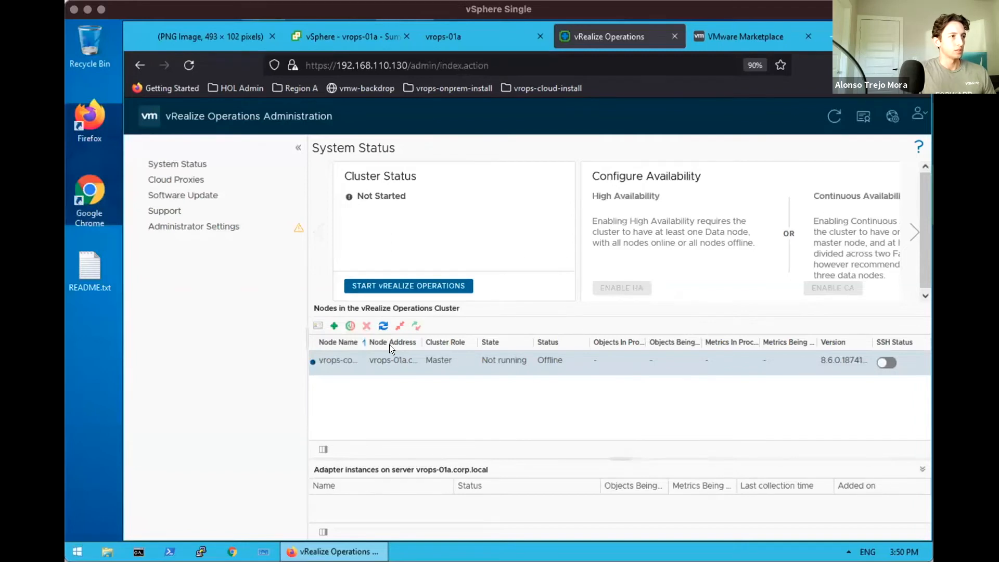
Widen the Node Name, Node Address and Cluster Role columns, toggle SSH, then request first startup
drag(363, 336, 399, 339)
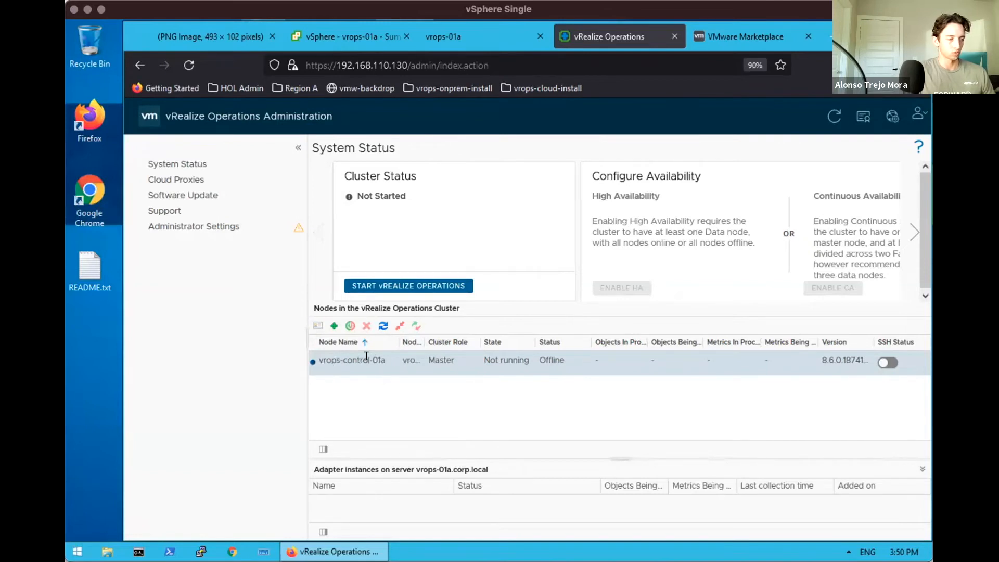
drag(420, 340, 486, 336)
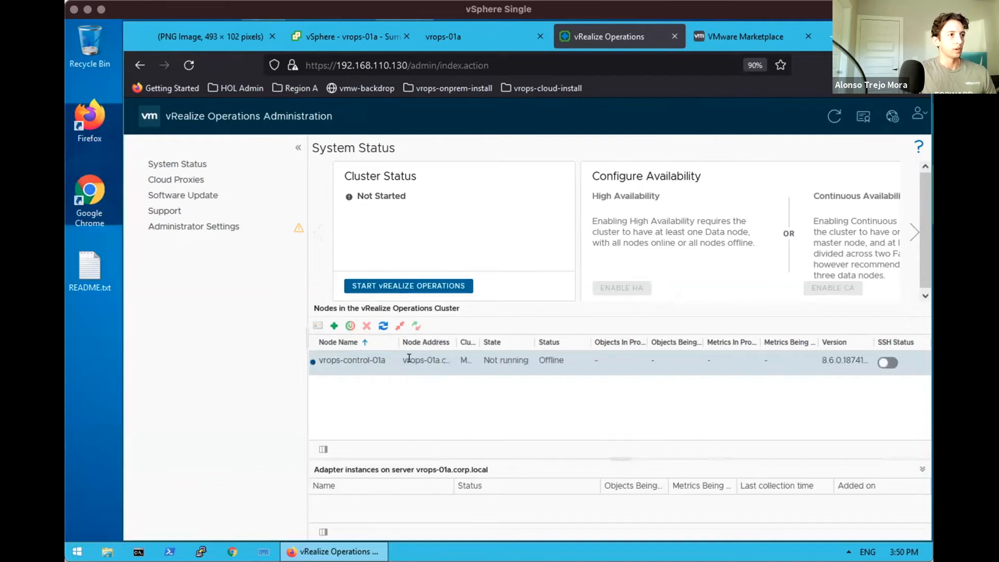
drag(475, 341, 627, 336)
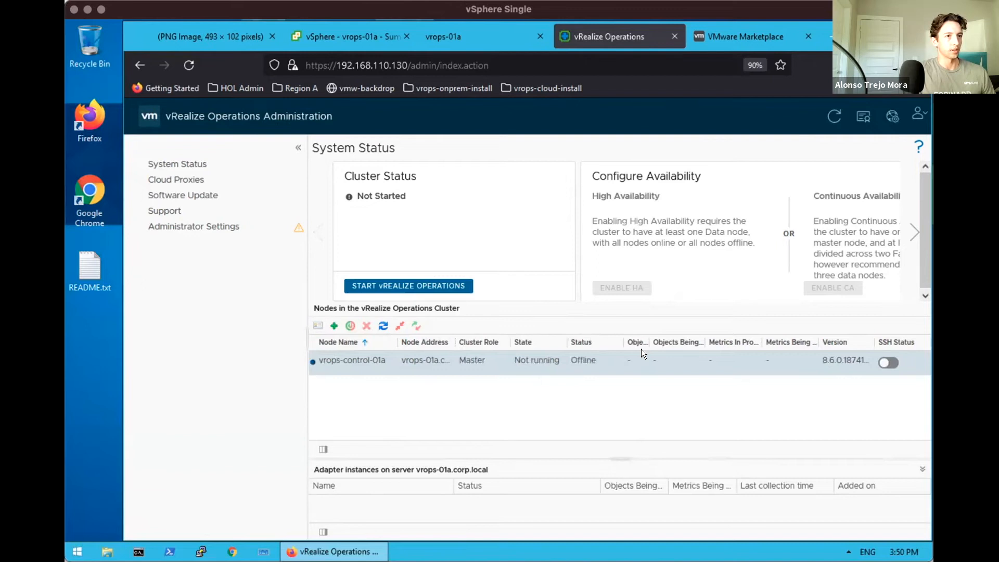
click(892, 364)
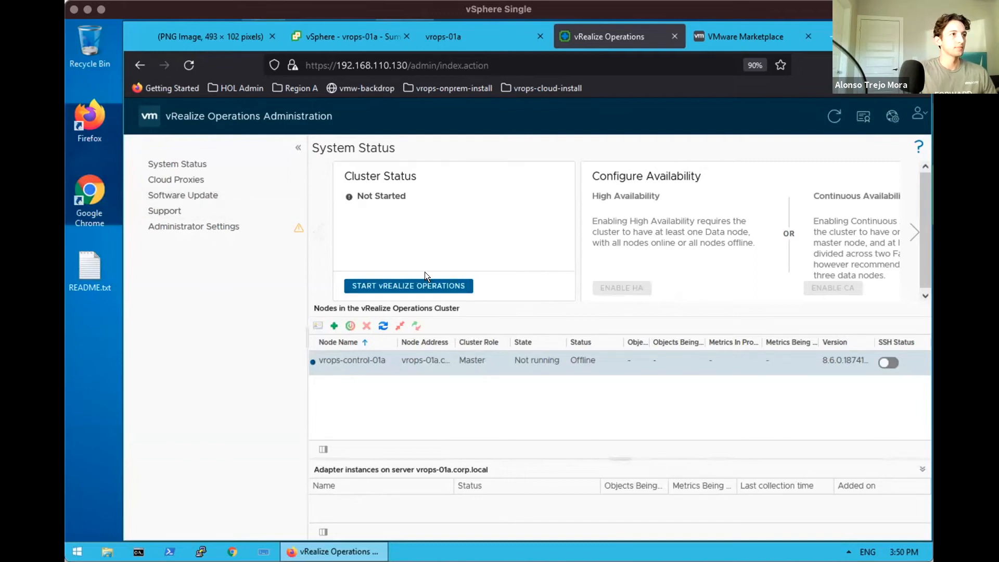
click(424, 285)
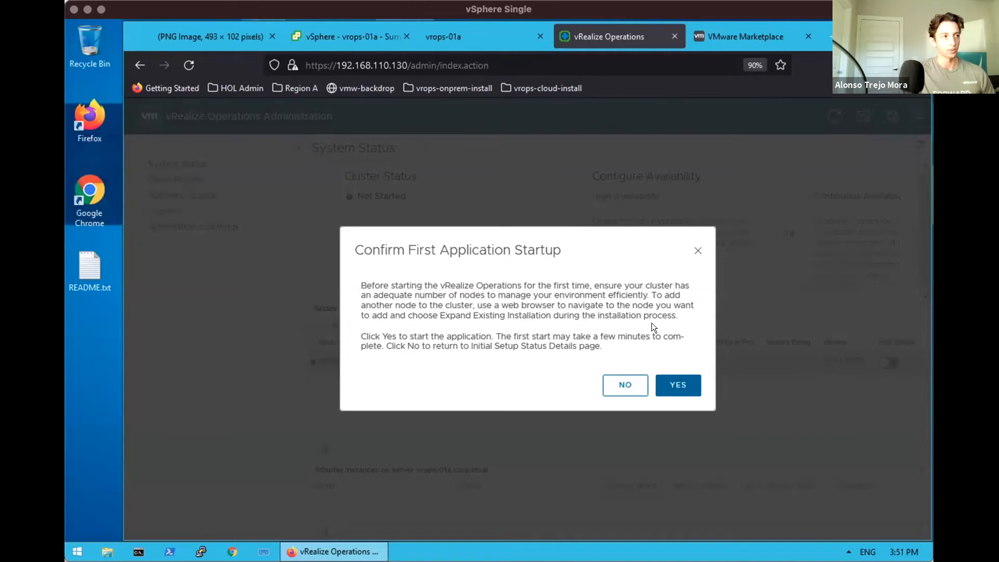
Confirm YES to start vRealize Operations for the first time
click(674, 381)
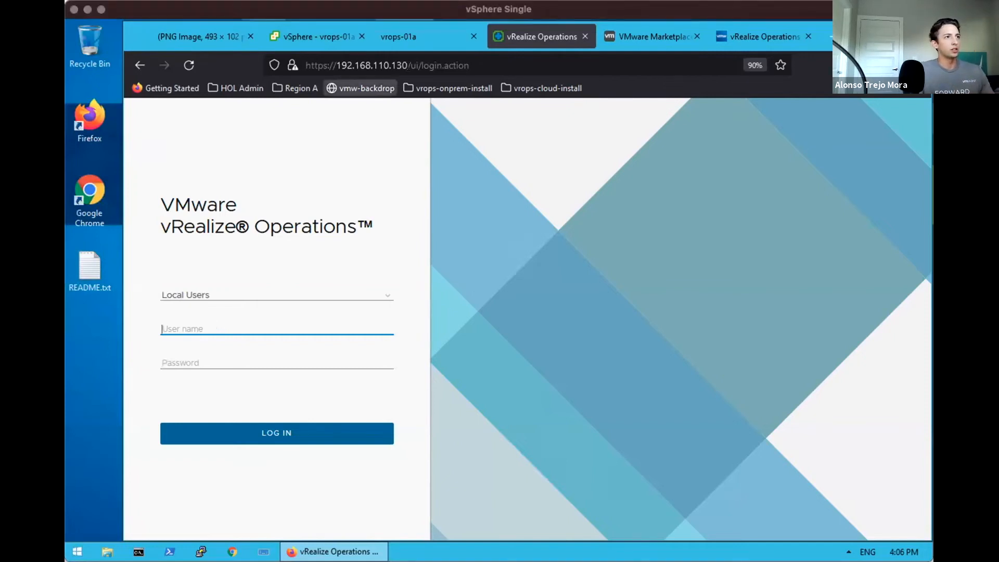
Examine the old tab's login address and its ui/login.action path
click(410, 65)
click(410, 65)
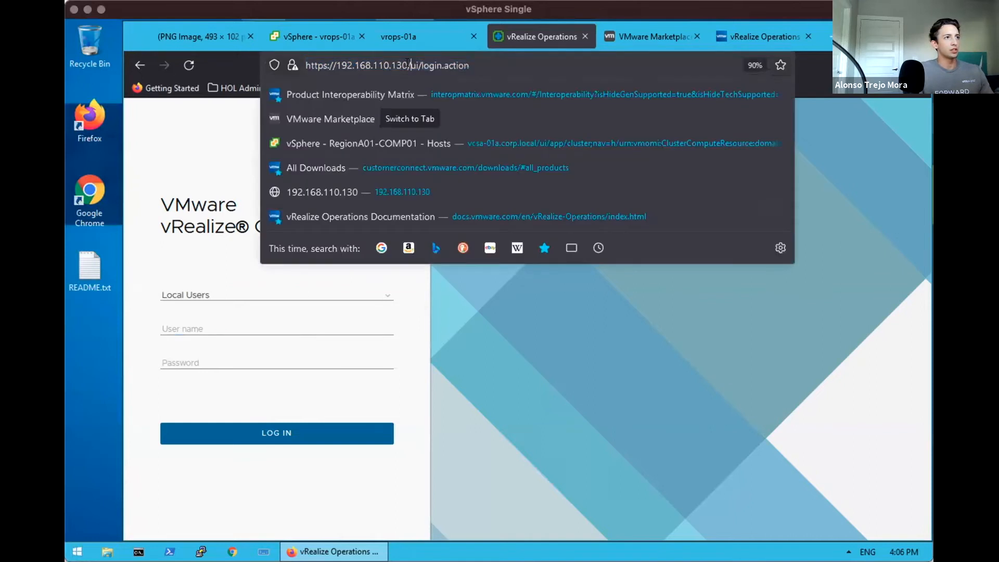
drag(410, 65, 481, 62)
click(482, 62)
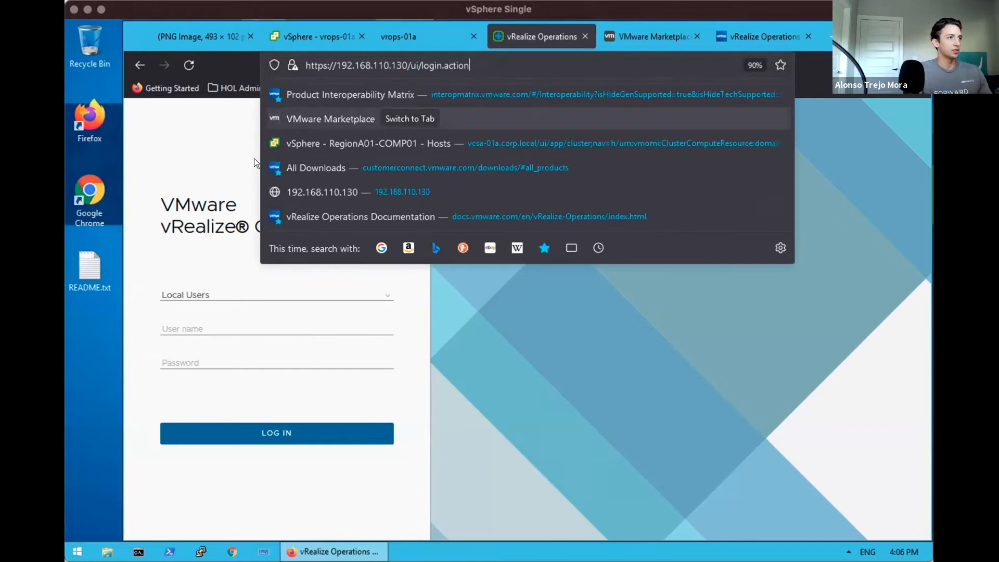
click(223, 170)
click(216, 326)
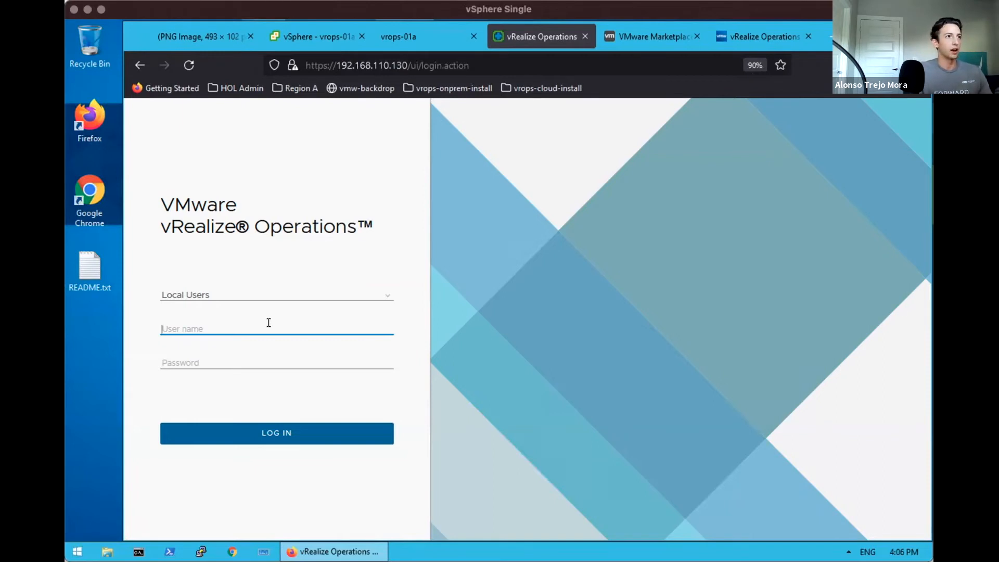
click(827, 32)
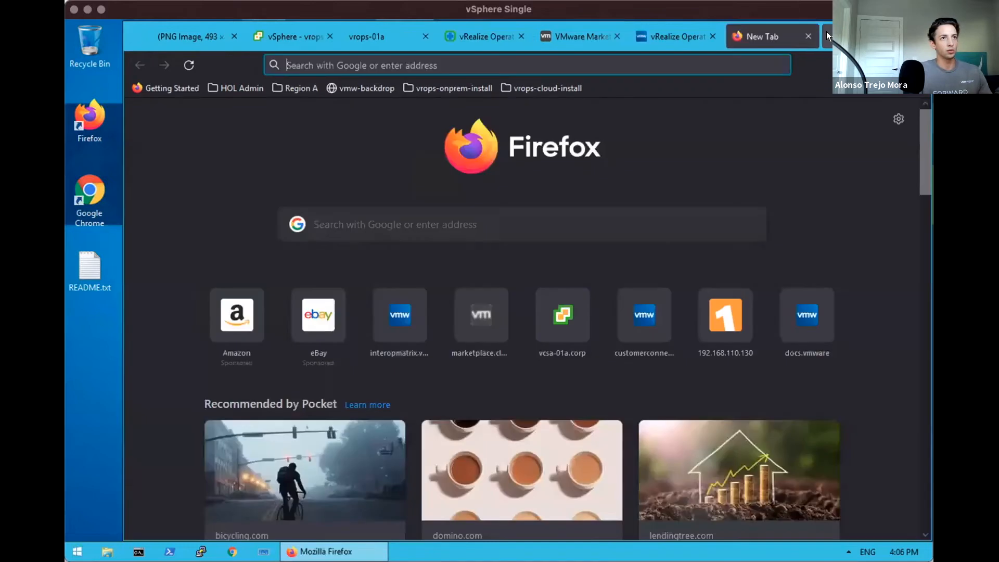
drag(769, 32, 573, 32)
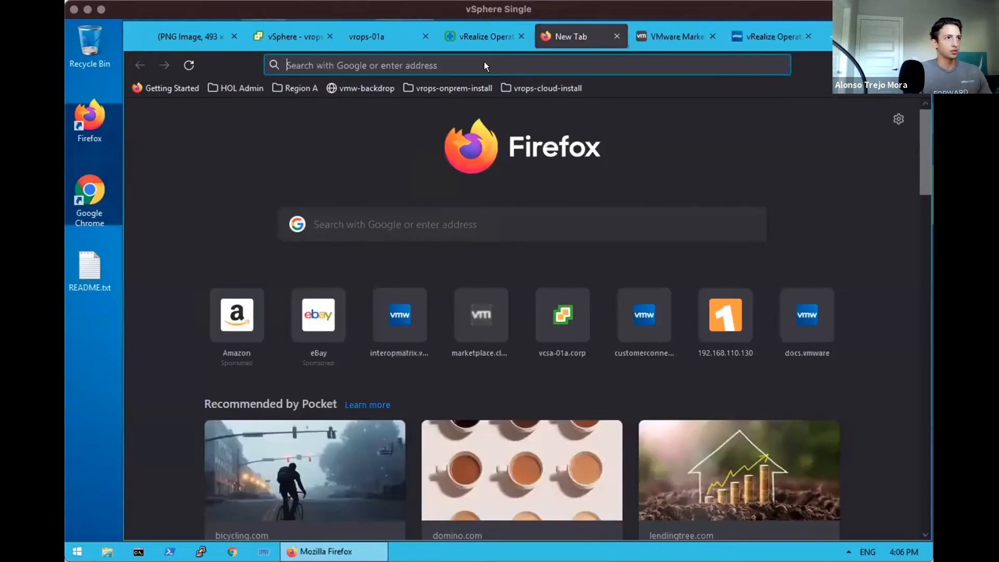
click(476, 65)
text(vrops-01a.corp.local/)
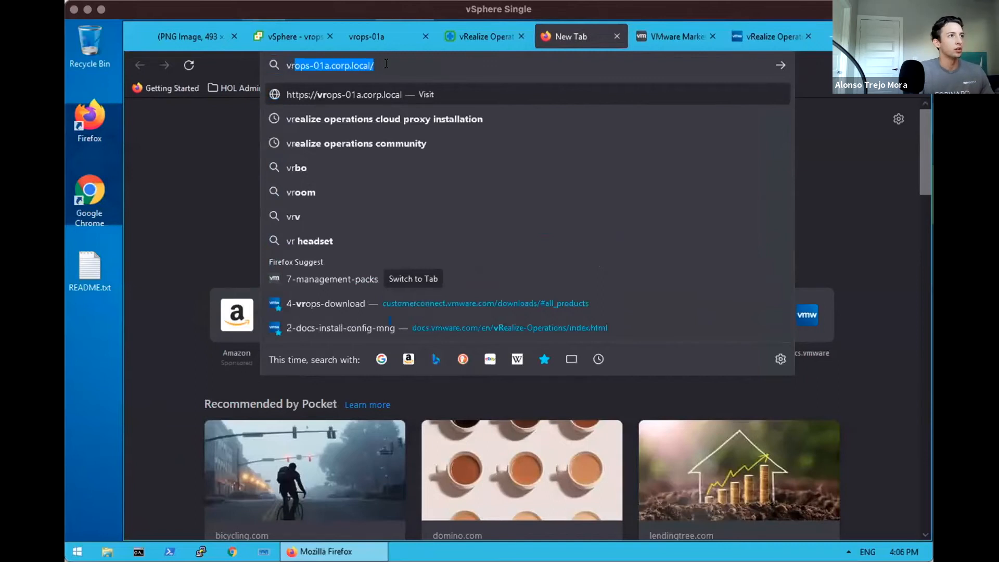
click(334, 60)
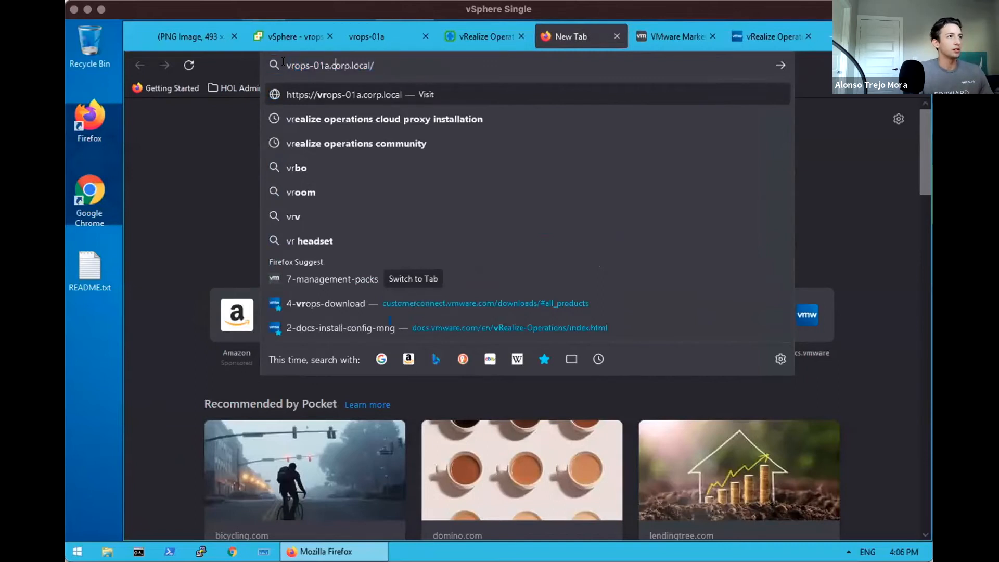
text(https://)
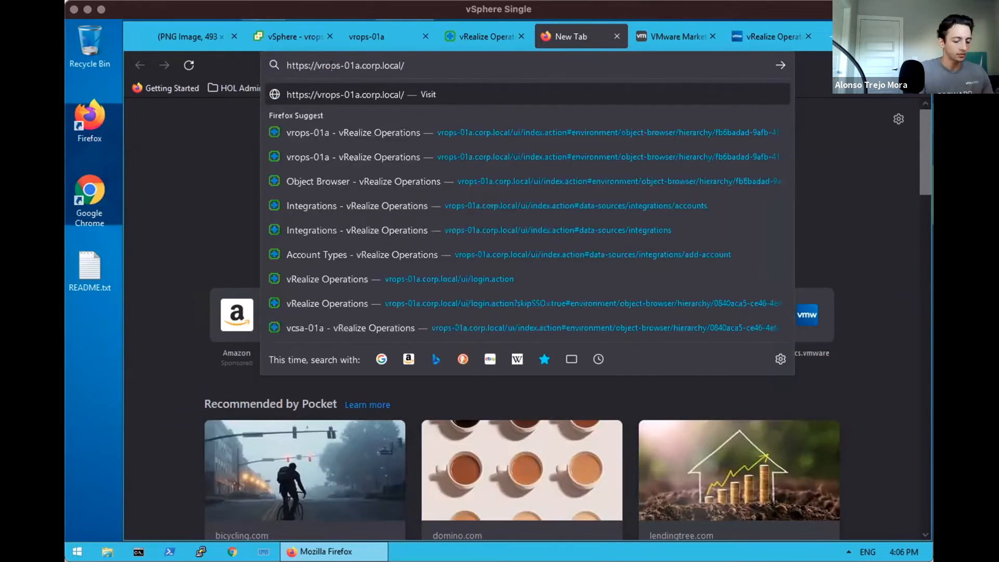
key(Return)
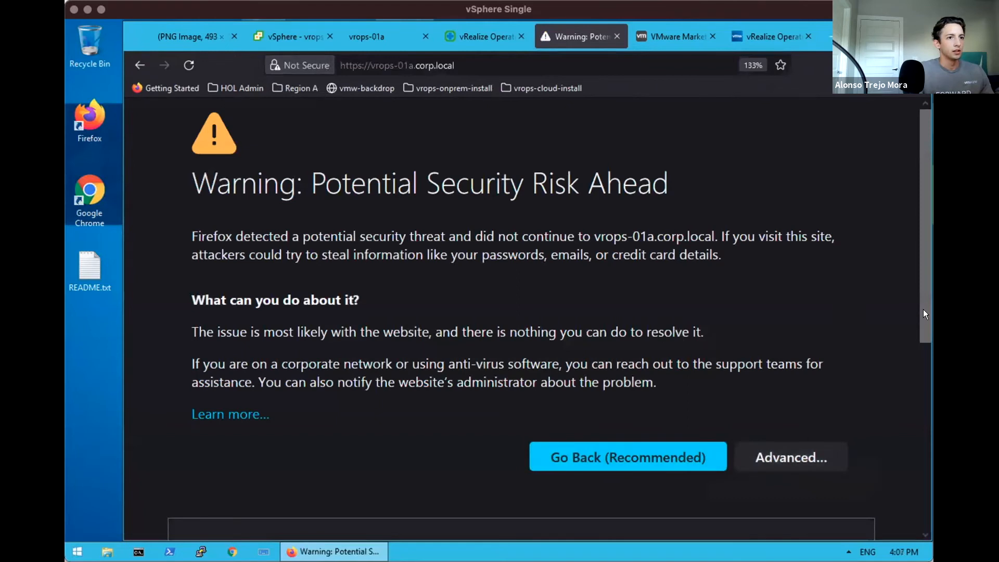
Accept the certificate risk, reset page zoom to 100%, and close the older tab
scroll(923, 314, down, 5)
click(757, 475)
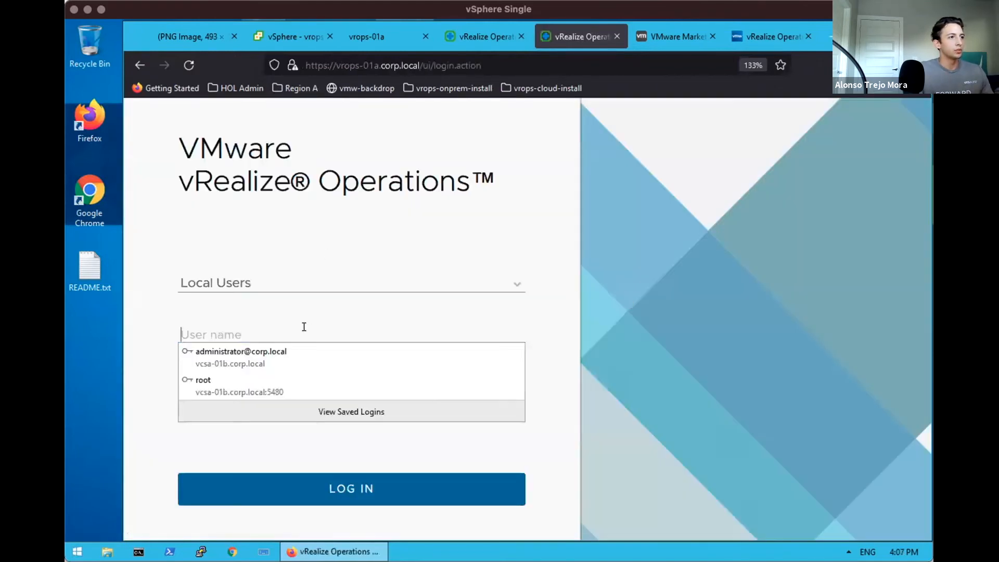
click(304, 327)
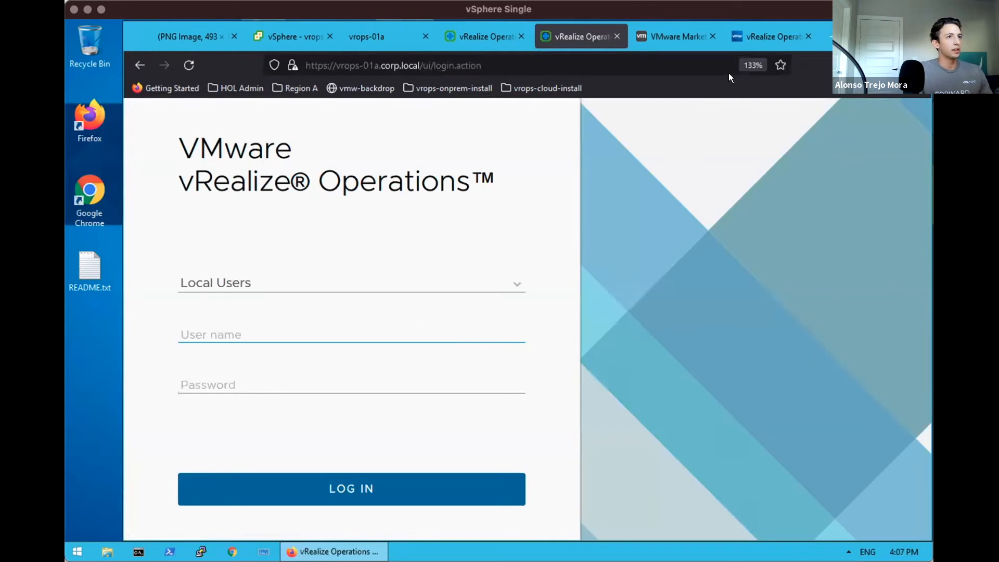
click(753, 65)
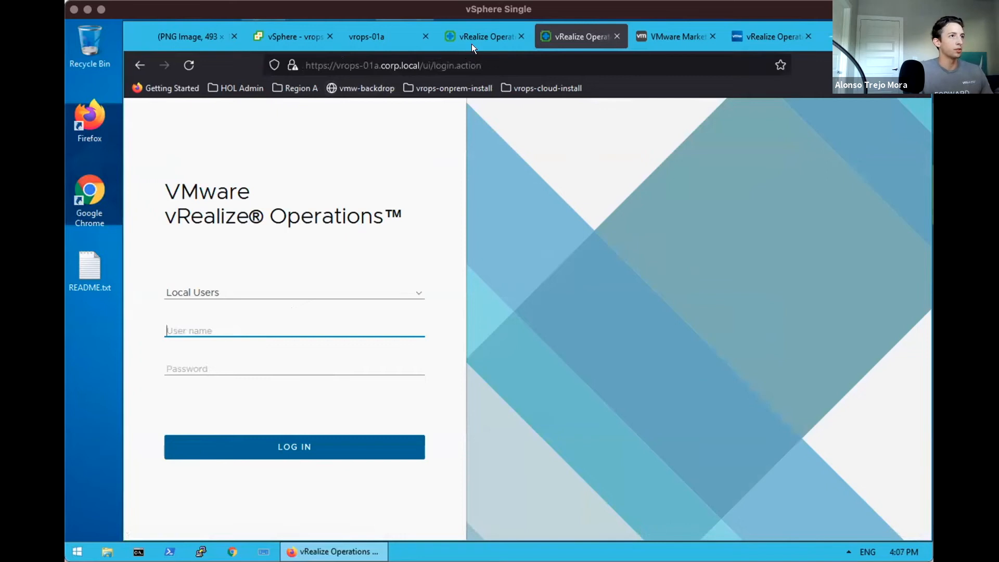
click(520, 35)
Log in as admin with the account password
click(248, 321)
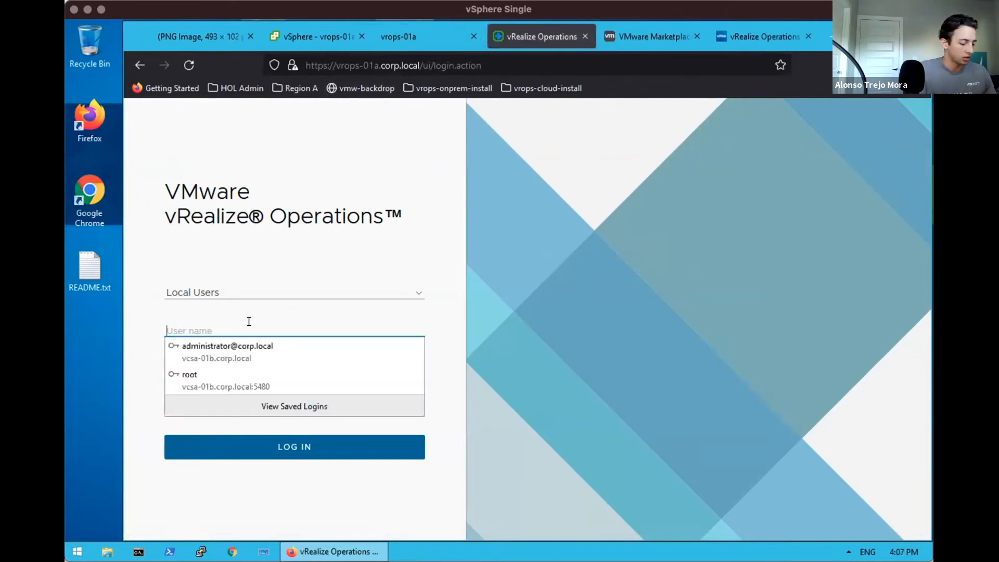
text(admin)
click(224, 399)
click(225, 367)
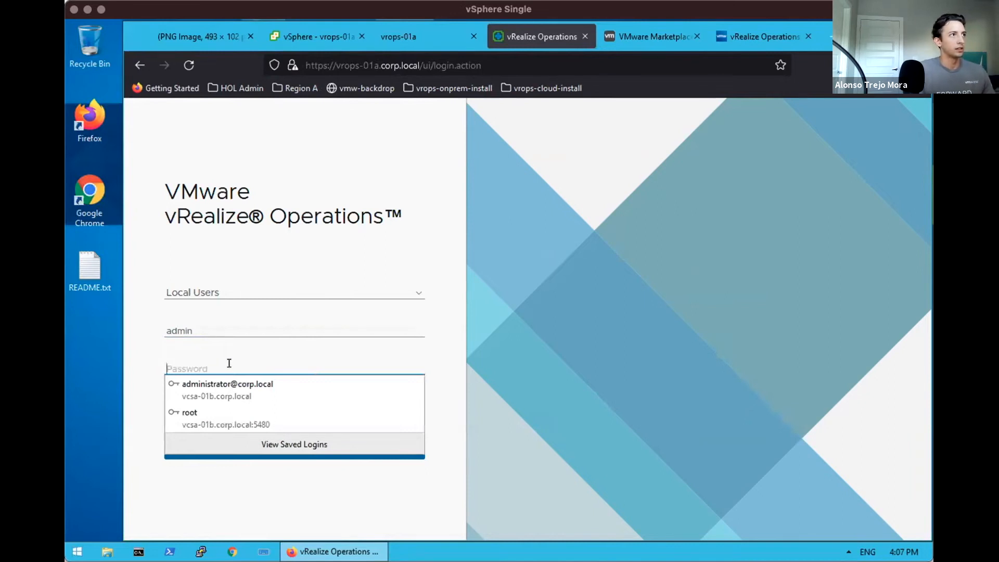
text(••••••••)
key(Return)
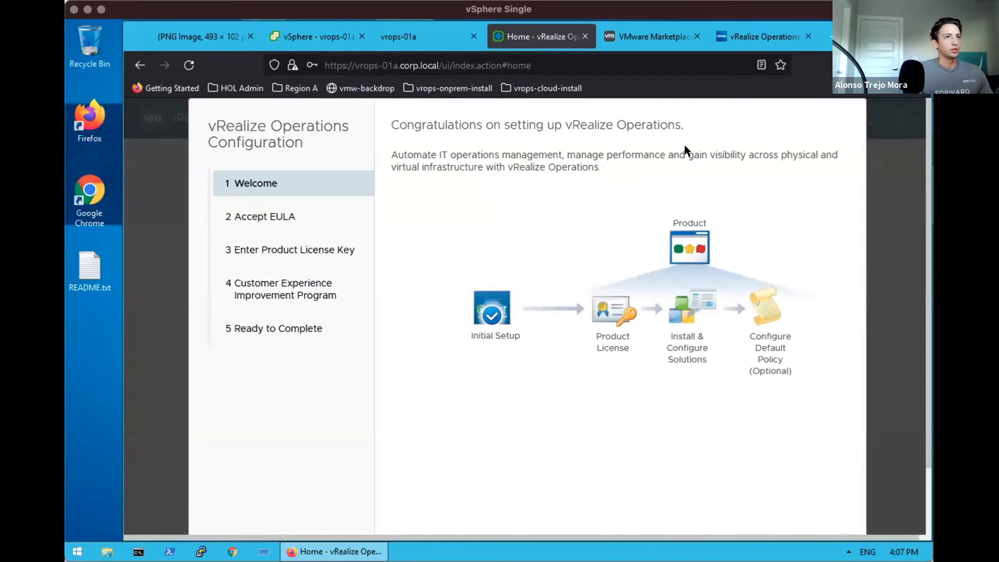
Zoom the browser page out to 90%
click(917, 65)
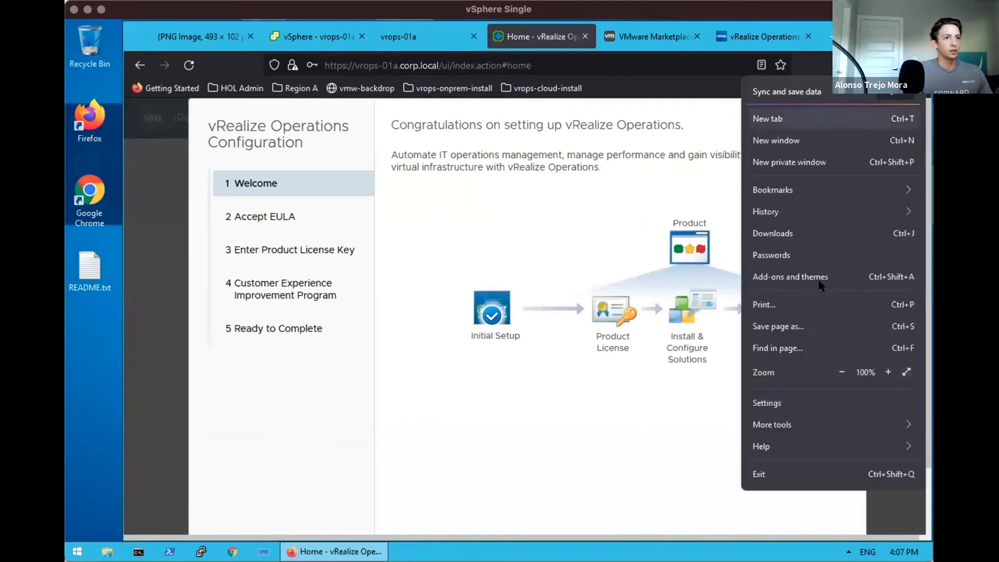
click(837, 367)
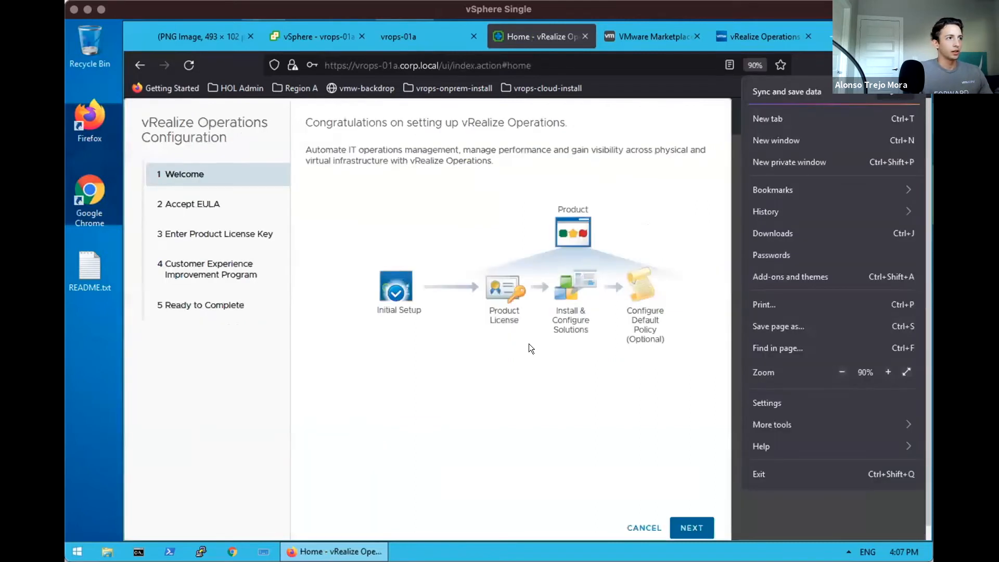
click(464, 344)
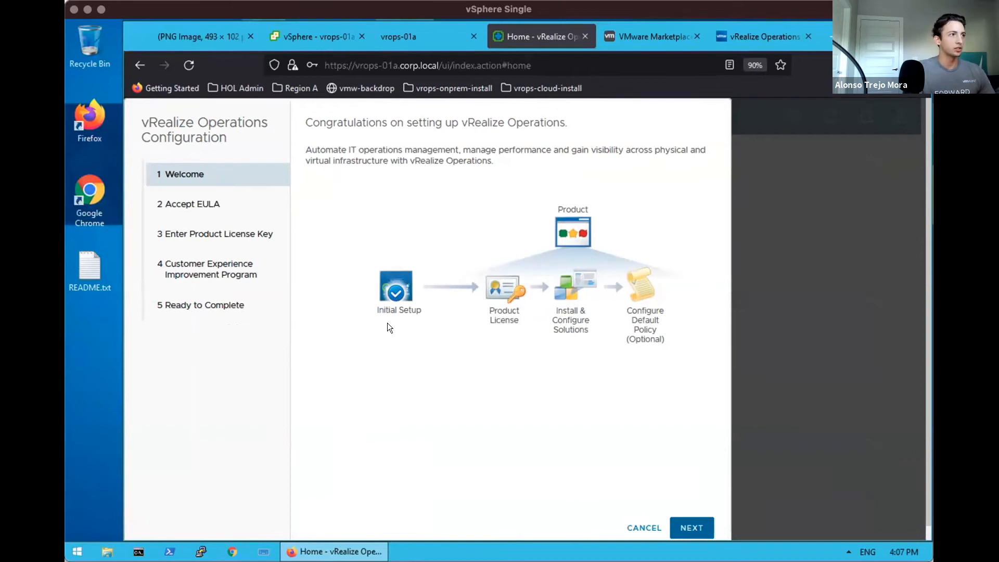
Accept the EULA, keep Product Evaluation licensing and CEIP, and finish the wizard
click(702, 527)
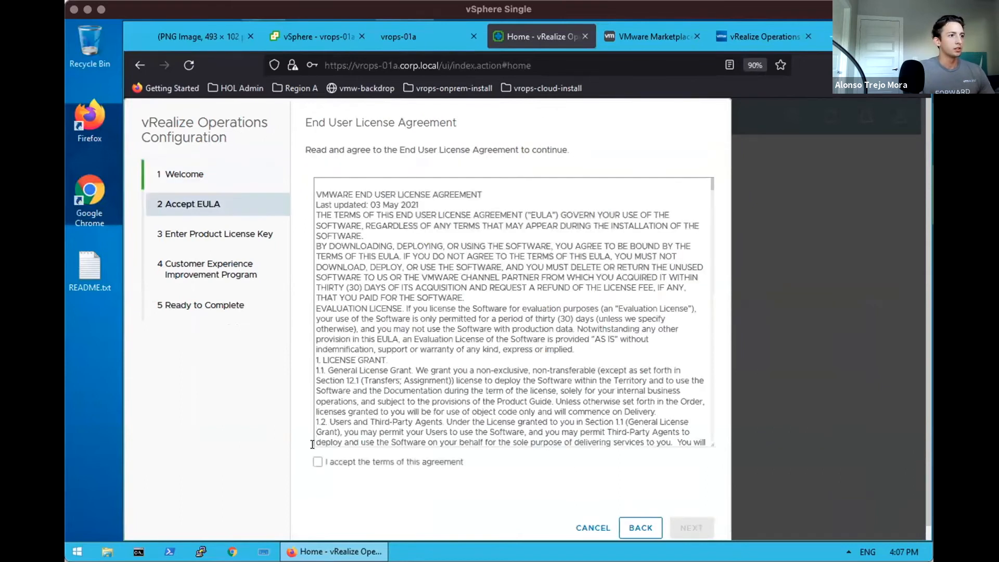
click(317, 461)
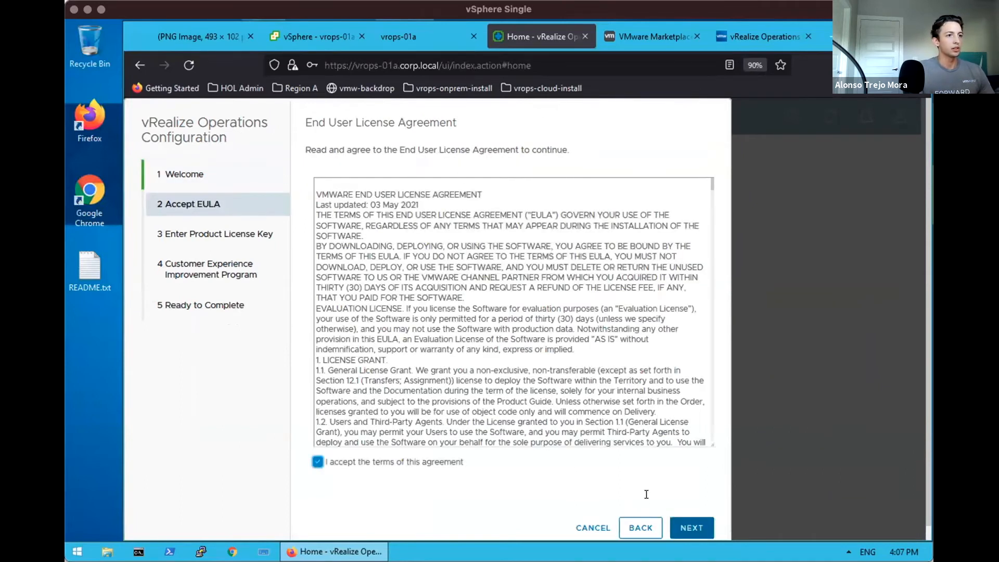
click(686, 527)
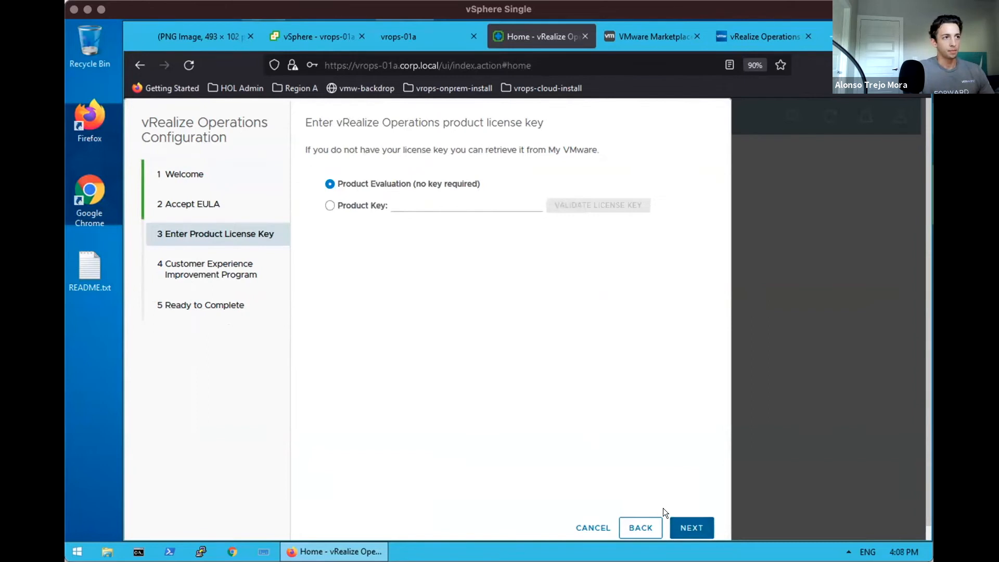
click(330, 205)
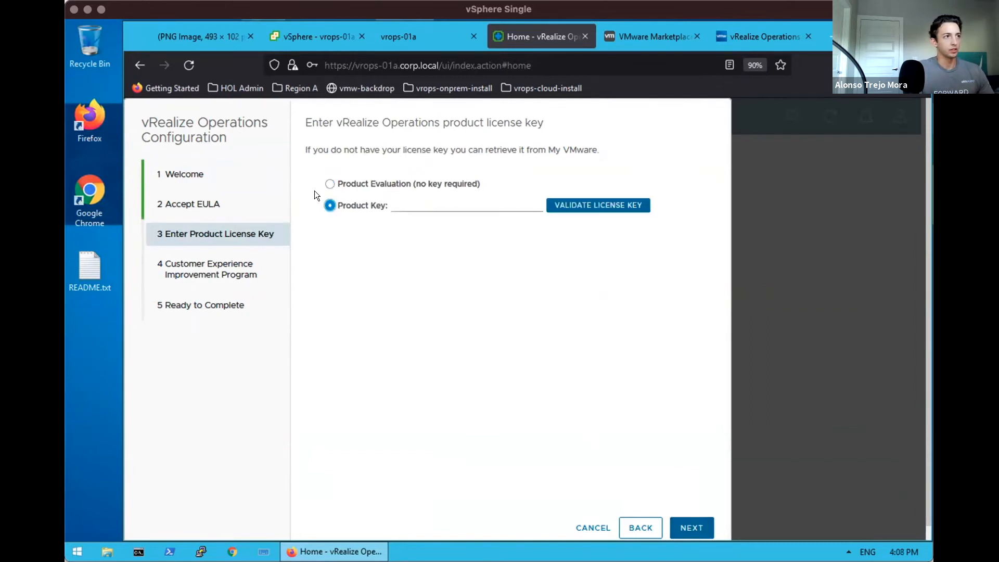
click(327, 184)
click(689, 524)
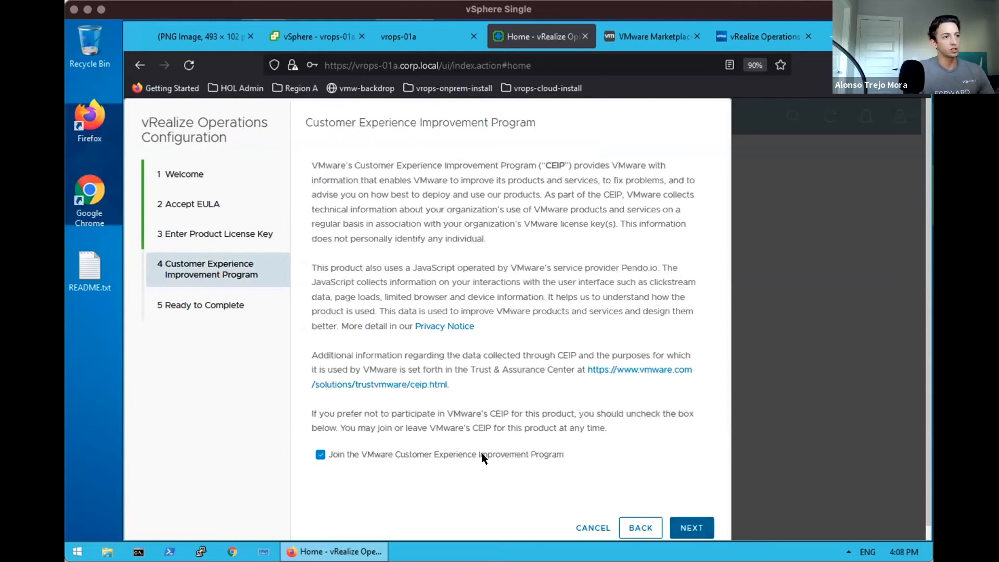
click(685, 526)
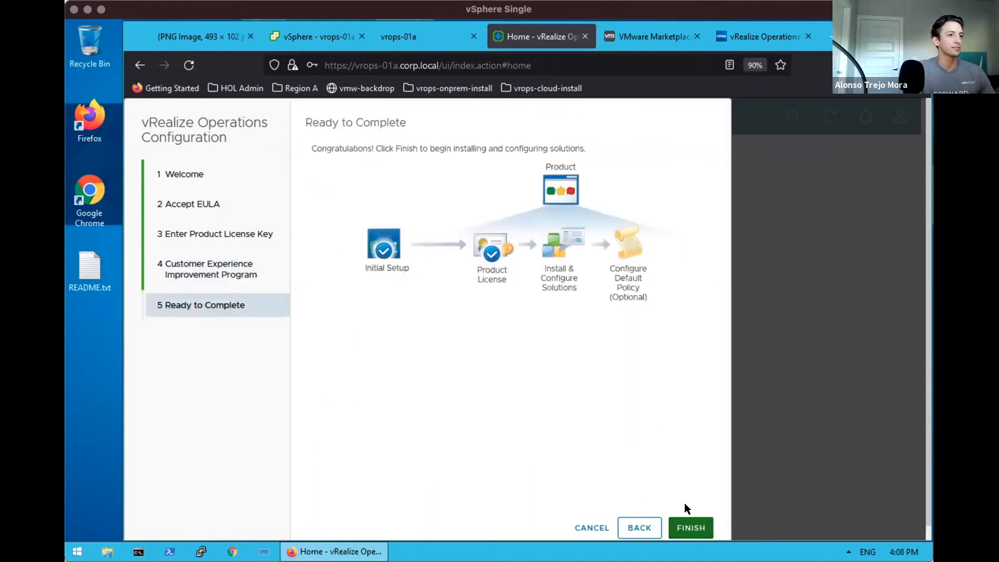
click(683, 521)
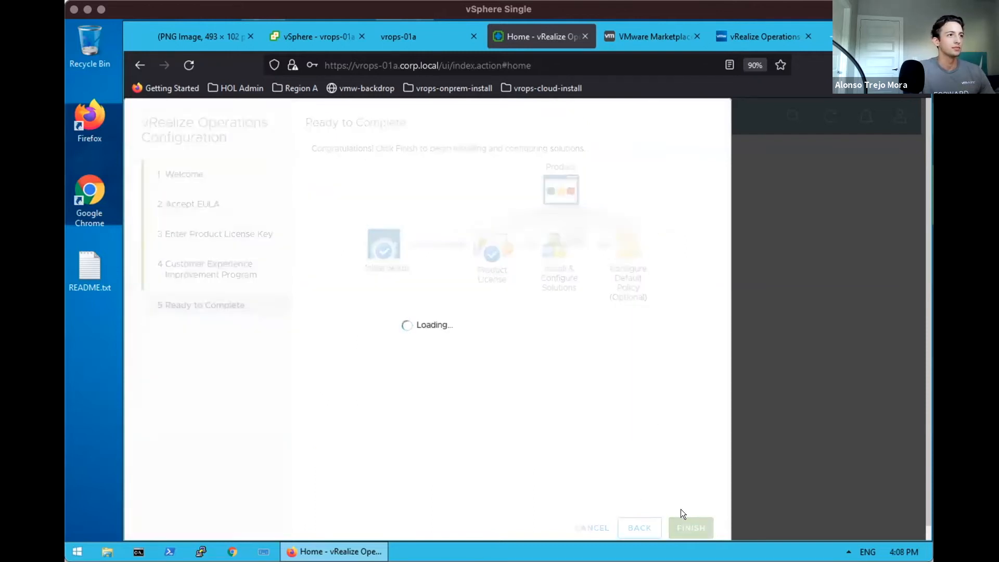
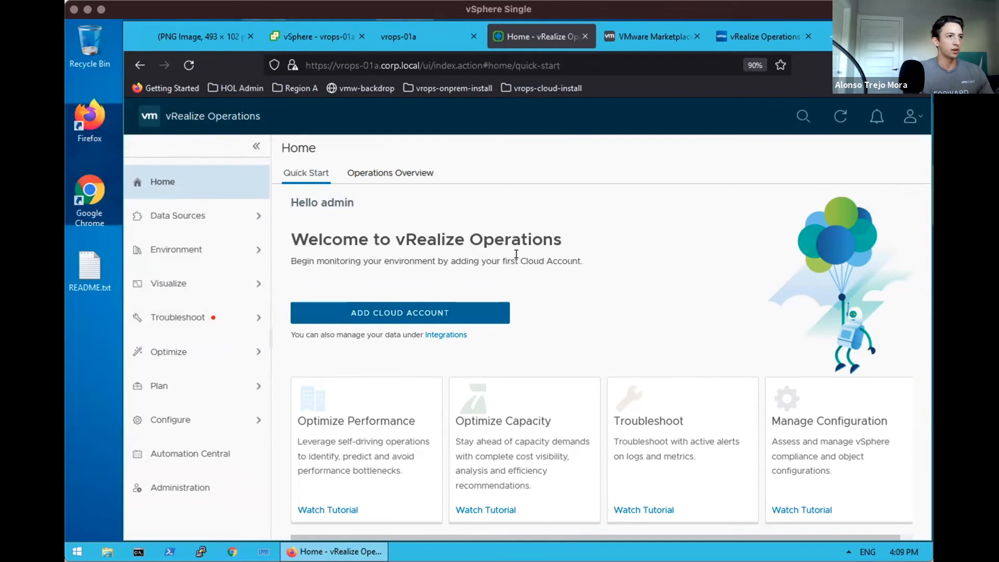
Open the Add Cloud Account type tiles (vCenter, AWS, NSX-T, vRealize Log Insight) and scroll through them
click(436, 313)
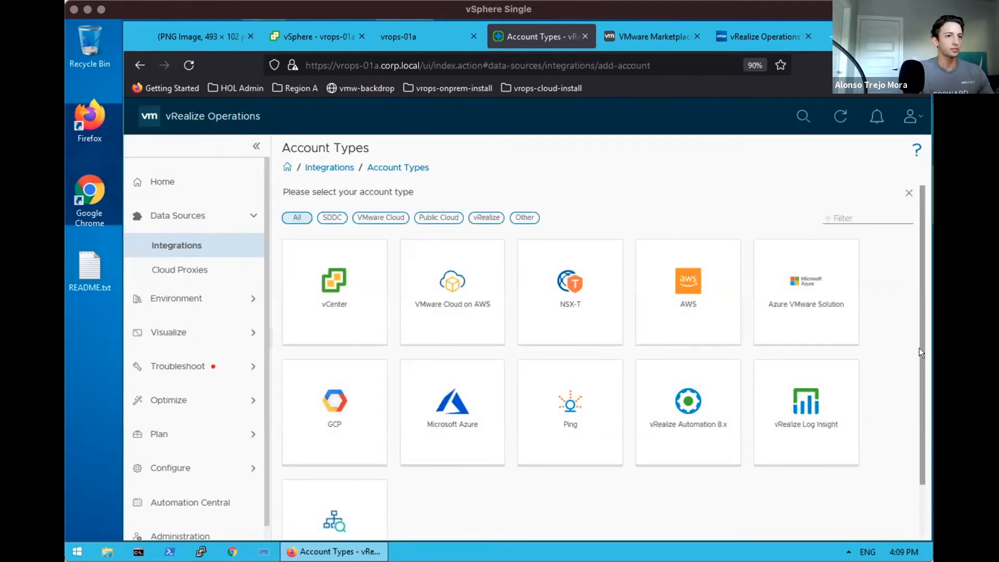
drag(920, 354, 920, 379)
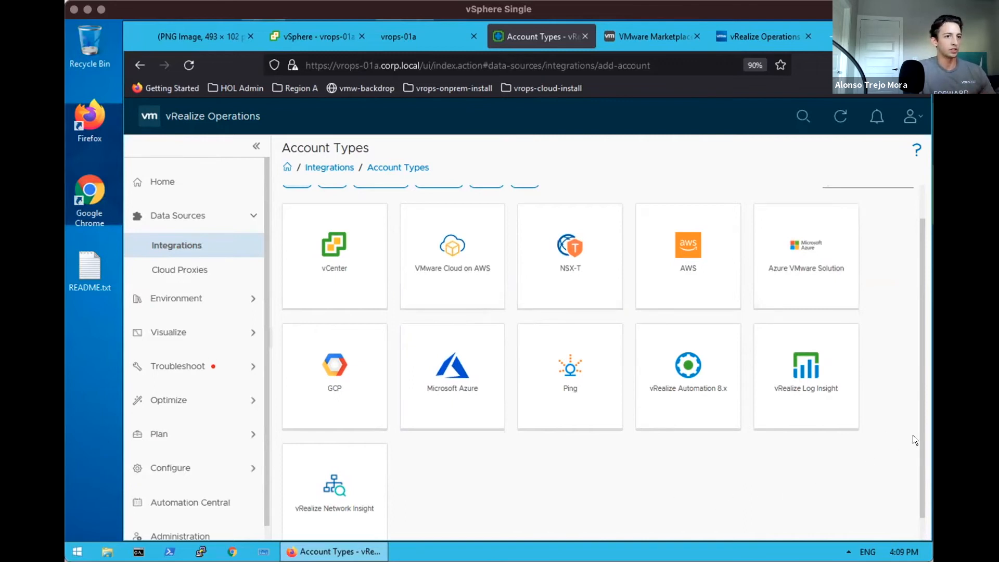
scroll(919, 458, down, 1)
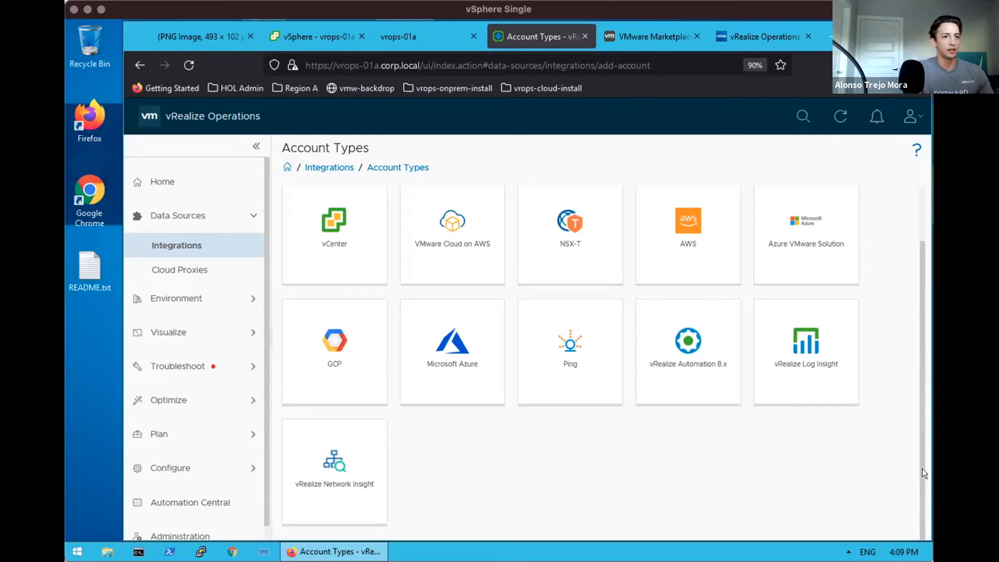
scroll(918, 400, up, 2)
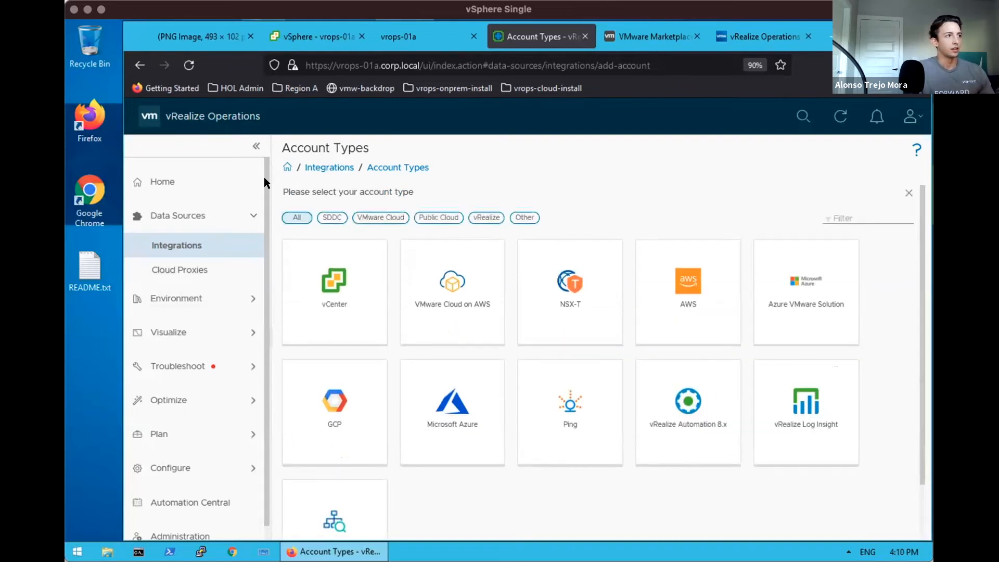
Start a vCenter account named vcsa-01a, then switch to the vSphere Client tab
click(338, 271)
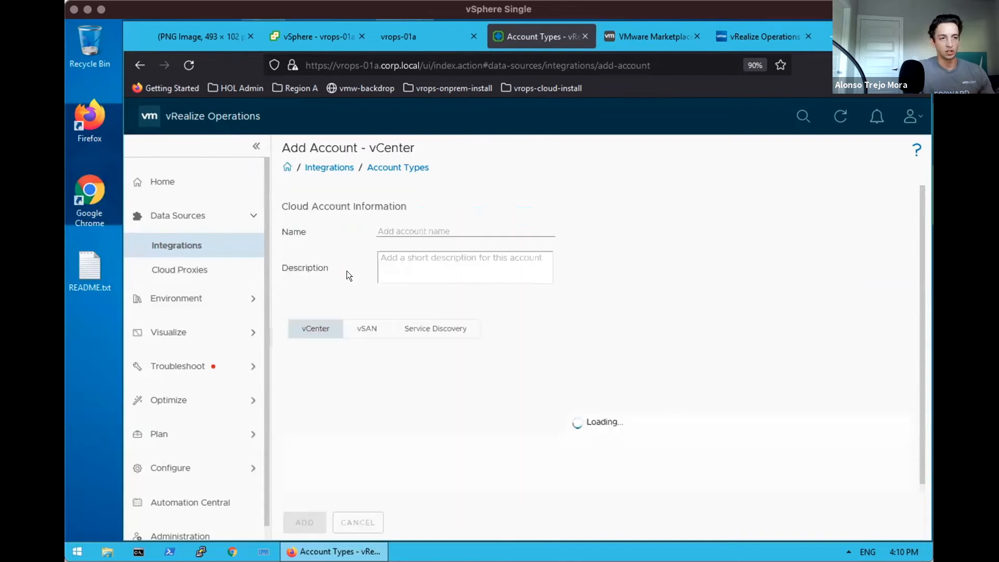
click(397, 231)
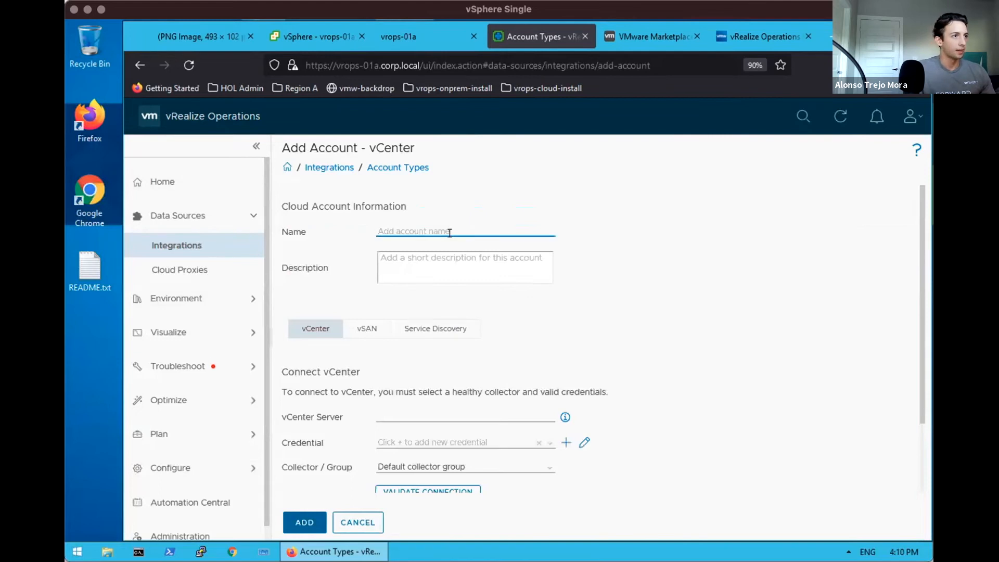
text(vcsa-01a)
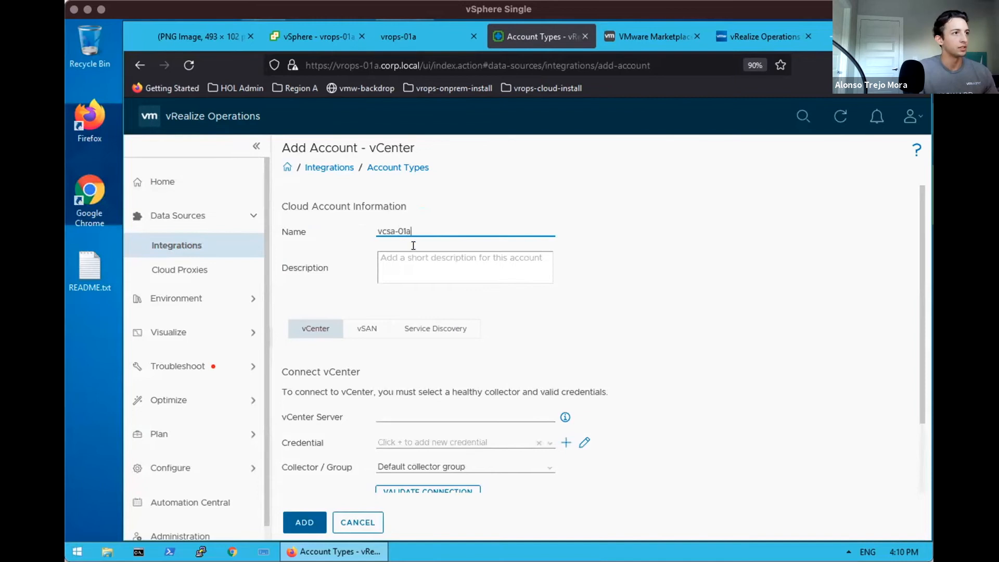
click(310, 34)
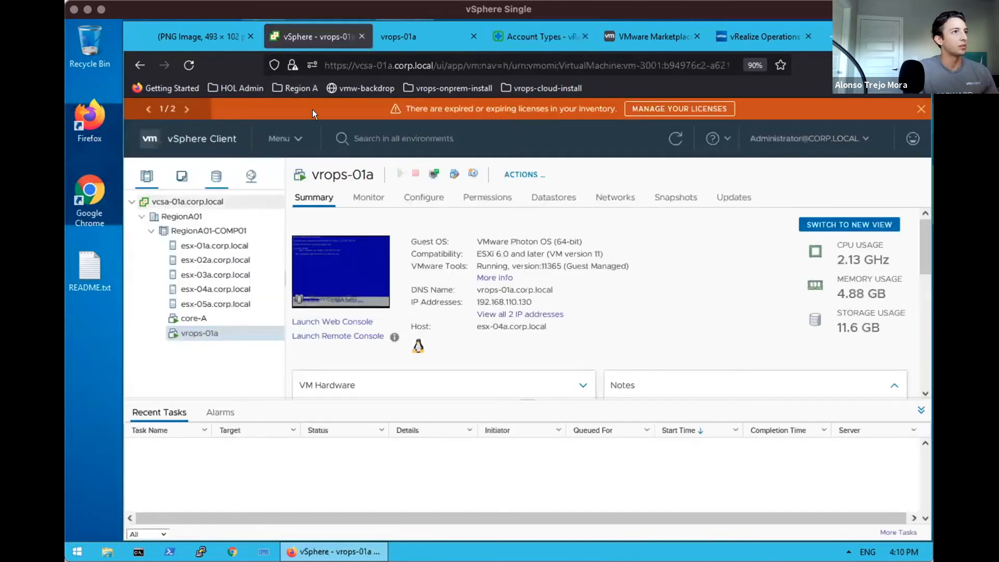
Read the vcsa-01a host name in the vSphere address bar and return to the account form
click(370, 63)
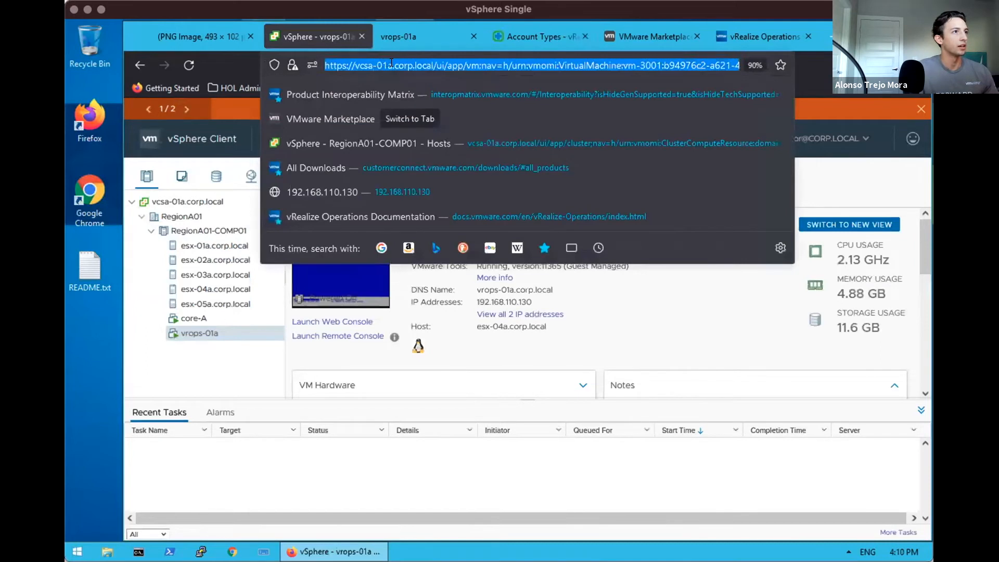
click(391, 63)
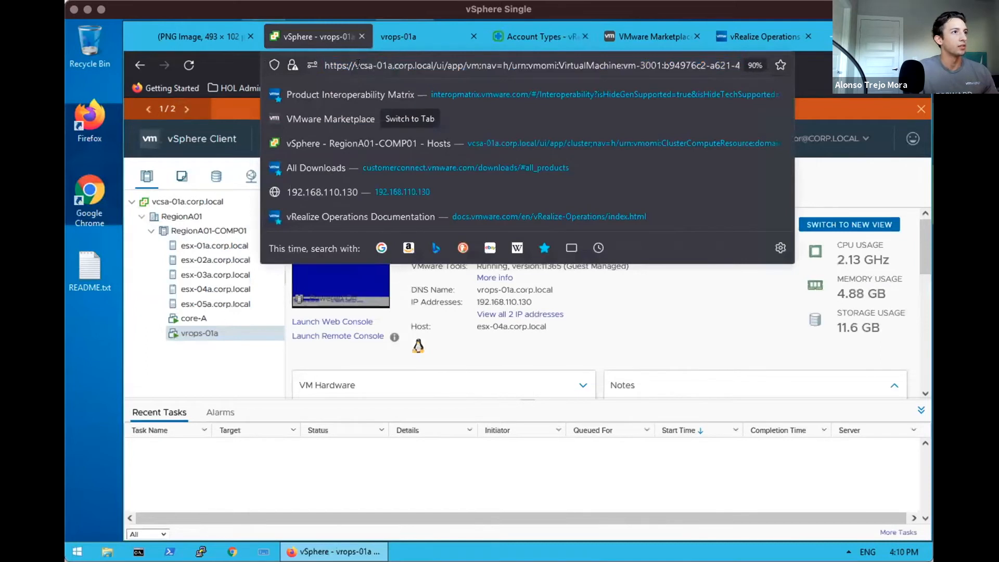
click(419, 30)
click(539, 31)
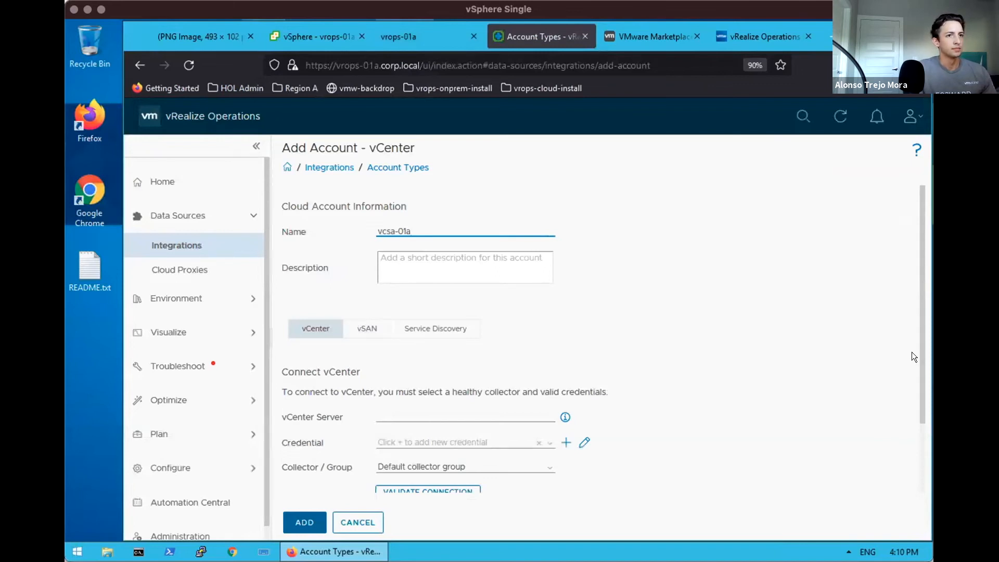
Enter vcsa-01a.corp.local as the account's vCenter Server address
drag(920, 358, 917, 428)
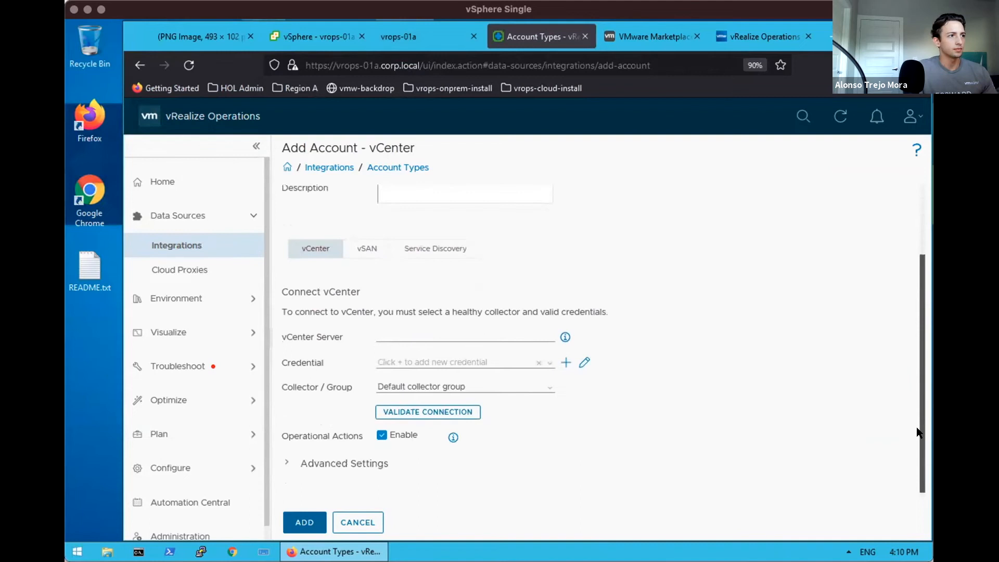
click(430, 335)
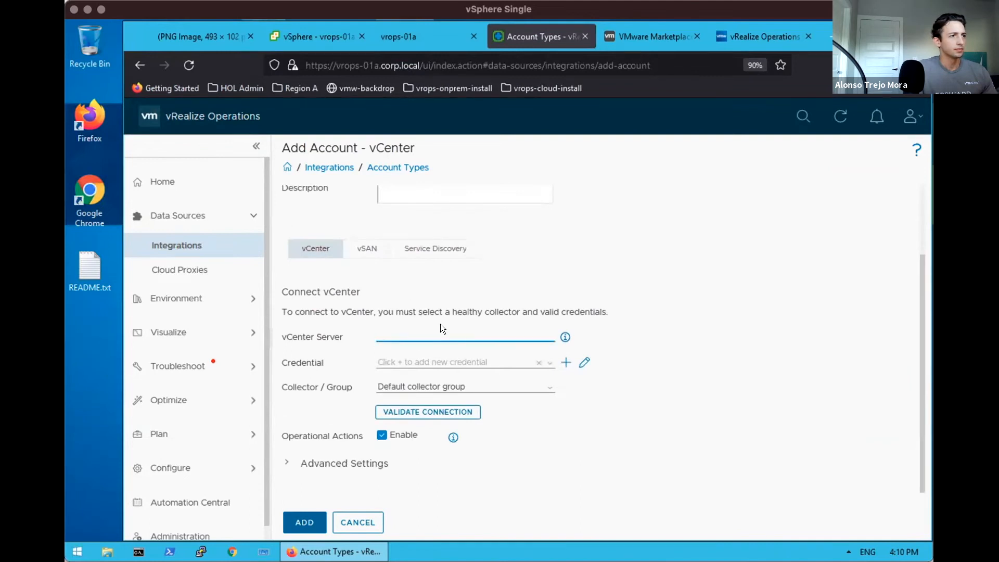
text(vcsa)
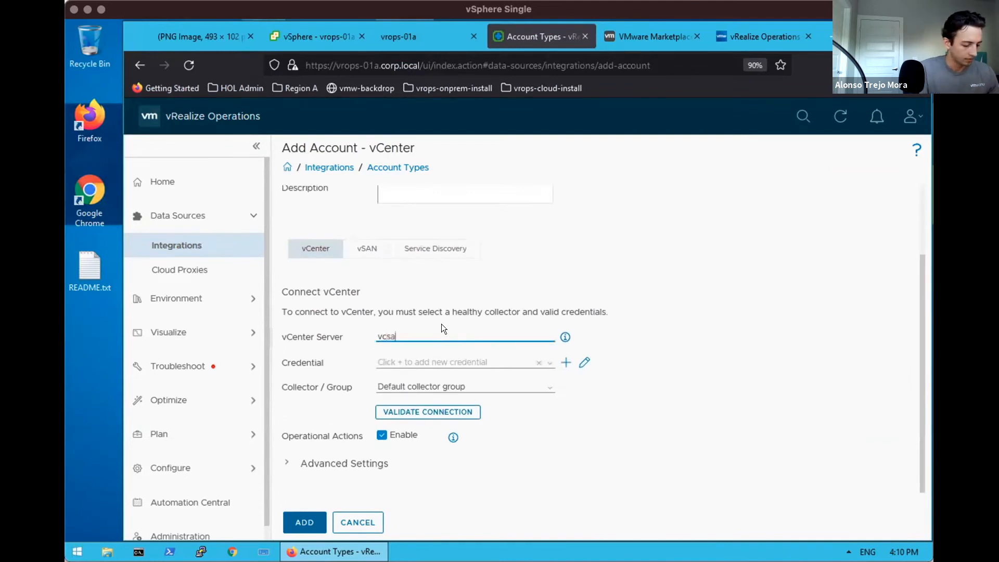
text(-01a.corp.local)
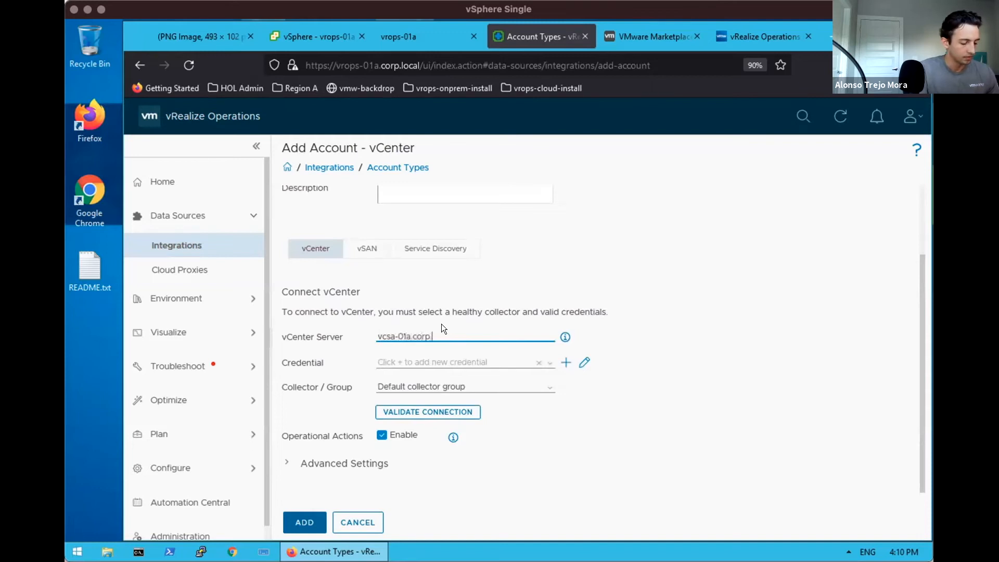
Add a new credential and enter the vSphere administrator account as its user name
click(565, 361)
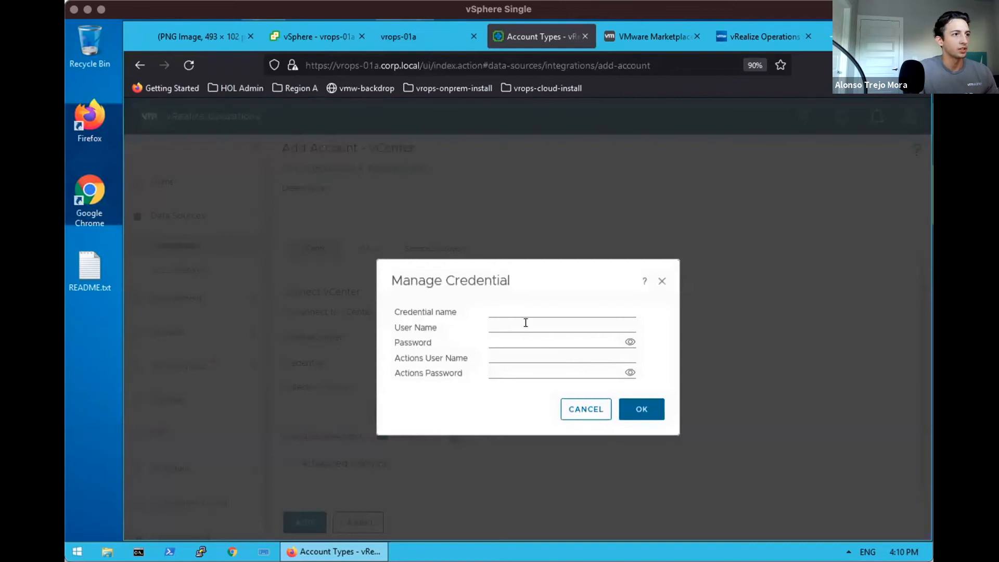
click(508, 309)
text(a)
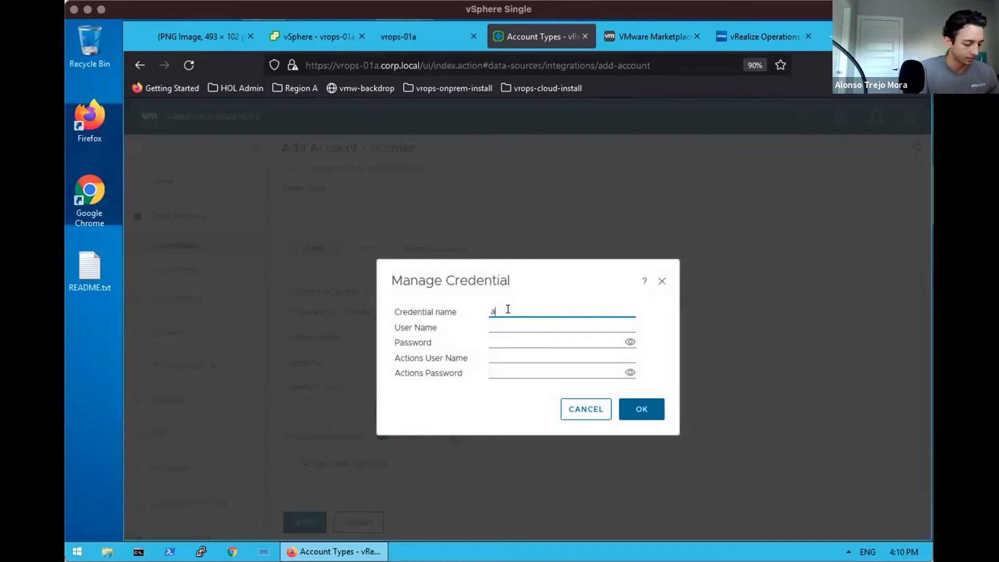
text(dministrator@)
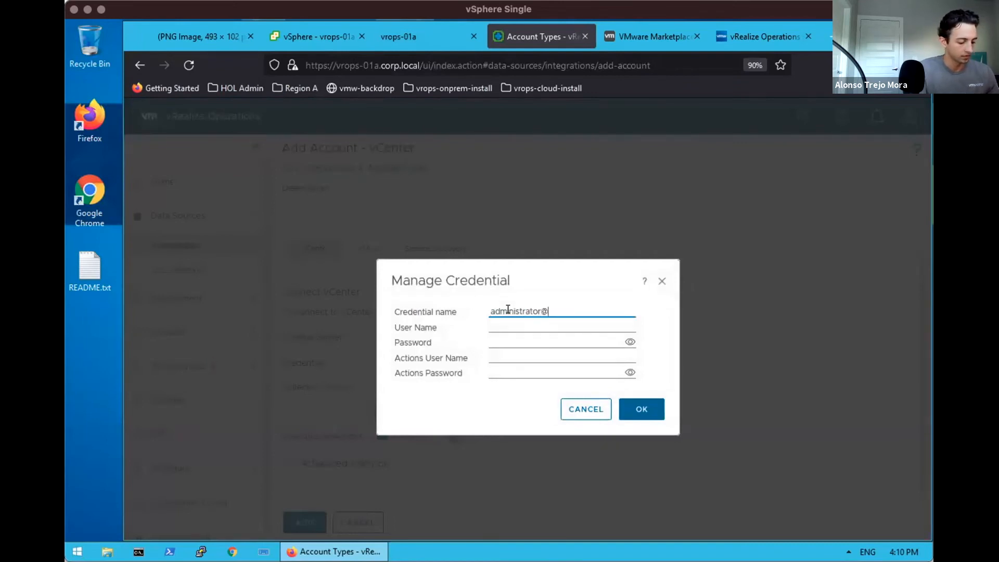
text(vsphere.local)
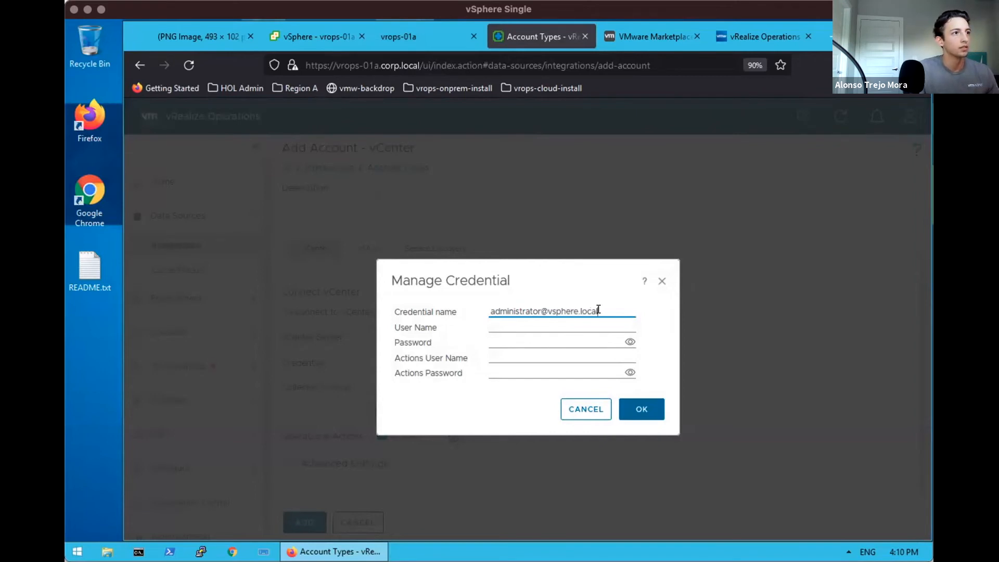
drag(598, 311, 490, 310)
key(ctrl+c)
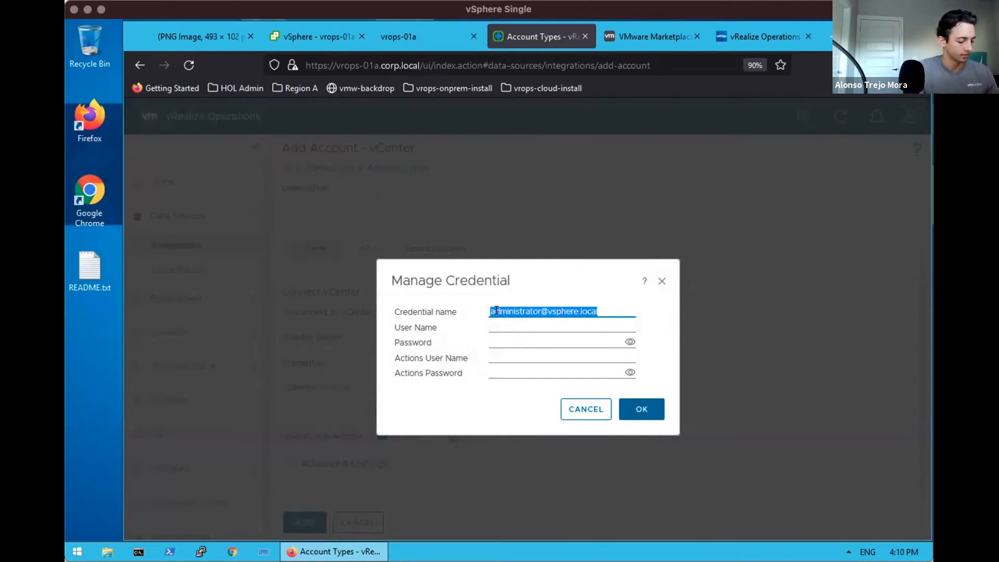
key(BackSpace)
click(540, 319)
key(ctrl+v)
Type the credential name as admin_auth_vcsa-01a
click(521, 310)
text(adm)
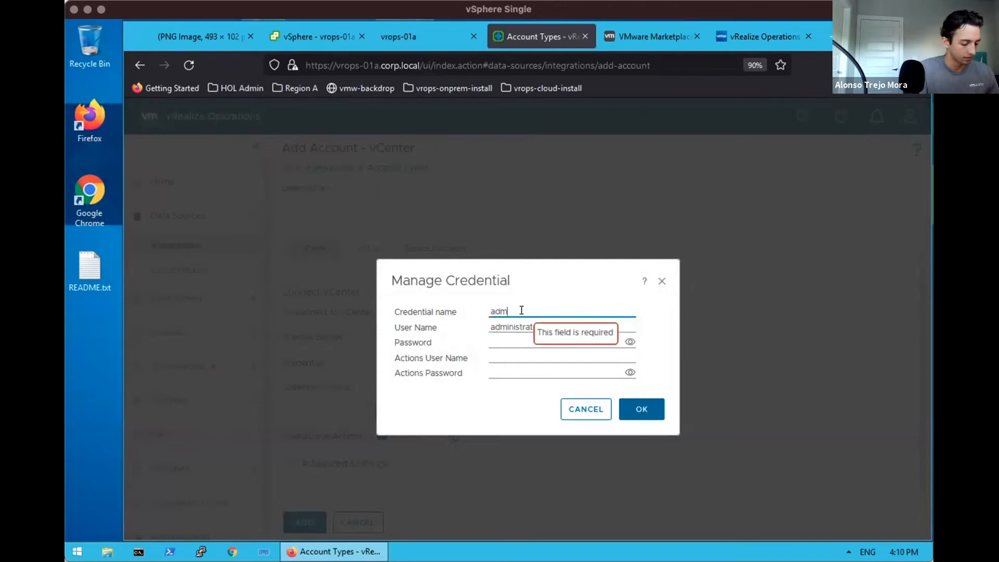
text(in-auth-)
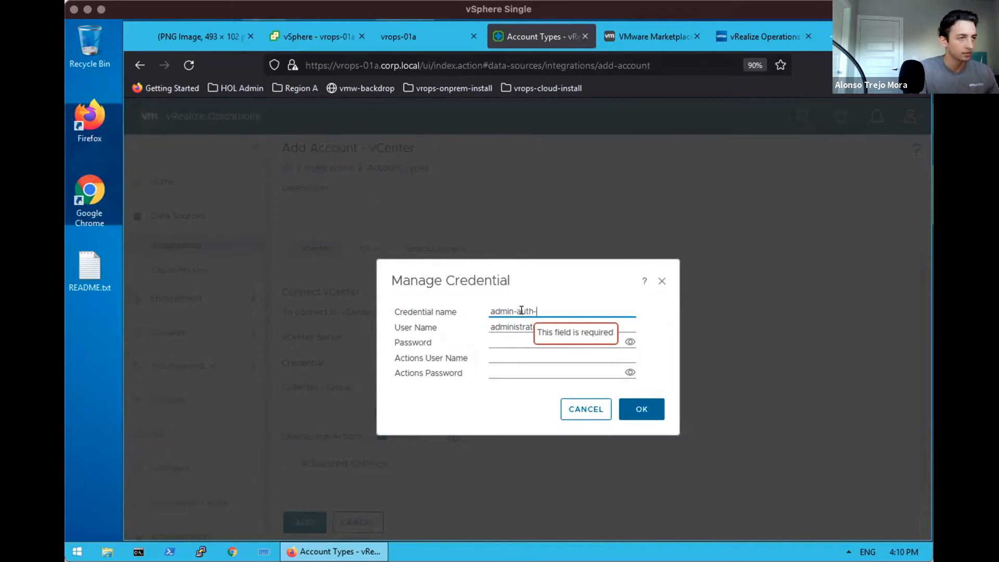
text(vc)
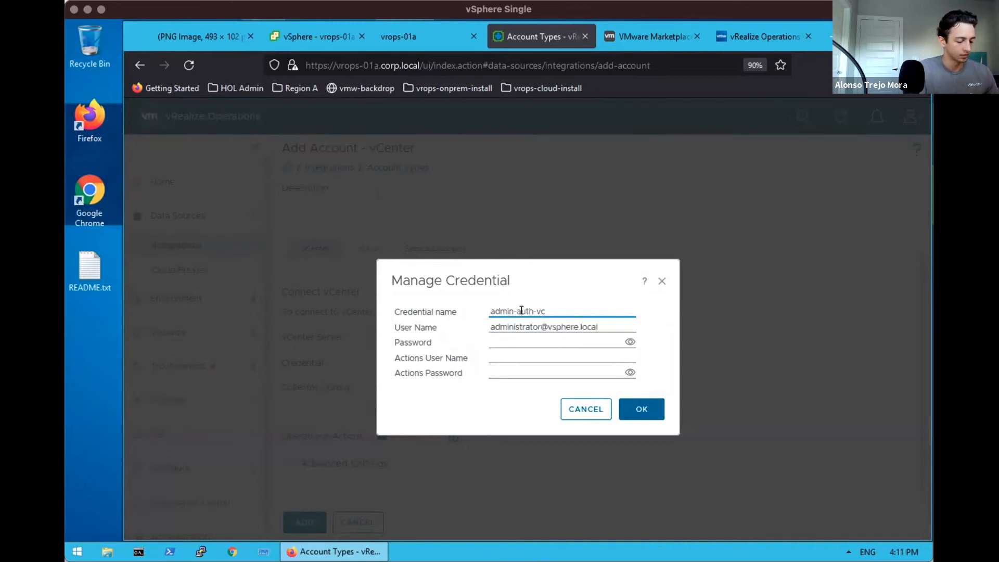
text(sa-0)
key(BackSpace)
text(-01a)
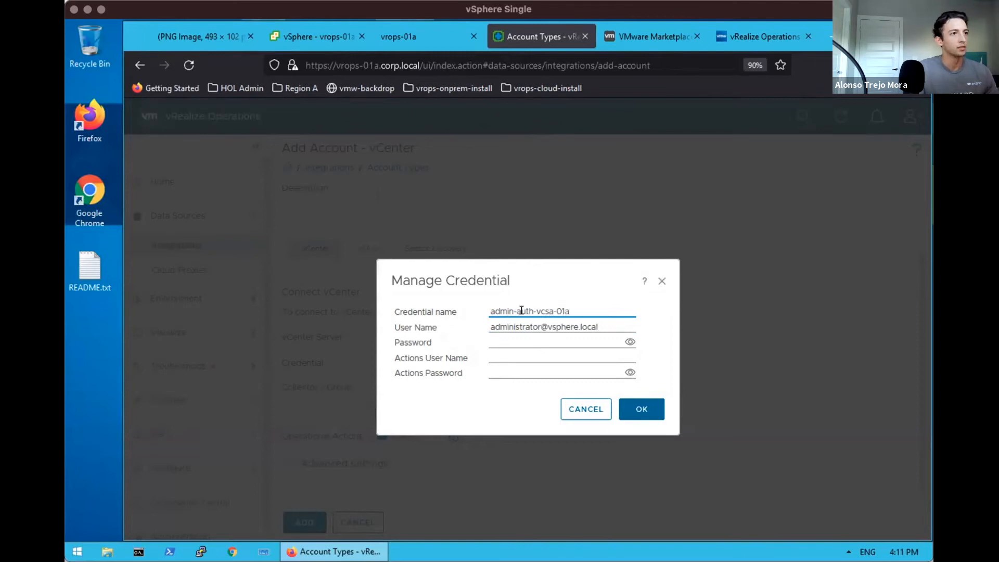
click(516, 311)
key(BackSpace)
text(_)
click(536, 310)
key(BackSpace)
text(_)
Rename the credential to vcsa-01a_admin_auth and enter the administrator's password
drag(539, 311, 592, 310)
key(BackSpace)
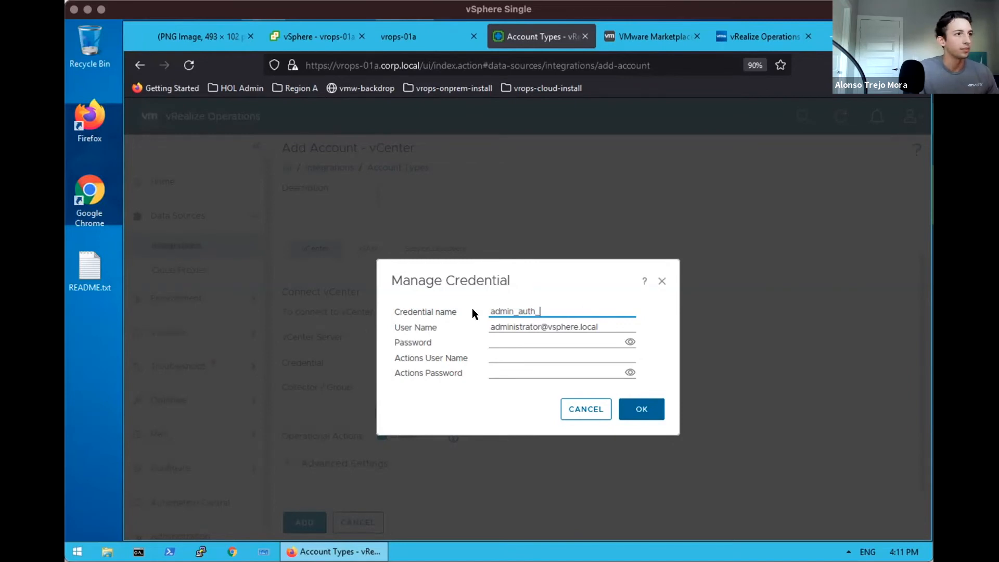
click(489, 311)
text(vcsa-01a_)
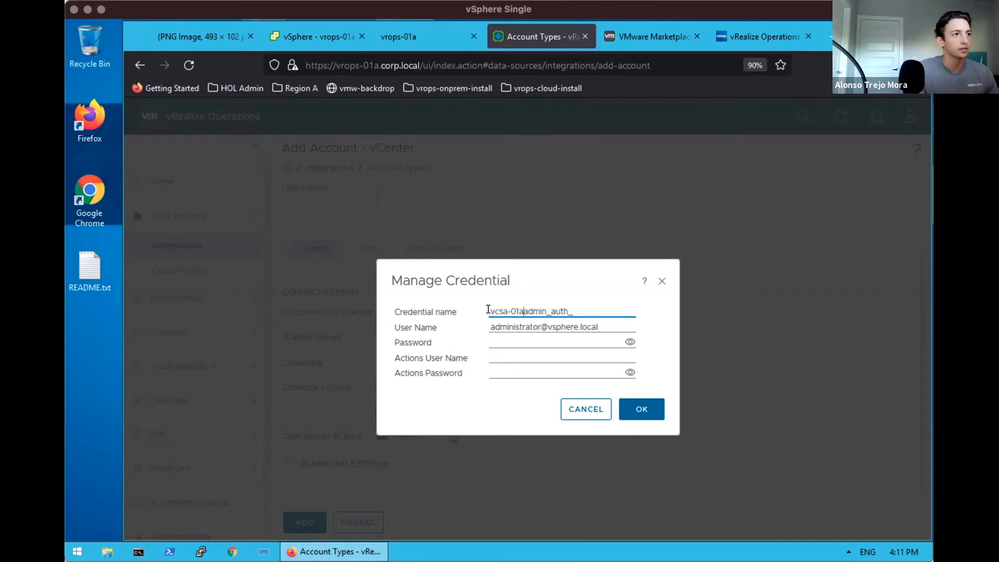
key(BackSpace)
click(542, 336)
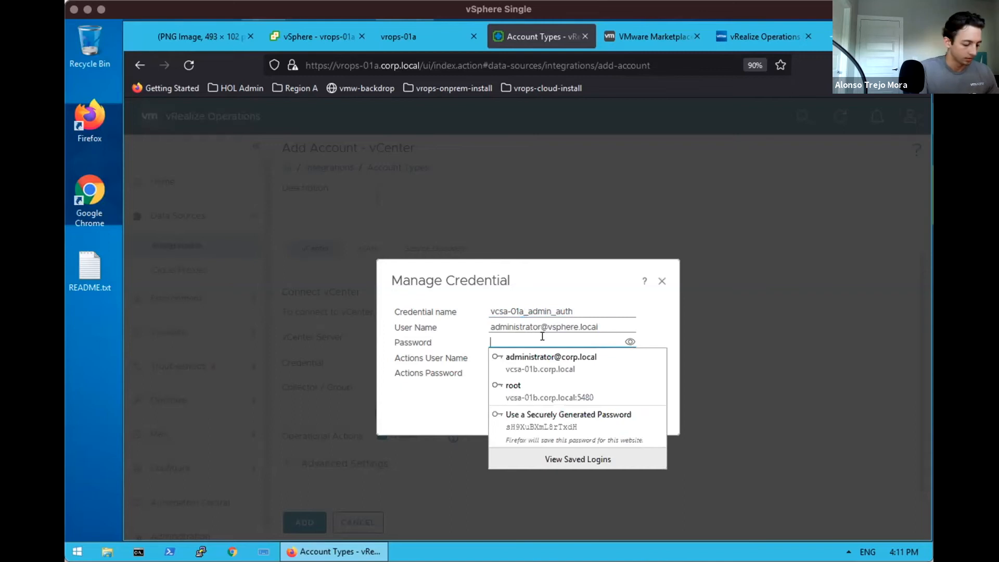
text(VMware1!)
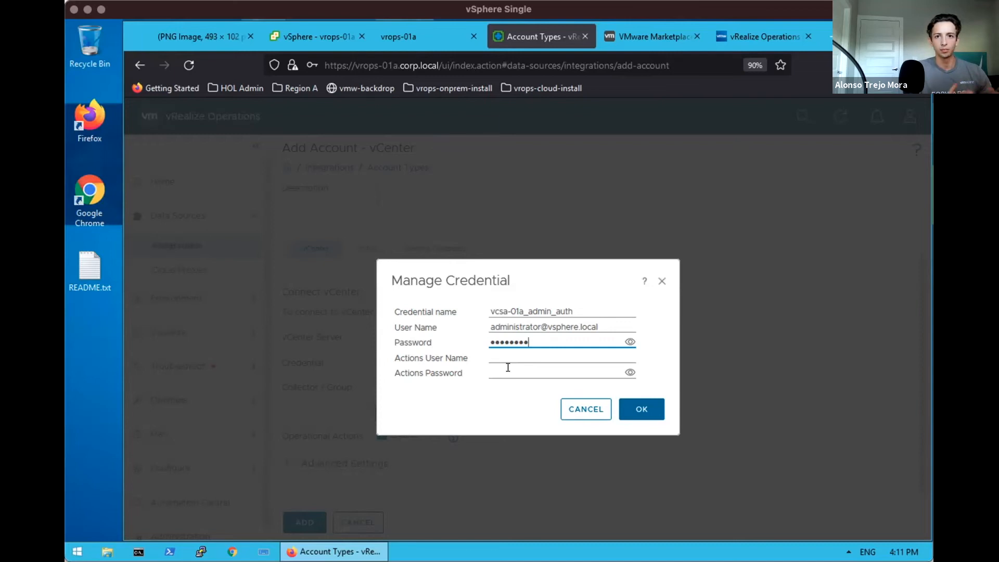
Save the credential, validate the connection to vcsa-01a.corp.local and accept its certificate
click(647, 408)
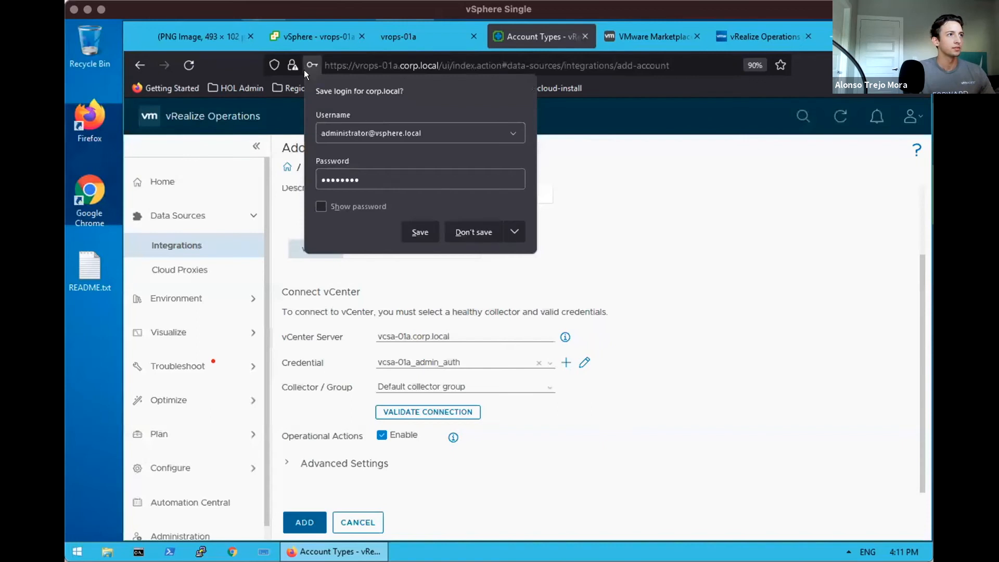
click(311, 65)
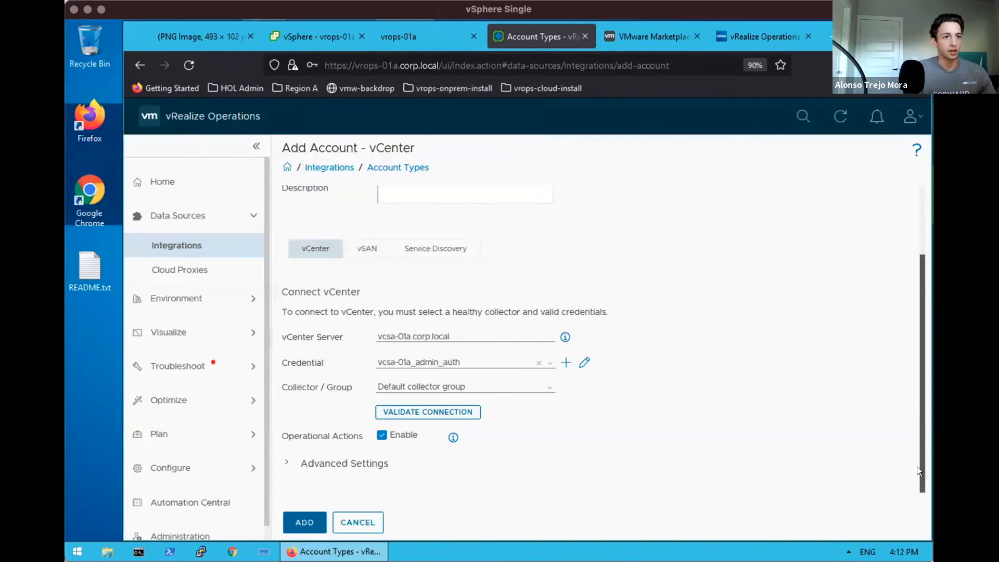
click(450, 412)
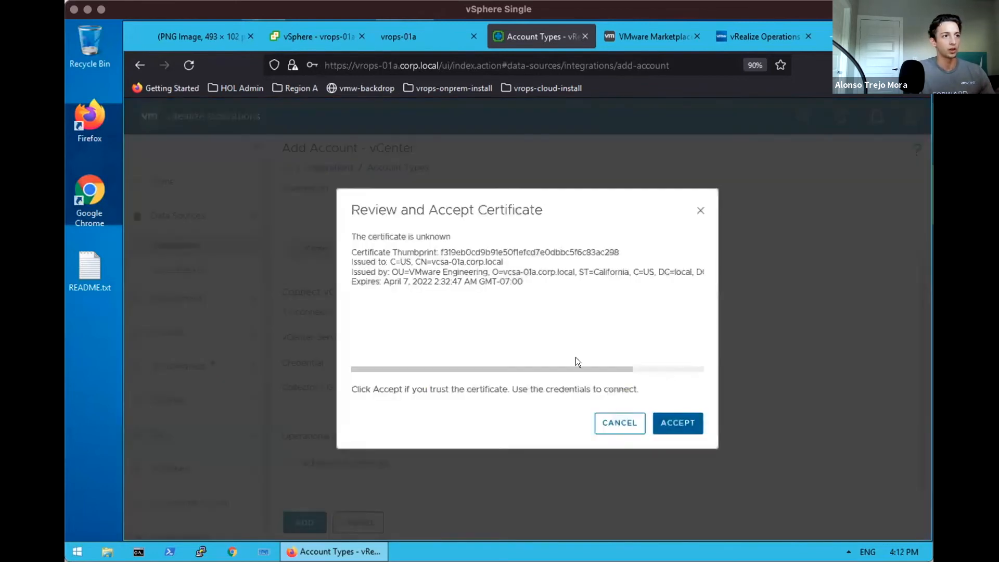
drag(572, 366, 672, 364)
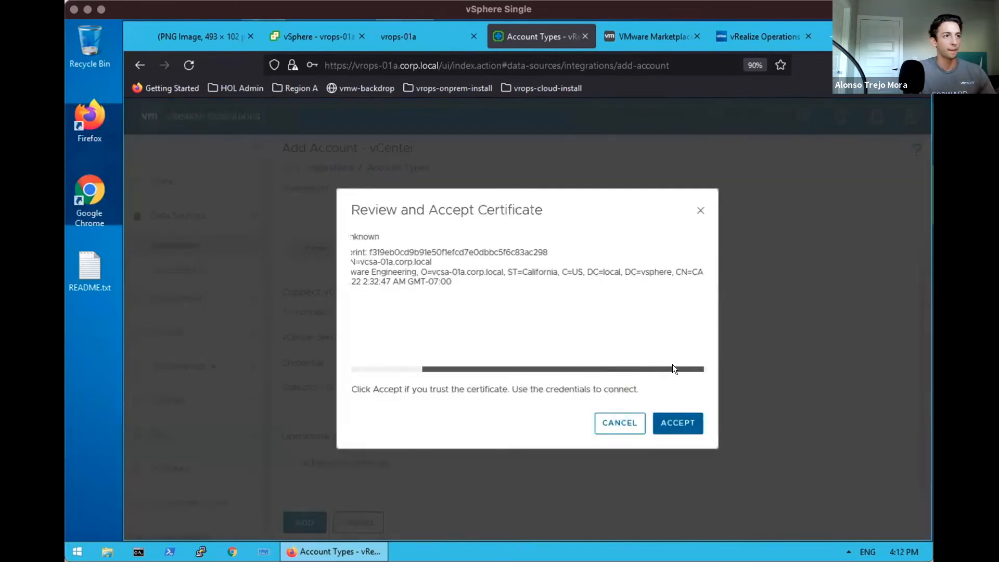
click(673, 413)
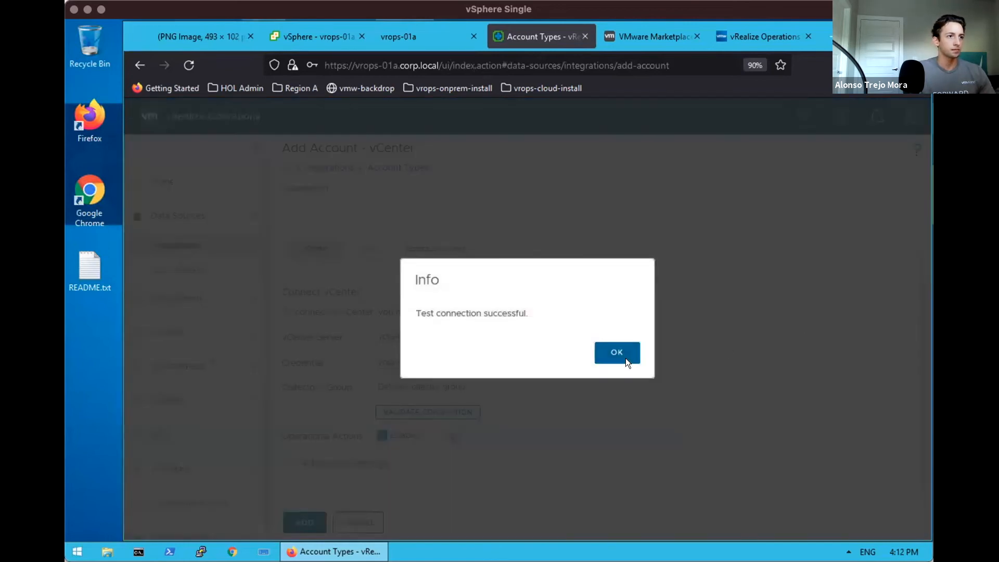
click(626, 358)
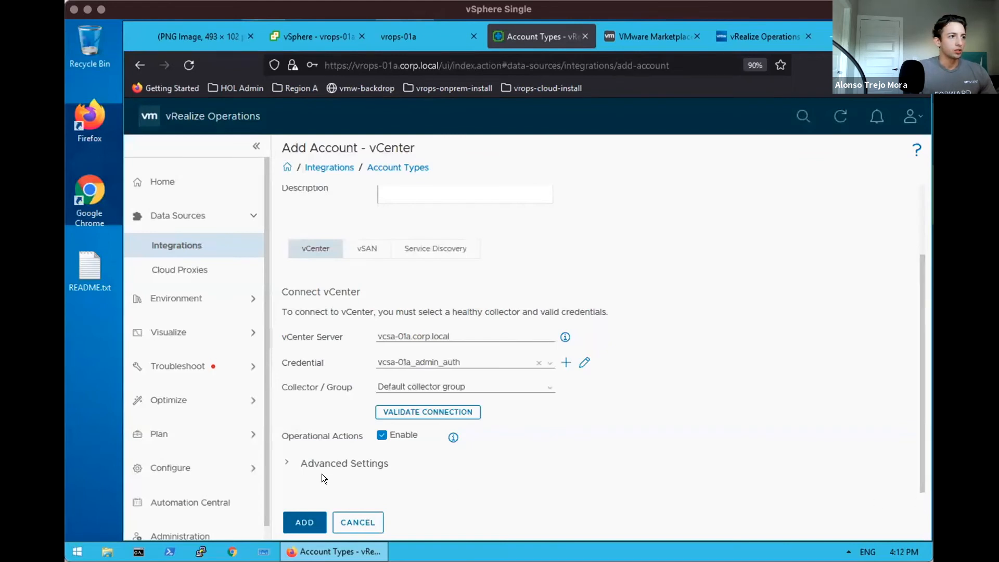
Expand Advanced Settings and review Auto Discovery, Cloud Type (Private Cloud) and Predictive DRS descriptions
click(288, 463)
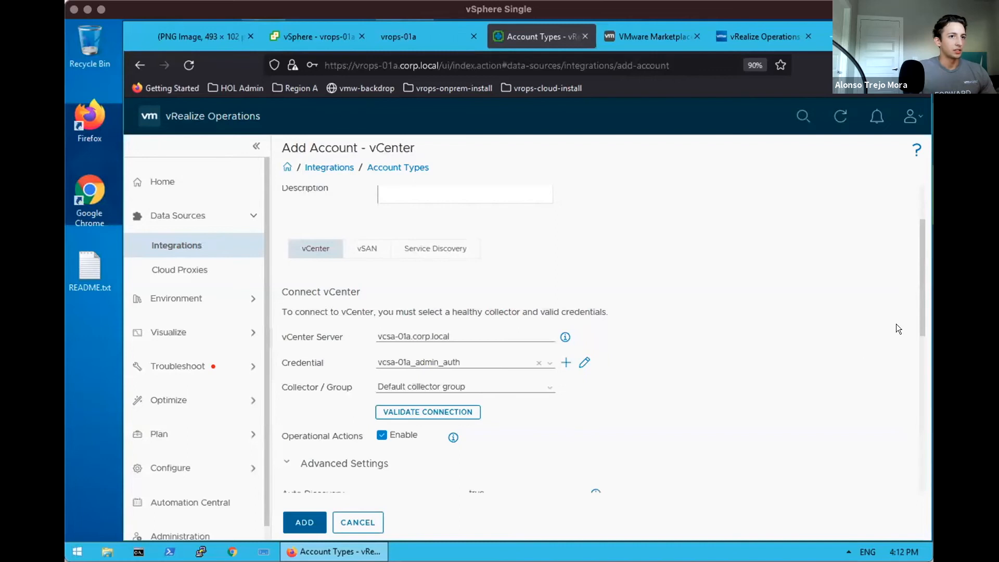
drag(920, 315, 919, 429)
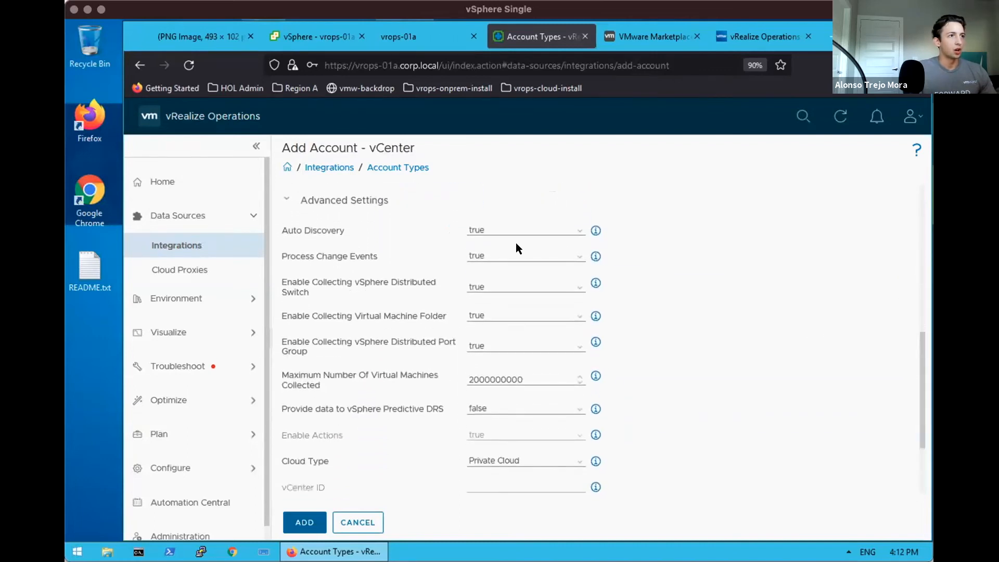
mouse_move(596, 231)
mouse_move(596, 255)
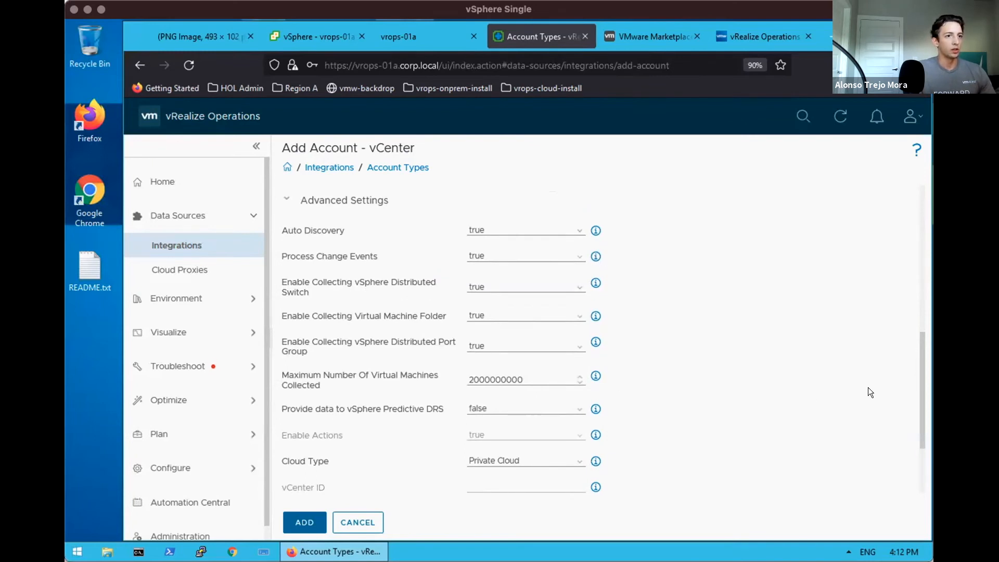
drag(919, 380, 917, 410)
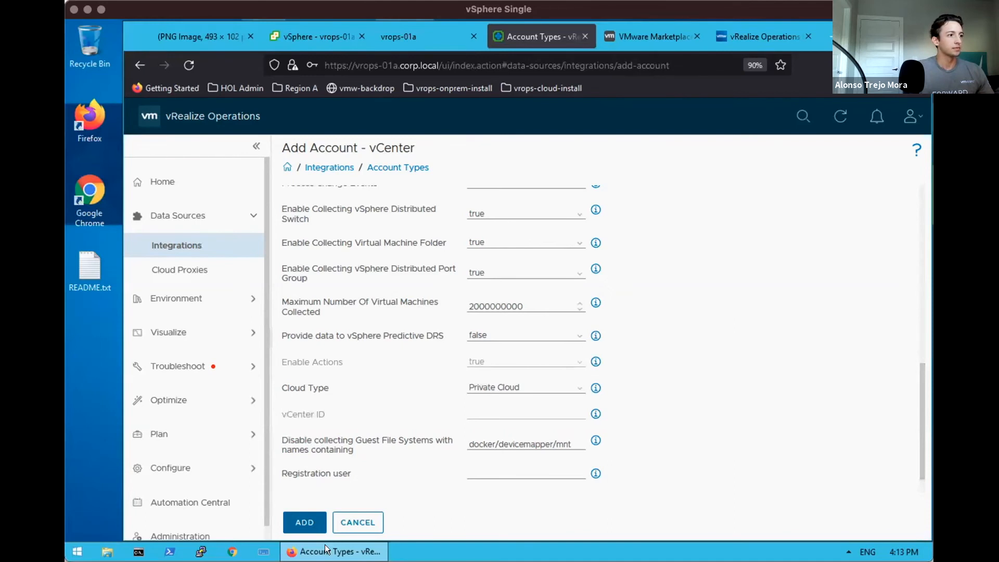
Add the vcsa-01a account and confirm overriding its existing vRealize Operations registration
click(305, 522)
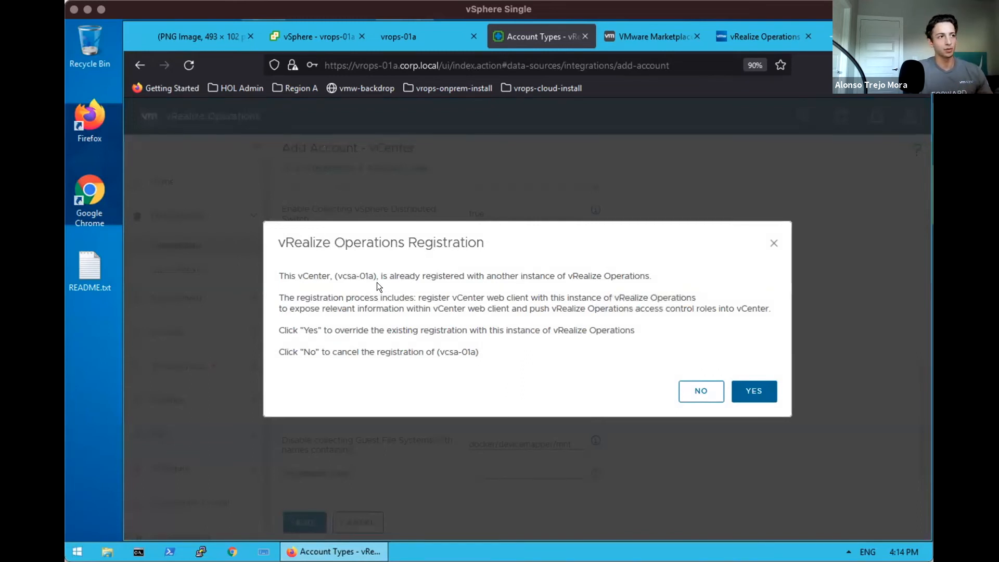
click(751, 393)
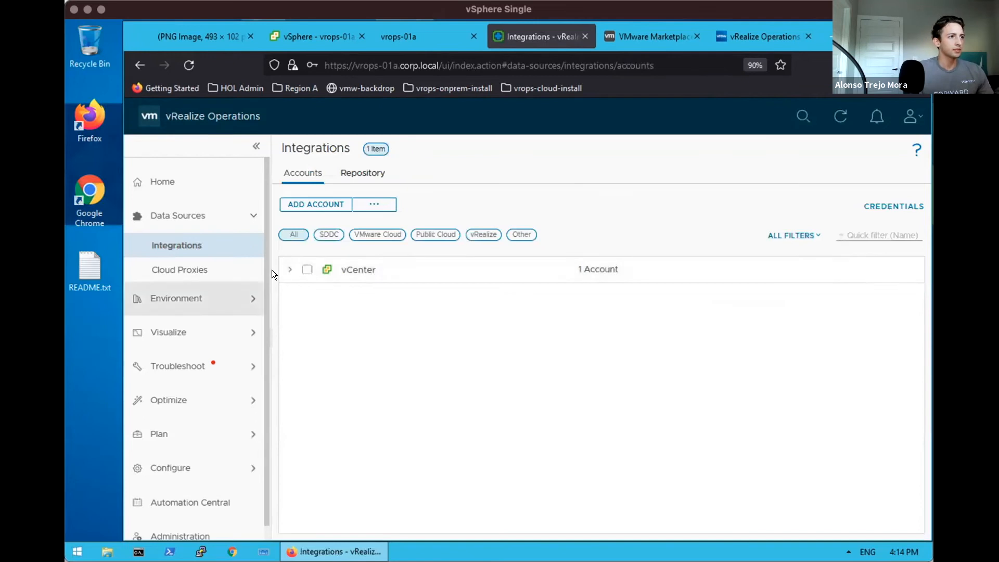
Expand the vCenter accounts to confirm vcsa-01a shows status OK, then go to the vrops-01a console
click(290, 269)
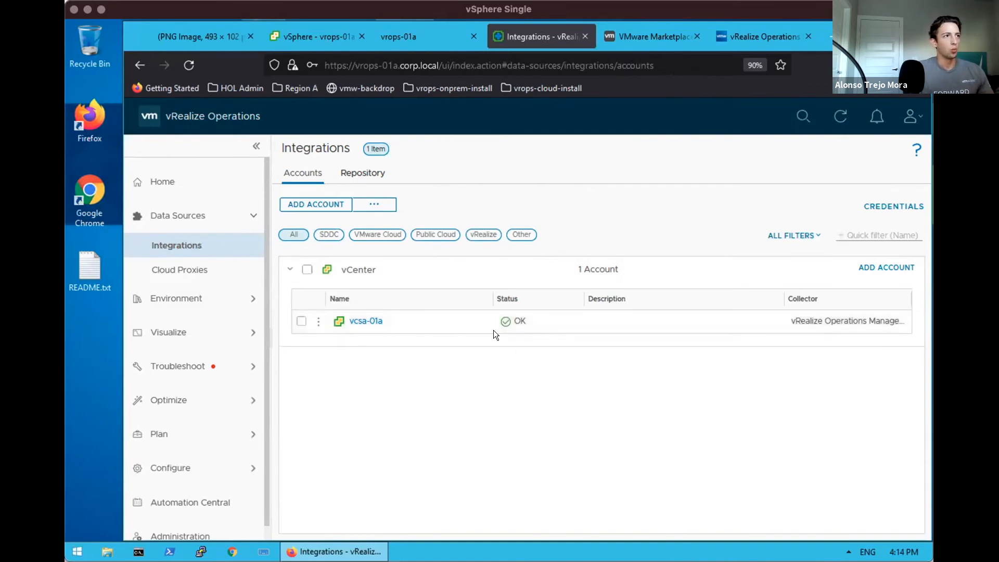
click(410, 36)
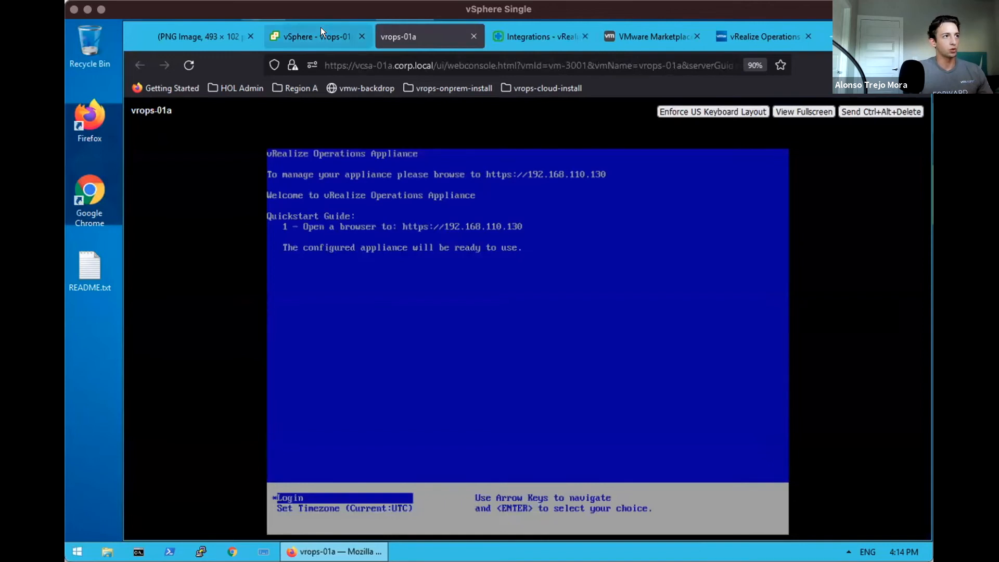
Log in to the vrops-01a appliance console as root and set a new password
click(311, 36)
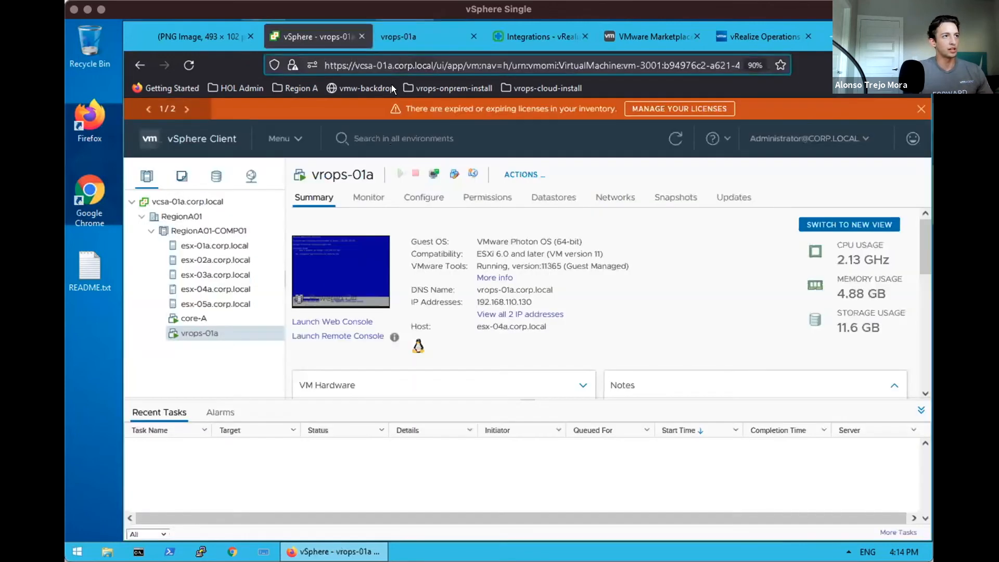
click(399, 37)
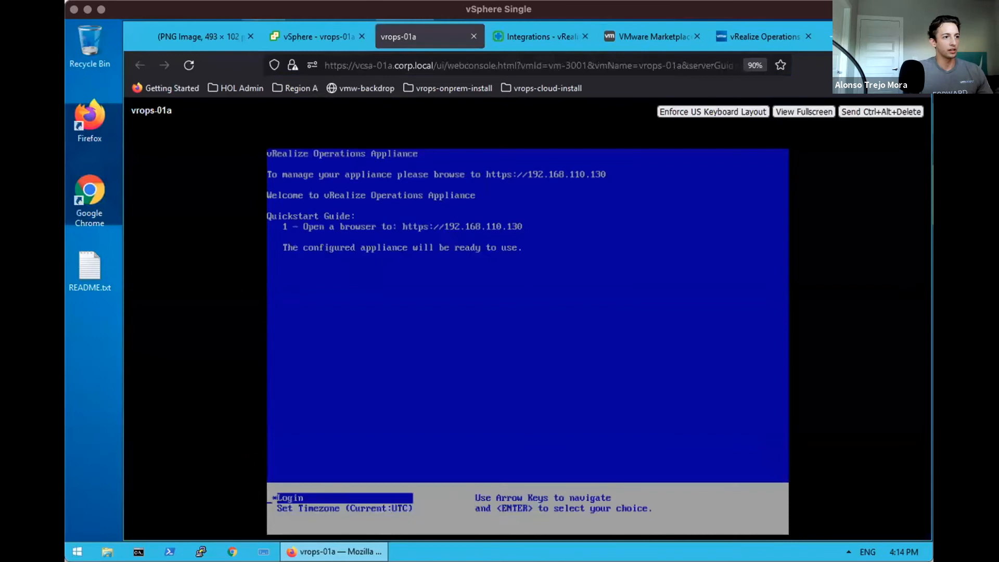
key(Return)
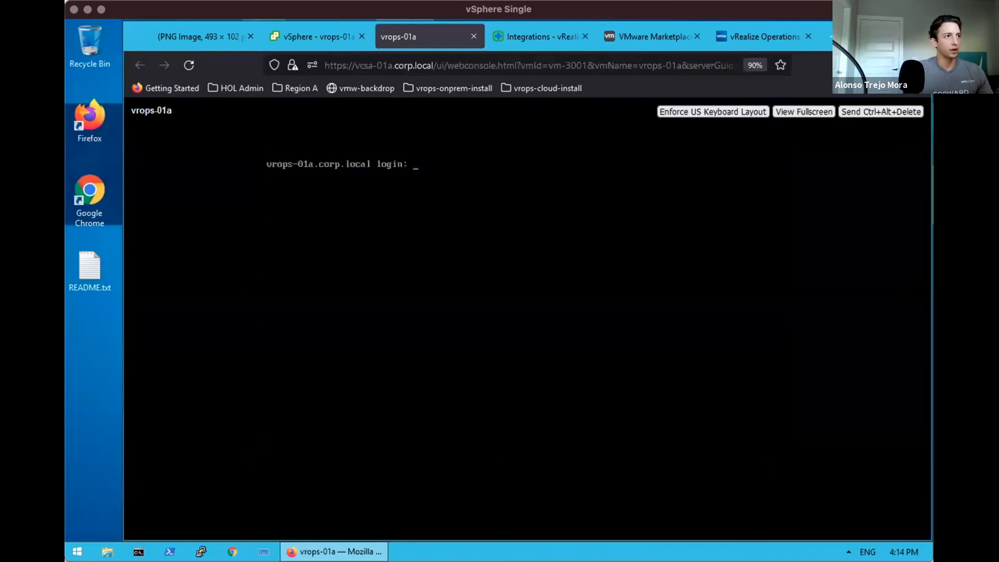
text(root)
key(Return)
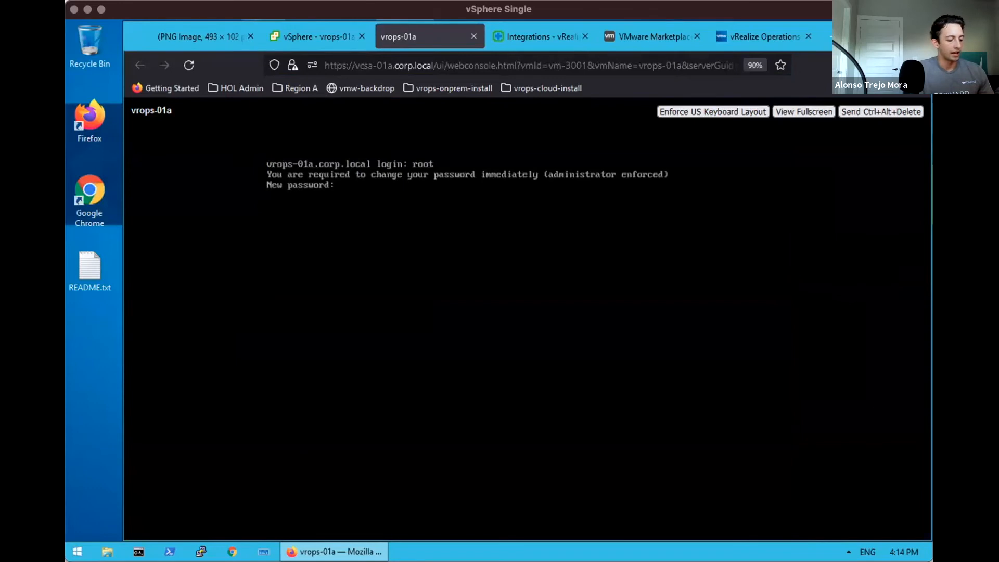
key(Return)
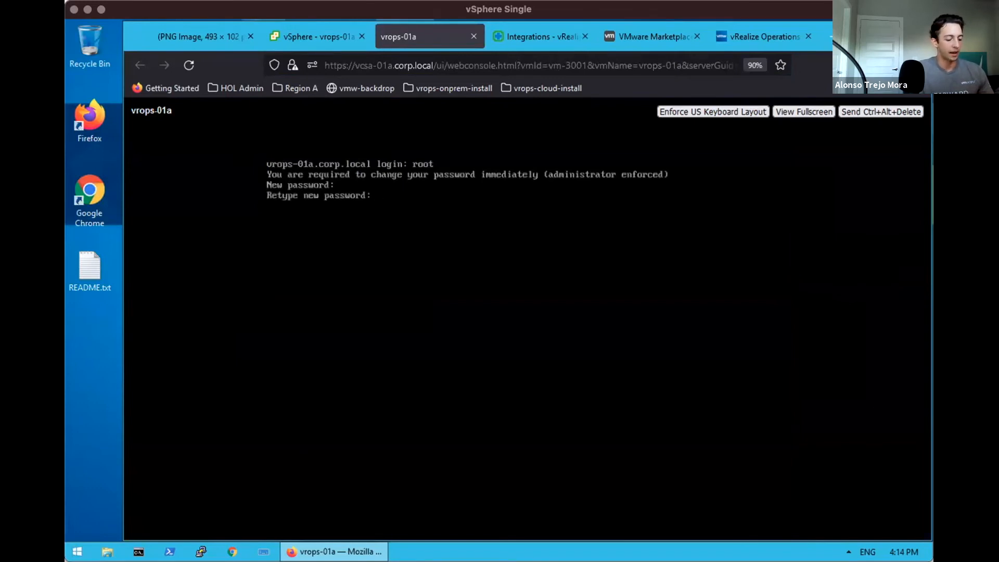
key(Return)
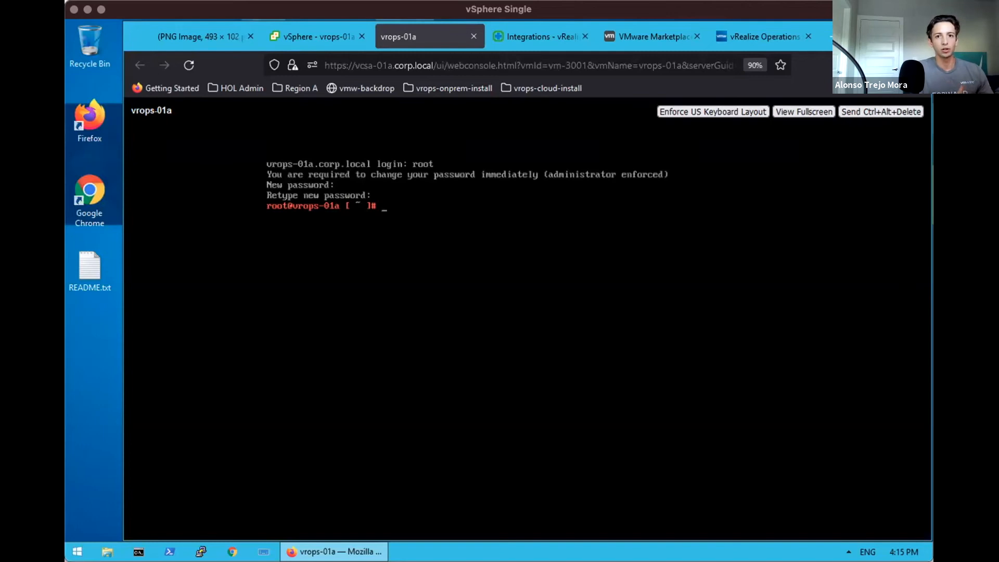
List the home directory and /usr with ls, then return to Integrations
text(ls)
key(Return)
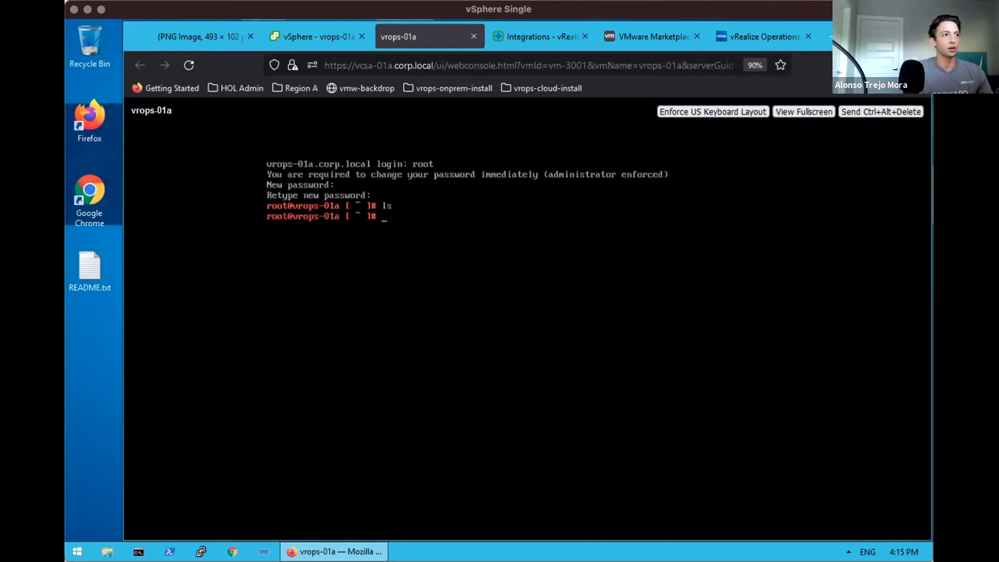
text(ls /usr/)
key(Return)
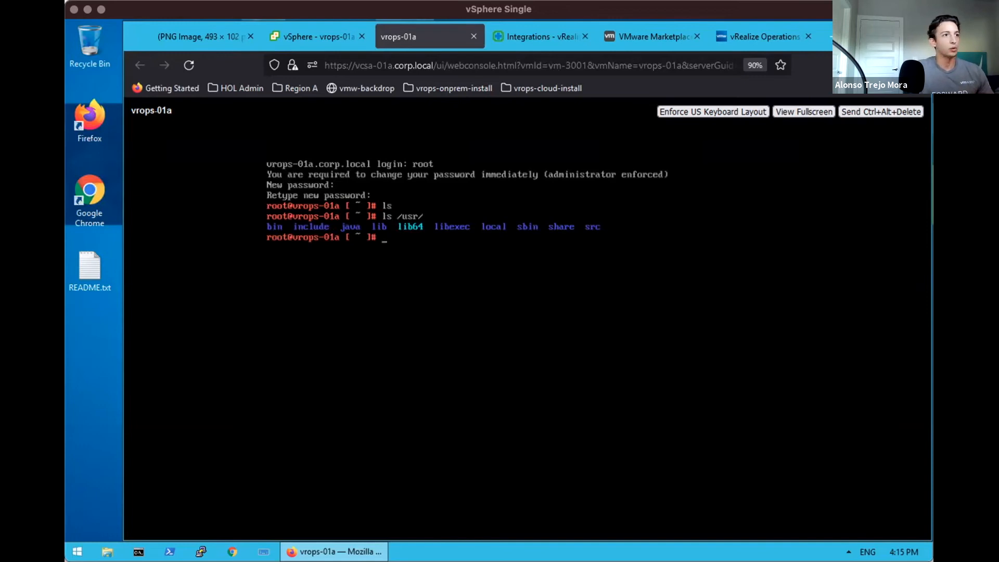
click(518, 37)
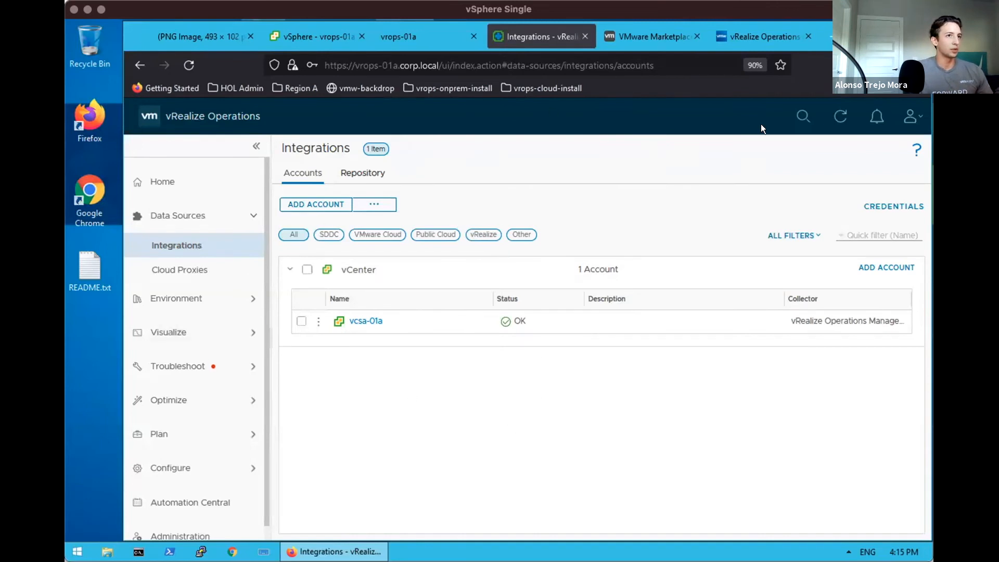
Search for 'vcsa' and open the vcsa-01a vCenter Server object
click(803, 115)
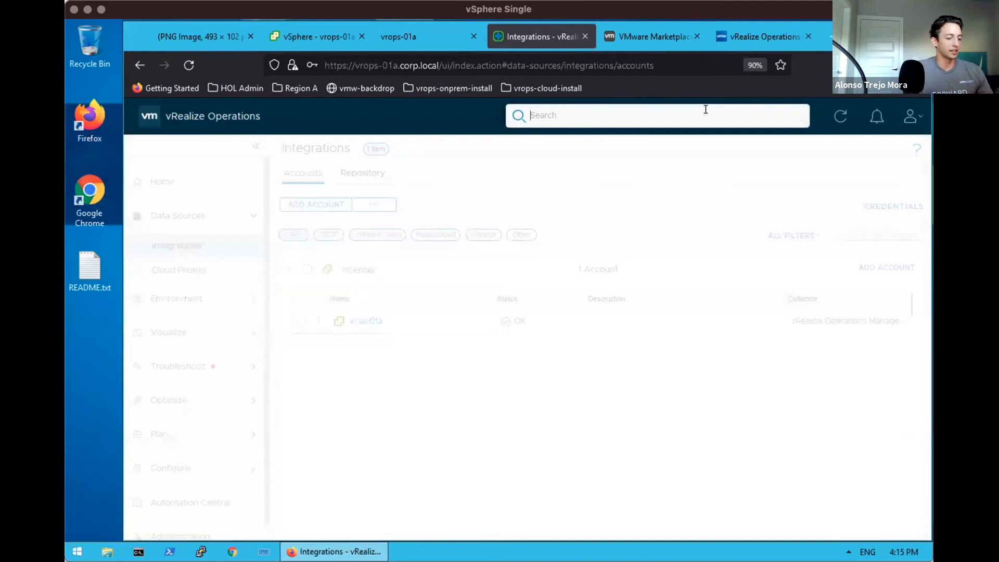
text(vcsa)
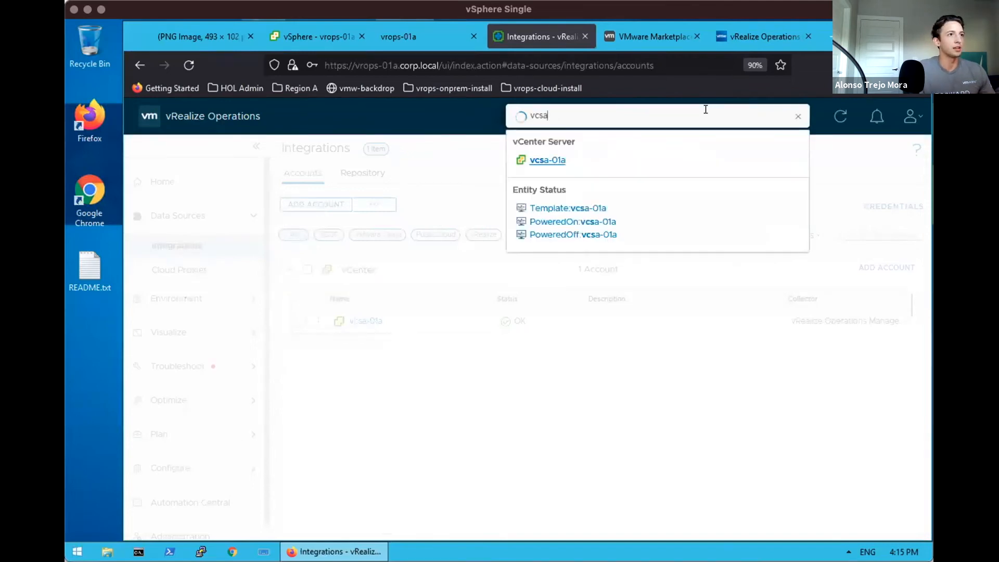
click(553, 161)
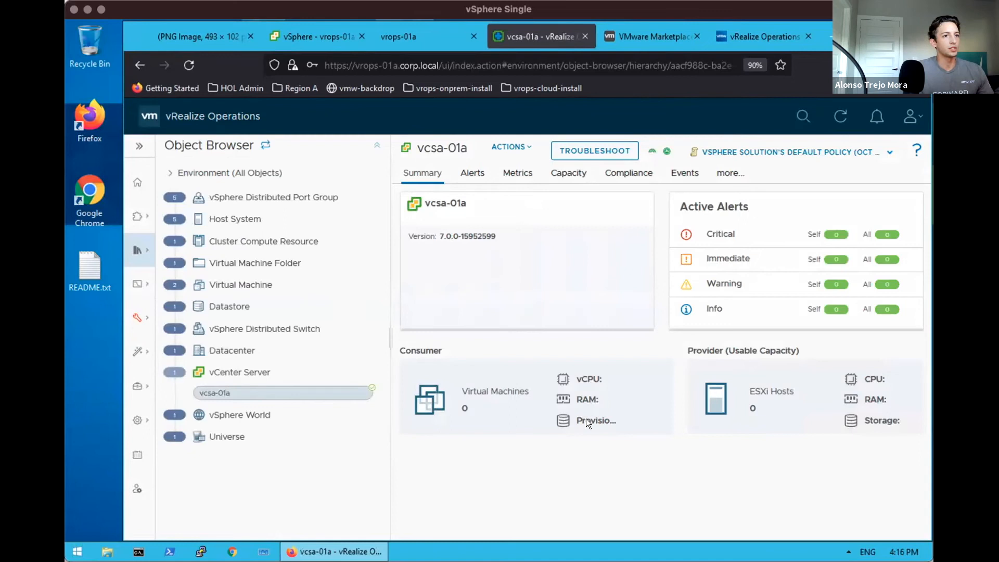
List vcsa-01a's related Datacenter, distributed switch, datastore, VMs, folder, cluster and five hosts
click(234, 349)
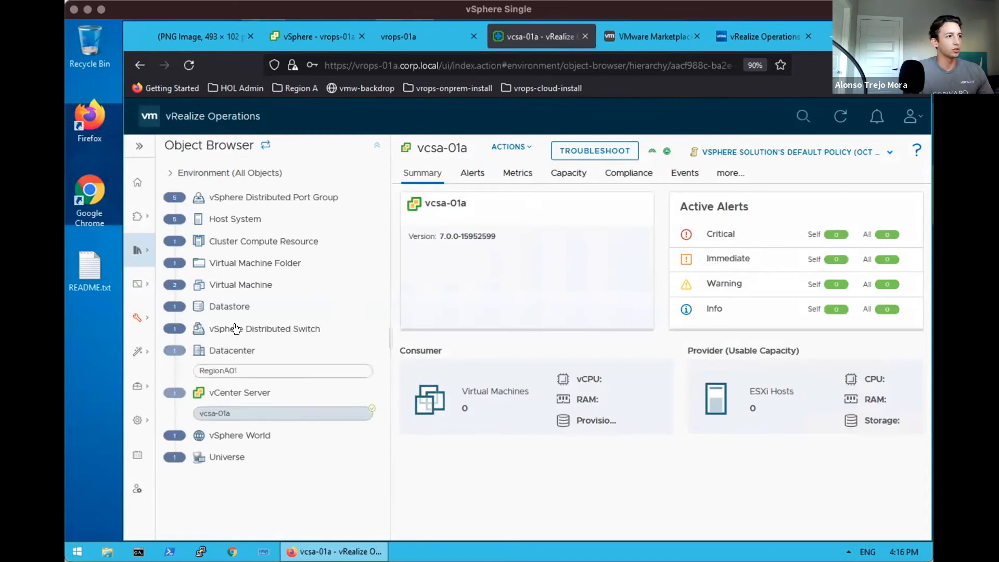
click(236, 328)
click(228, 306)
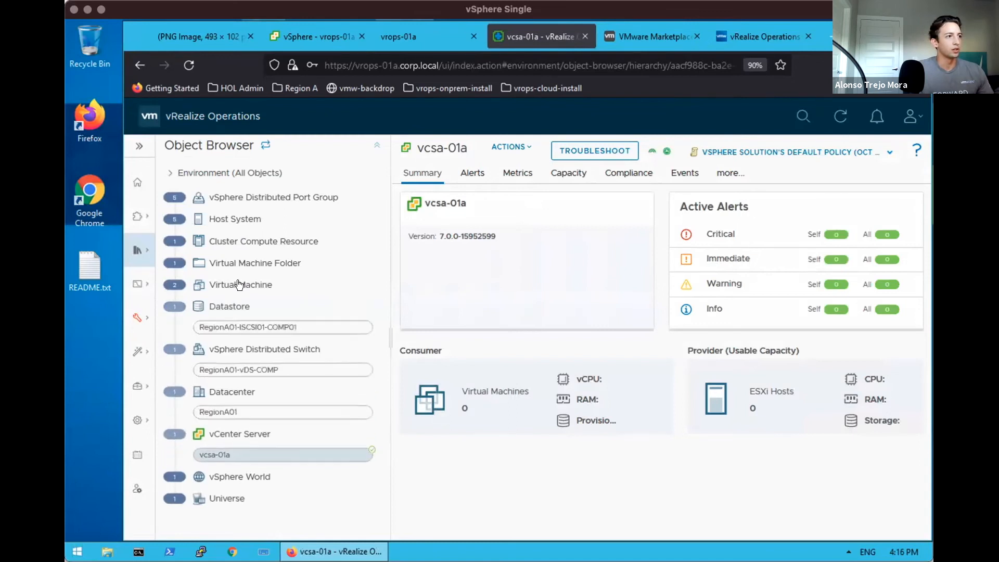
click(239, 285)
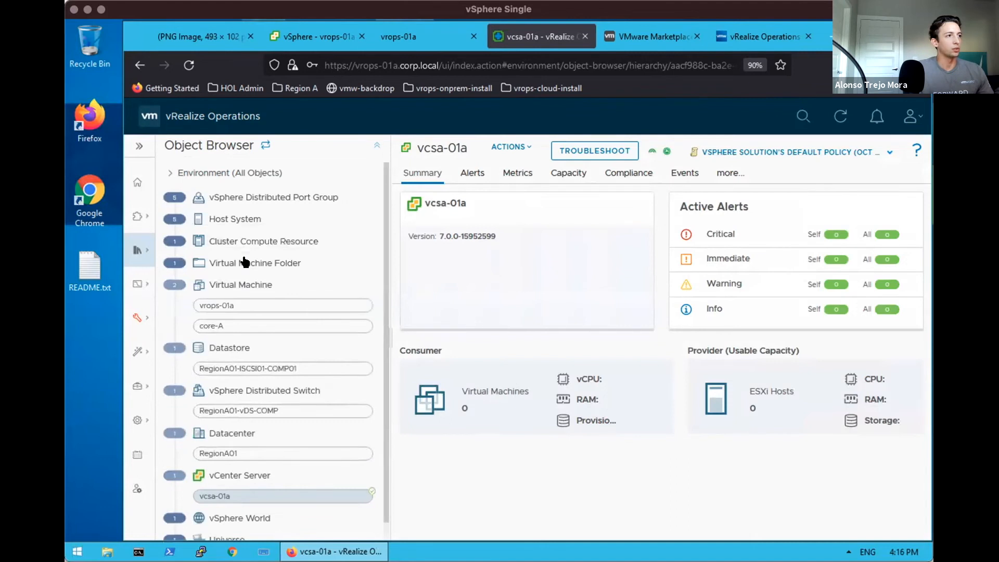
click(244, 261)
click(241, 240)
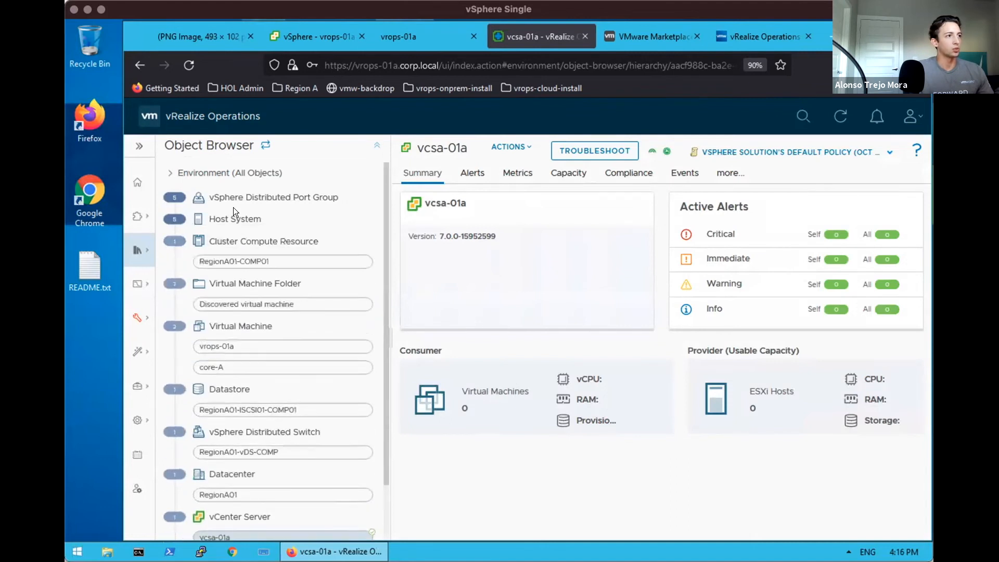
click(234, 219)
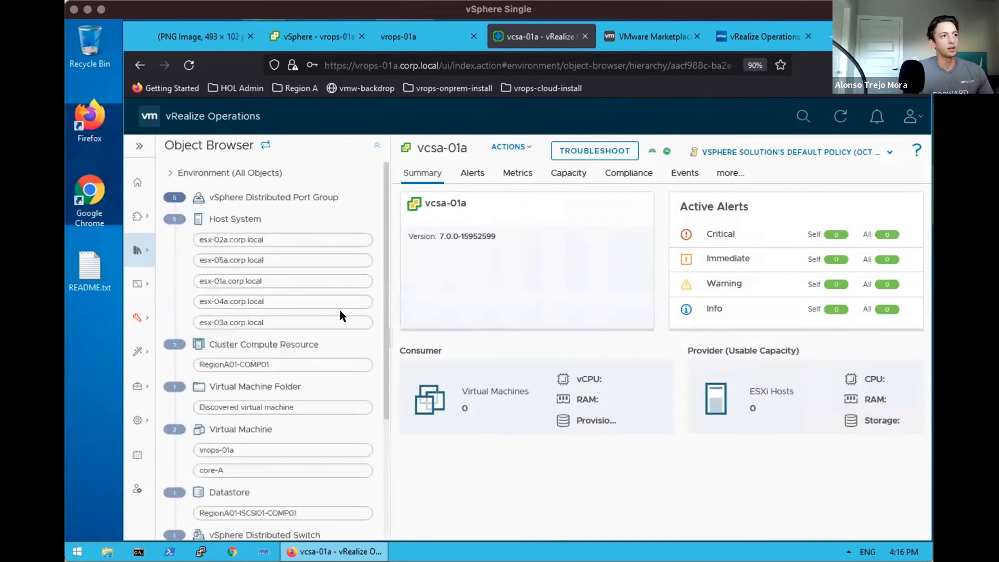
Open the esx-02a.corp.local summary, scroll it, and bring up the Data Sources flyout
click(291, 236)
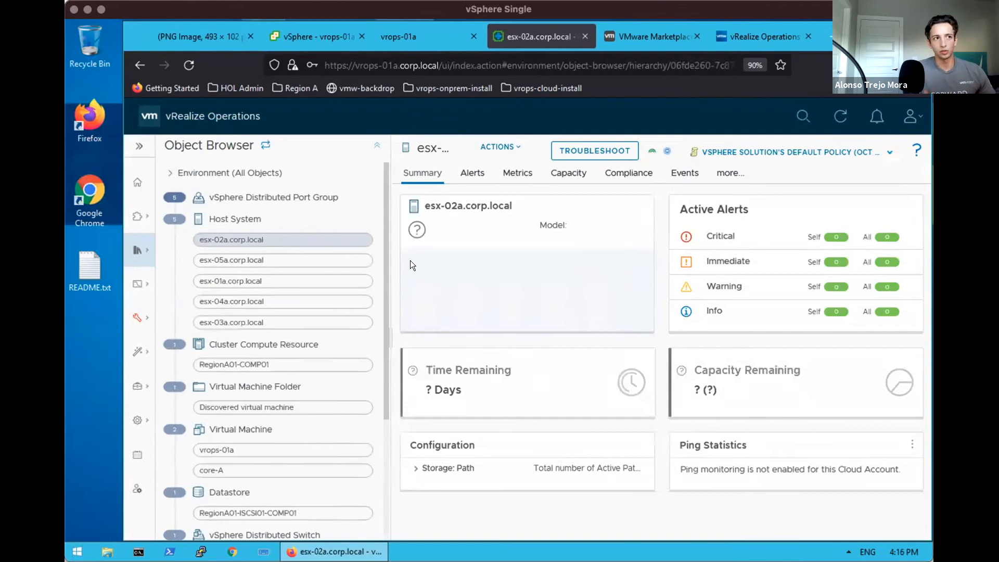
drag(386, 348, 385, 434)
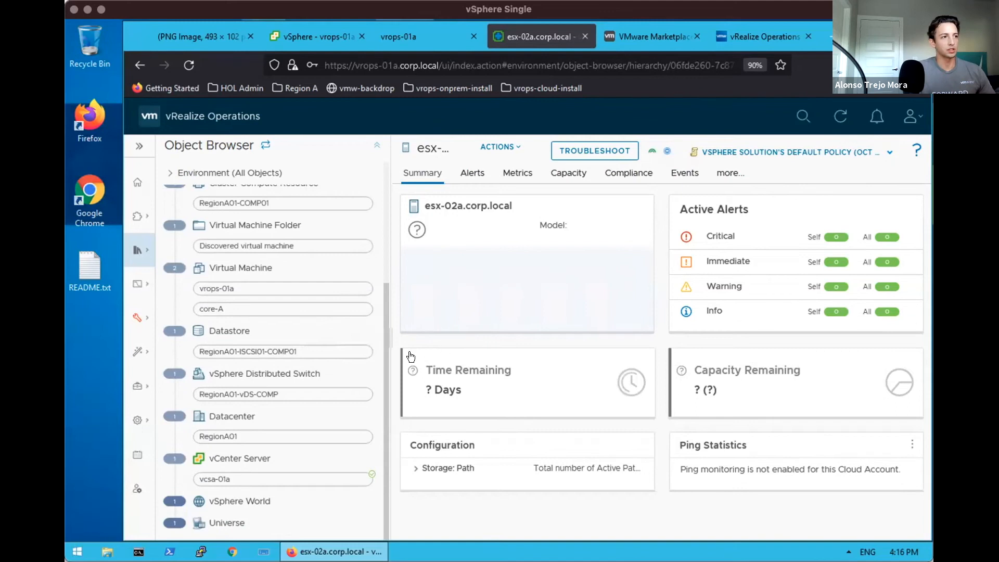
drag(384, 348, 385, 205)
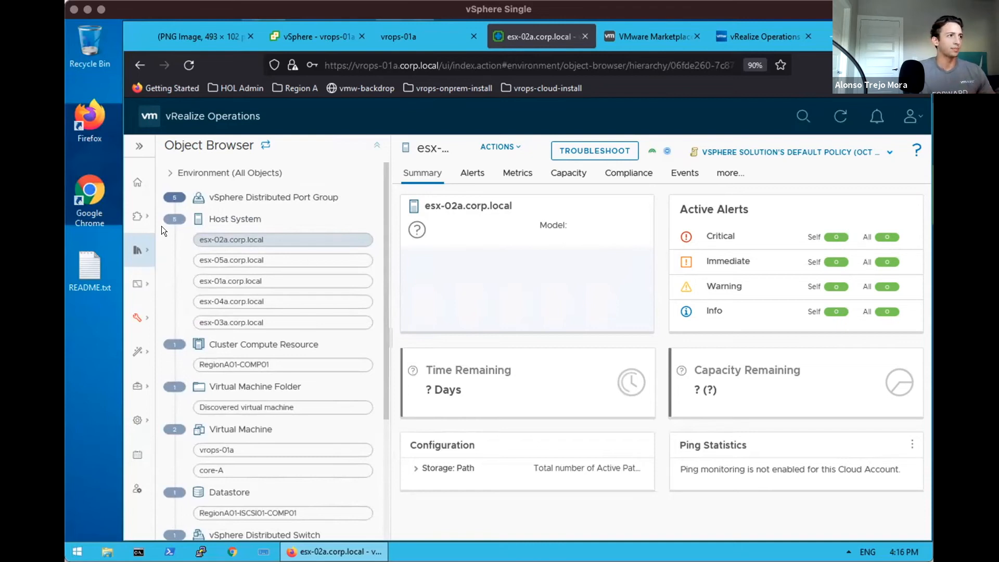
click(138, 216)
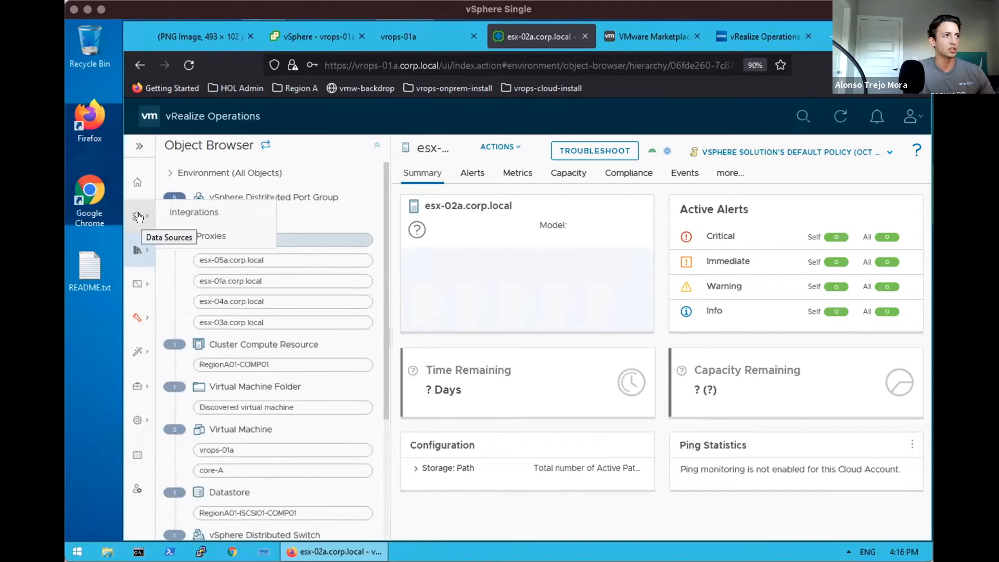
Open Integrations, confirm vCenter account vcsa-01a shows OK, and go to the Repository
click(169, 211)
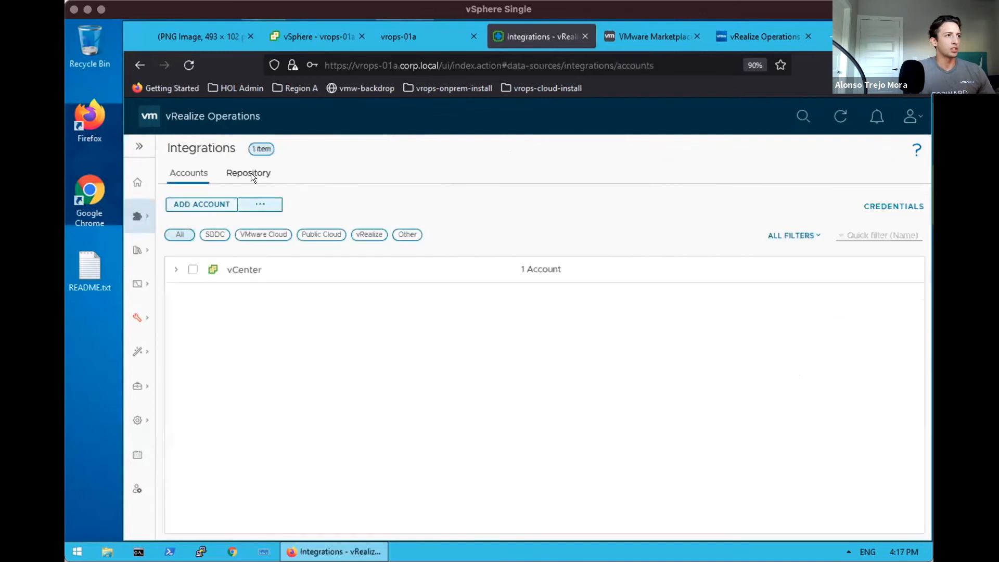
click(177, 267)
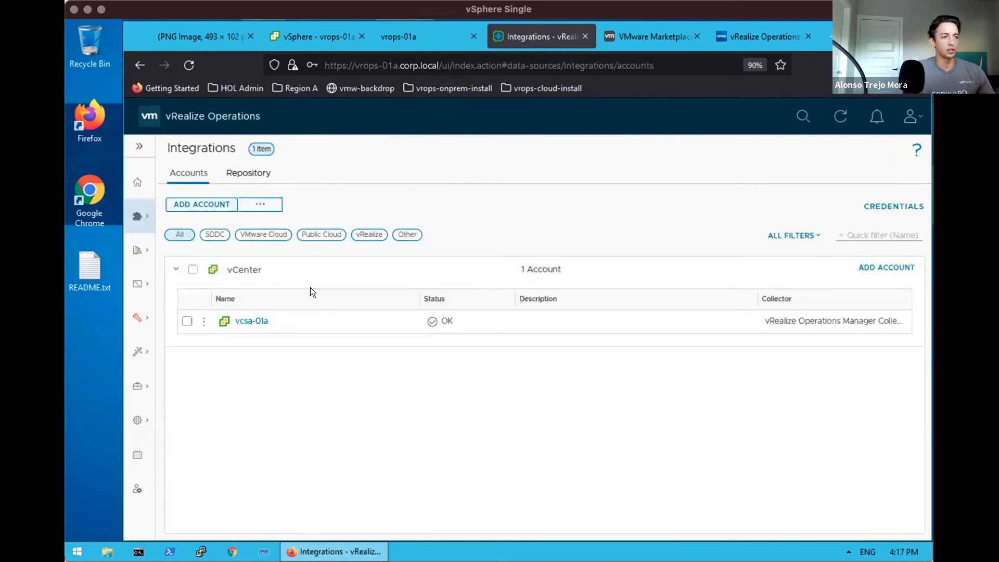
click(250, 173)
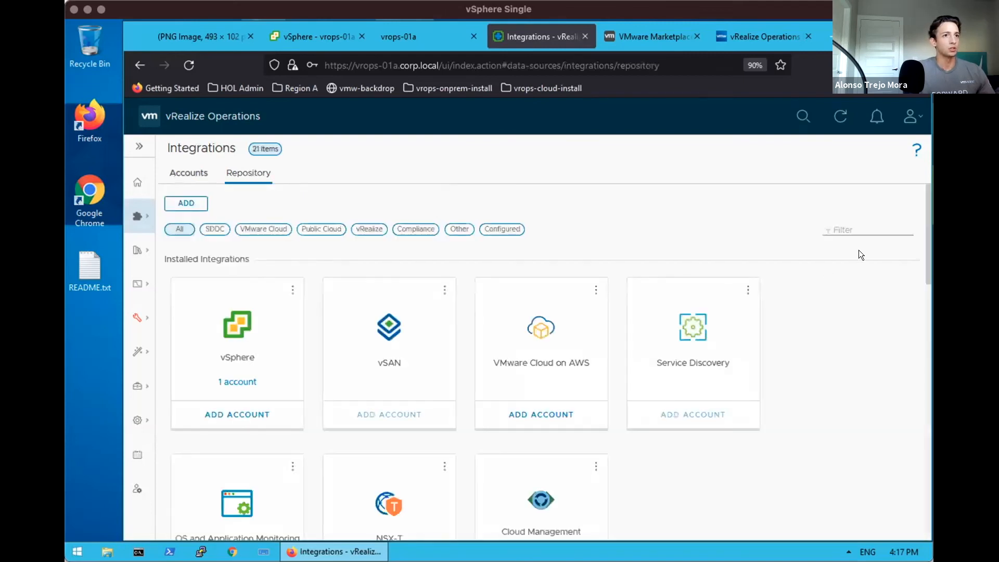
Scroll through the installed and available integration cards in the Repository
drag(923, 249, 924, 343)
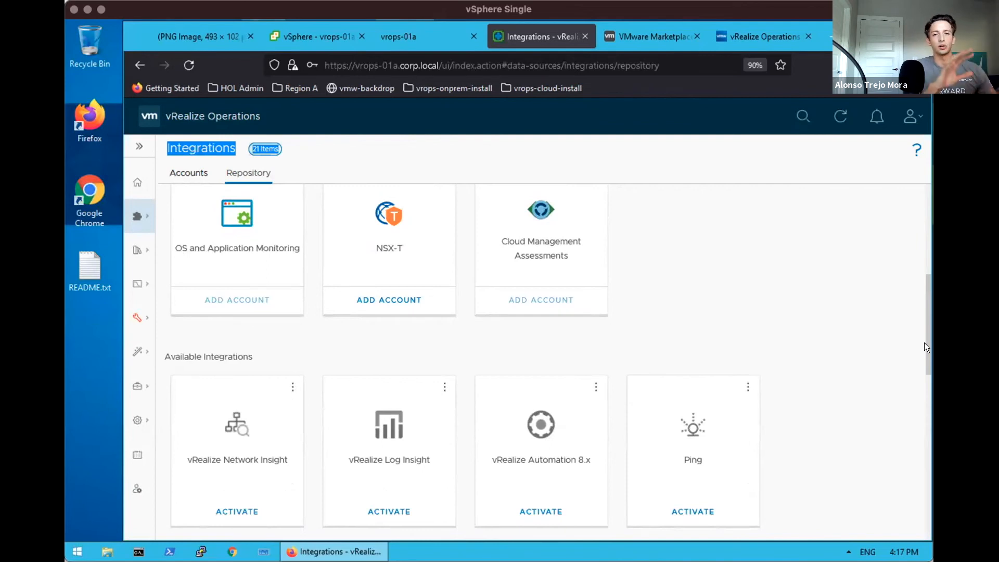
drag(929, 364, 926, 379)
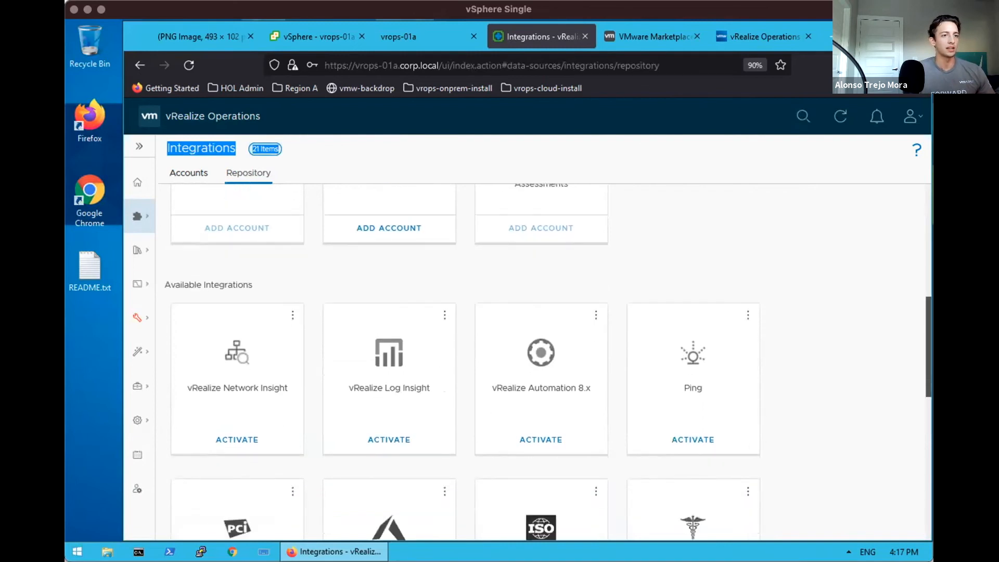
click(924, 435)
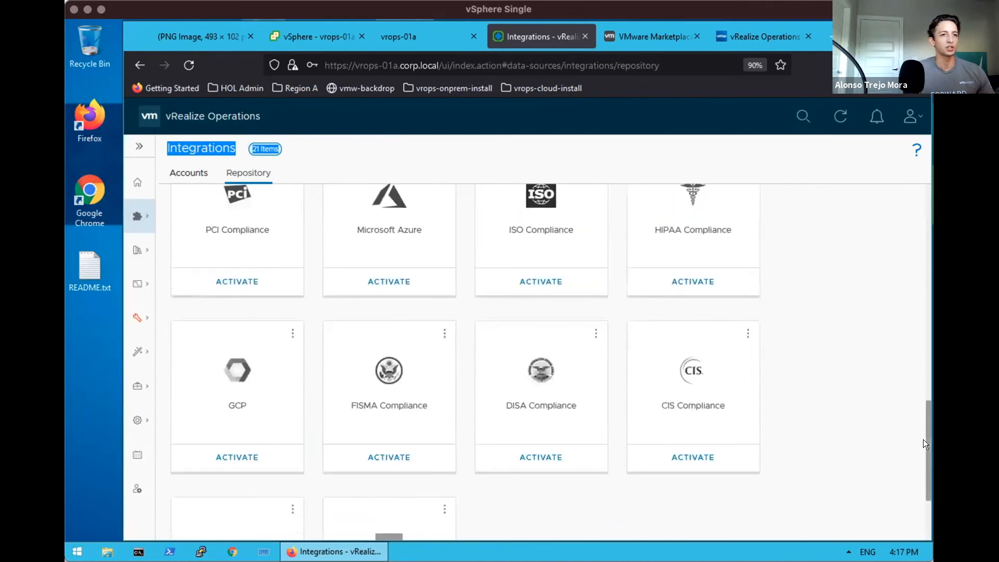
drag(923, 439, 926, 448)
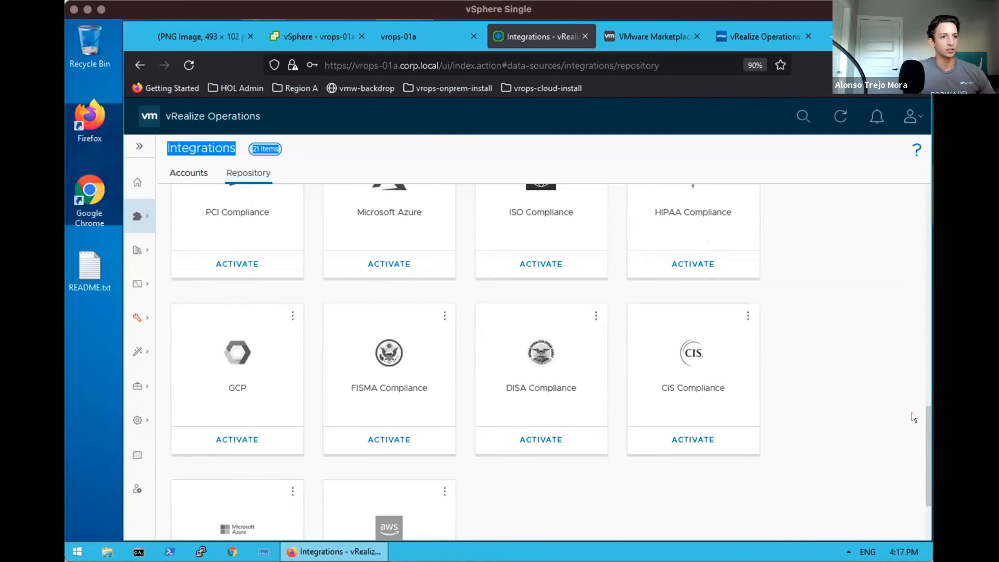
drag(923, 421, 926, 437)
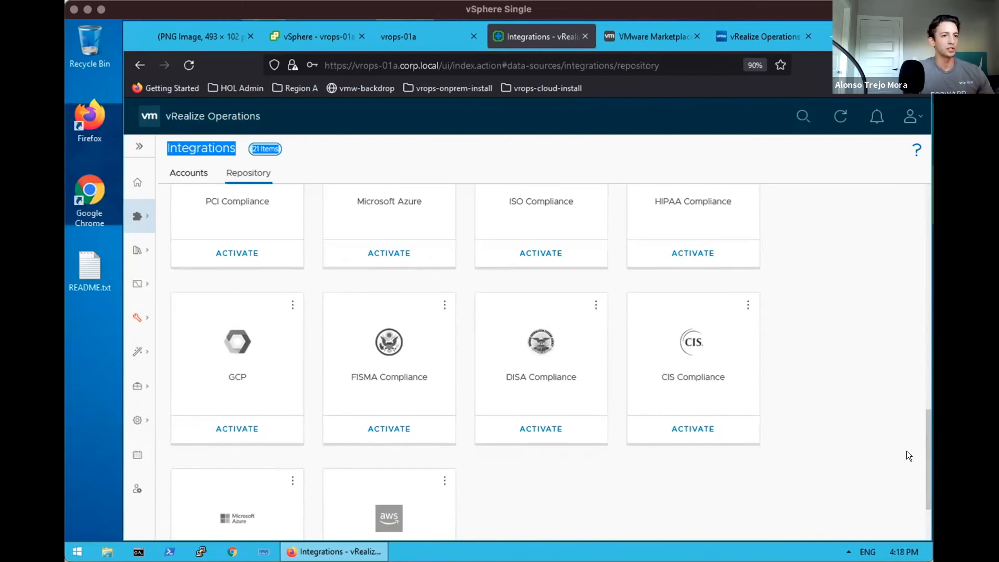
click(922, 455)
drag(923, 450, 924, 505)
scroll(919, 422, up, 15)
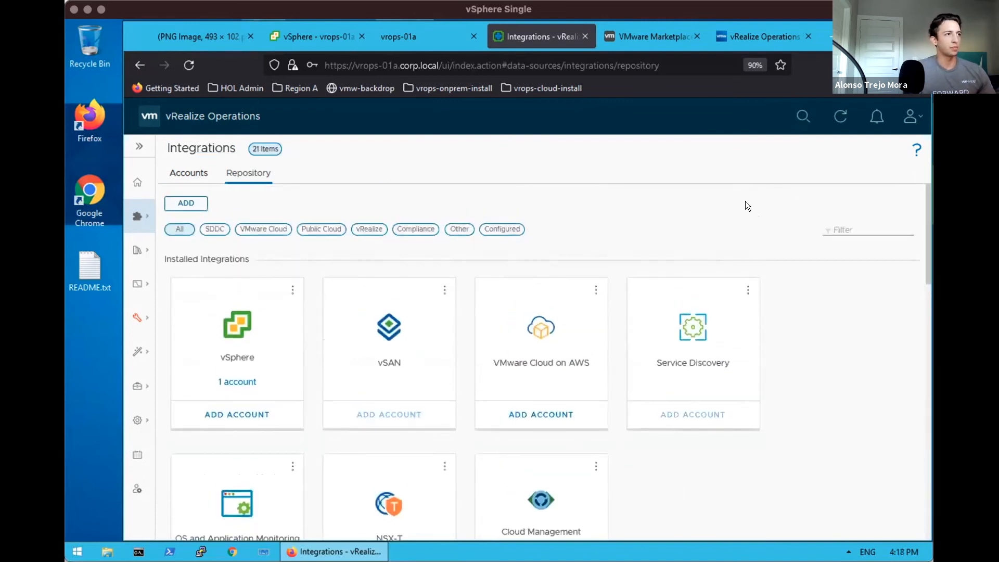
click(650, 32)
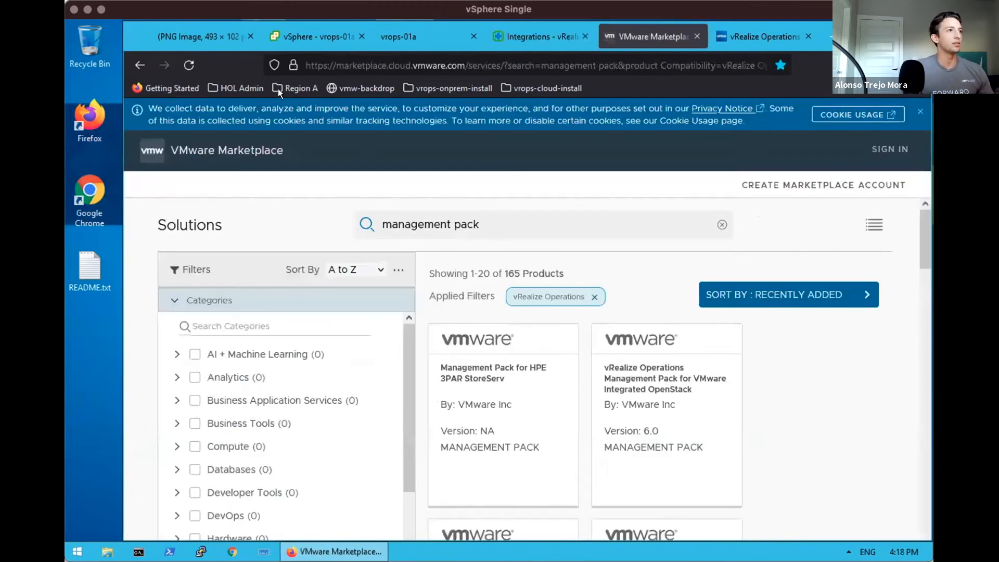
Set the Marketplace page zoom to 90% in Firefox
click(336, 63)
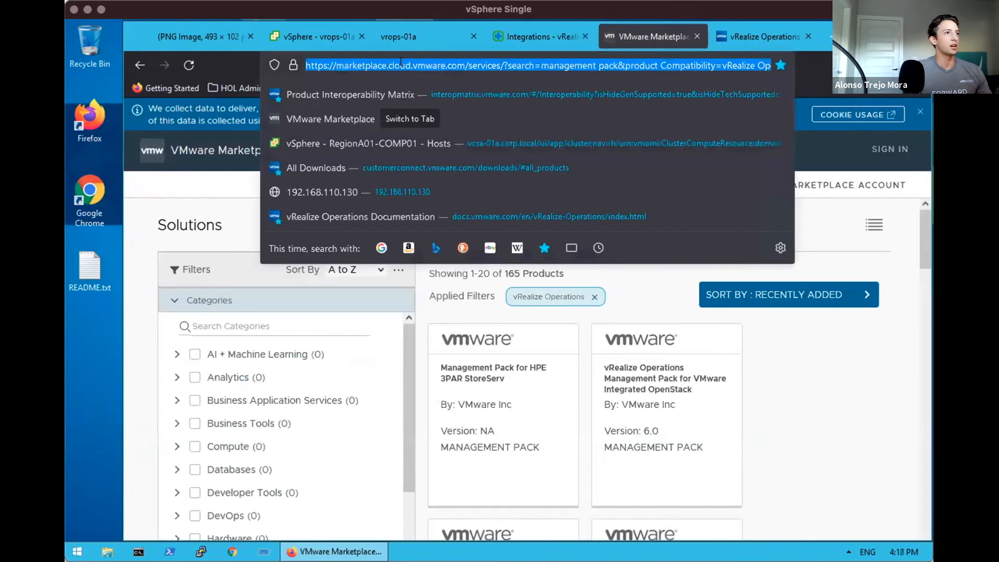
click(456, 63)
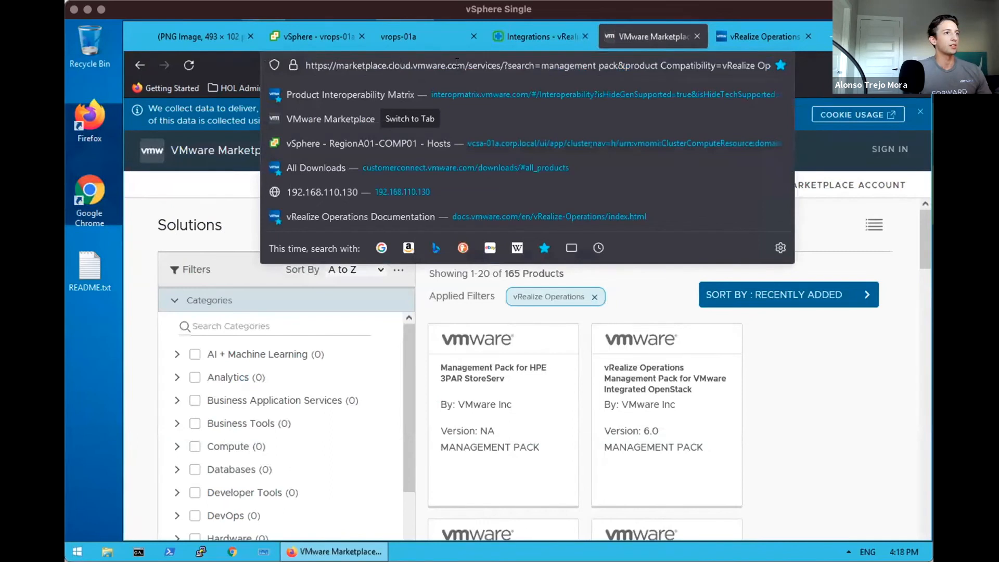
click(217, 191)
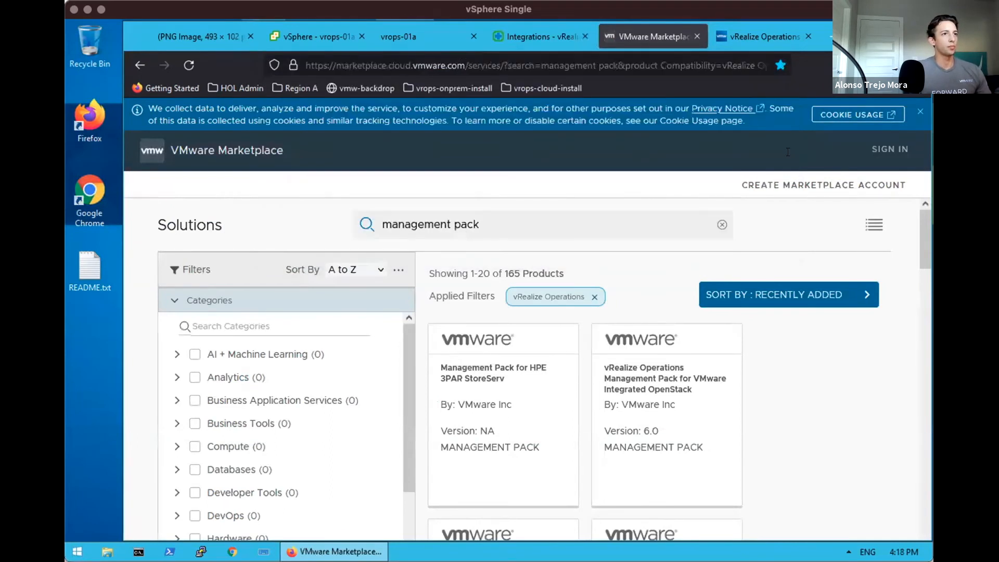
click(923, 65)
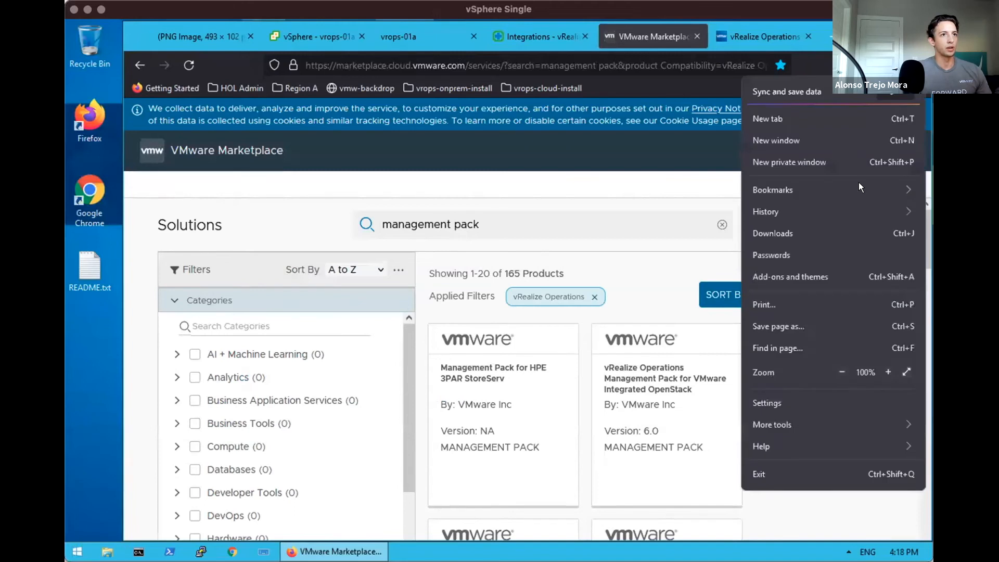
click(840, 373)
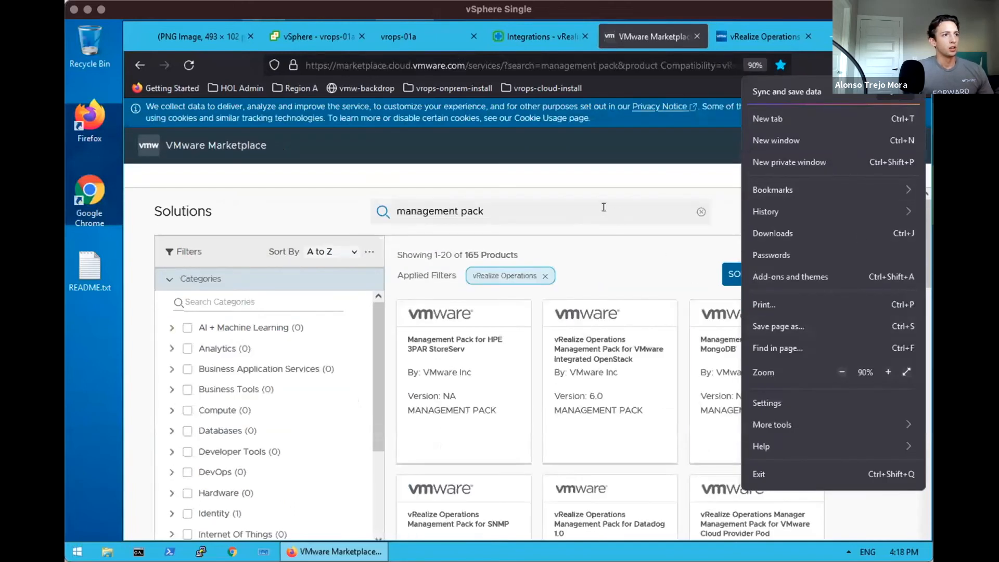
Rerun the 'management pack' search with Show All and scroll the 165 results
click(604, 207)
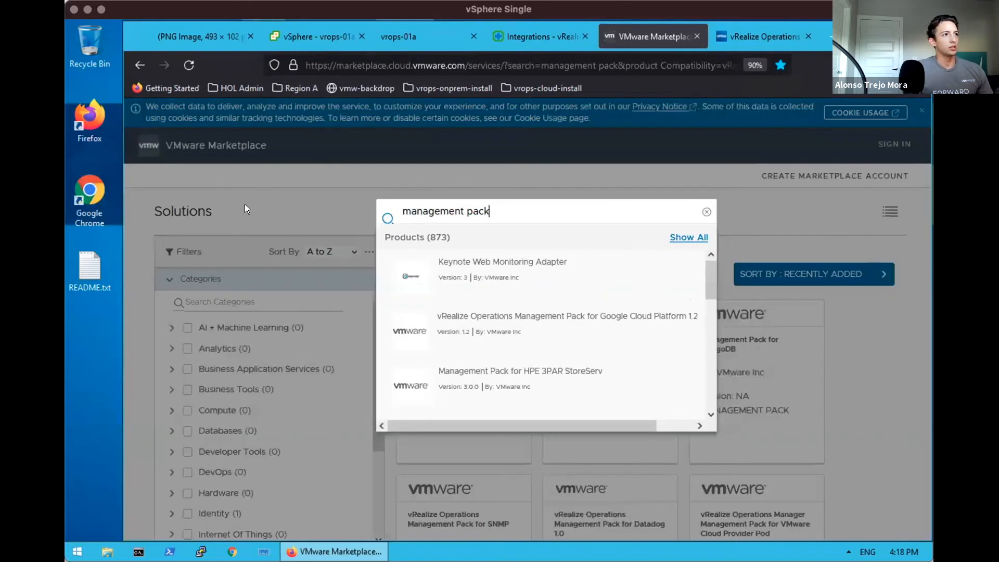
drag(516, 211, 390, 211)
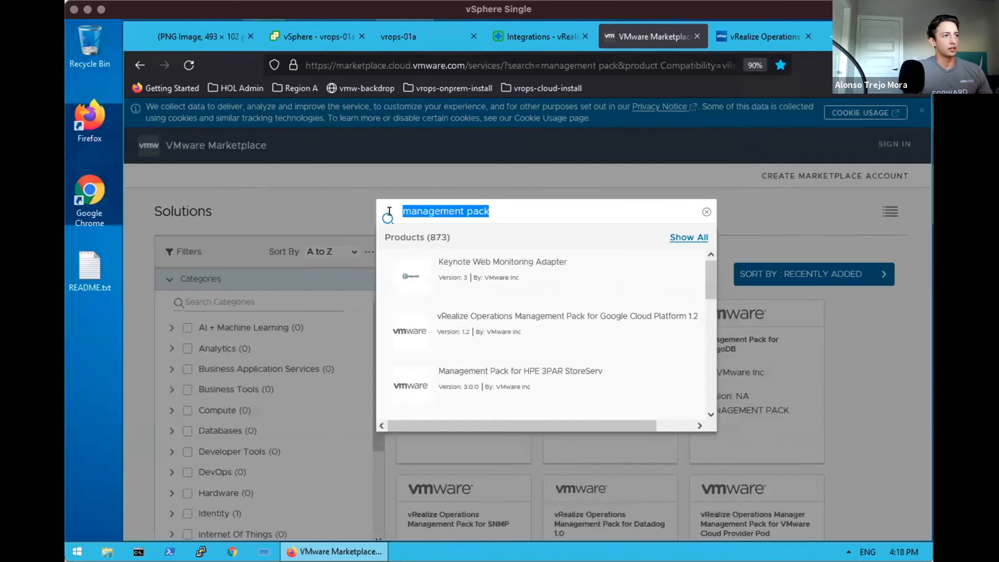
click(677, 234)
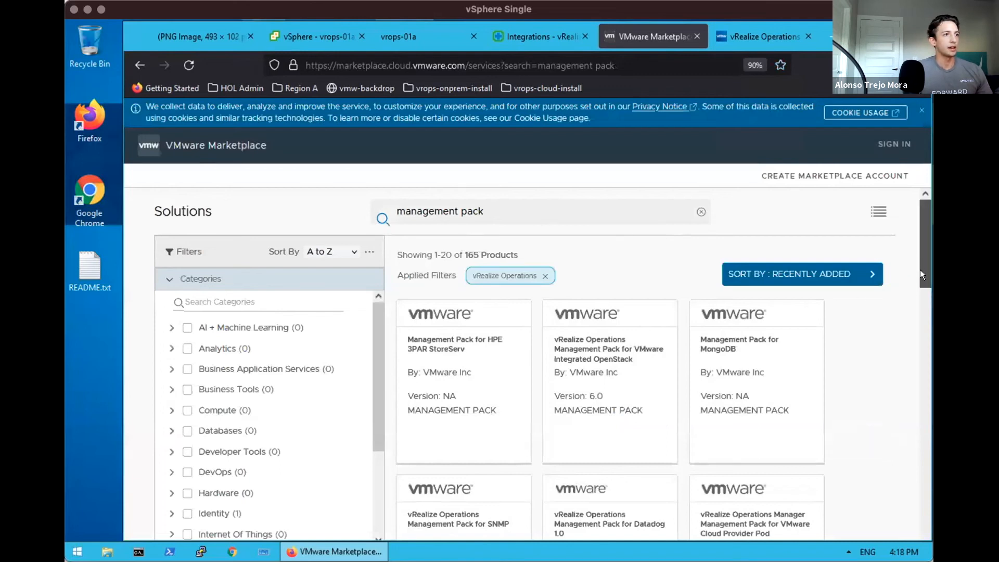
scroll(916, 269, down, 2)
scroll(921, 255, up, 2)
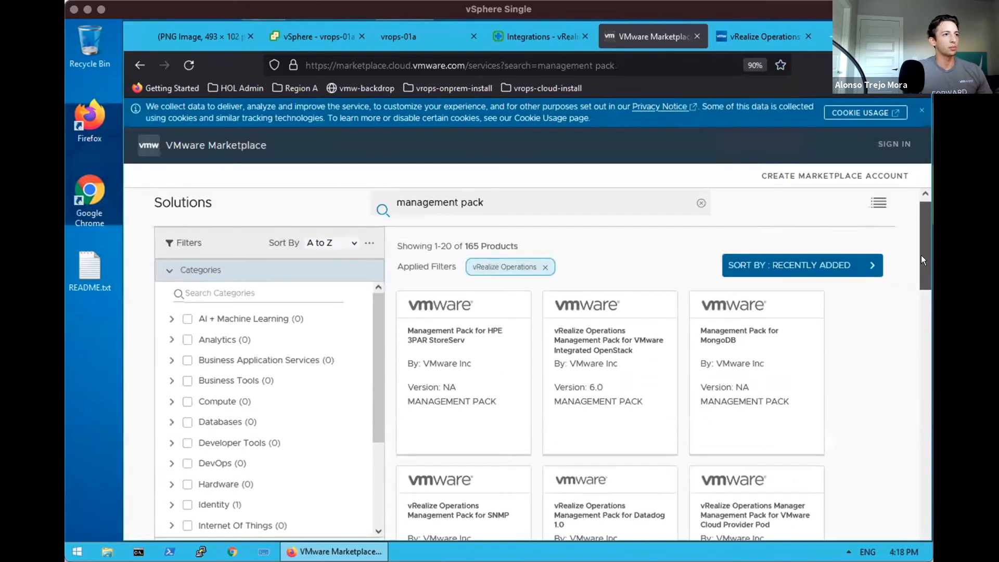
scroll(921, 259, up, 1)
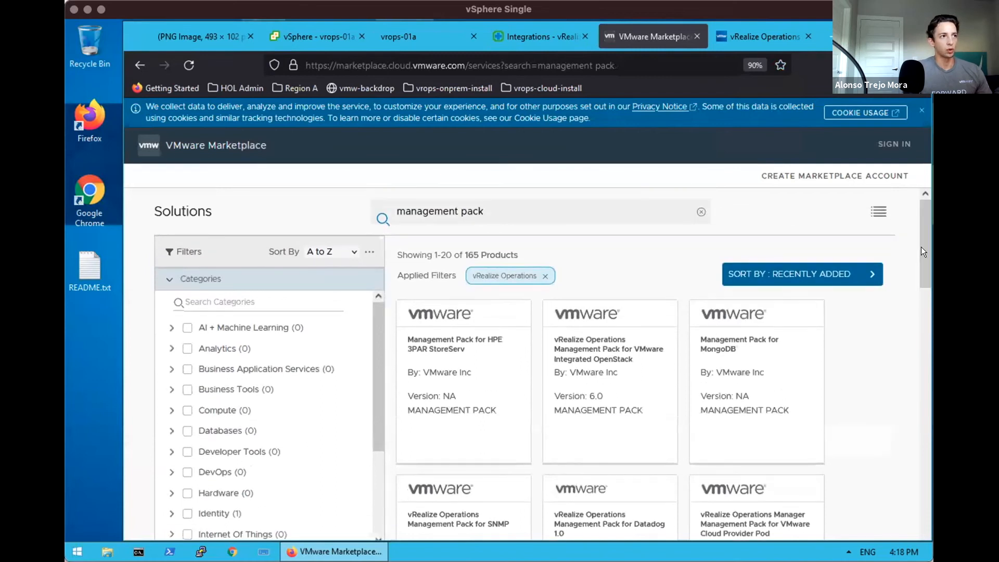
scroll(921, 283, down, 6)
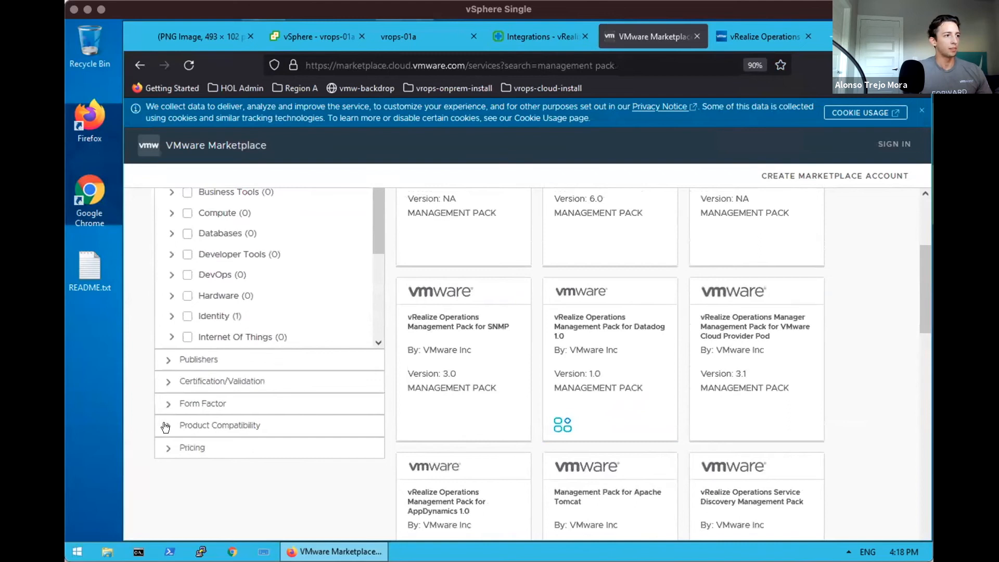
click(165, 426)
drag(374, 464, 376, 544)
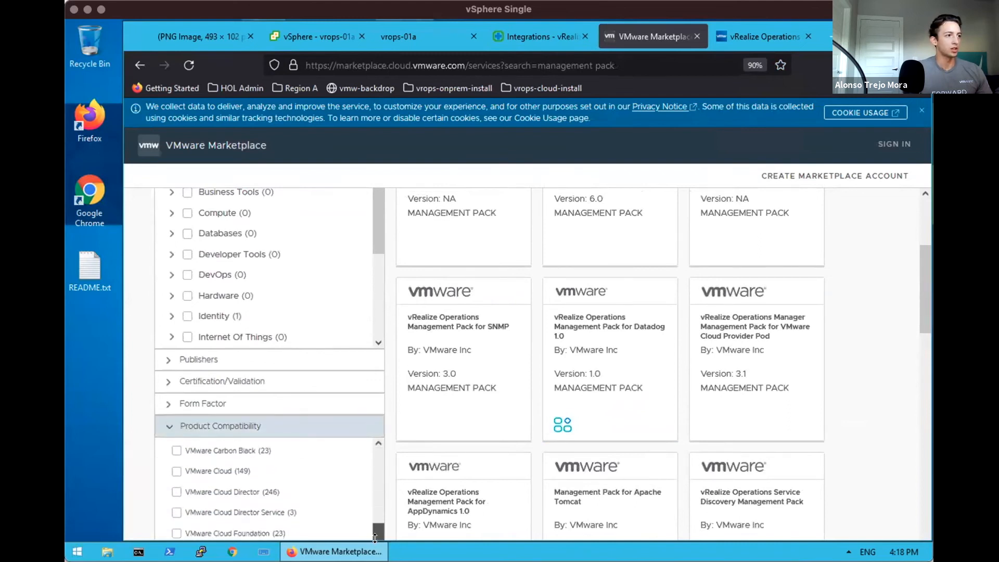
scroll(924, 320, down, 4)
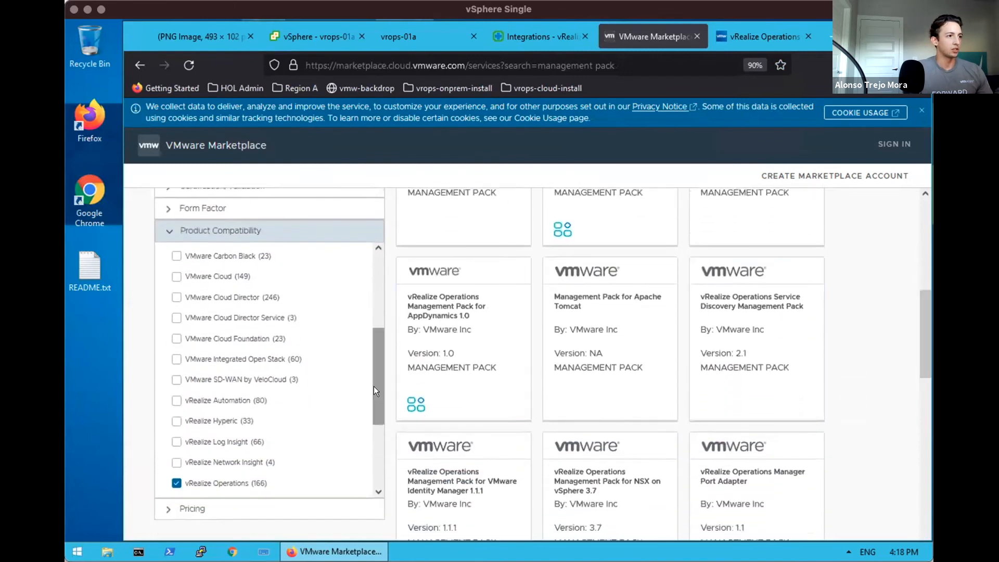
drag(374, 402, 336, 411)
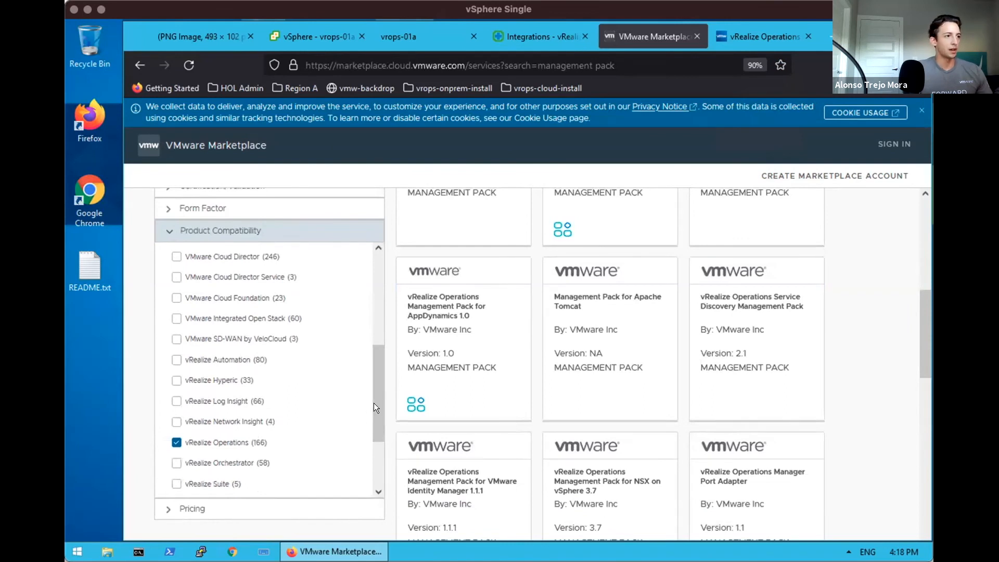
drag(375, 402, 376, 295)
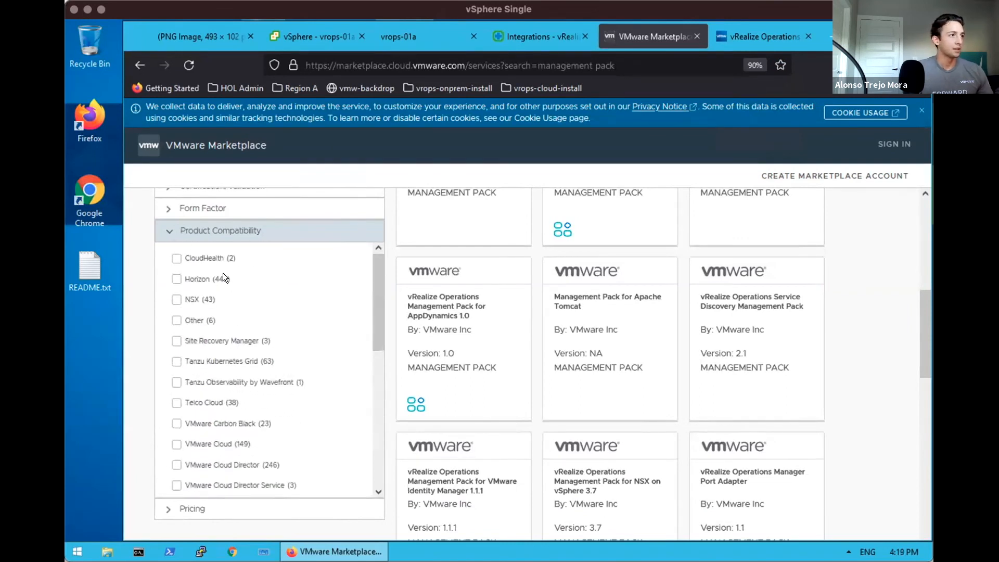
click(168, 230)
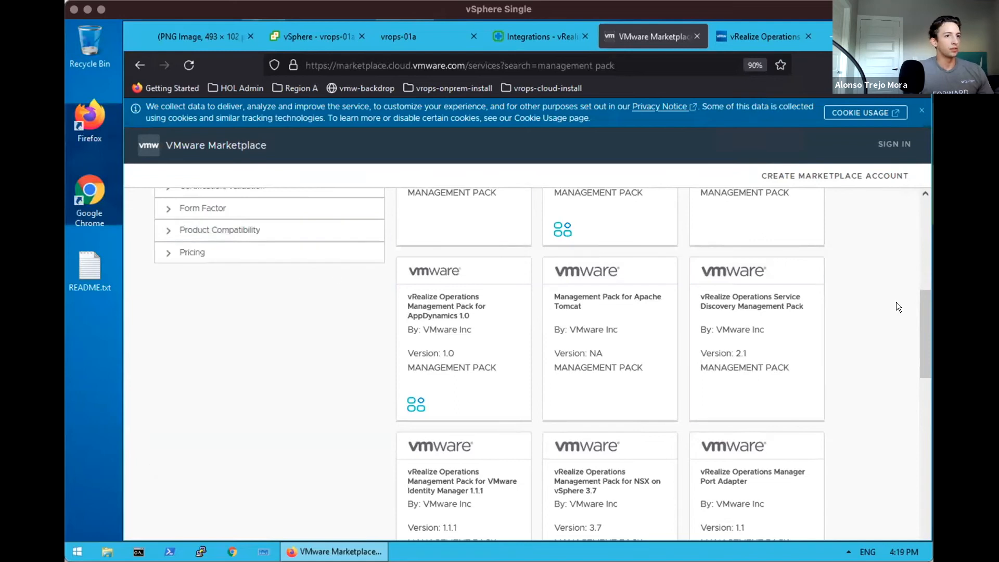
drag(924, 314, 920, 223)
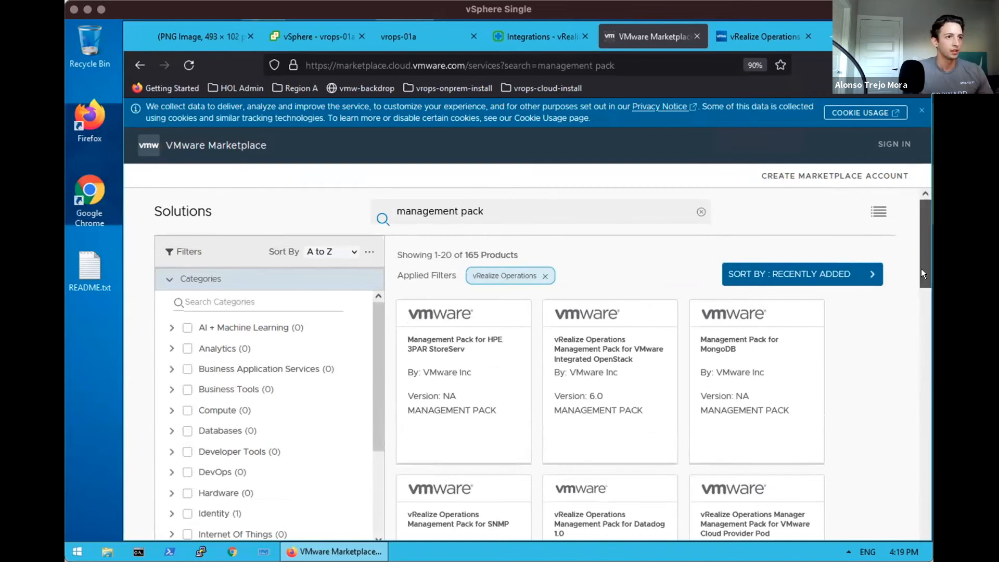
scroll(921, 269, down, 2)
drag(921, 276, 921, 280)
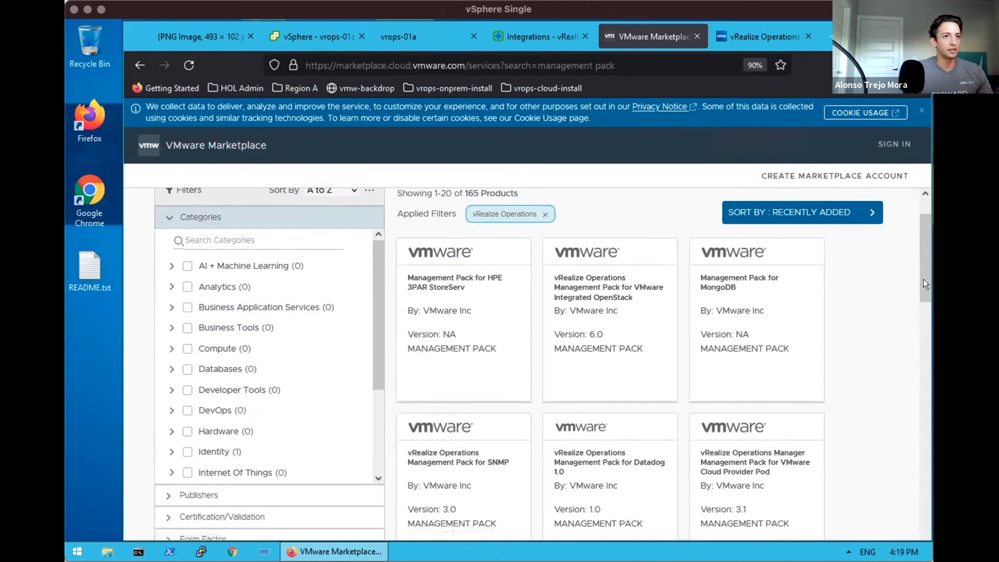
drag(923, 279, 912, 233)
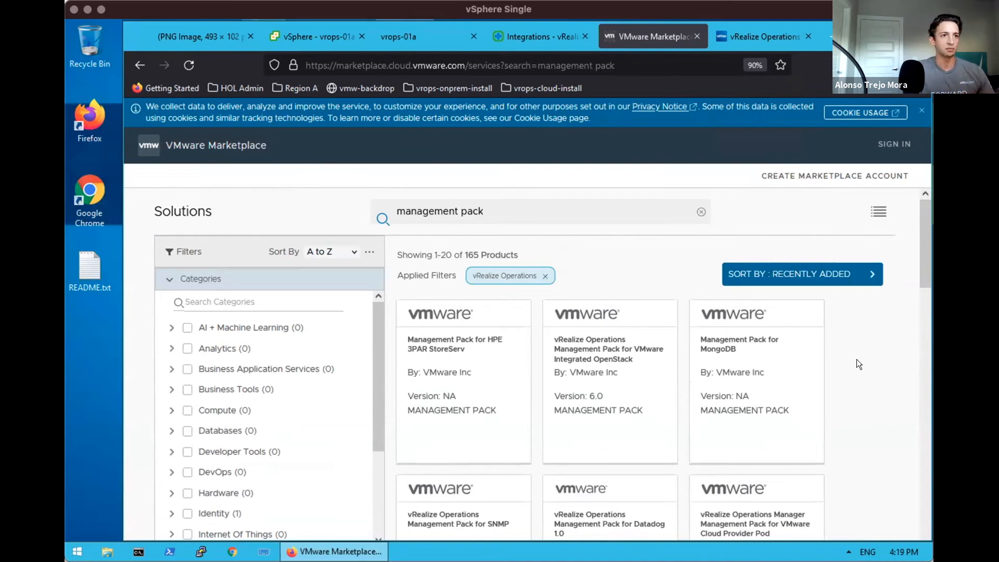
scroll(864, 296, down, 2)
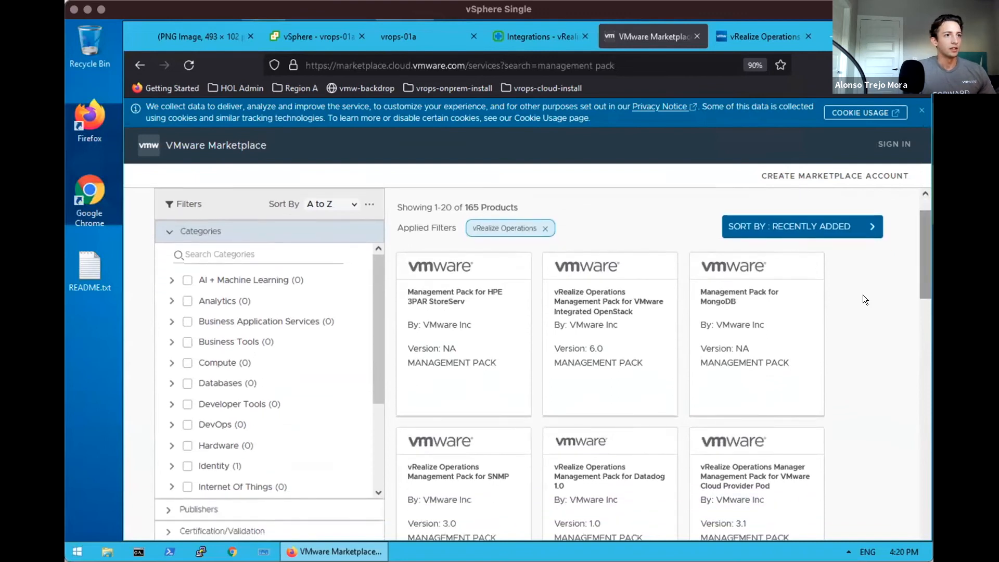
Open the Management Pack for MongoDB card and scroll its description of 8 dashboards, 60 views, 10 reports
click(724, 344)
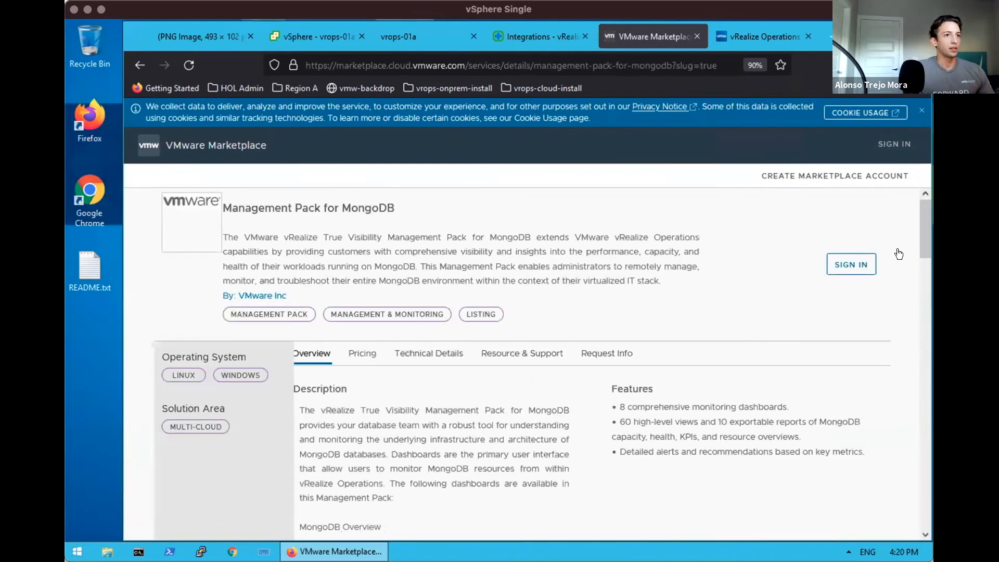
drag(922, 233, 921, 233)
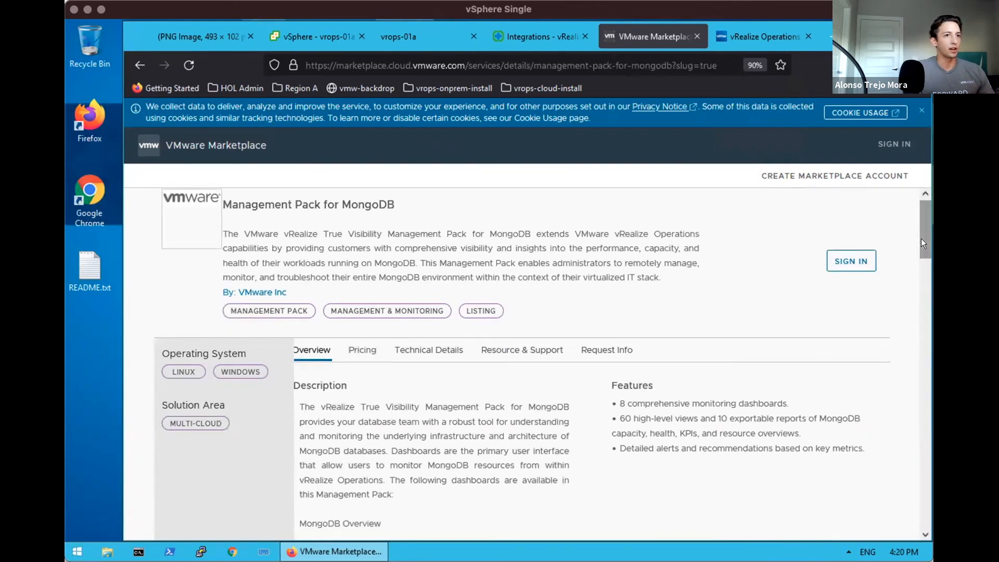
scroll(920, 247, down, 2)
click(536, 38)
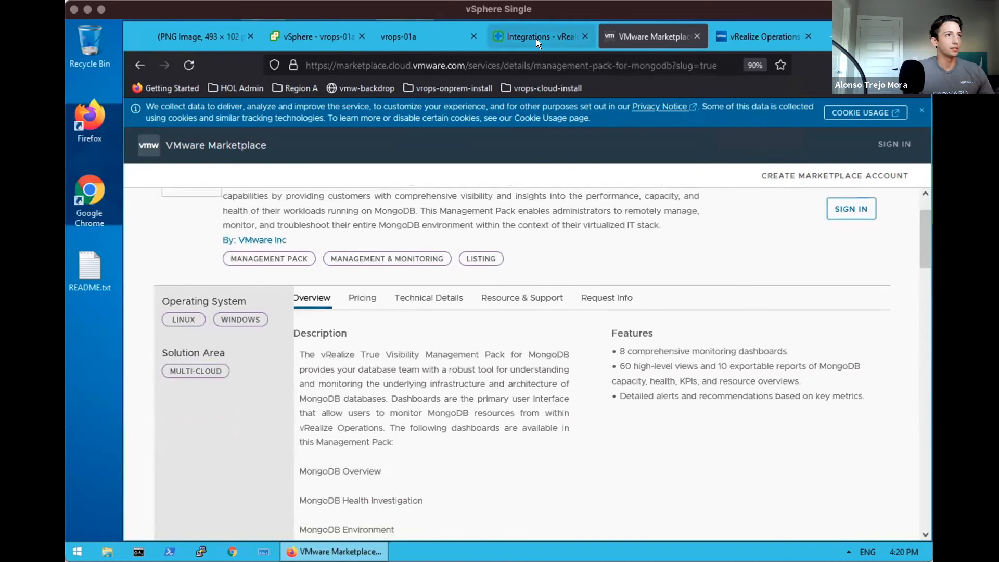
Open and close the Add Solution wizard, then review MongoDB's minimum vRealize Operations 7.0.x–8.0.x requirements
click(203, 205)
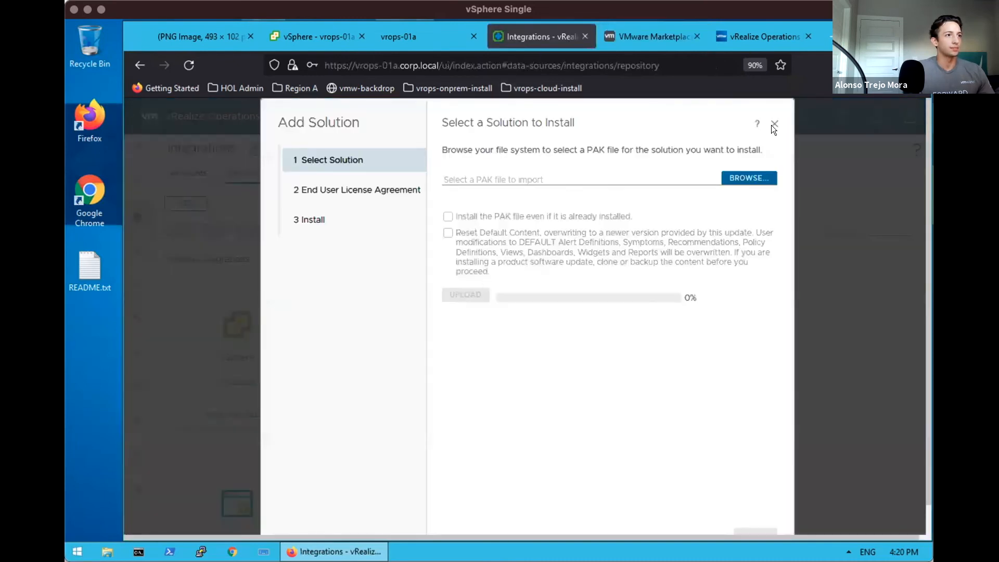
click(774, 124)
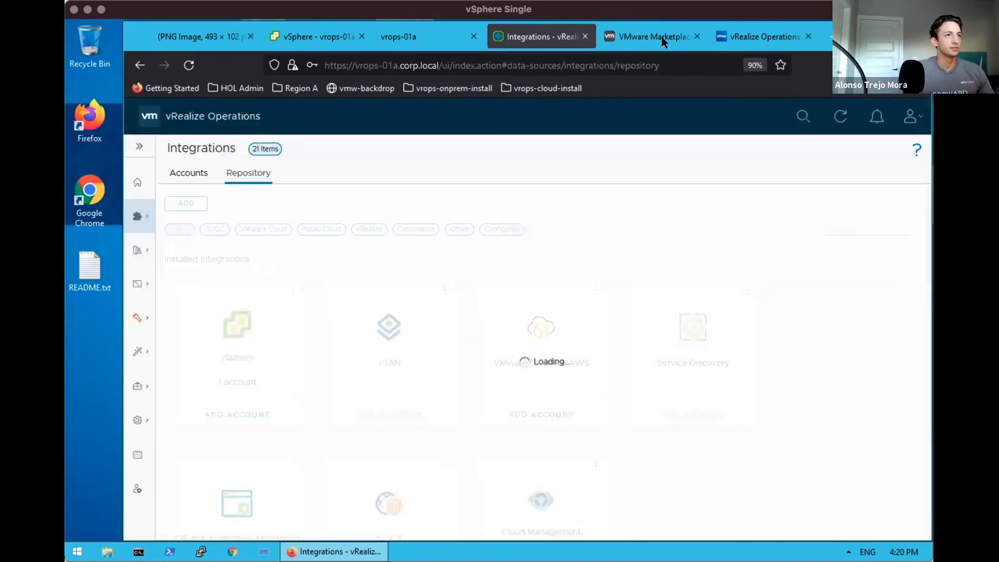
click(661, 39)
drag(920, 247, 924, 411)
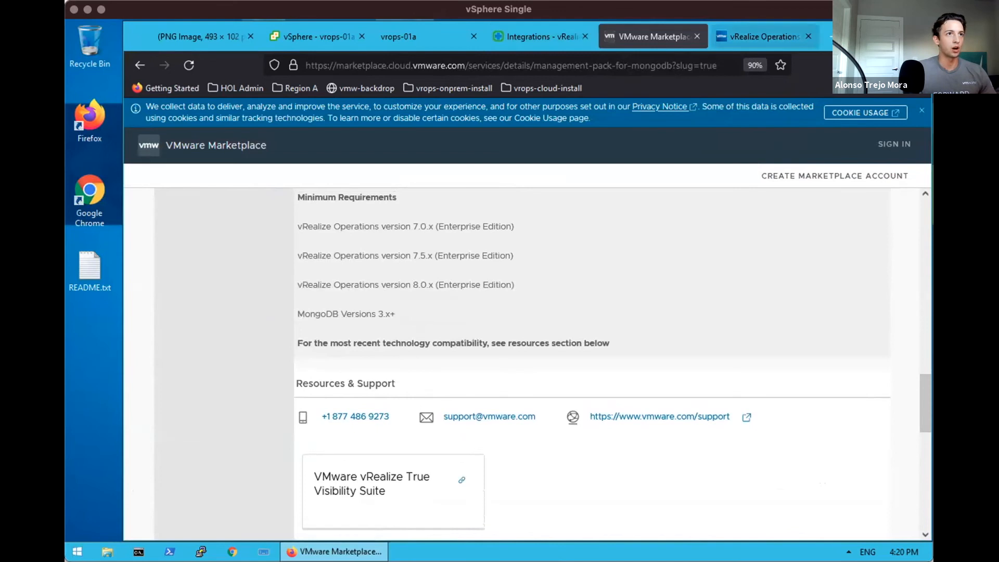
Open the Product Interoperability Matrix bookmark in a new browser tab
key(ctrl+t)
click(418, 85)
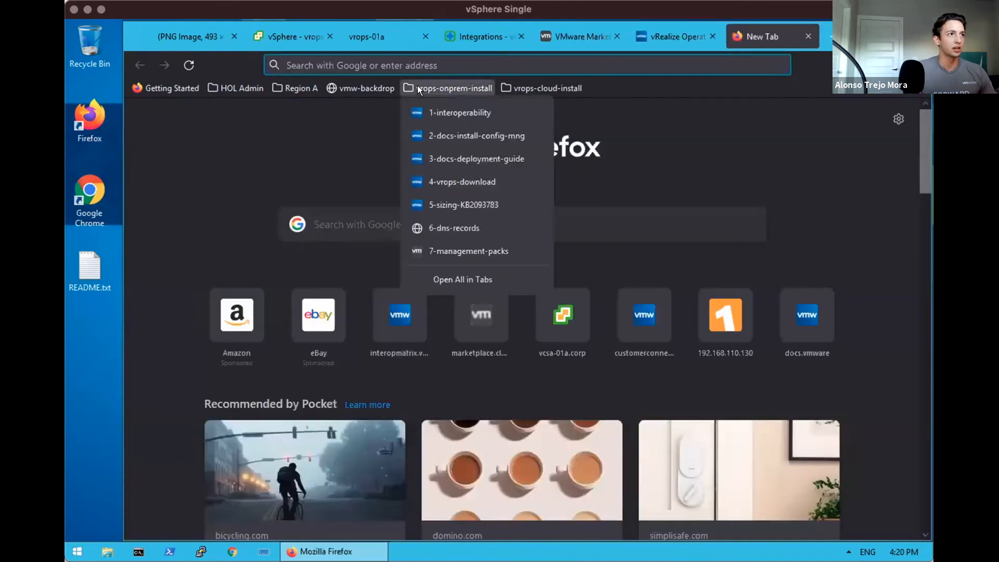
click(429, 107)
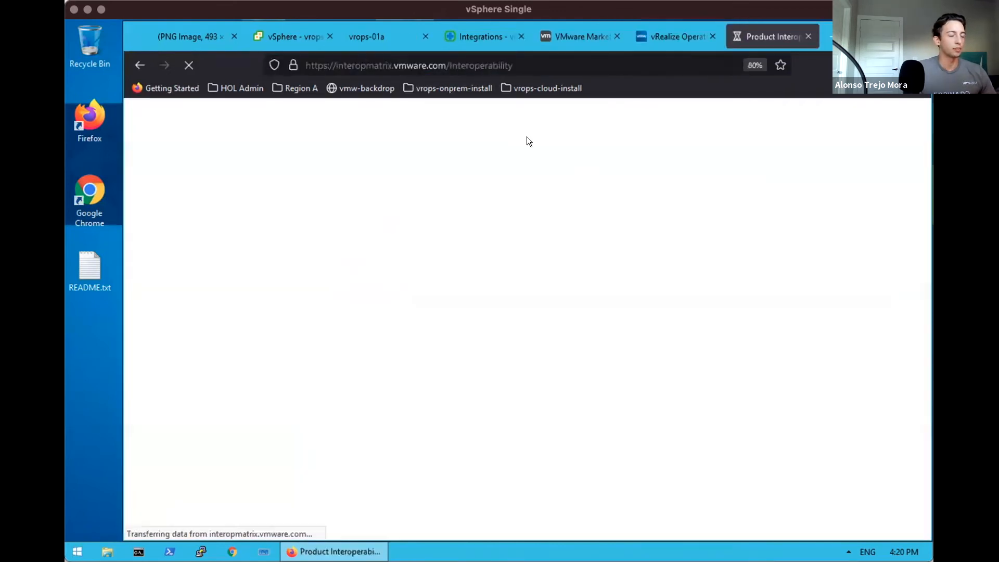
Set Solution 1 to VMware vRealize Operations version 8.6
click(287, 255)
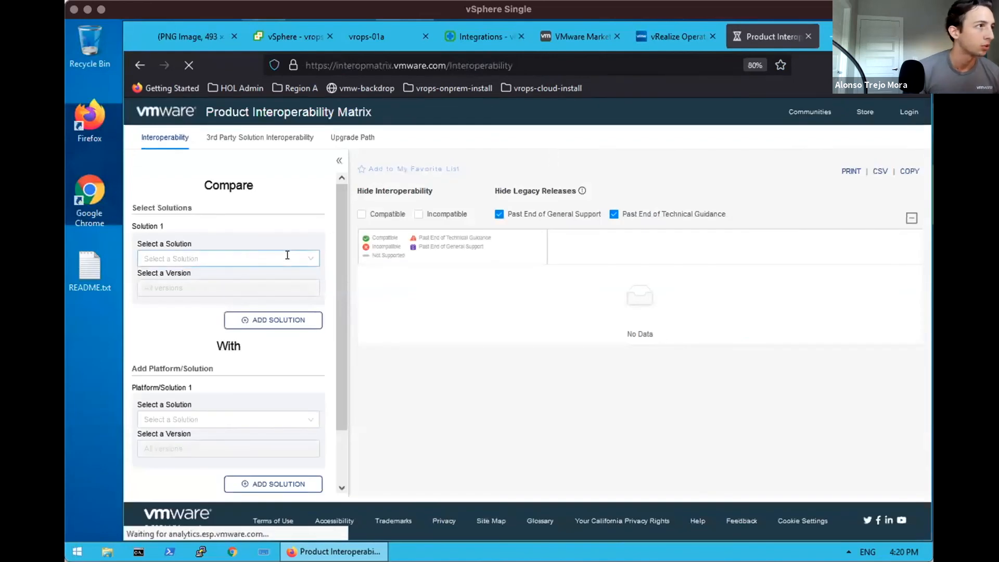
text(vr)
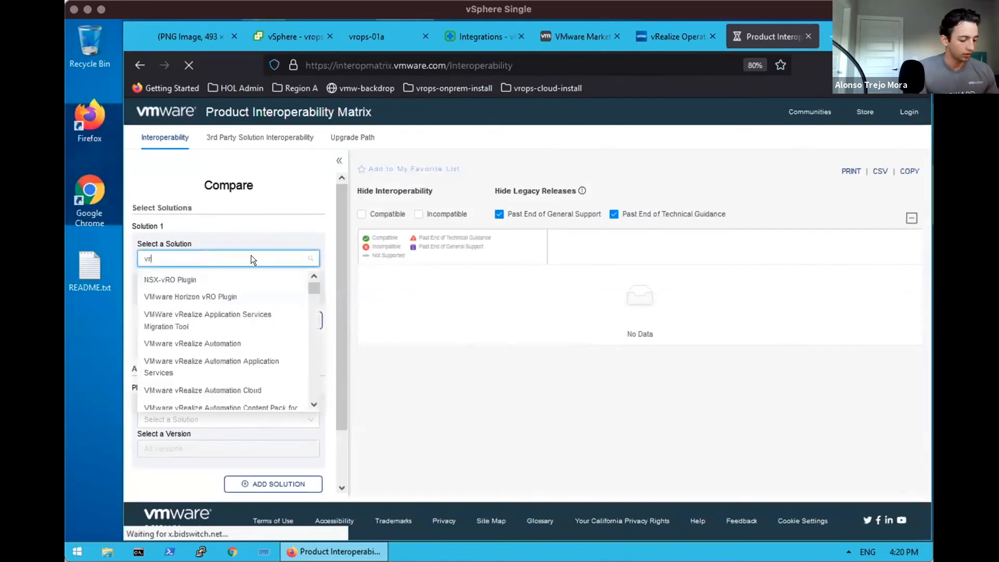
text(ealize )
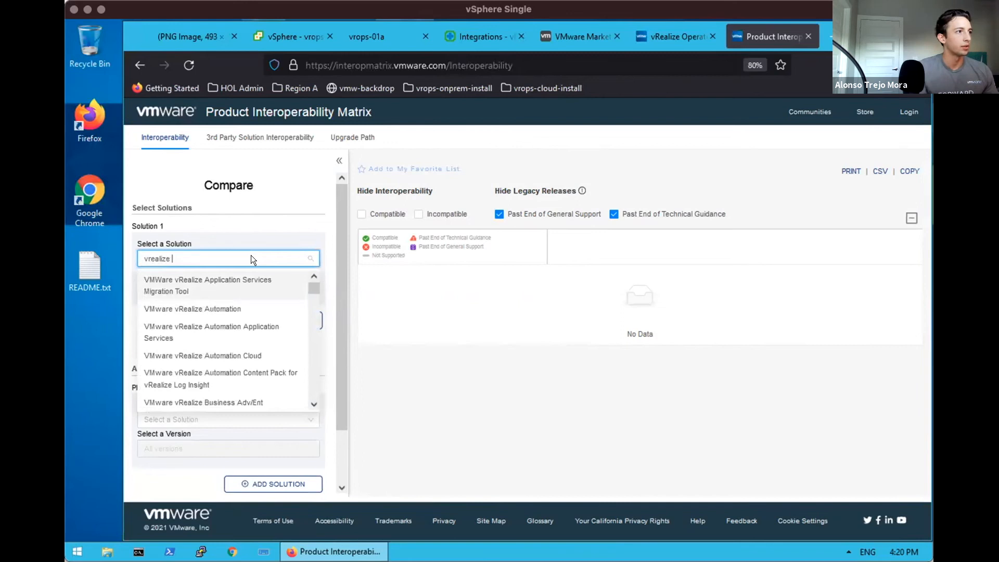
text(operation)
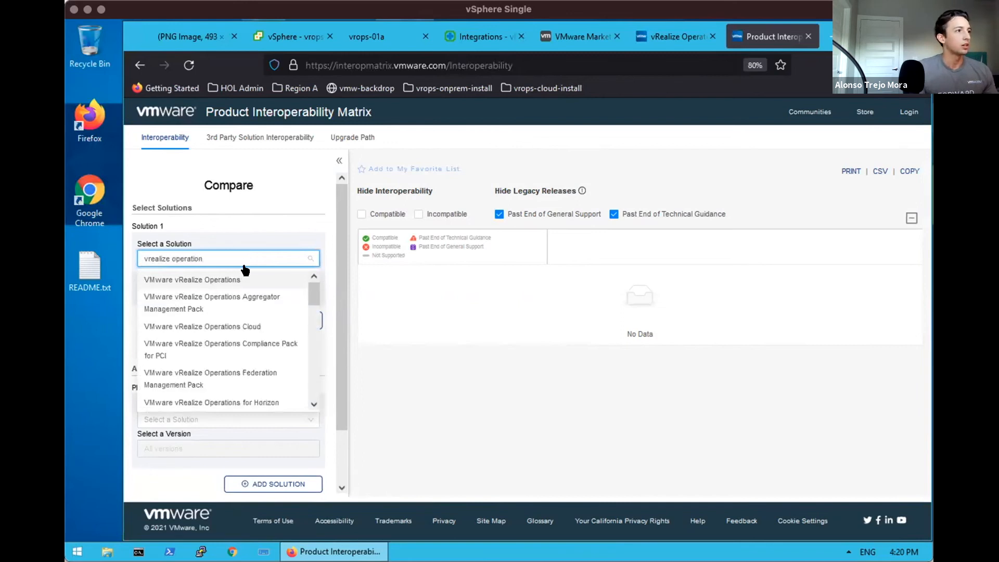
click(246, 280)
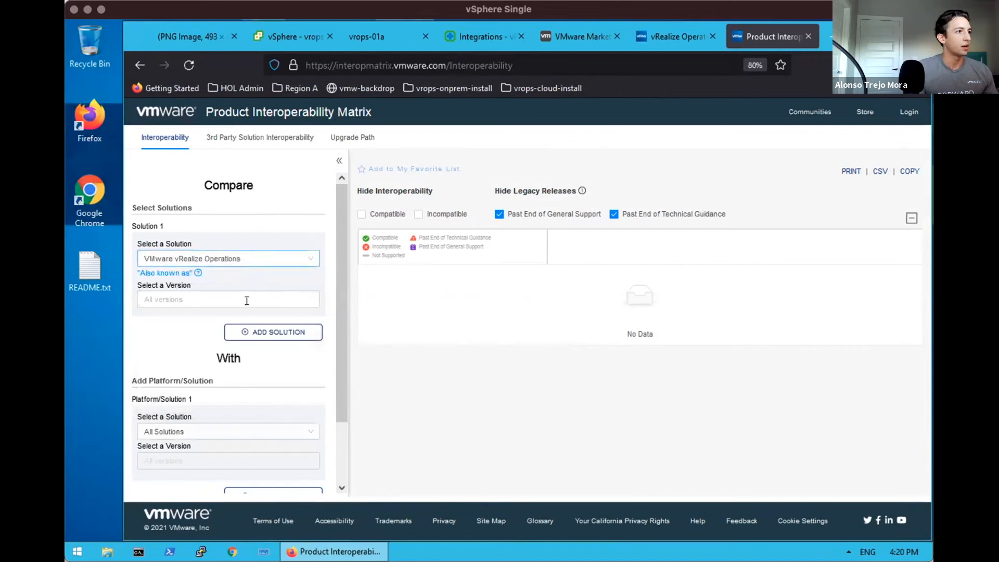
click(305, 252)
click(306, 252)
click(305, 252)
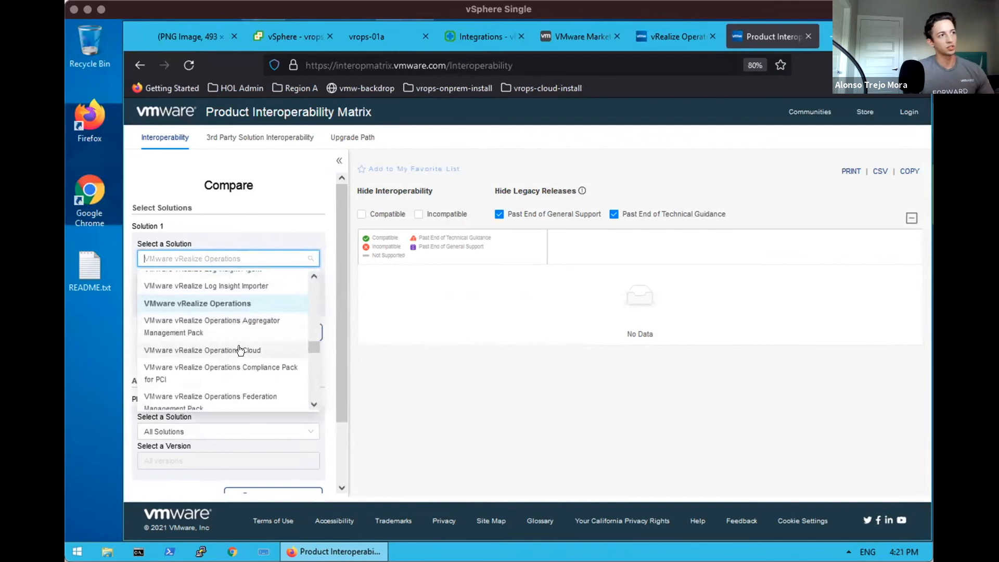
click(232, 303)
click(202, 299)
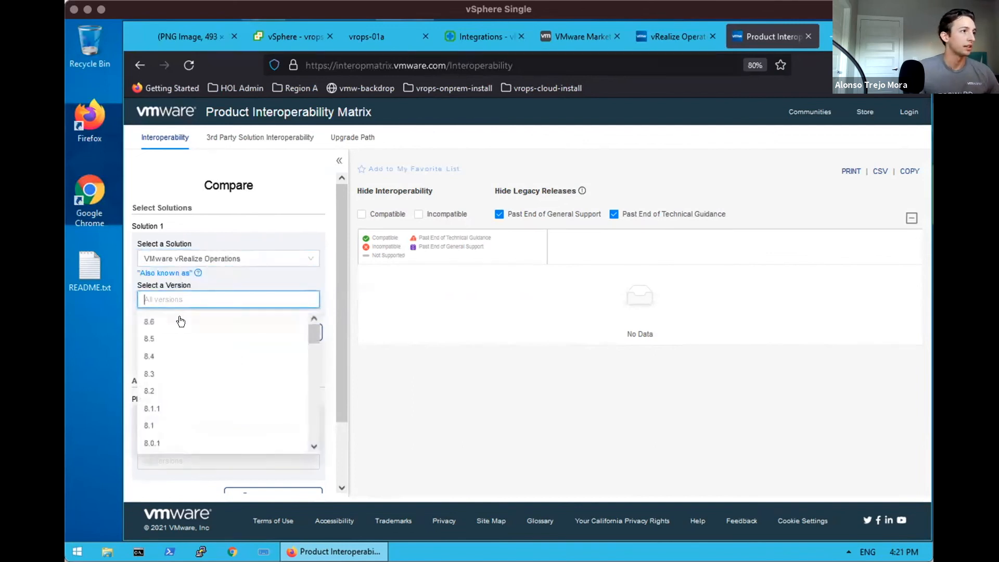
click(180, 321)
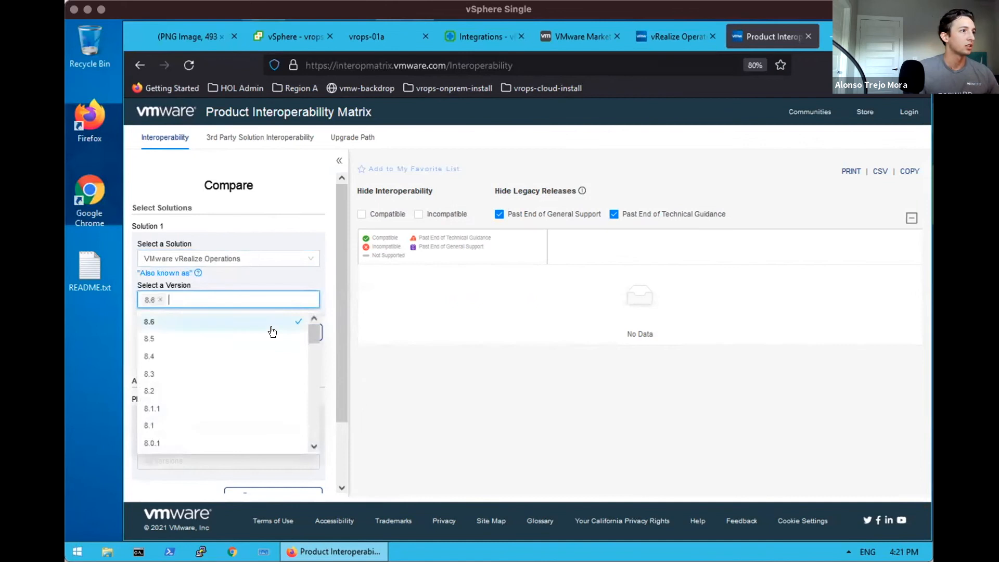
click(326, 349)
Choose vRealize Operations Management Pack for SNMP as the platform and check interoperability
click(227, 428)
text(vr)
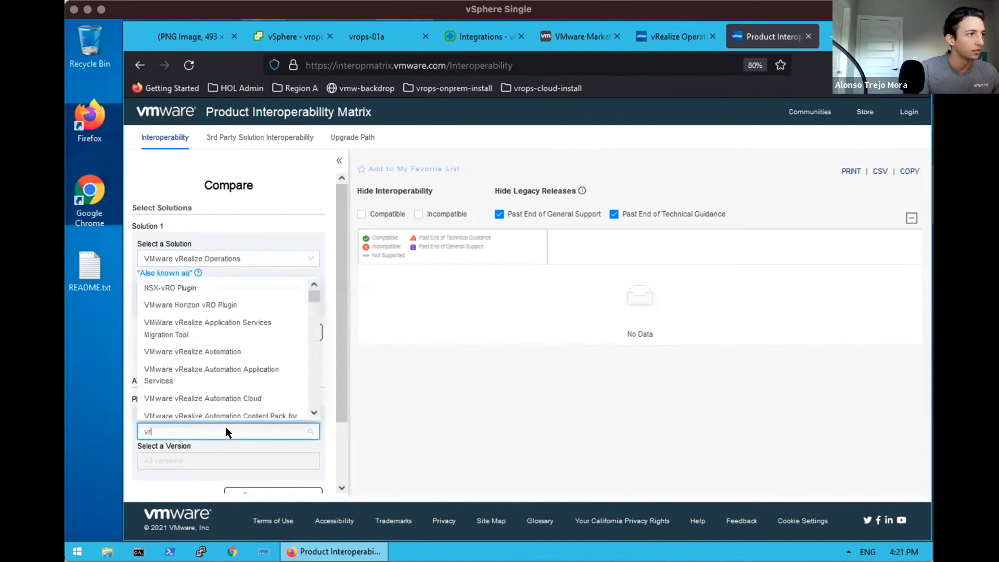
text(ealize operation)
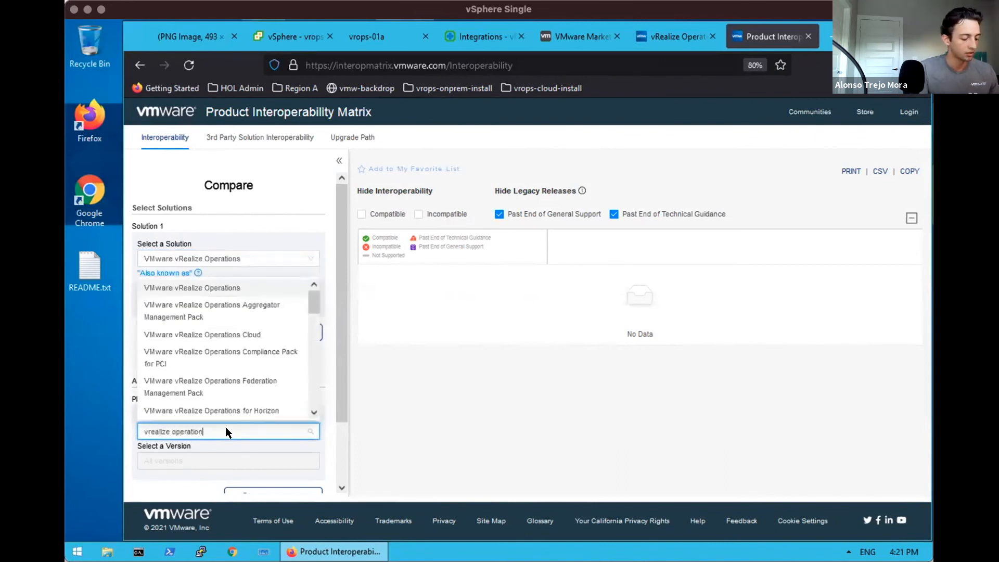
text(s mana)
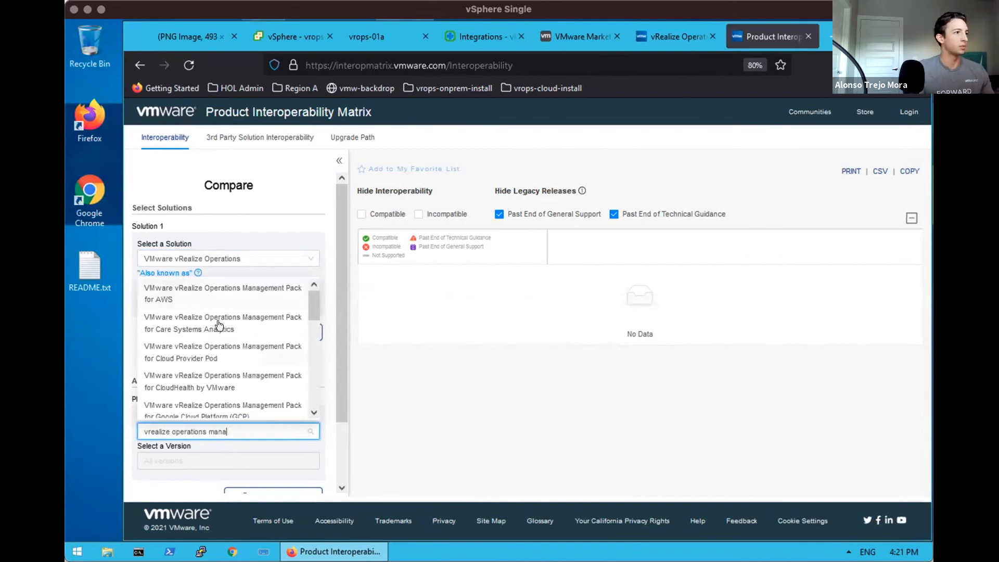
drag(311, 315, 314, 400)
click(238, 309)
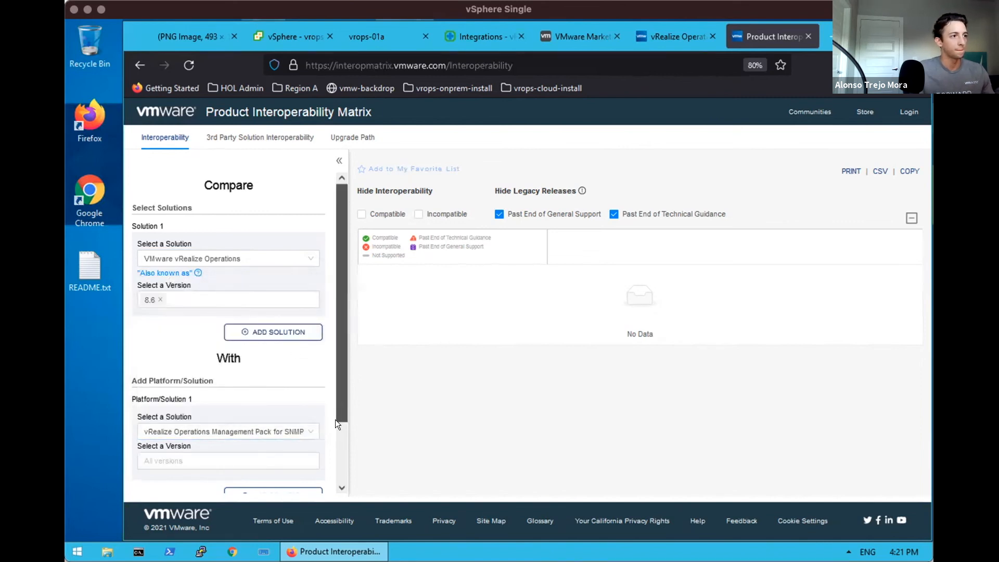
scroll(335, 419, down, 2)
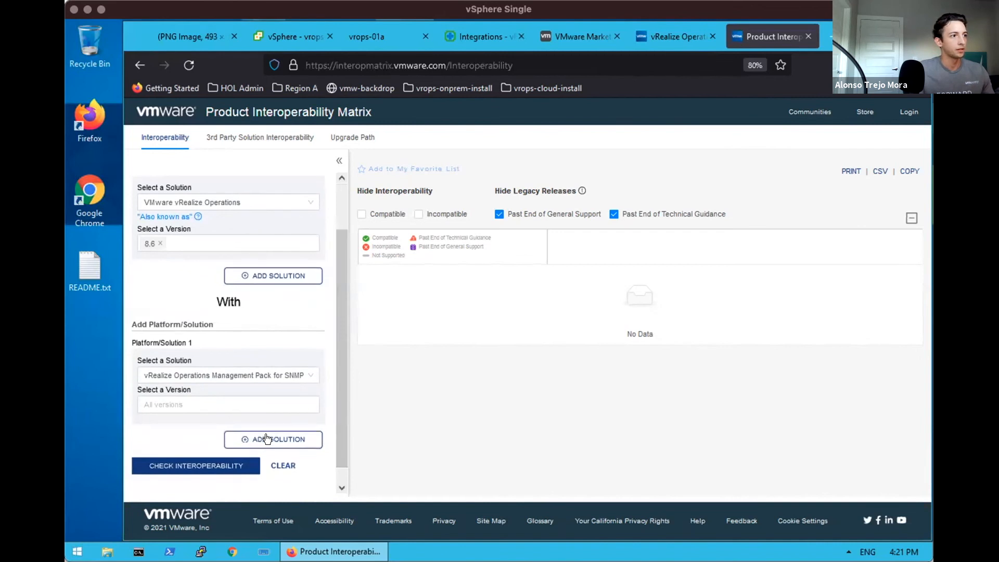
click(266, 439)
click(317, 427)
click(192, 465)
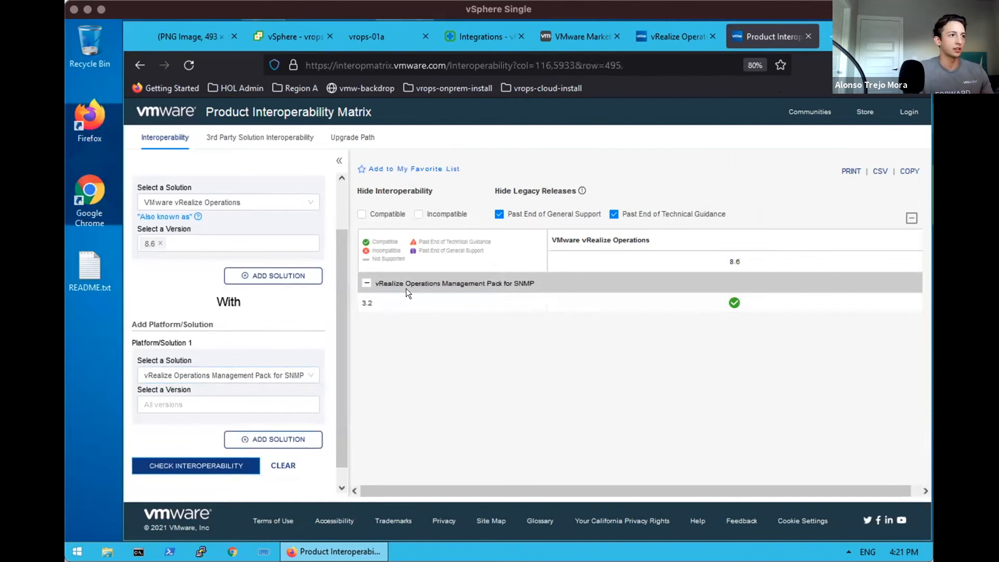
Close the interoperability tab, search 'vrops' in vRealize Operations and open vrops-01a
click(805, 33)
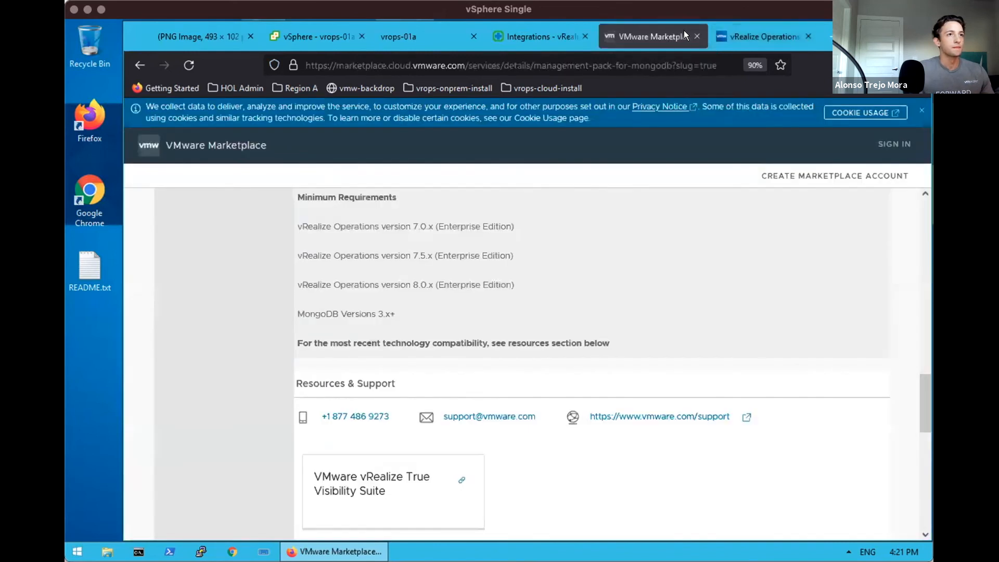
click(538, 30)
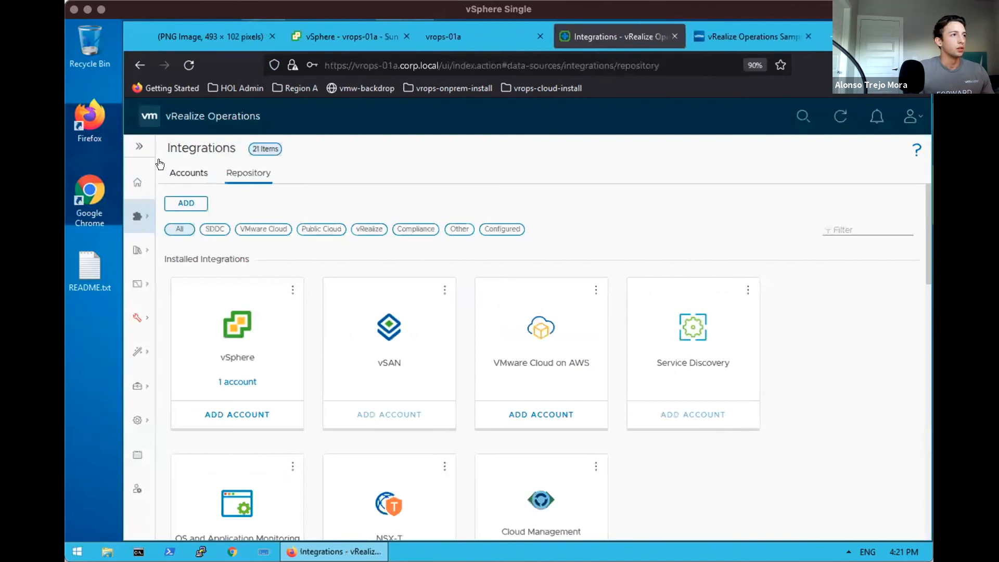
click(796, 115)
text(vrops)
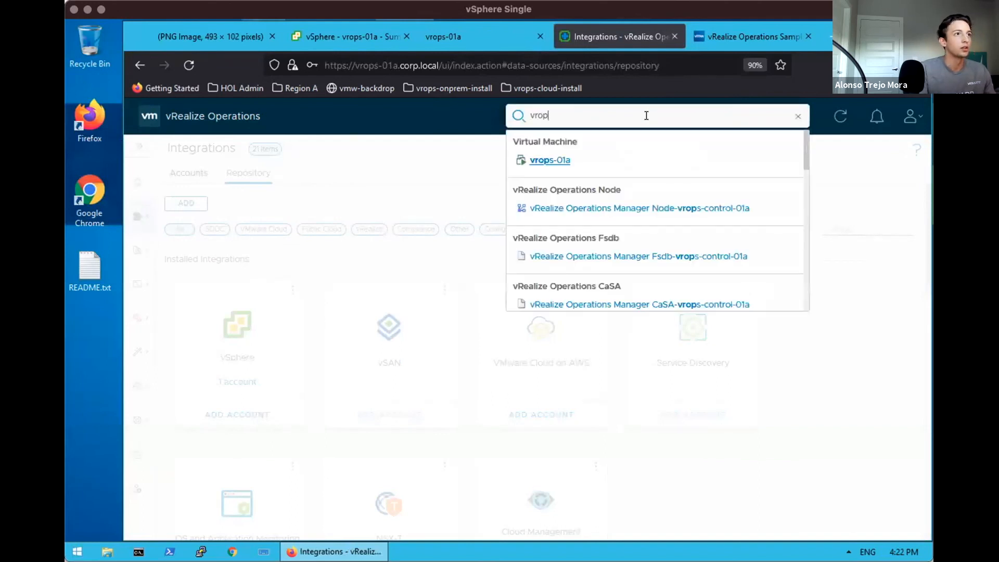
click(554, 158)
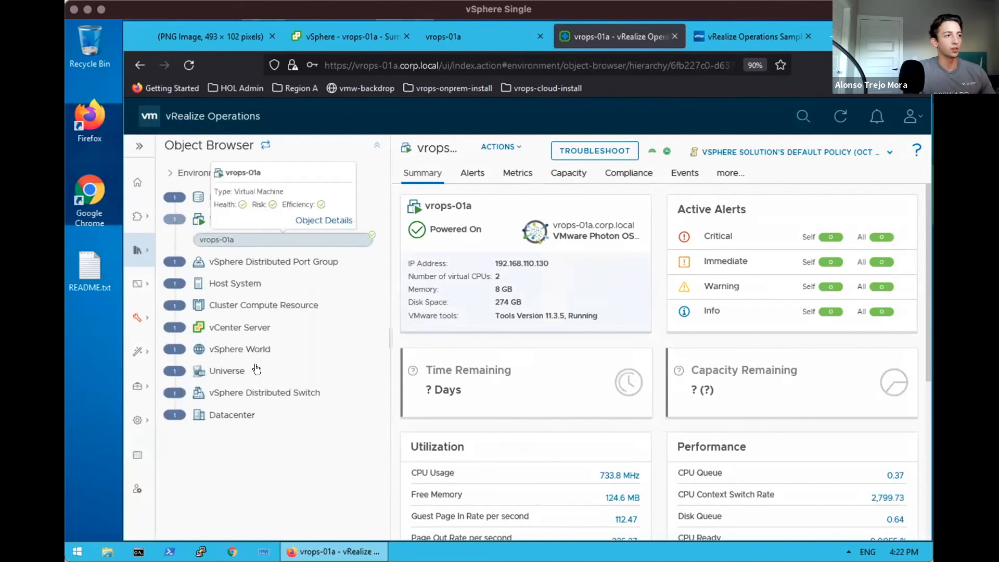
Expand the vCenter Server inventory group and open vcsa-01a's Summary
click(228, 260)
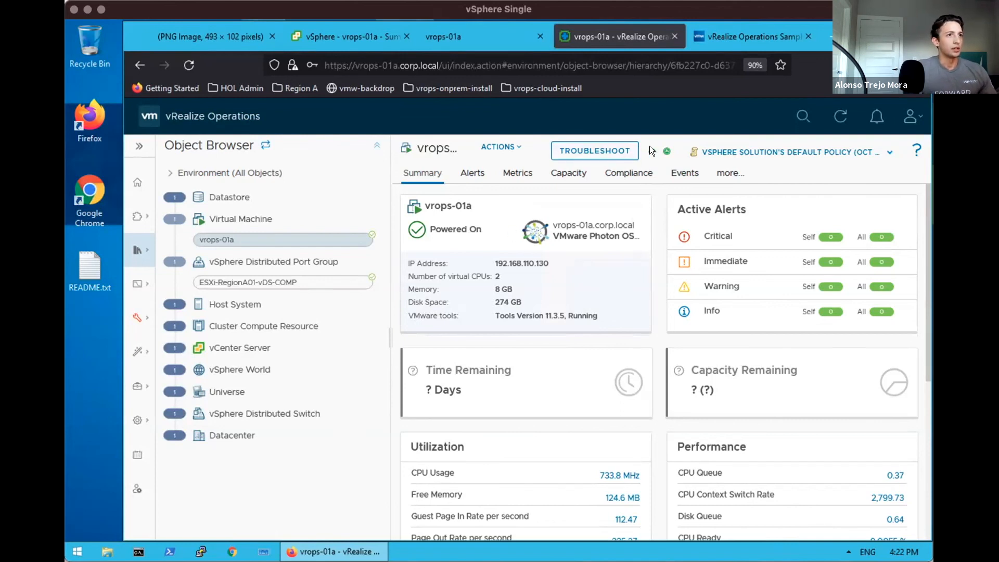
mouse_move(648, 148)
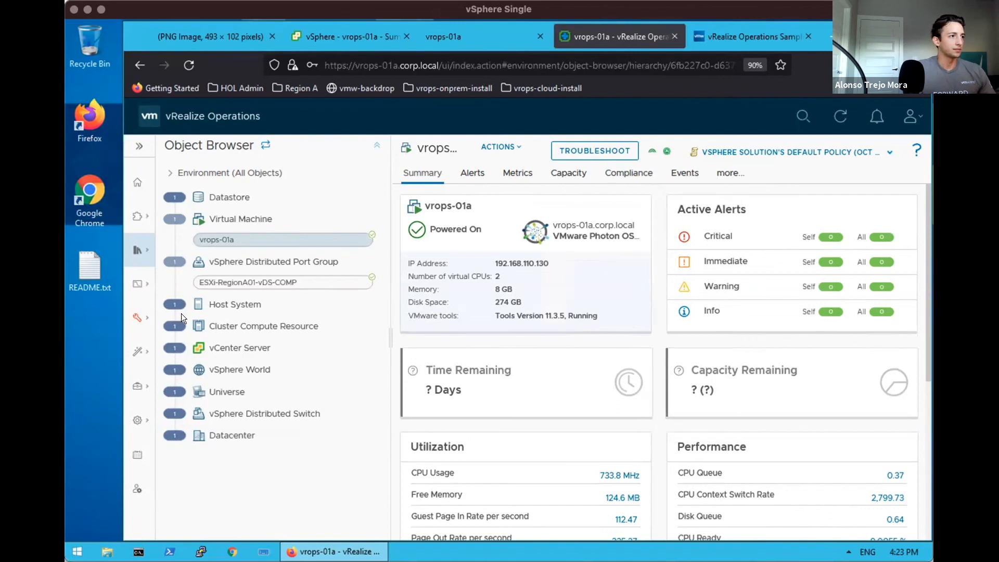
click(208, 348)
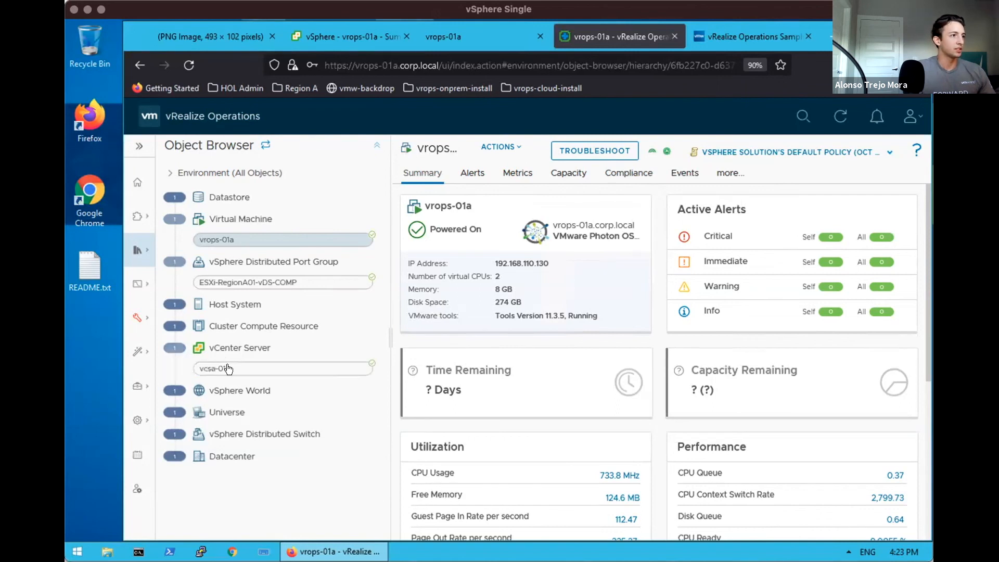
click(228, 369)
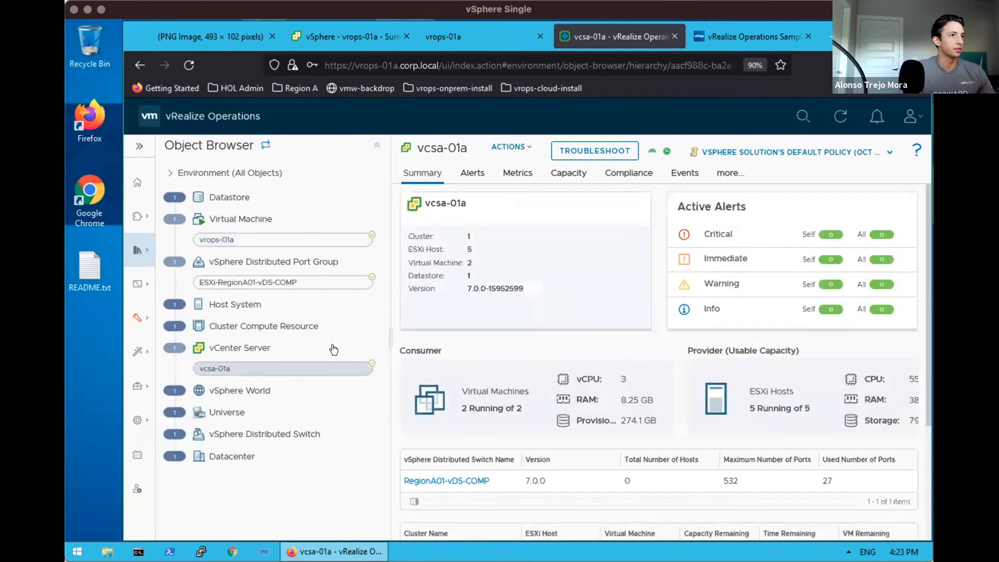
Reload, chart vcsa-01a's CPU Demand (%) from Metrics > CPU, and show its relationship graph
click(187, 63)
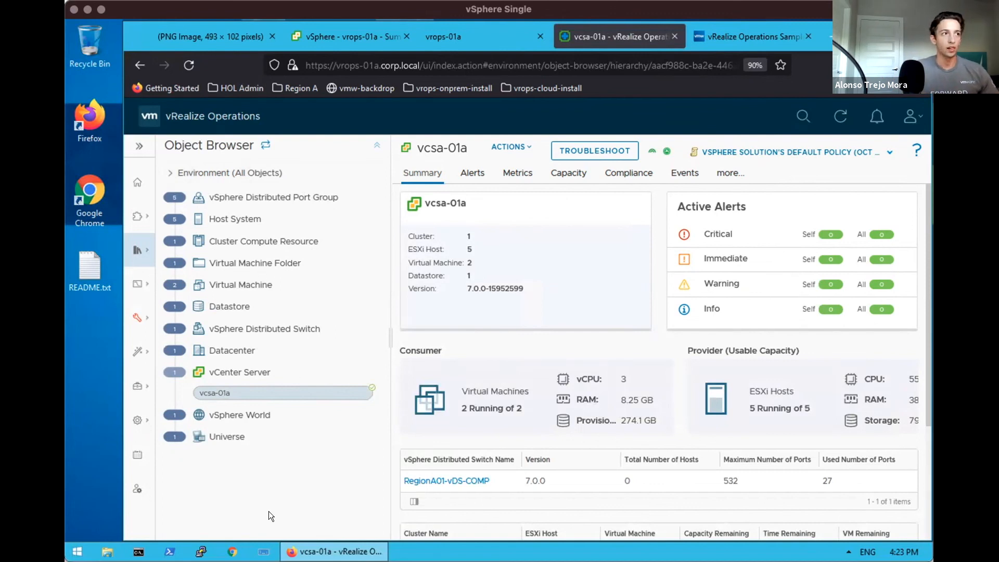
click(510, 173)
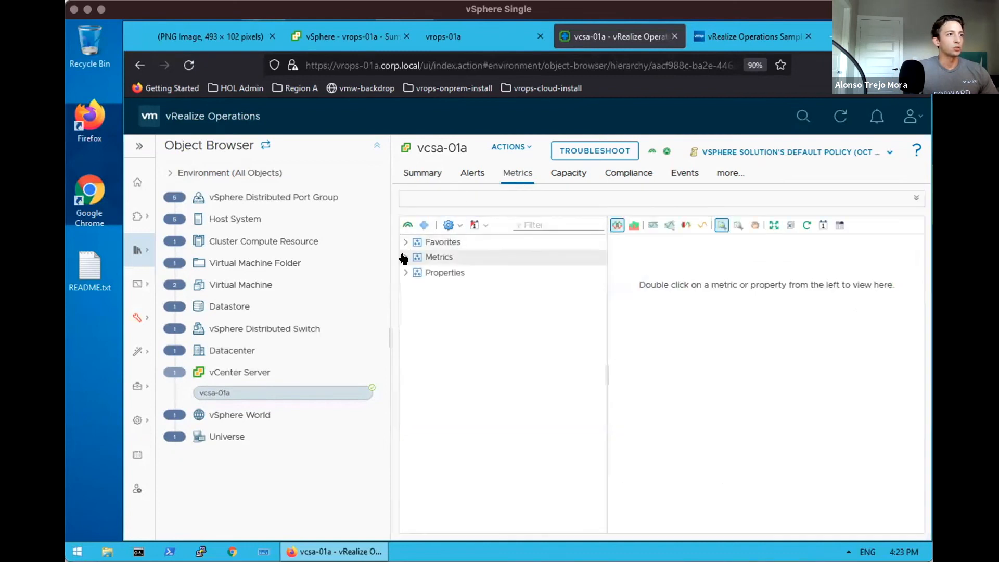
click(406, 257)
click(415, 302)
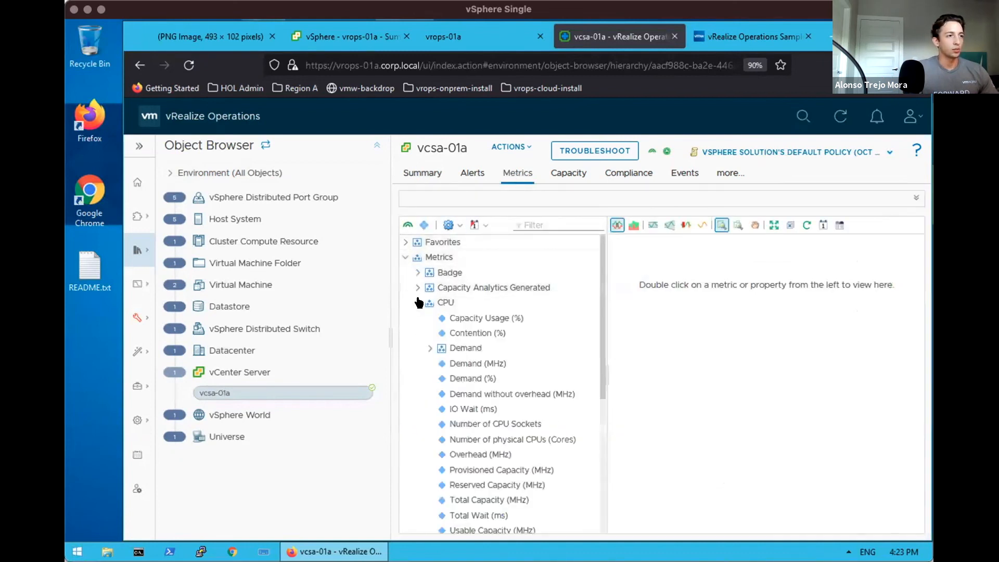
double_click(463, 377)
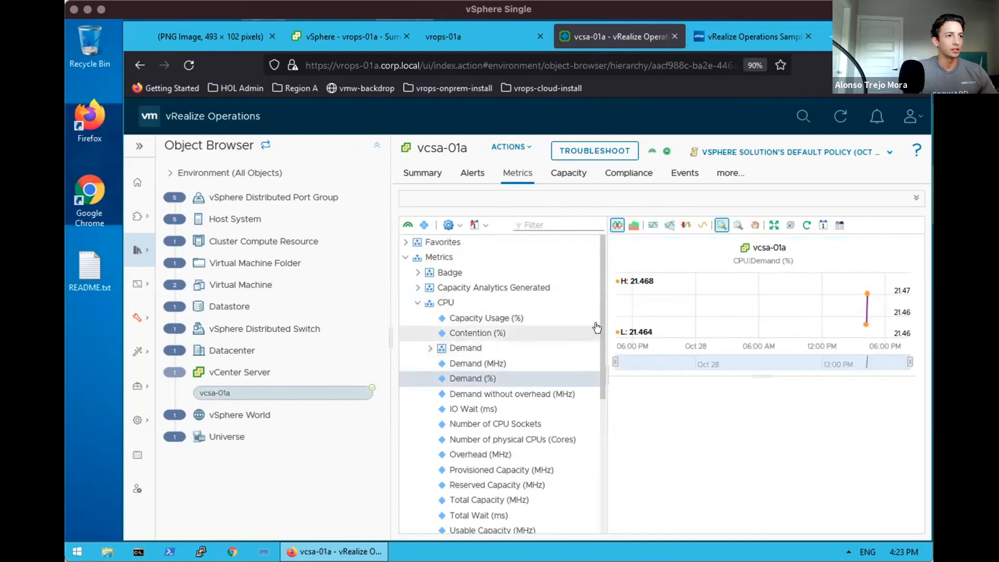
click(419, 302)
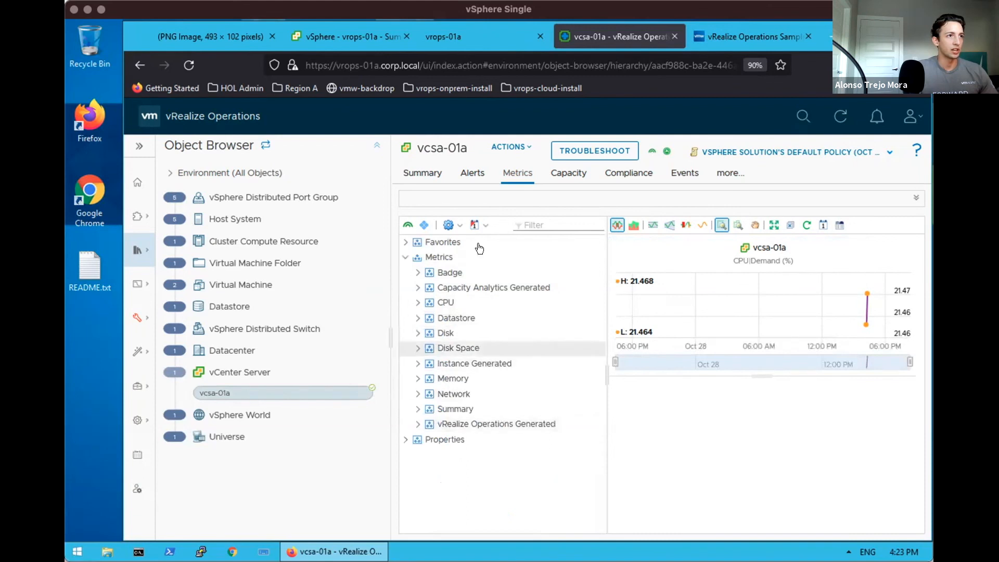
click(910, 196)
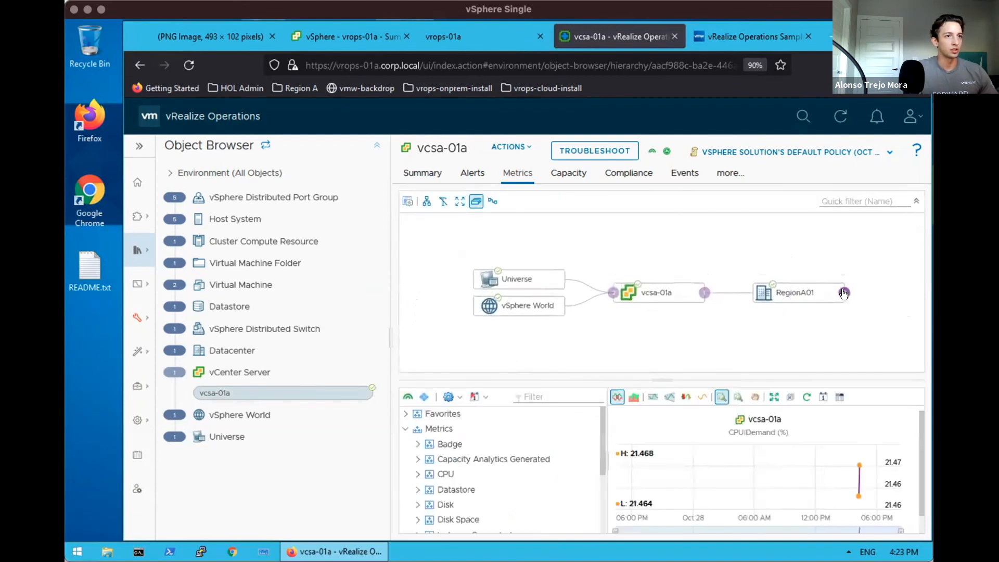
Expand RegionA01, the cluster, esx-04a, esx-01a and vrops-01a in the graph, then fit view
click(844, 294)
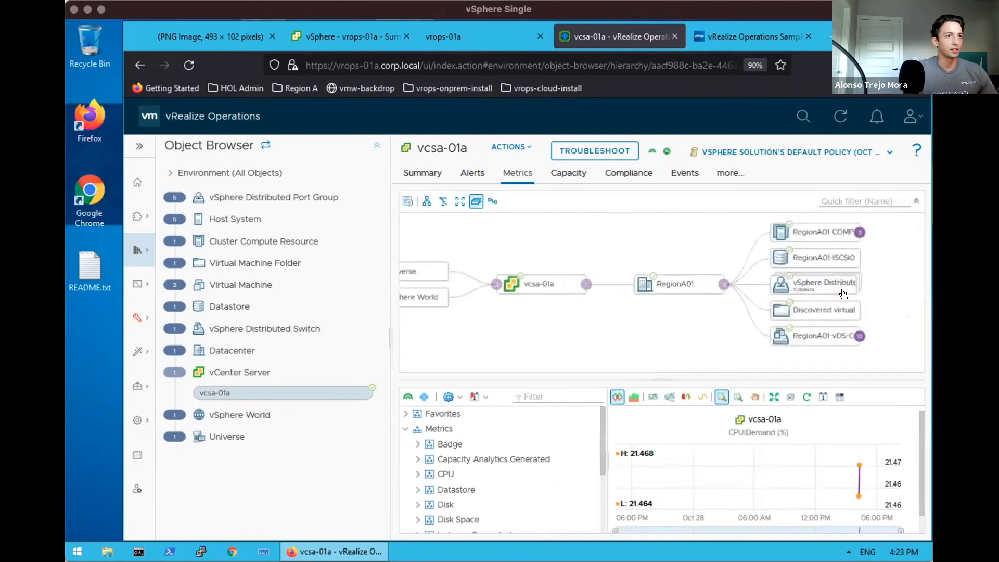
click(845, 229)
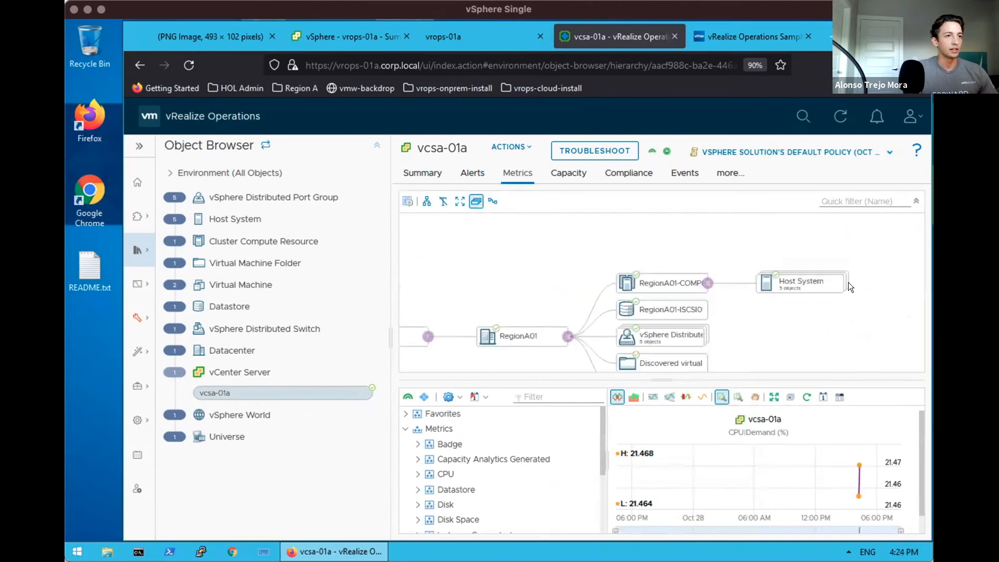
drag(667, 378, 651, 496)
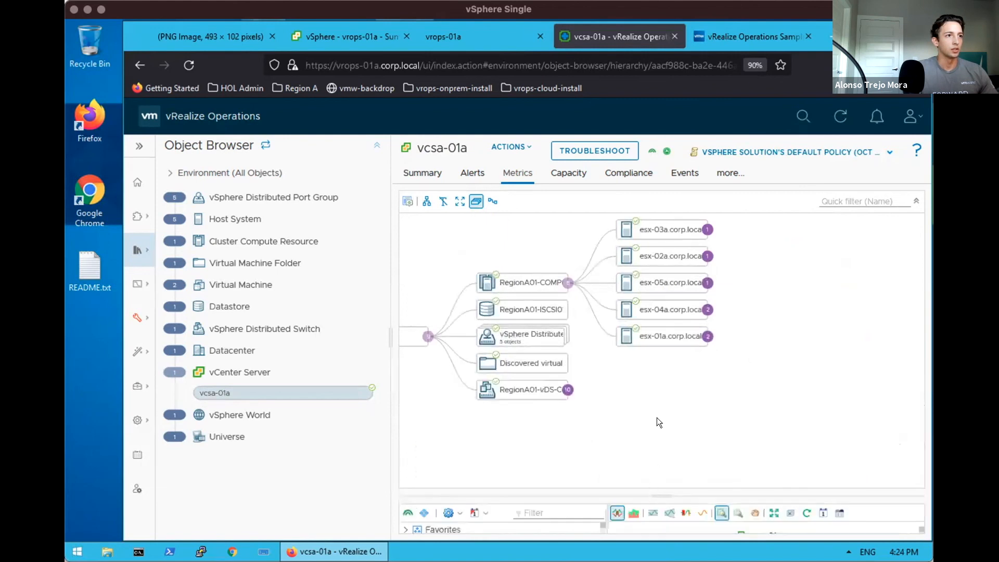
click(708, 310)
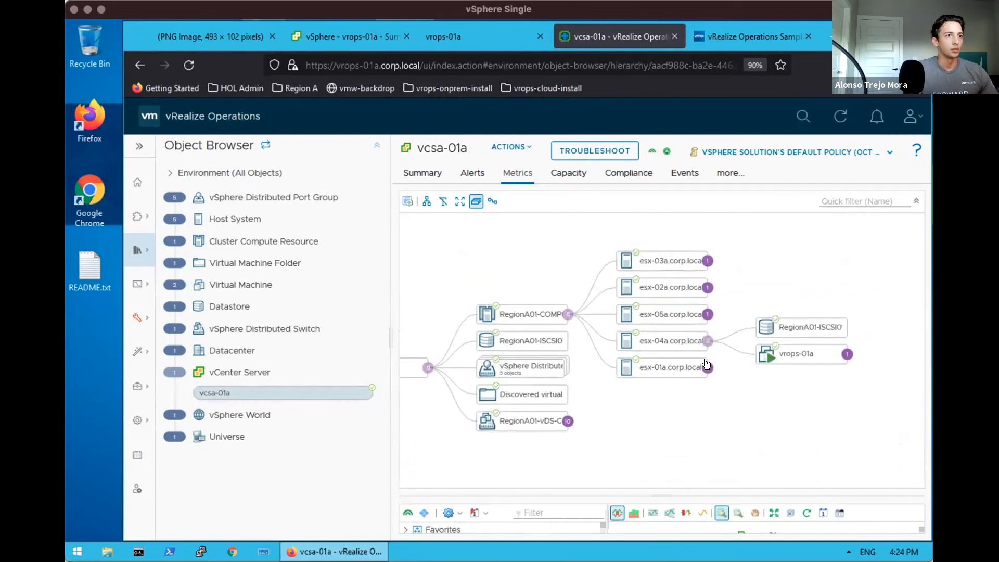
click(707, 368)
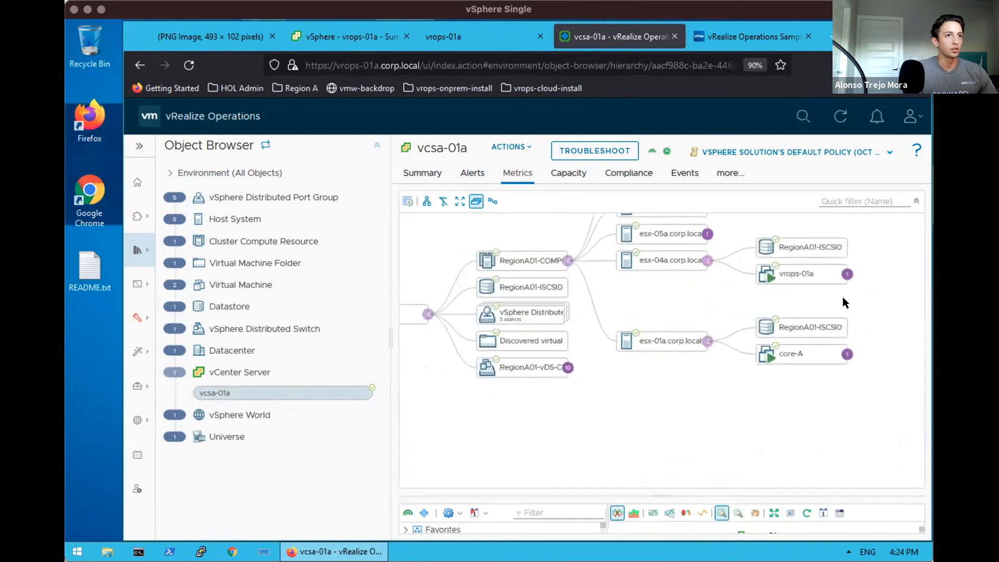
click(847, 274)
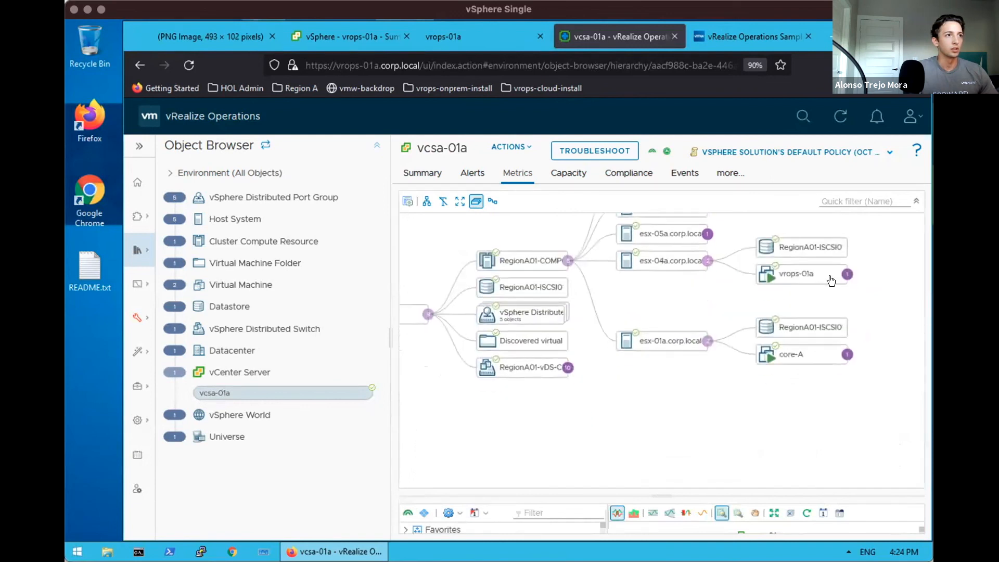
click(461, 201)
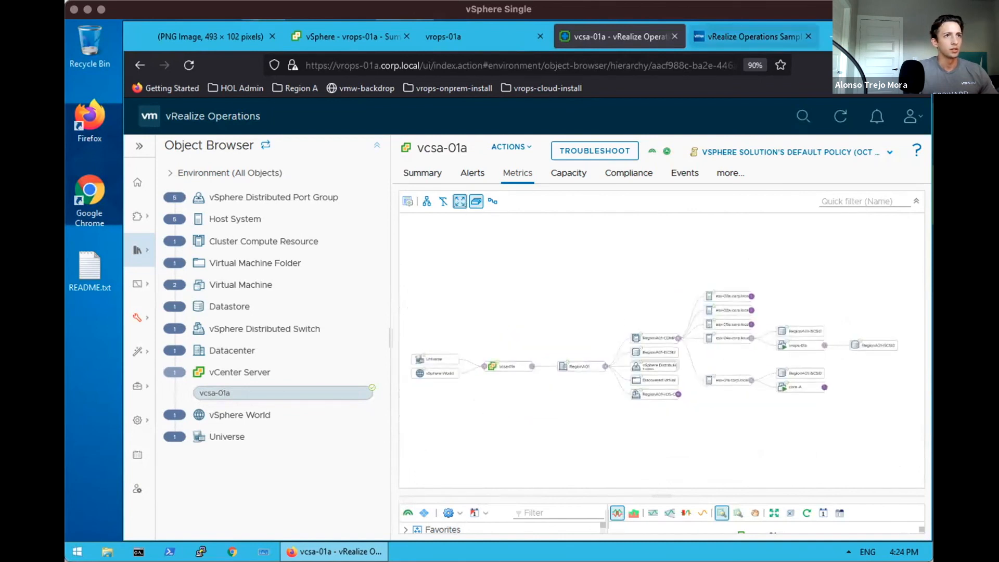
click(922, 65)
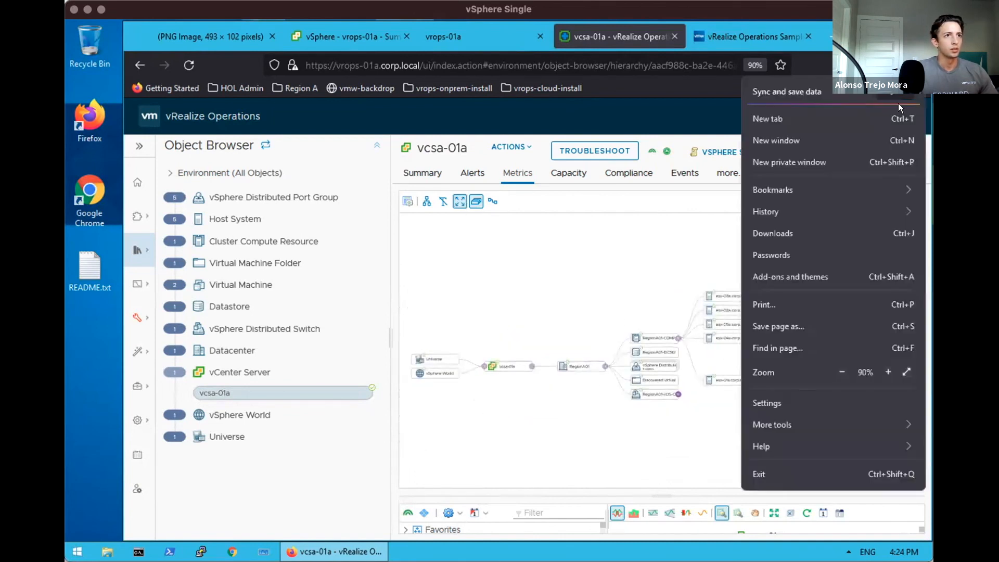
Reset the page zoom to 100% and widen the vcsa-01a relationship graph beside the Object Browser
click(888, 371)
click(887, 371)
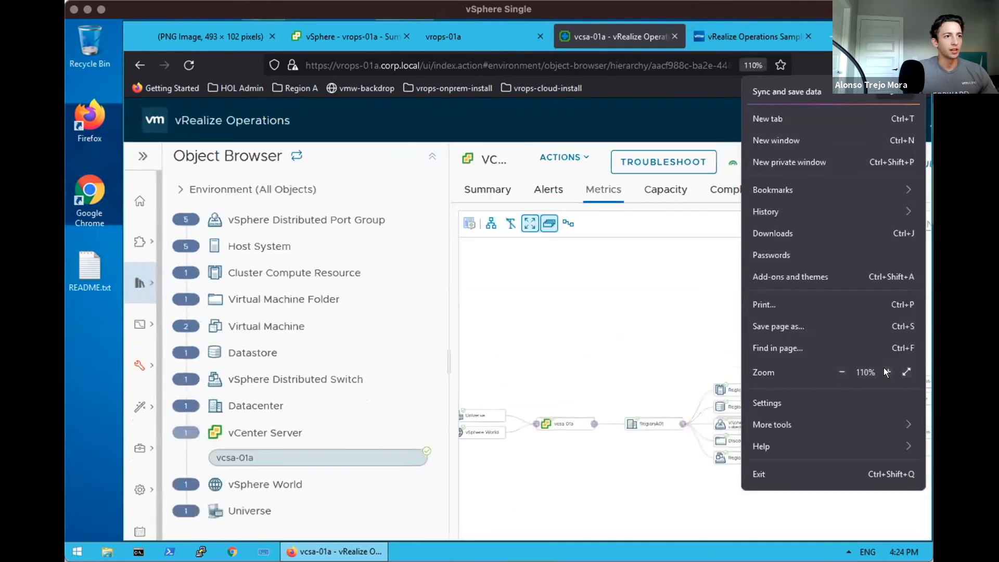
click(608, 353)
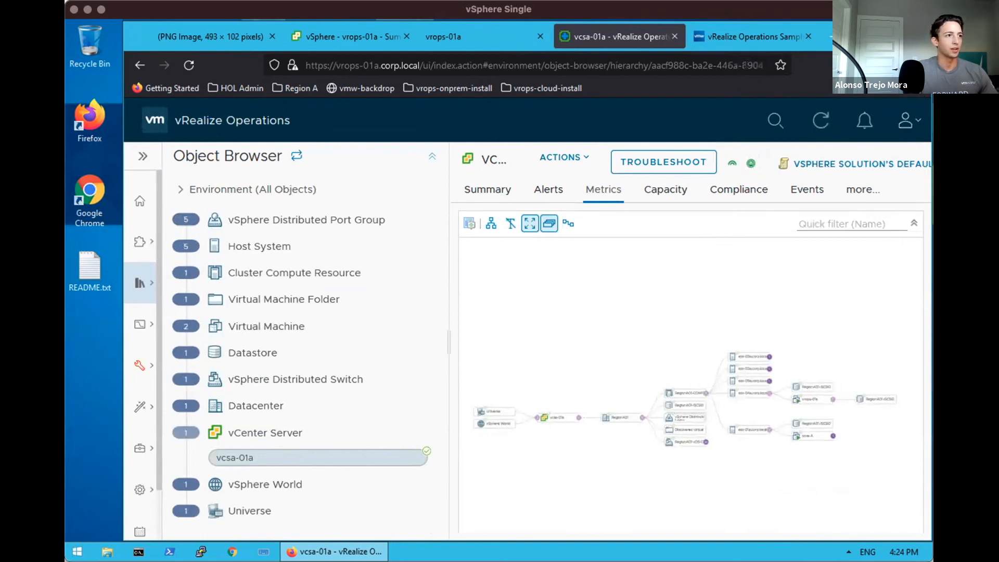
click(745, 64)
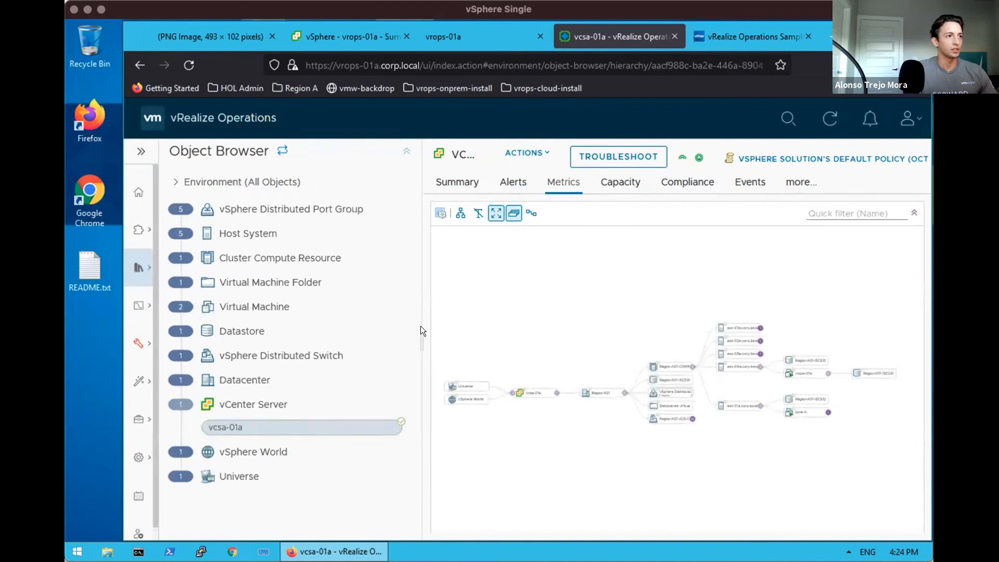
drag(418, 330, 324, 329)
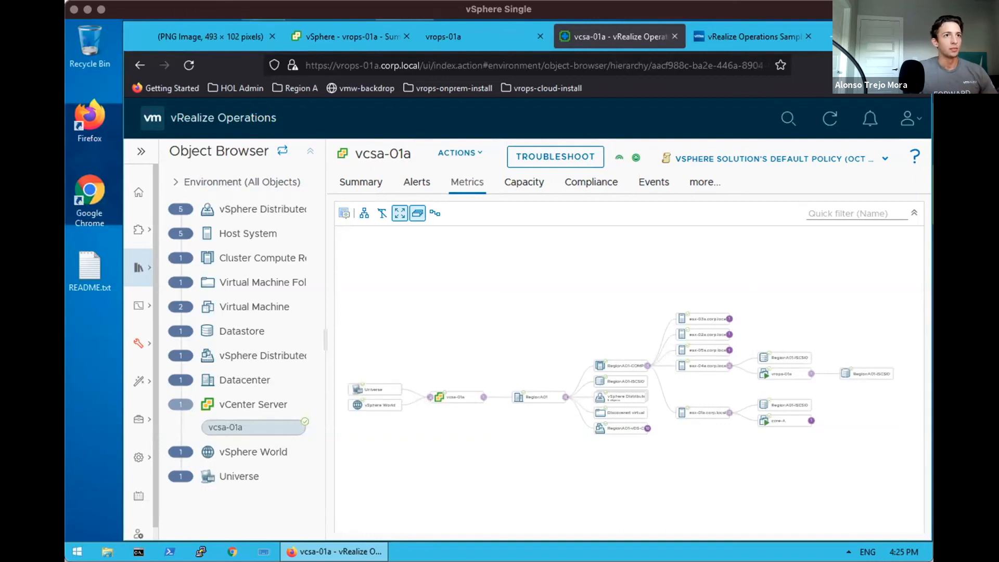
drag(572, 309, 573, 287)
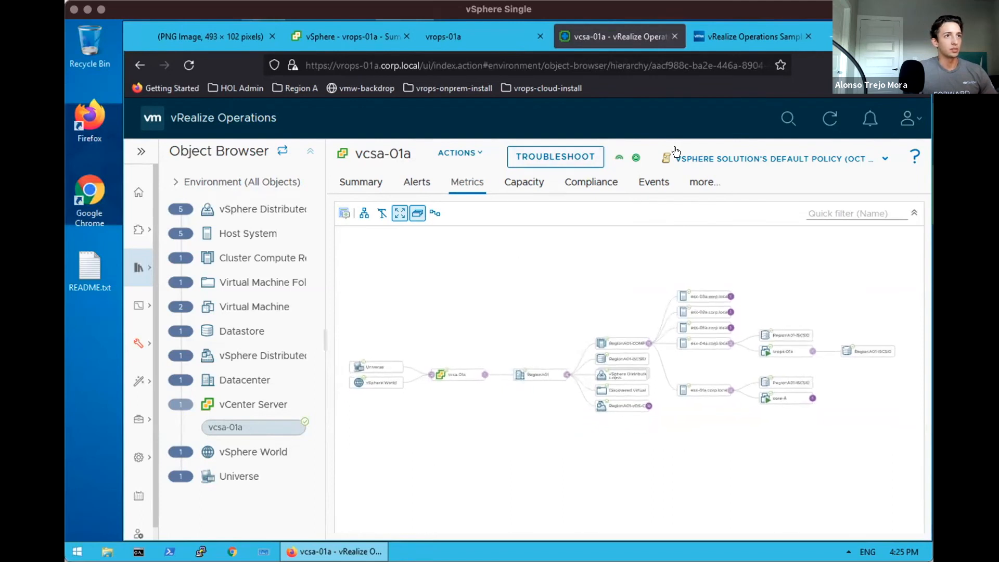
click(733, 36)
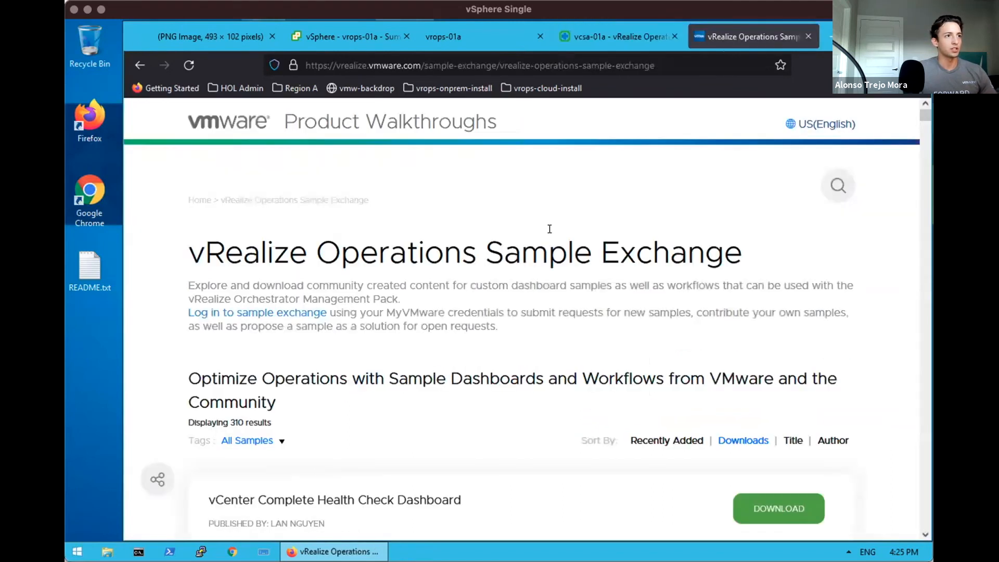
scroll(581, 319, down, 1)
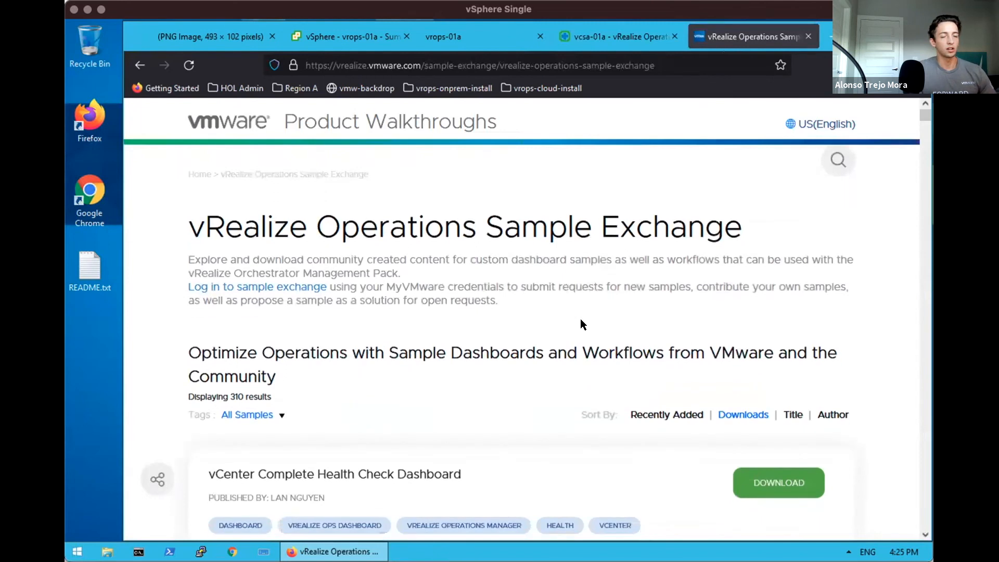
scroll(580, 316, up, 1)
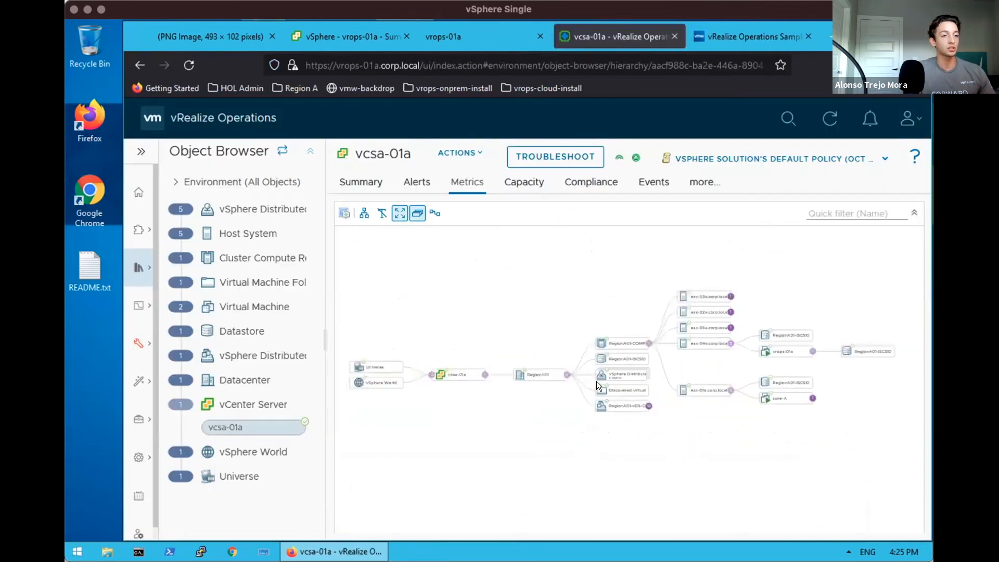
drag(604, 447, 619, 431)
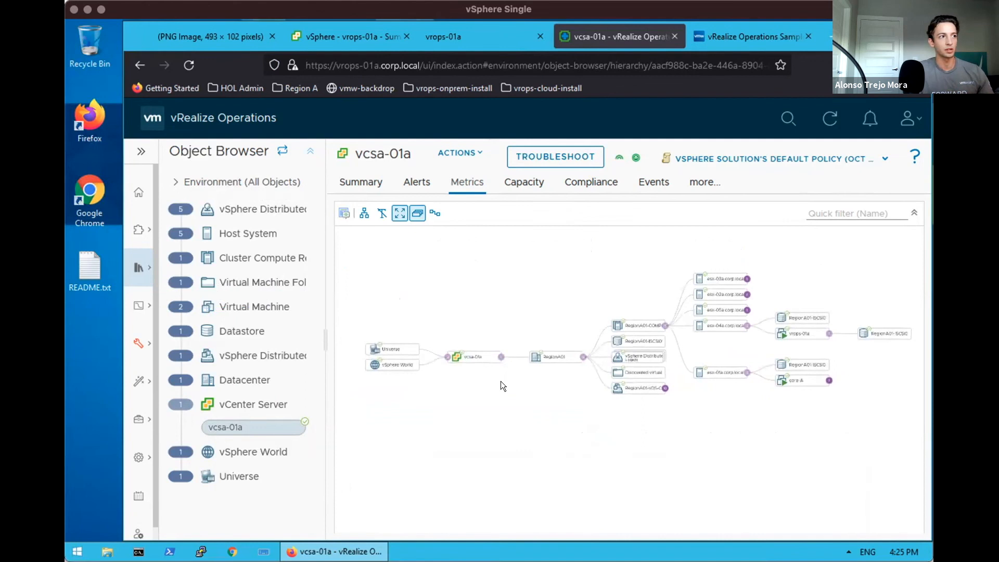
drag(538, 397, 527, 394)
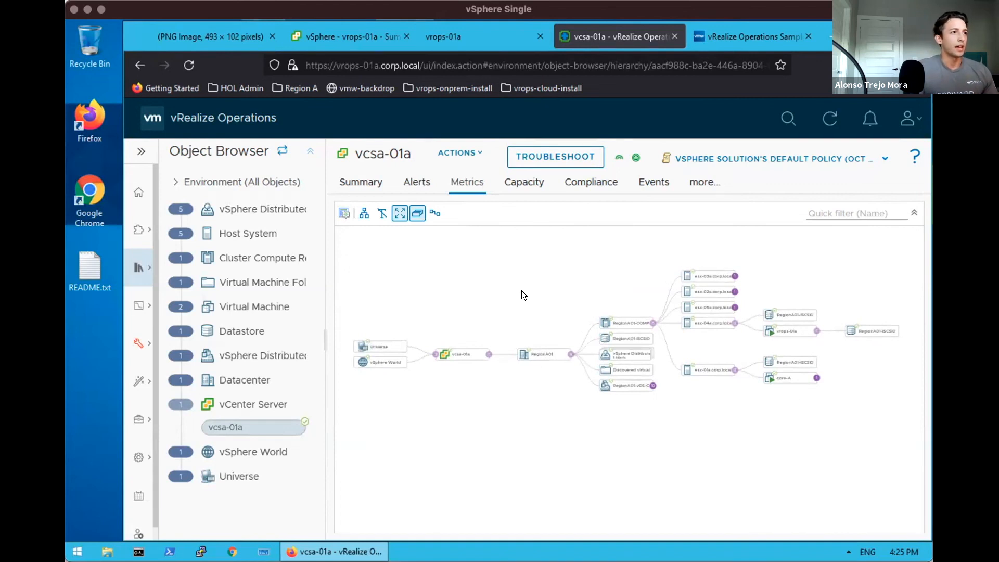
click(341, 37)
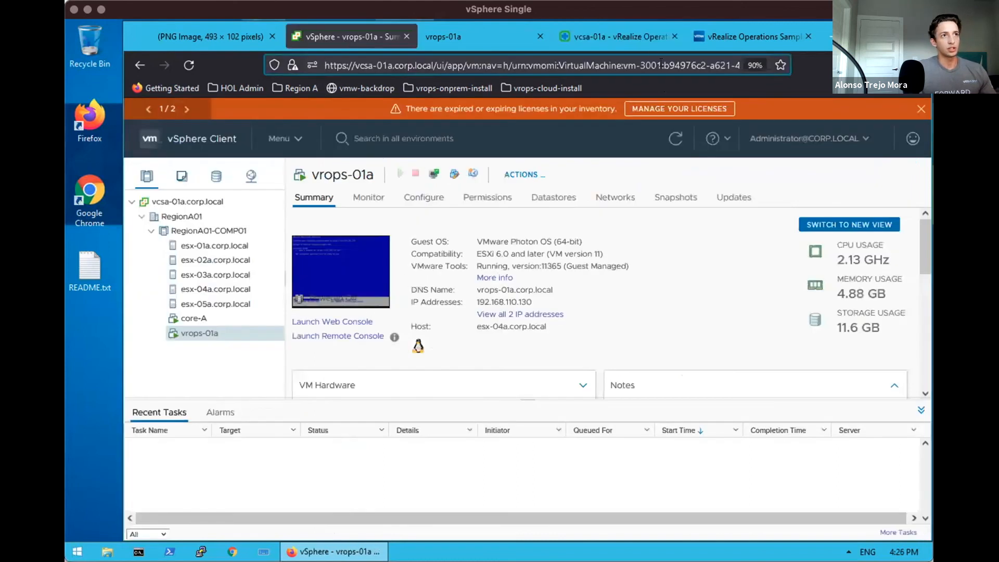
click(636, 32)
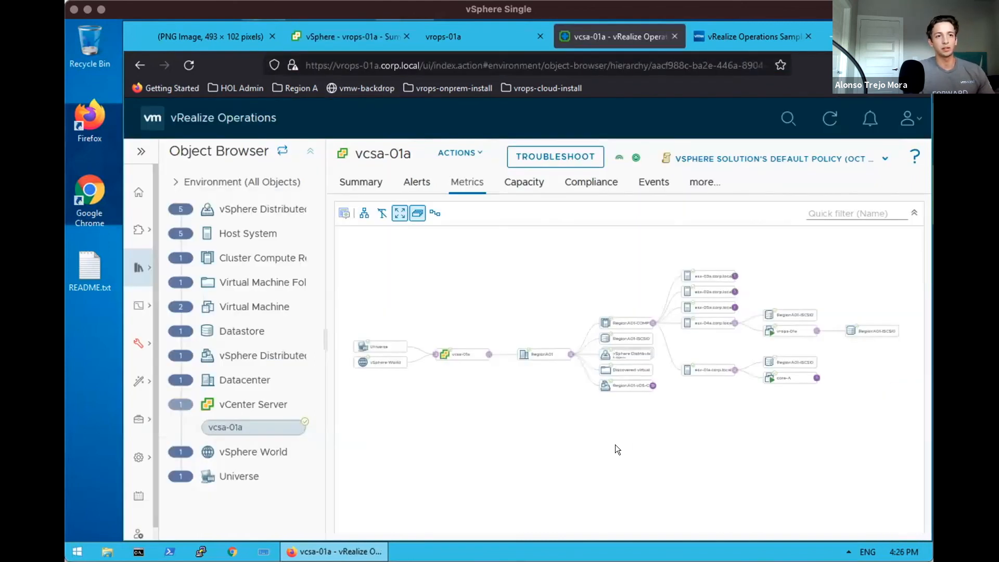